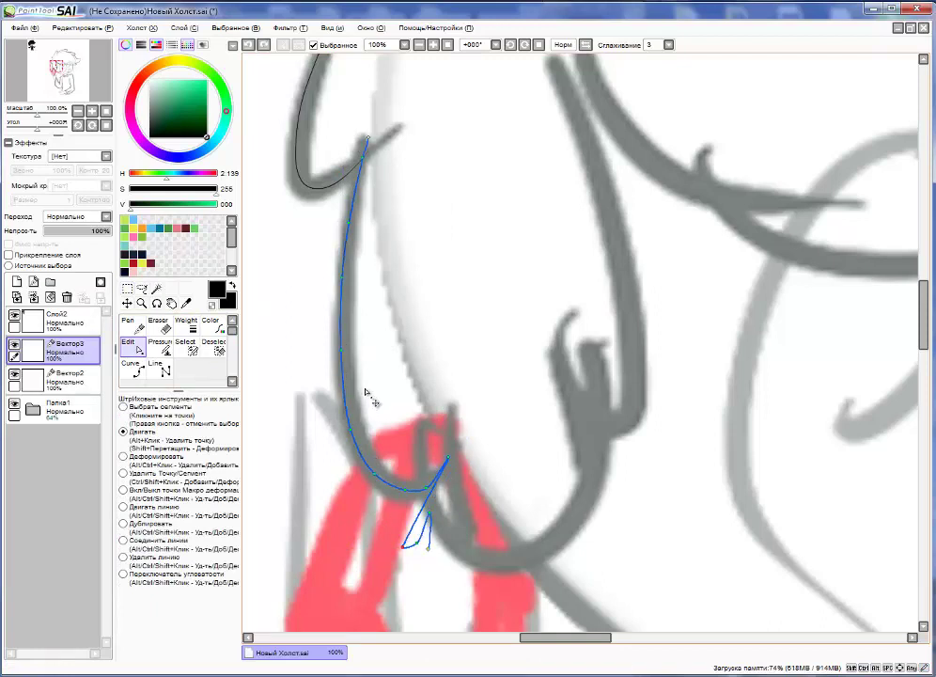
# - Remove the stray hooked end from the long left hair strand's line and adjust its thickness
pyautogui.press('n')
pyautogui.hotkey('ctrl', 'z')
pyautogui.press('p')
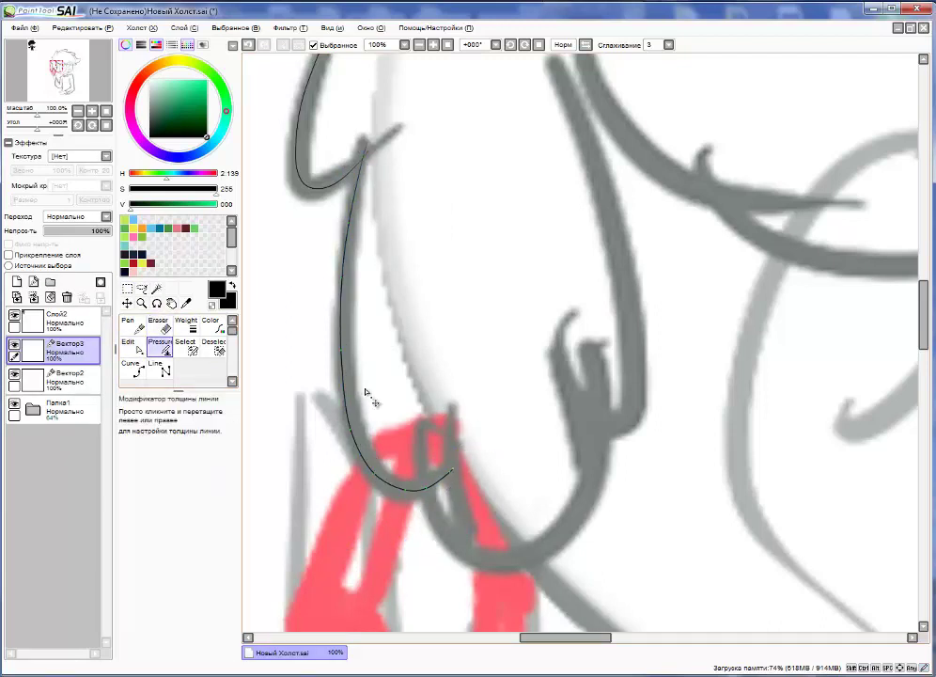
pyautogui.press('e')
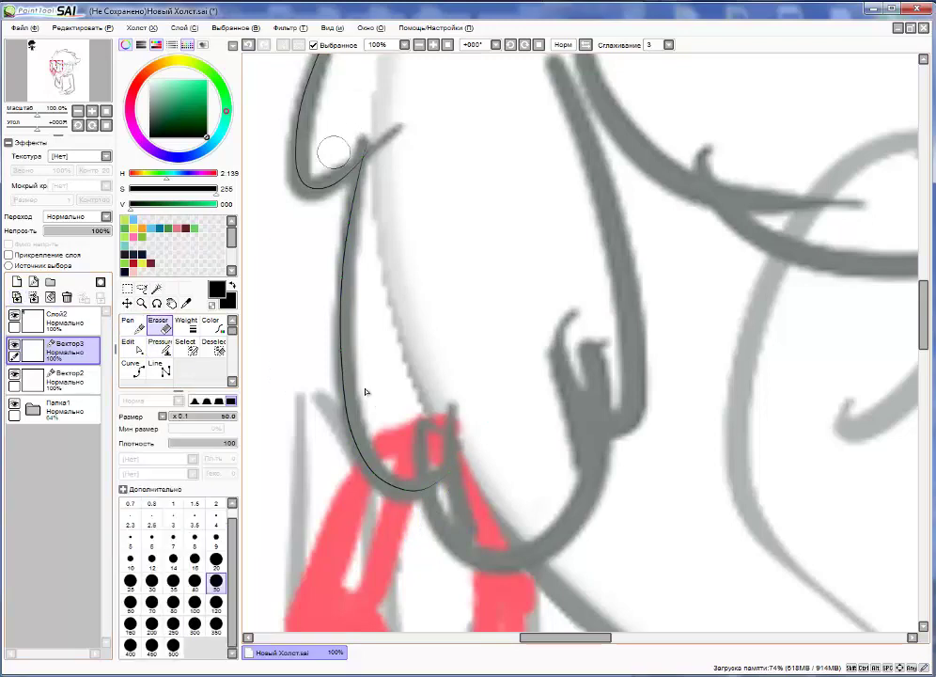
pyautogui.press('p')
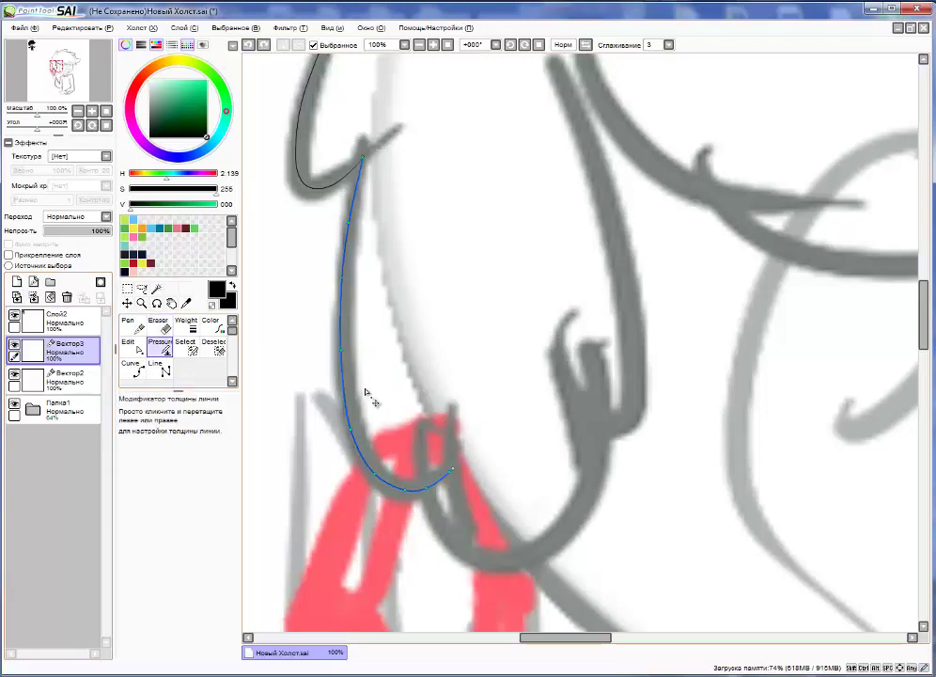
# - Trace the U-shaped hair lock beside the left strand, then fit the line to the sketch by transforming it and moving its points
pyautogui.press('n')
pyautogui.scroll(-1, 399, 416)
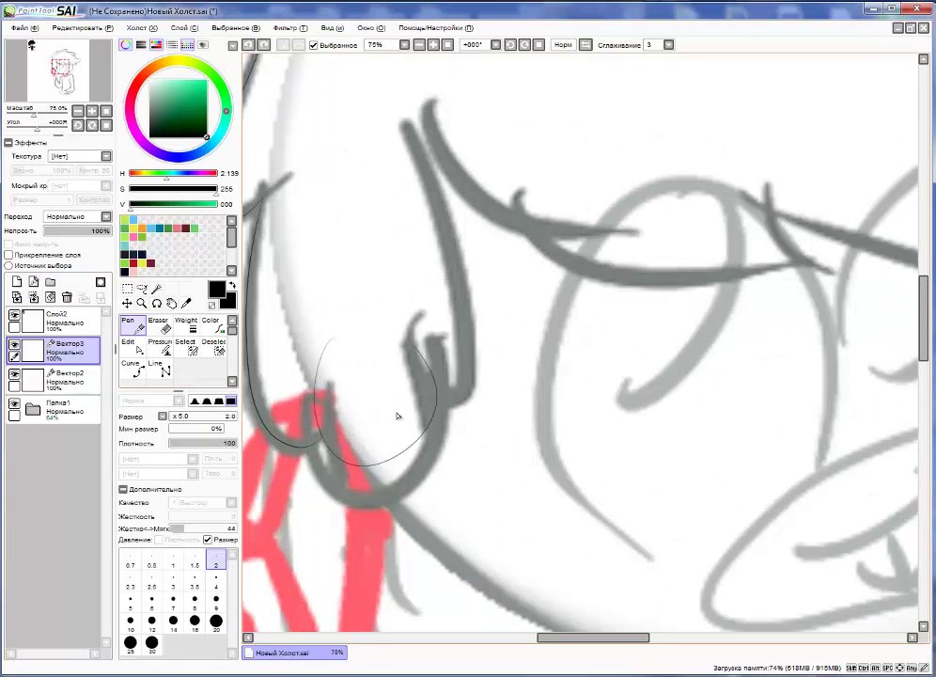
pyautogui.hotkey('ctrl', 't')
pyautogui.press('Return')
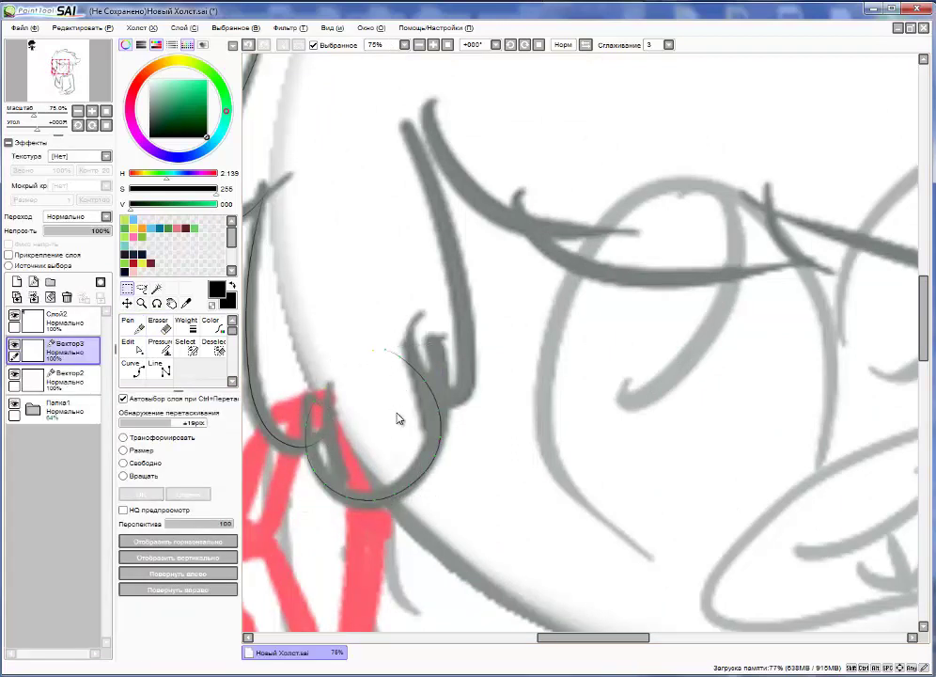
pyautogui.press('d')
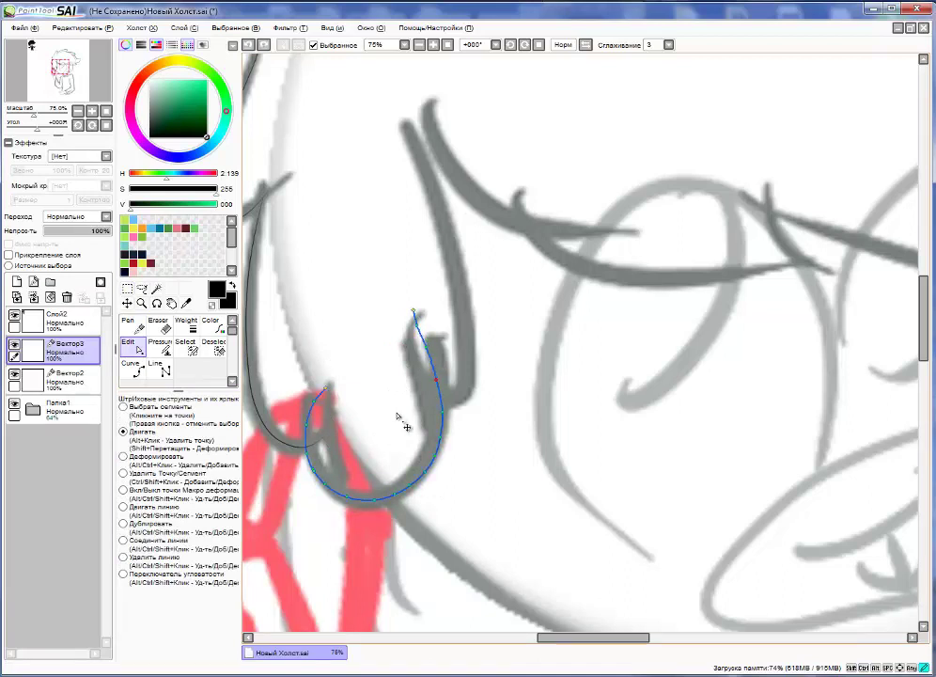
# - Taper the end of the U-shaped lock's line with the Pressure tool and refit it to the sketch
pyautogui.press('p')
pyautogui.press('n')
pyautogui.press('p')
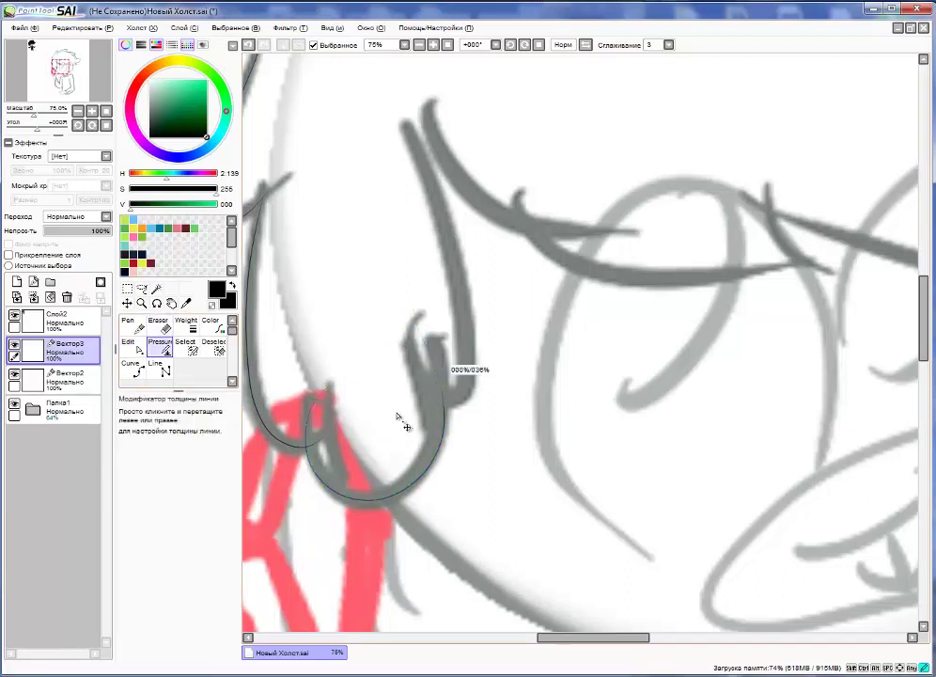
pyautogui.press('pagedown')
pyautogui.press('n')
pyautogui.hotkey('ctrl', 't')
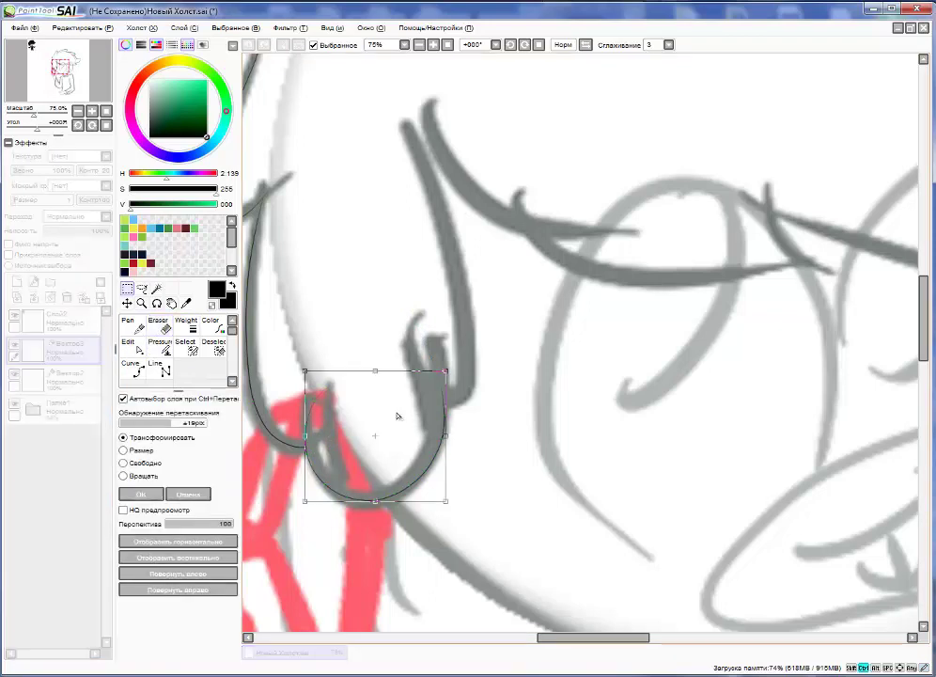
pyautogui.press('Return')
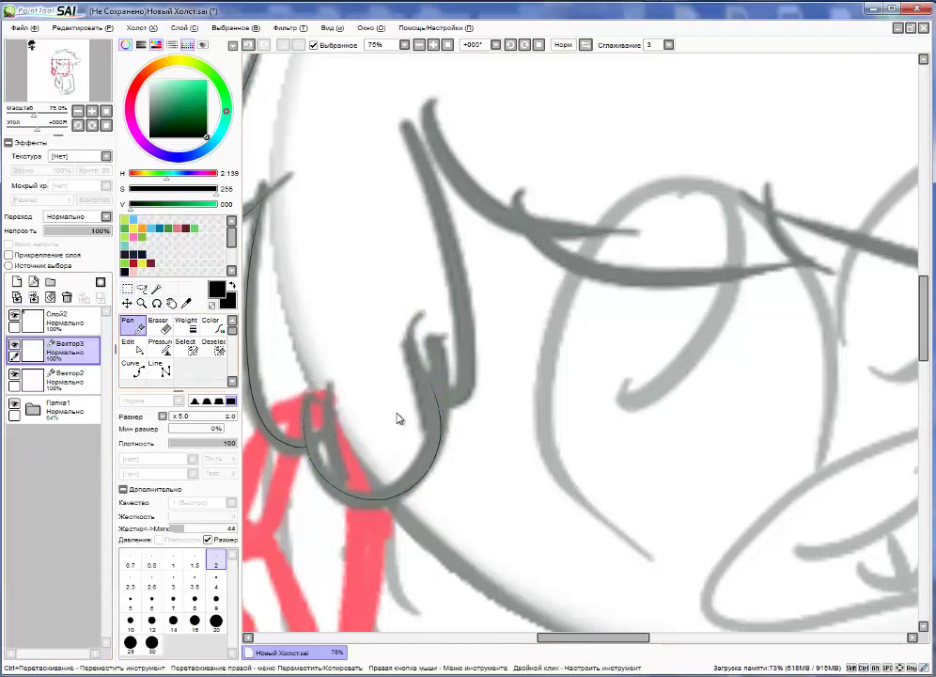
# - Trace the long strand rising from the U-shaped lock, transform it onto the sketch, and adjust its points and thickness
pyautogui.scroll(-3, 357, 393)
pyautogui.scroll(3, 358, 393)
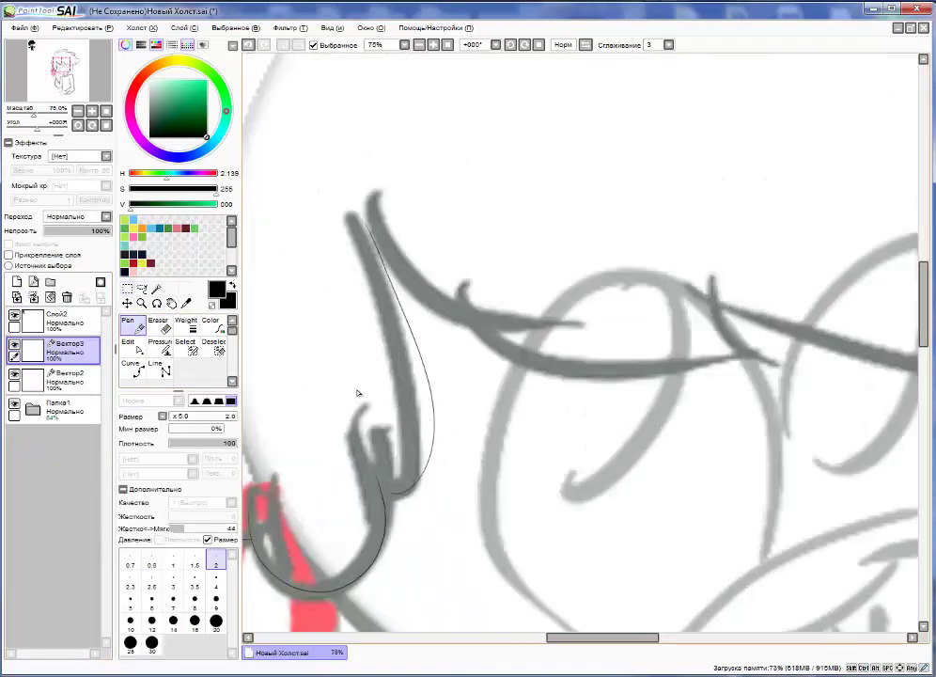
pyautogui.hotkey('ctrl', 't')
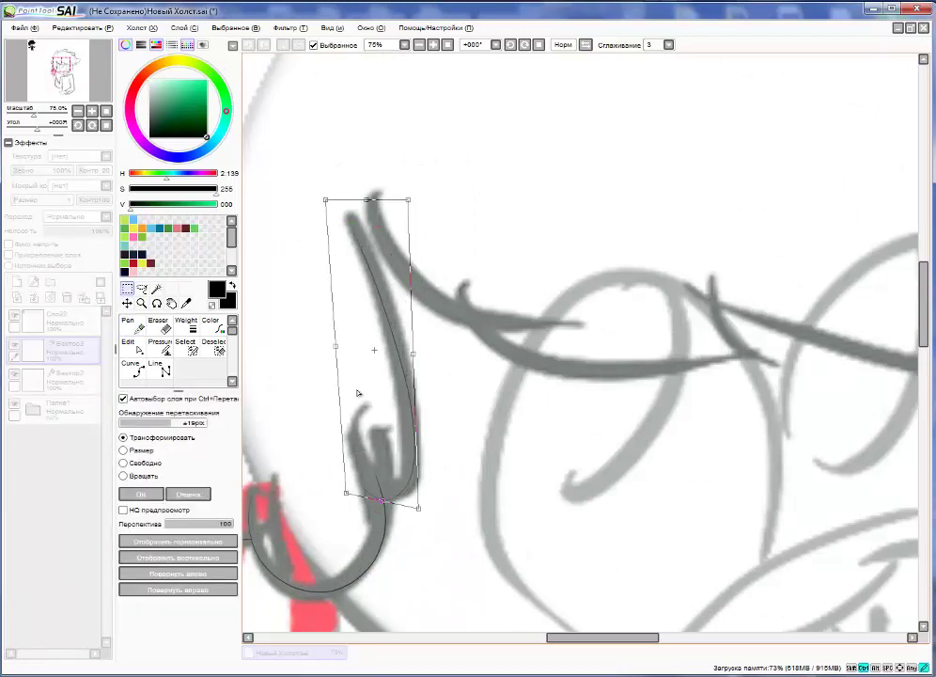
pyautogui.press('Return')
pyautogui.press('e')
pyautogui.press('c')
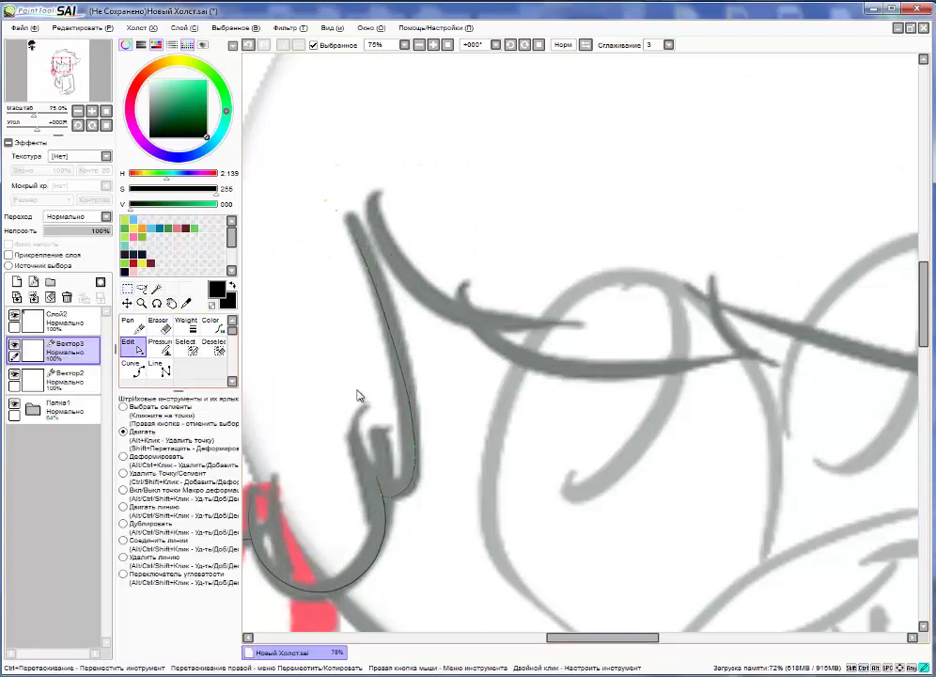
pyautogui.press('p')
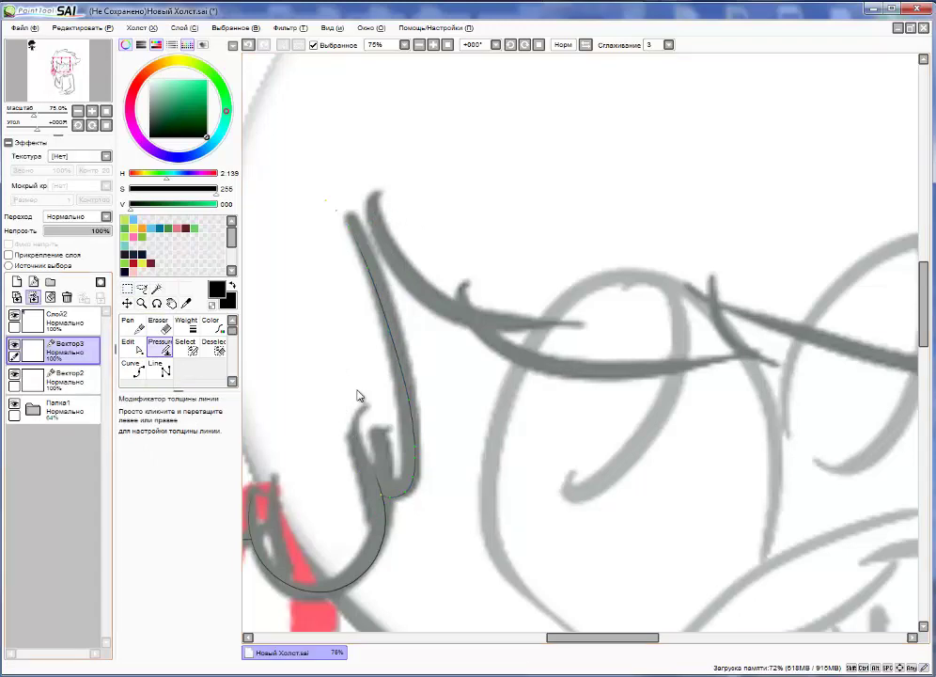
# - Trace the curved fringe line above the left eye and transform it to follow the sketch
pyautogui.press('n')
pyautogui.scroll(-2, 357, 395)
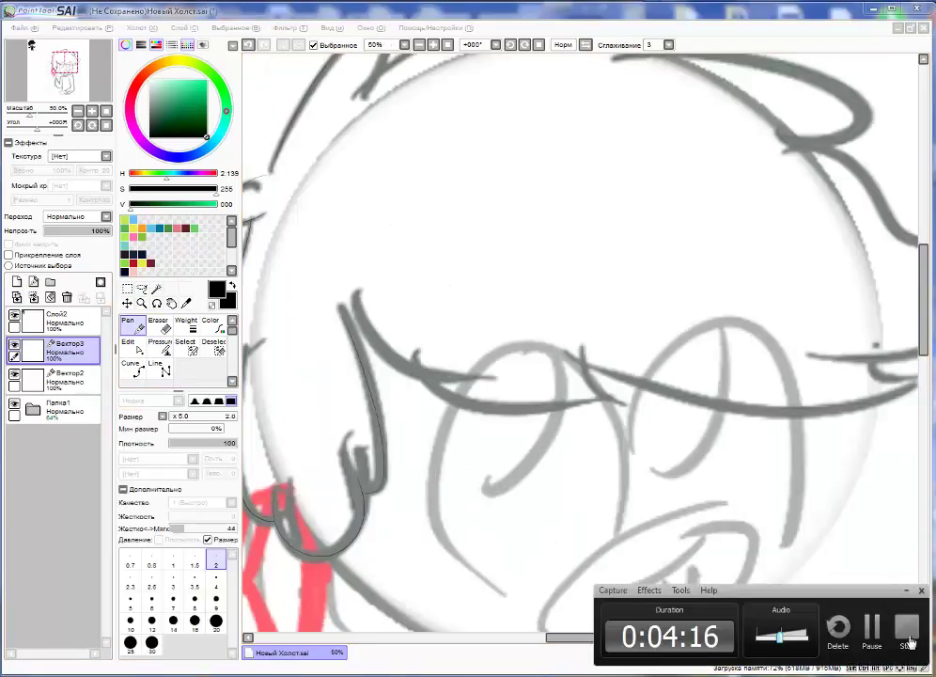
pyautogui.scroll(-3, 472, 413)
pyautogui.scroll(3, 447, 401)
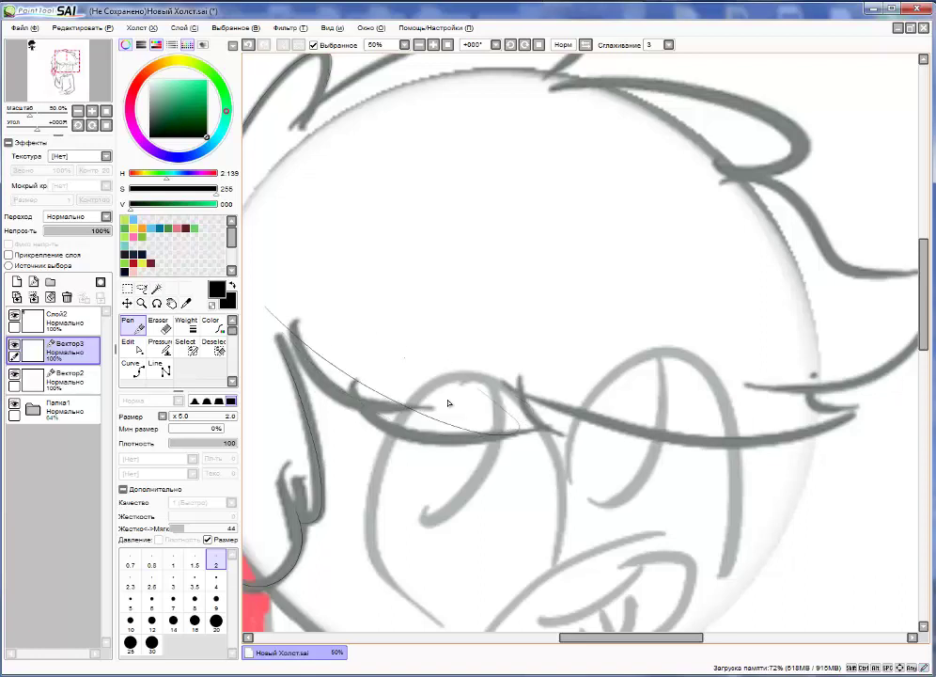
pyautogui.hotkey('ctrl', 't')
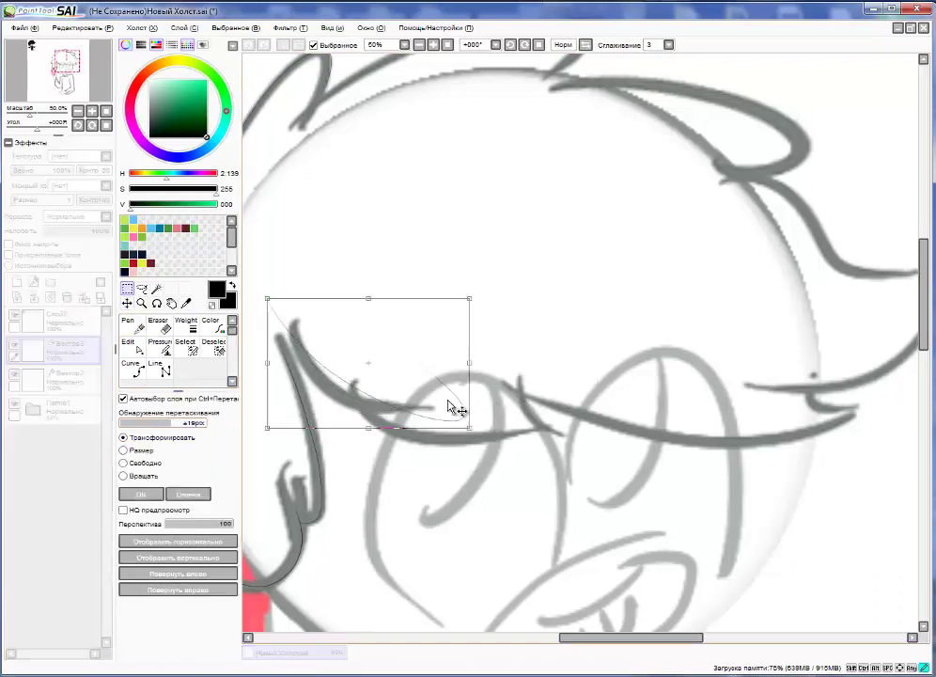
pyautogui.hotkey('ctrl', 'z')
pyautogui.hotkey('ctrl', 'z')
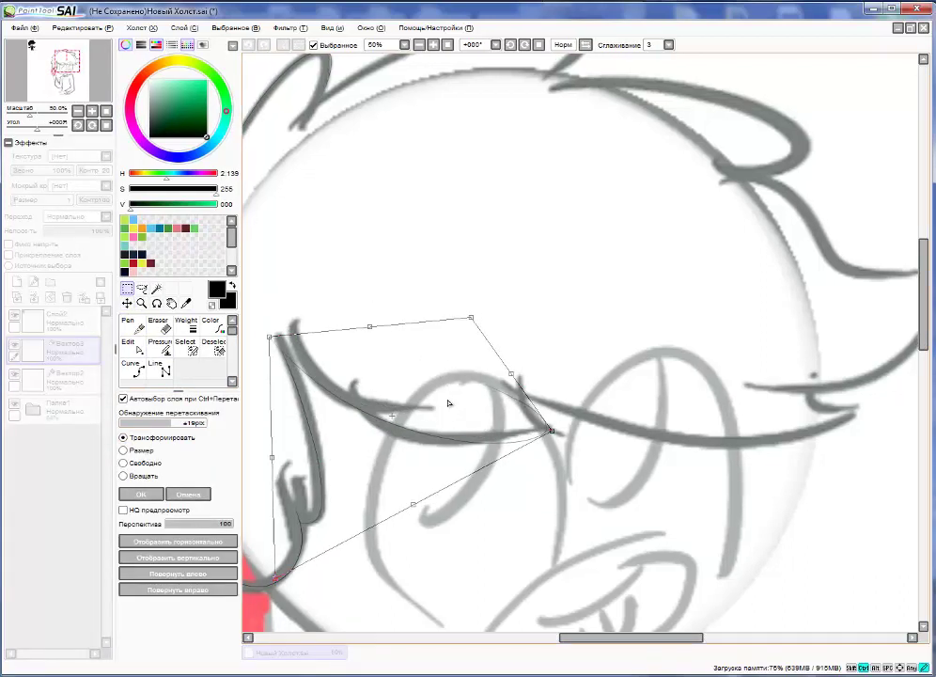
pyautogui.press('Escape')
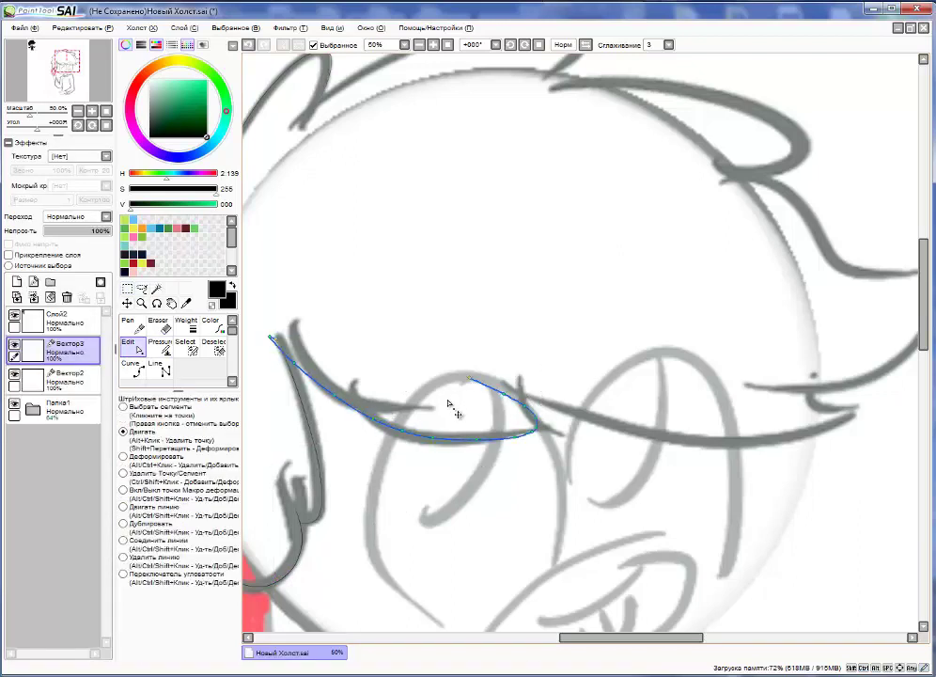
# - Trim the overshooting start of the left fringe line where it meets the long strand
pyautogui.press('e')
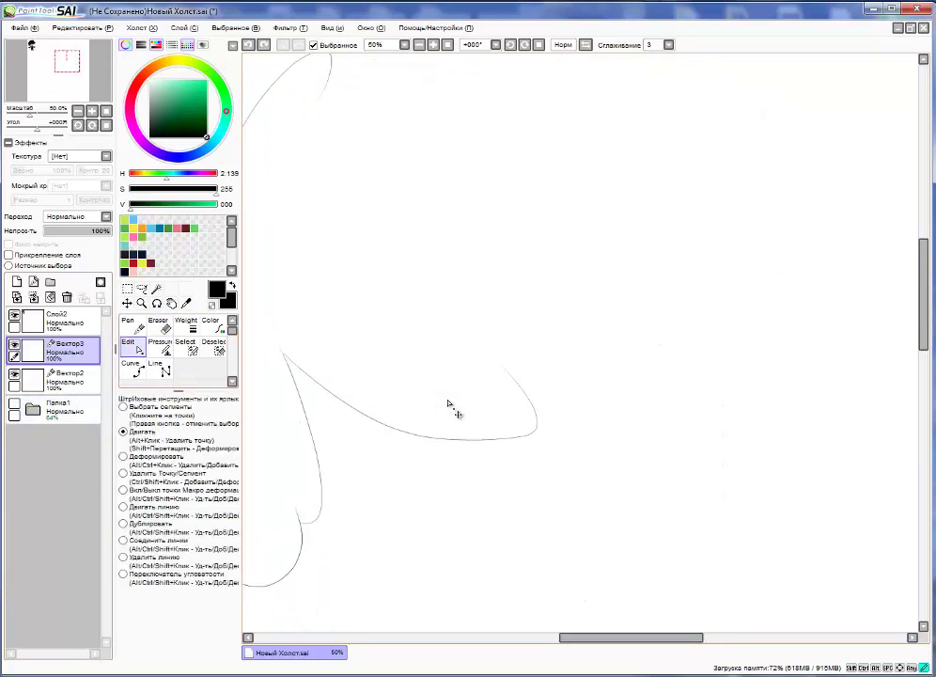
pyautogui.press('n')
pyautogui.press('F2')
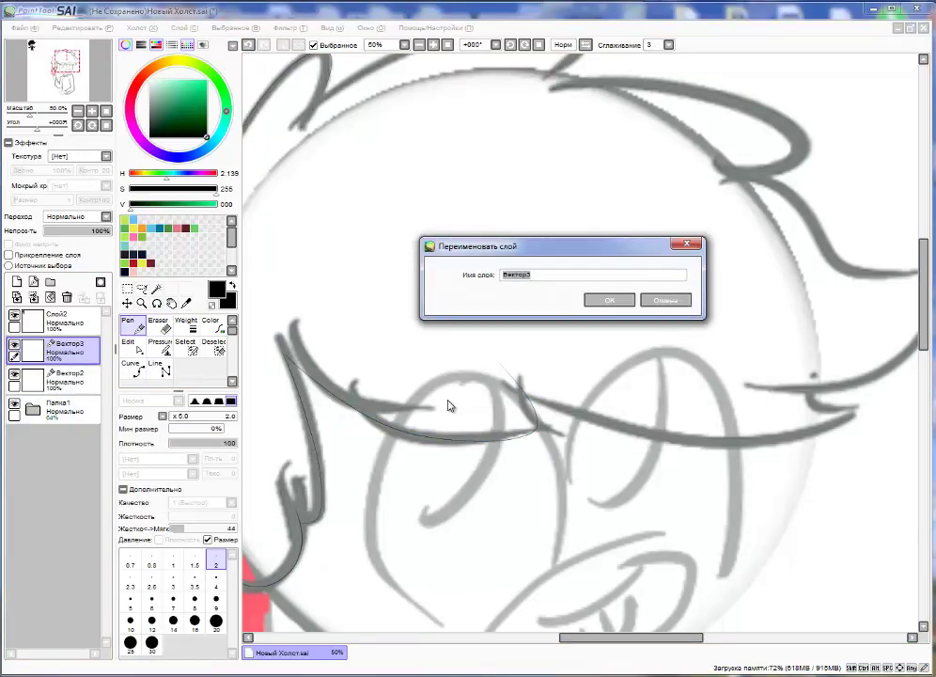
pyautogui.press('Escape')
# - Trace the fringe line above the right eye, transform it onto the sketch, and clean up its ends
pyautogui.hscroll(5, 555, 418)
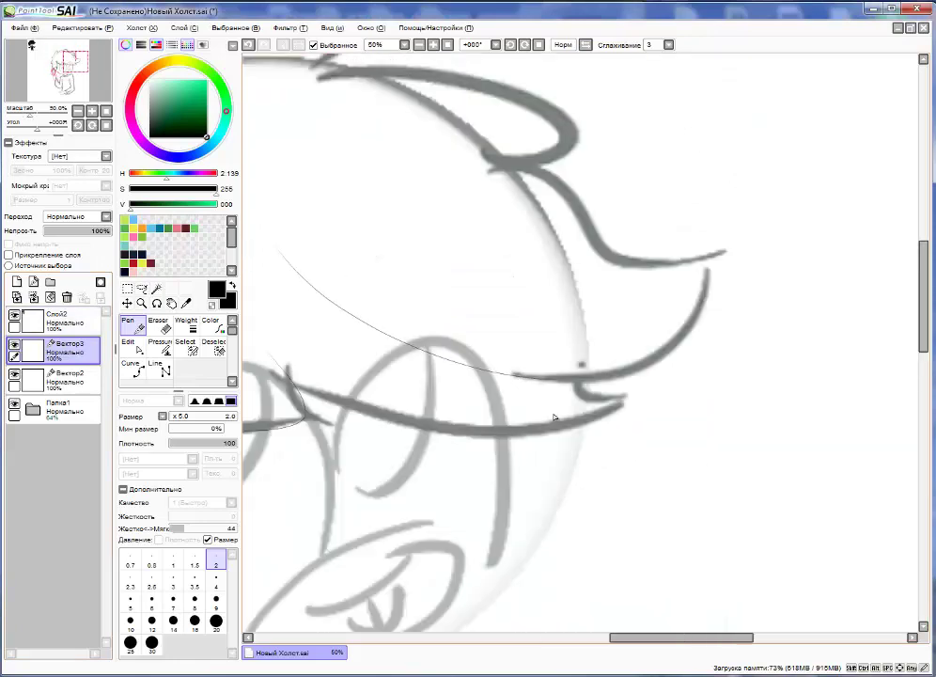
pyautogui.scroll(-4, 555, 418)
pyautogui.scroll(4, 584, 344)
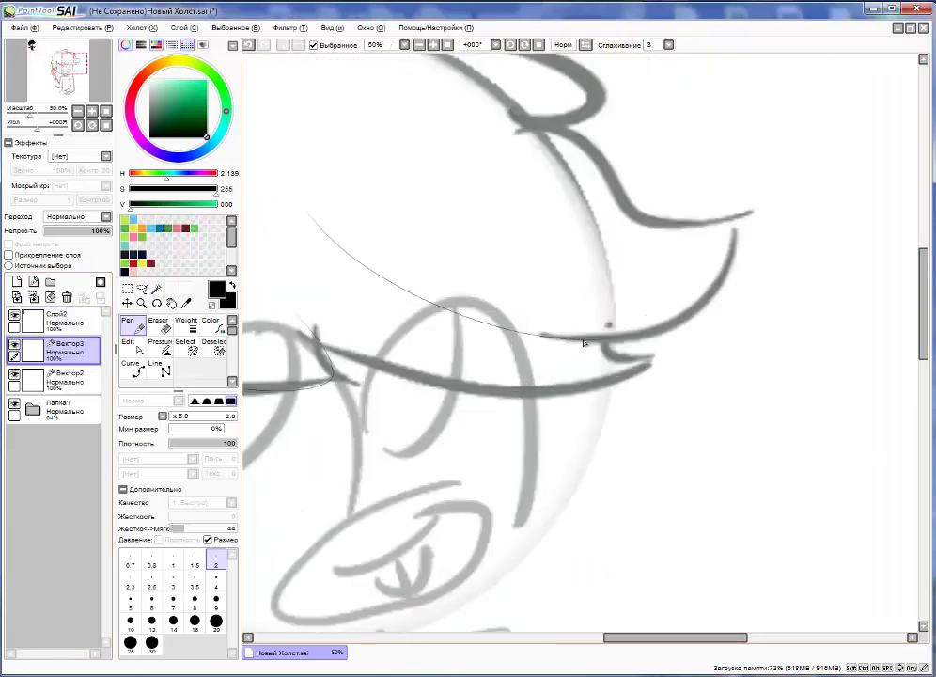
pyautogui.hotkey('ctrl', 't')
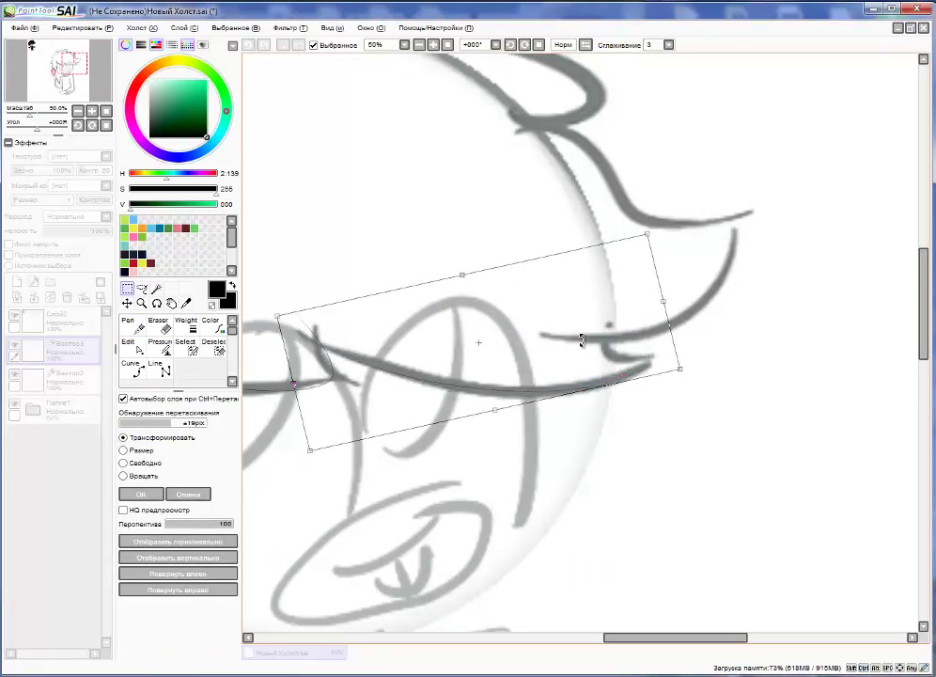
pyautogui.press('Return')
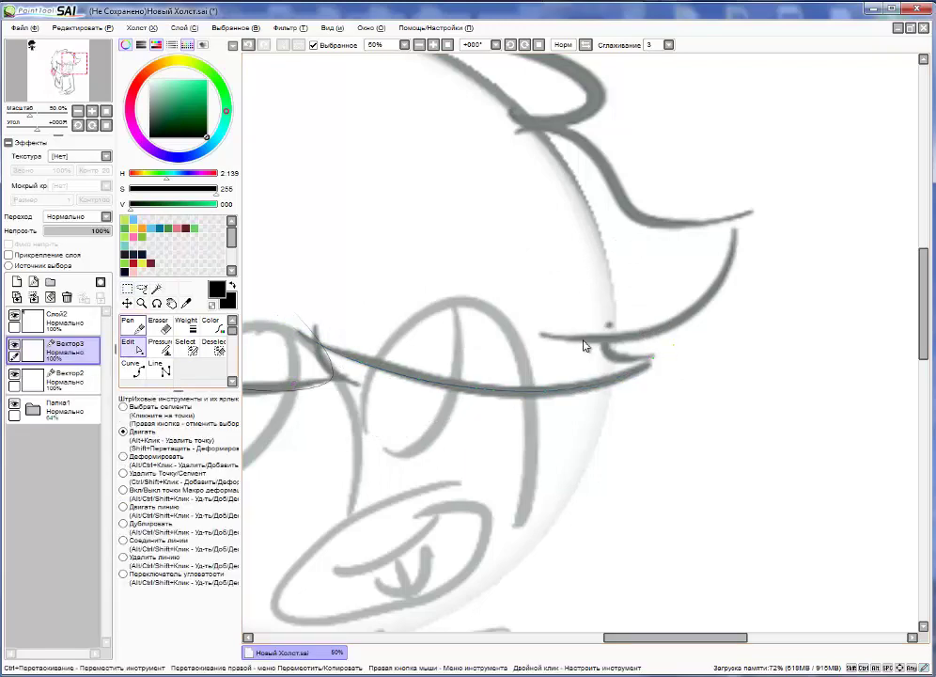
pyautogui.press('e')
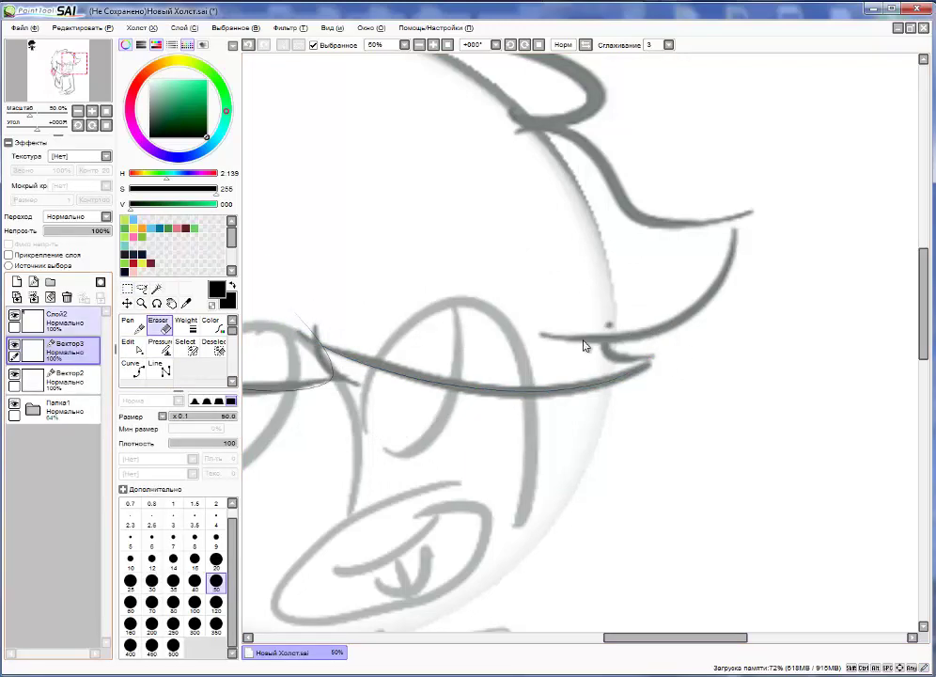
# - Add new linework layers, trace and taper the short notch at the fringe's right tip, and merge the top linework layer down
pyautogui.hotkey('ctrl', 'shift', 'n')
pyautogui.press('n')
pyautogui.hotkey('ctrl', 'v')
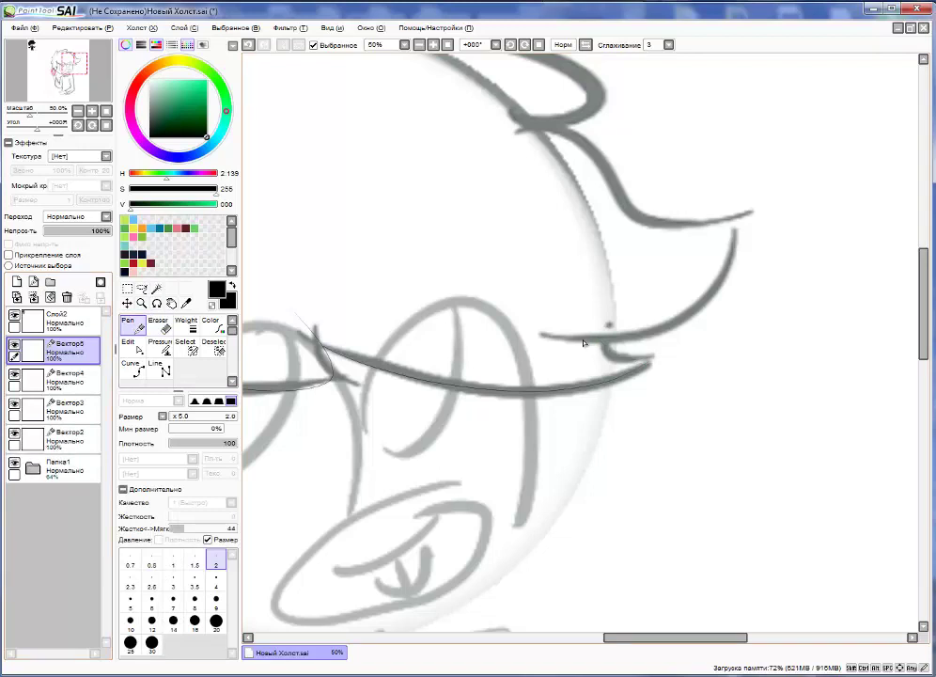
pyautogui.hotkey('ctrl', 't')
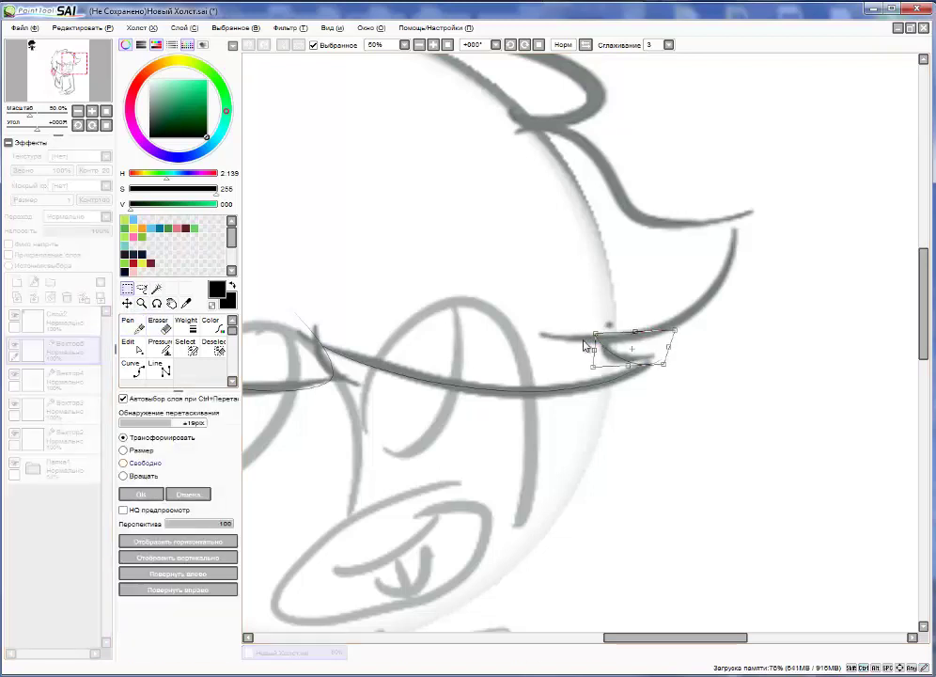
pyautogui.press('e')
pyautogui.press('p')
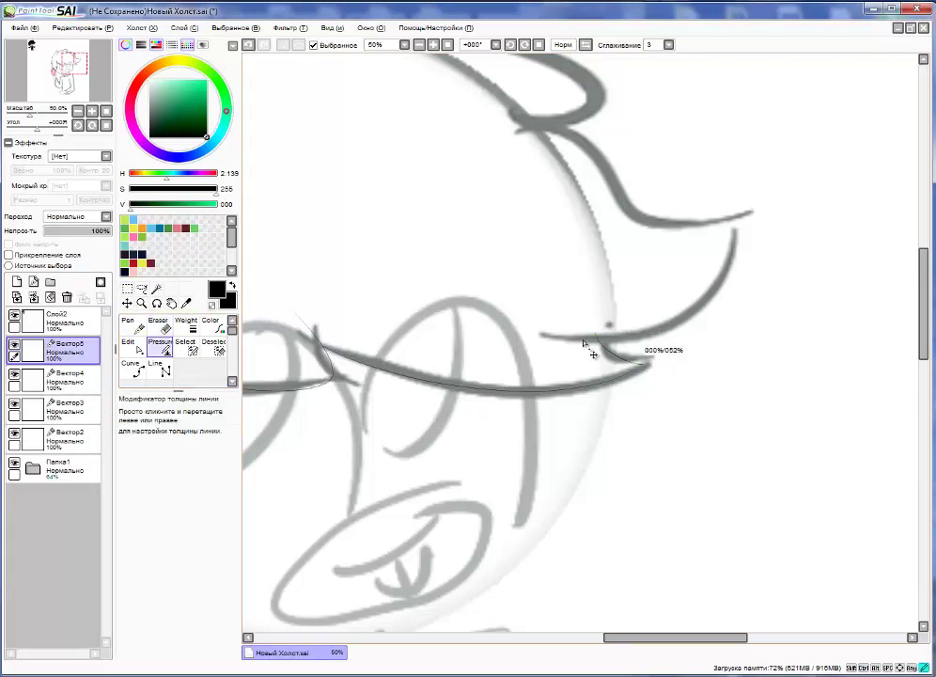
pyautogui.hotkey('ctrl', 'e')
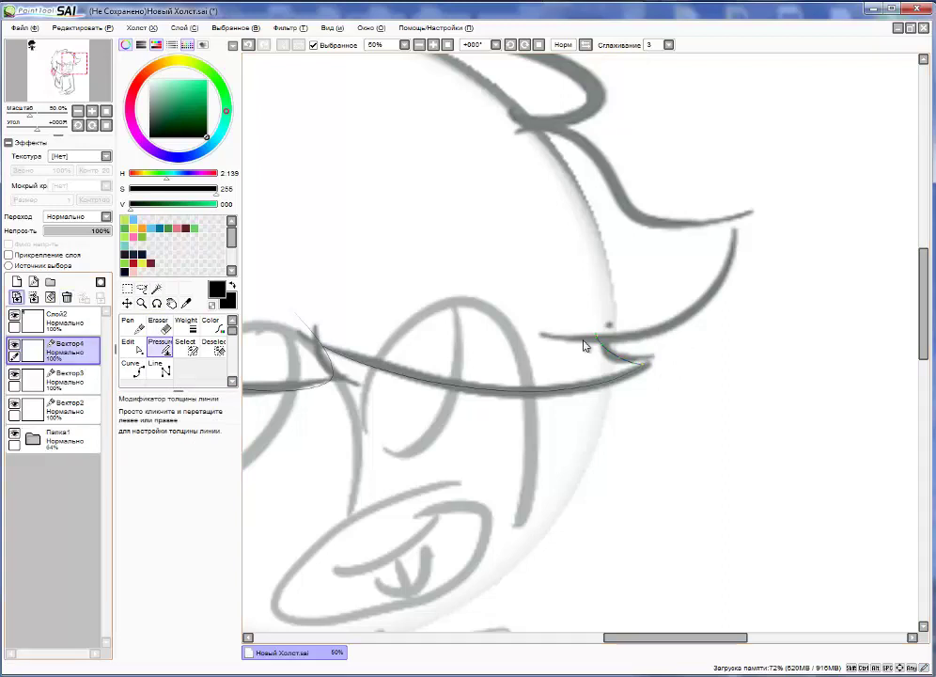
# - Trace the curved lower edge of the large right hair lock, fit it to the sketch, and erase the excess at its tip
pyautogui.press('n')
pyautogui.hotkey('ctrl', 't')
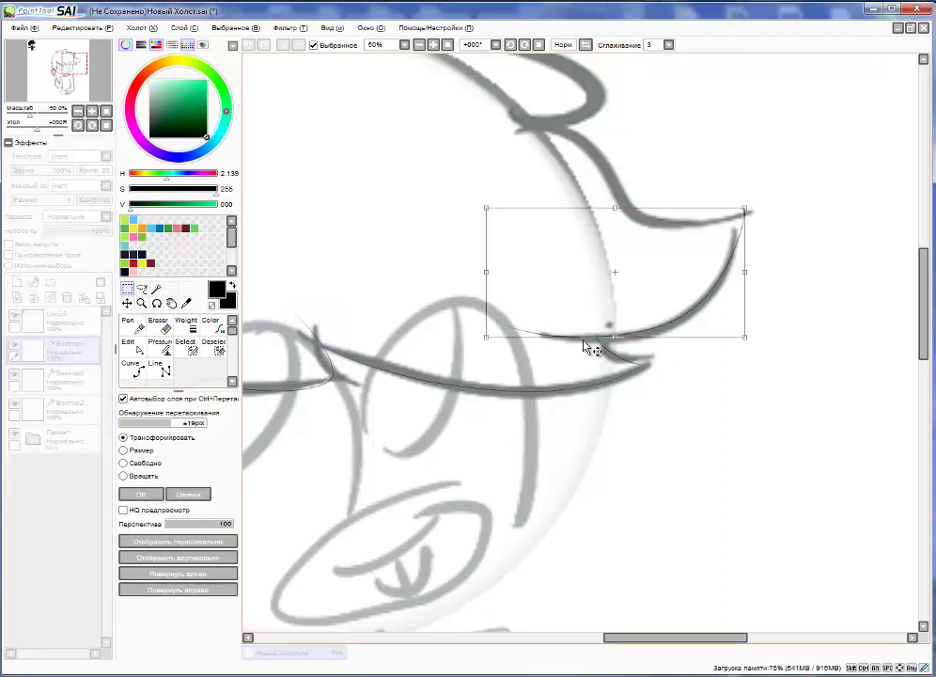
pyautogui.press('Return')
pyautogui.press('e')
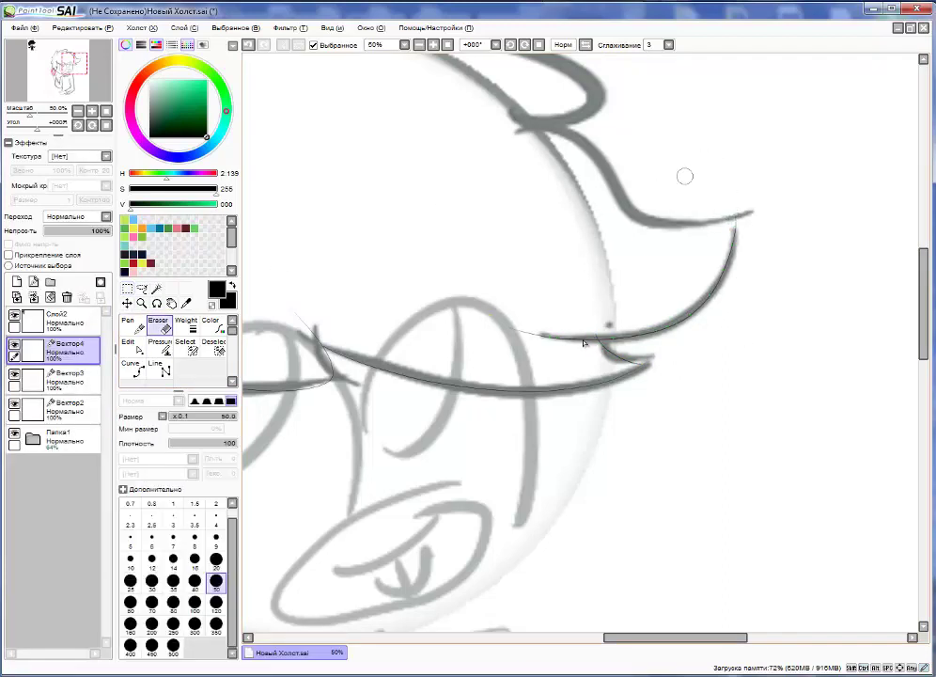
pyautogui.hotkey('alt', '[')
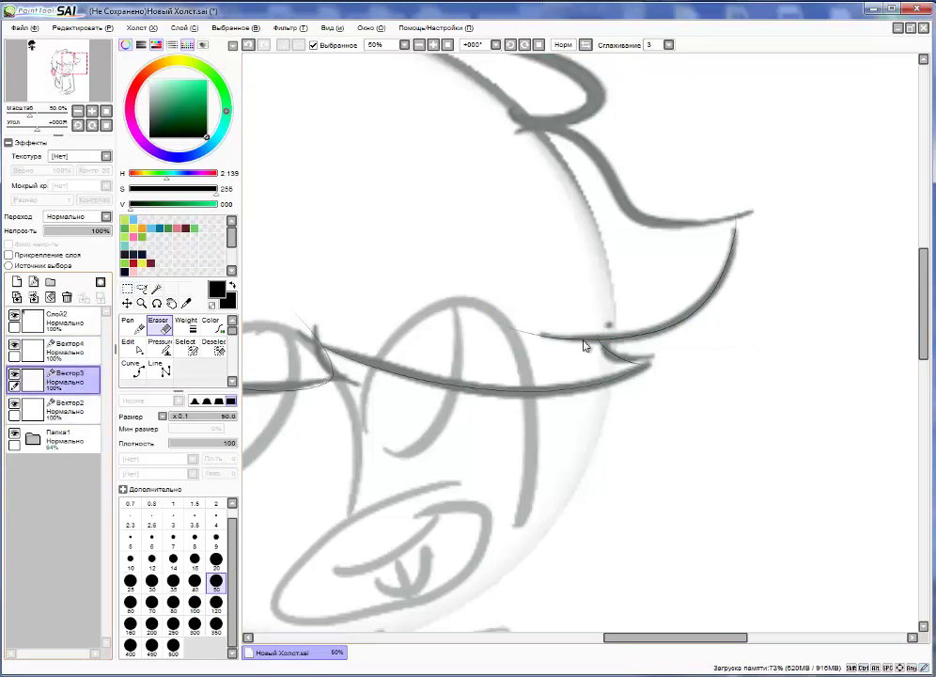
pyautogui.hotkey('alt', ']')
# - Trace the S-shaped upper edge of the right hair lock and transform the line to match the sketch
pyautogui.press('n')
pyautogui.scroll(-1, 619, 292)
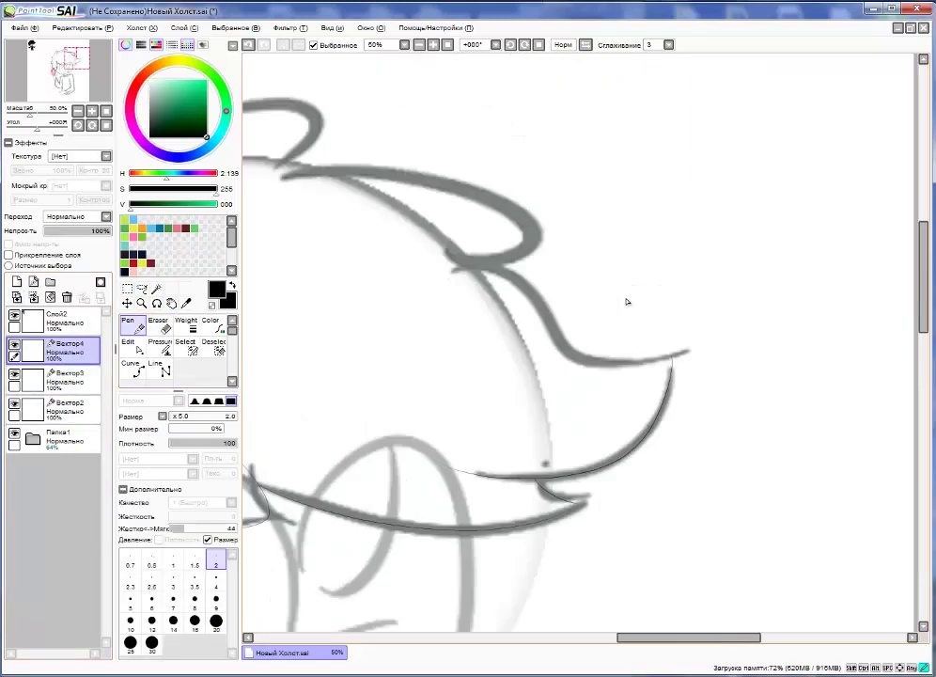
pyautogui.hotkey('ctrl', 't')
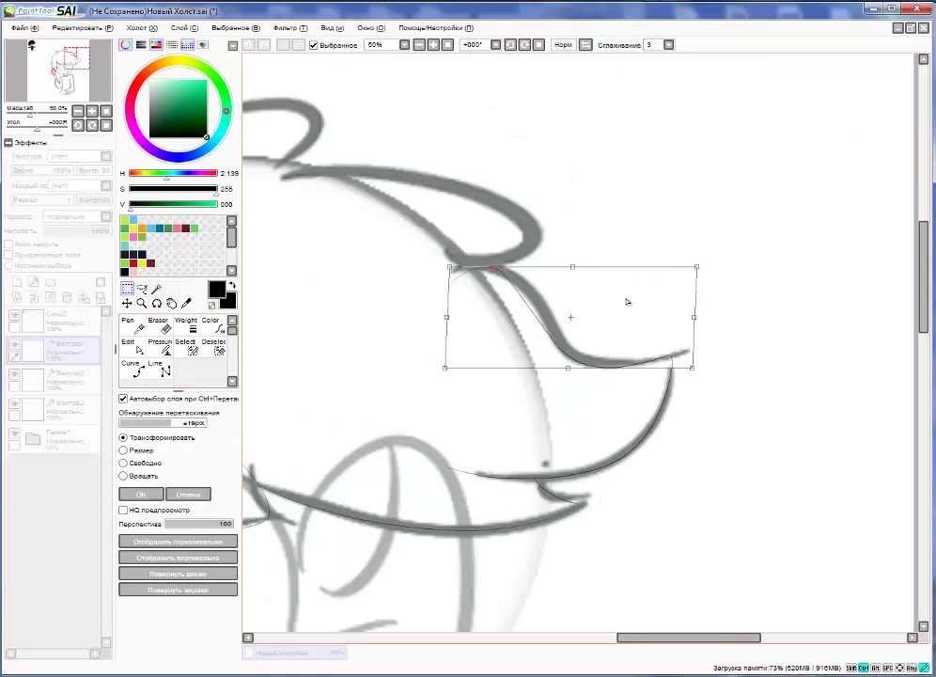
pyautogui.press('Return')
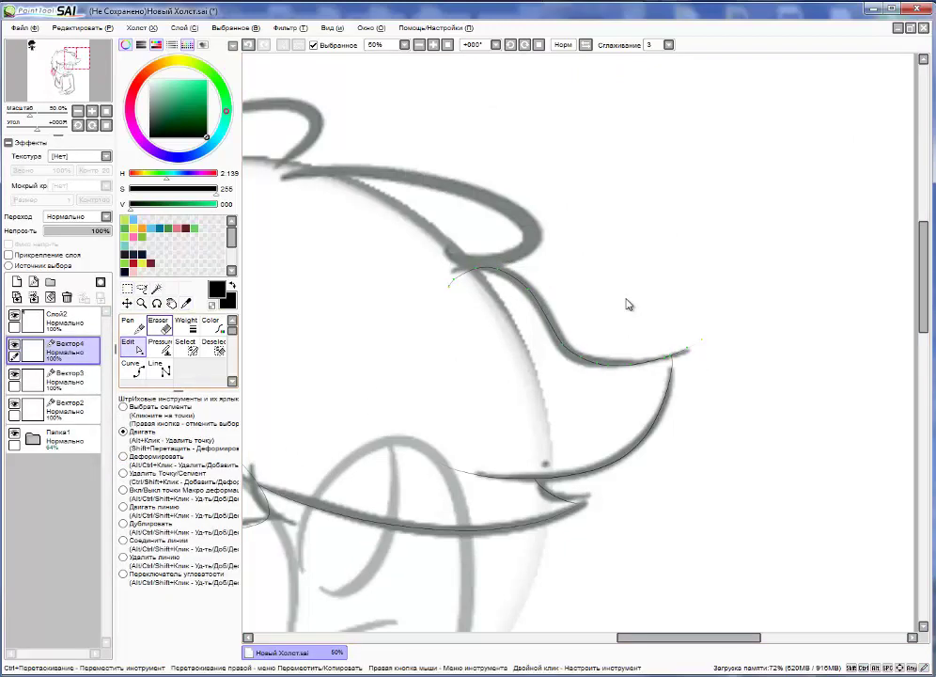
# - Erase the excess at the tip of the right hair lock's upper edge, fit its inner end to the sketch, and taper it
pyautogui.press('e')
pyautogui.press('ctrl')
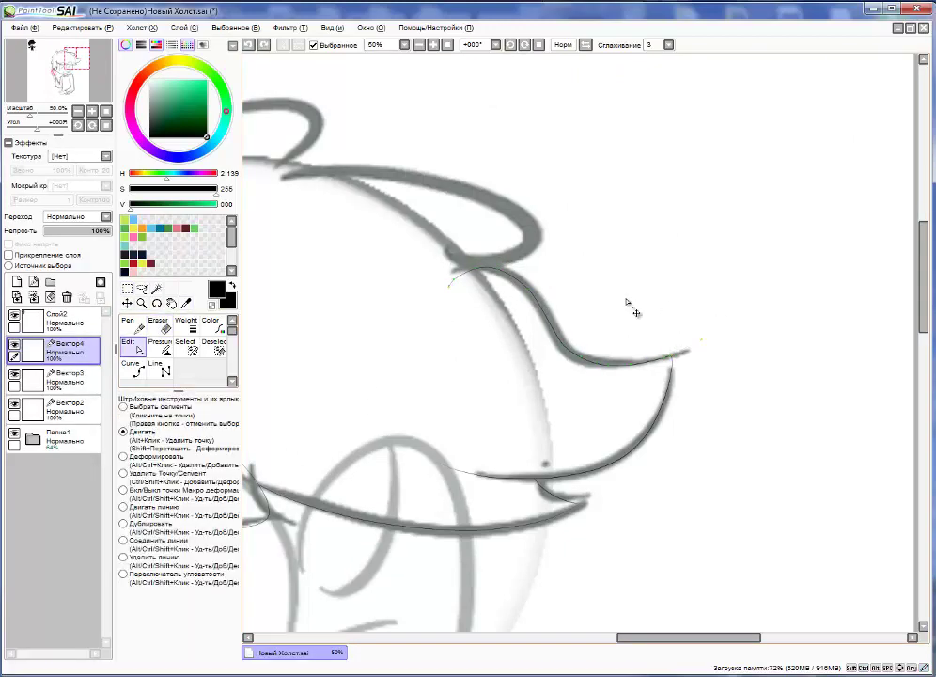
pyautogui.press('p')
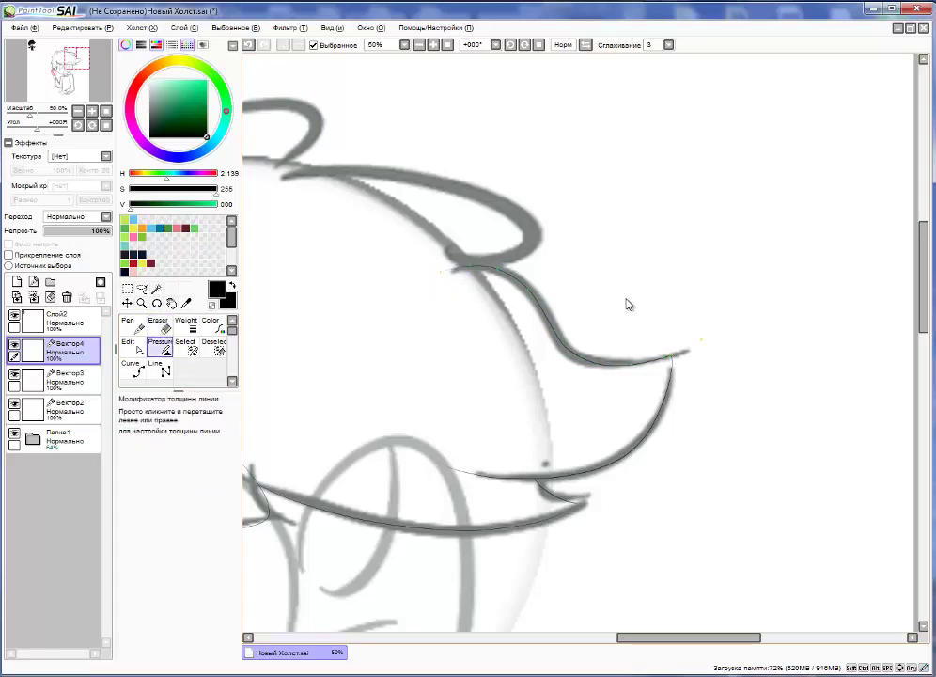
# - Trace the long rounded tuft above the right hair lock and transform the line to match the sketch
pyautogui.press('n')
pyautogui.scroll(2, 469, 339)
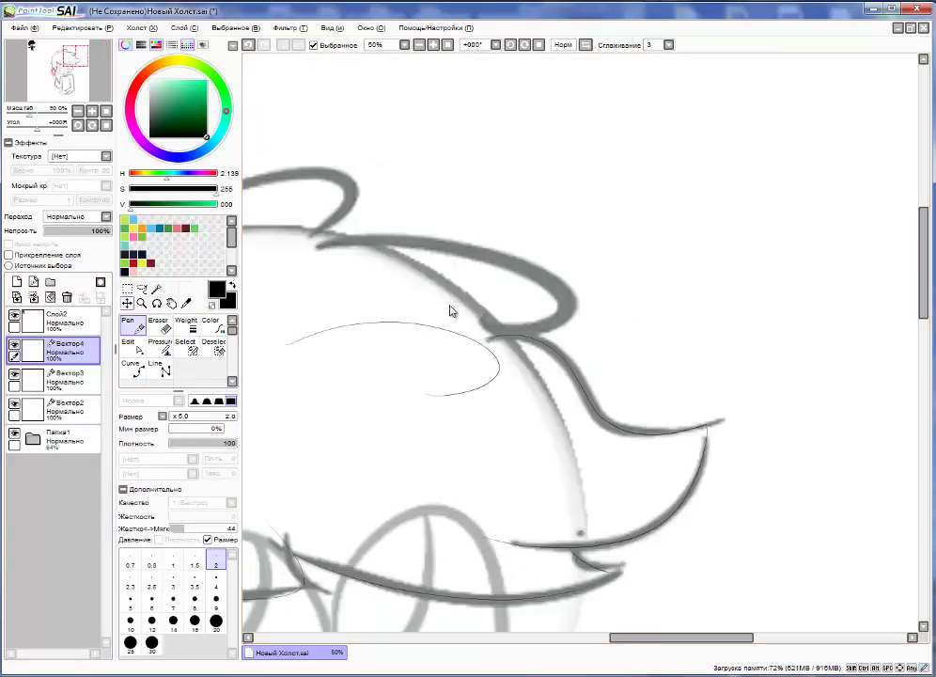
pyautogui.hotkey('ctrl', 't')
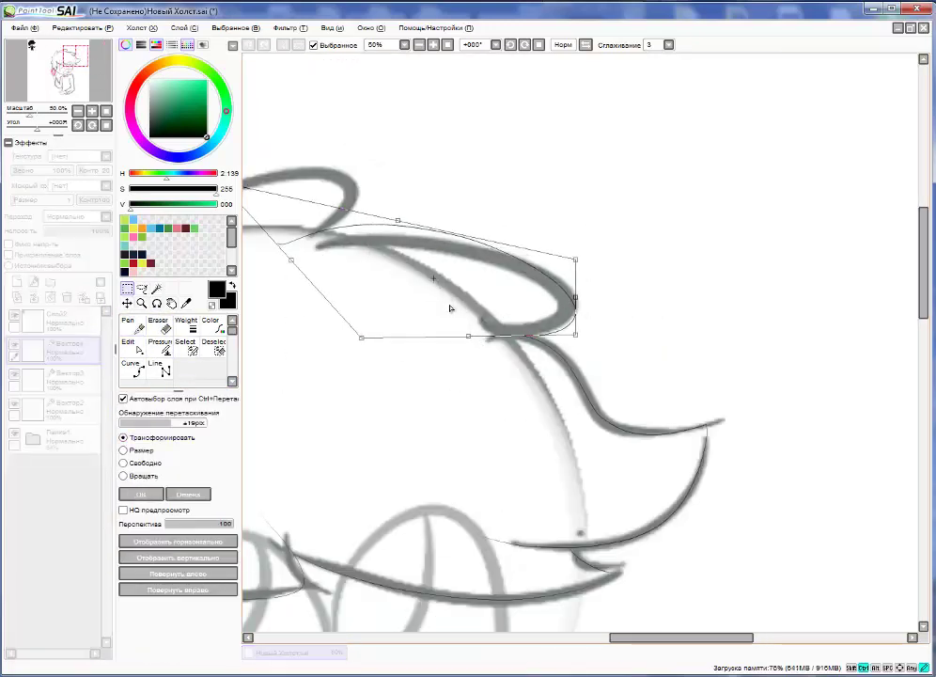
pyautogui.hotkey('ctrl', 'z')
pyautogui.hotkey('ctrl', 'y')
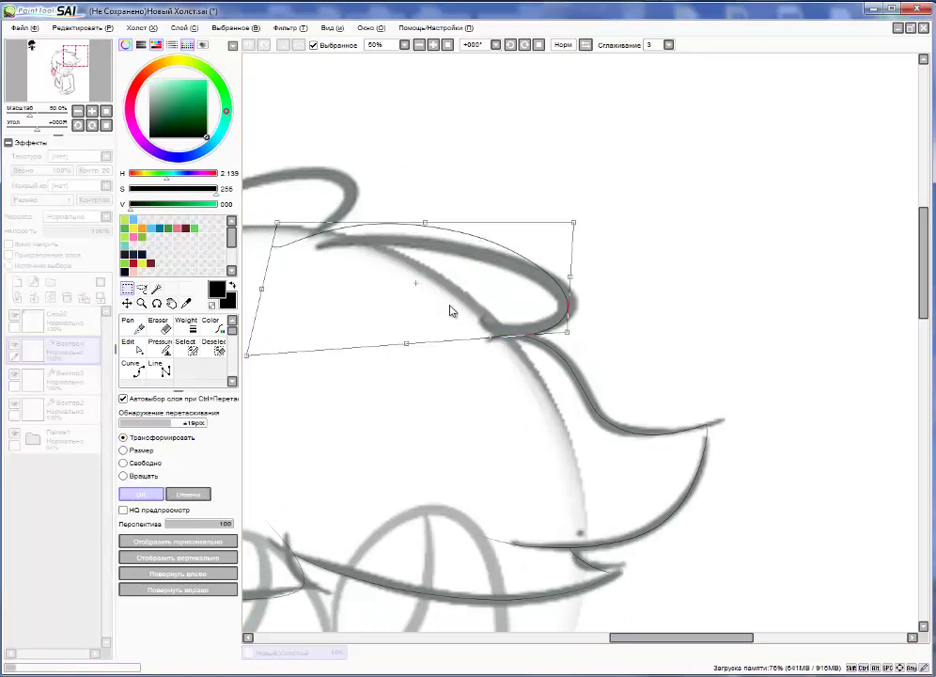
pyautogui.press('Return')
# - Adjust the rounded right tuft's points, erase the excess at its upper end, and taper the line
pyautogui.press('c')
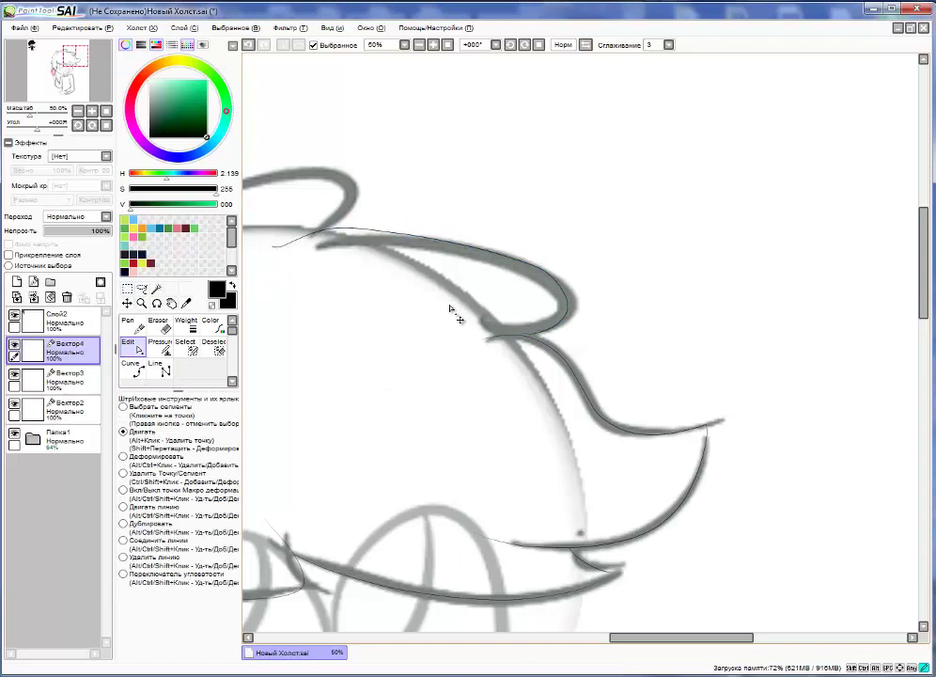
pyautogui.press('e')
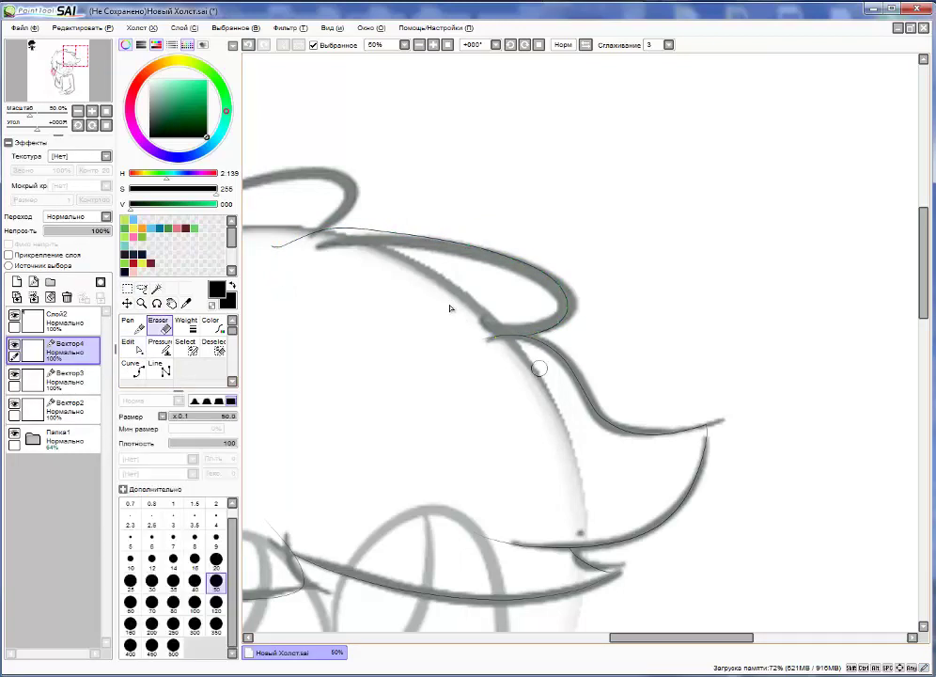
pyautogui.press('p')
pyautogui.press('ctrl')
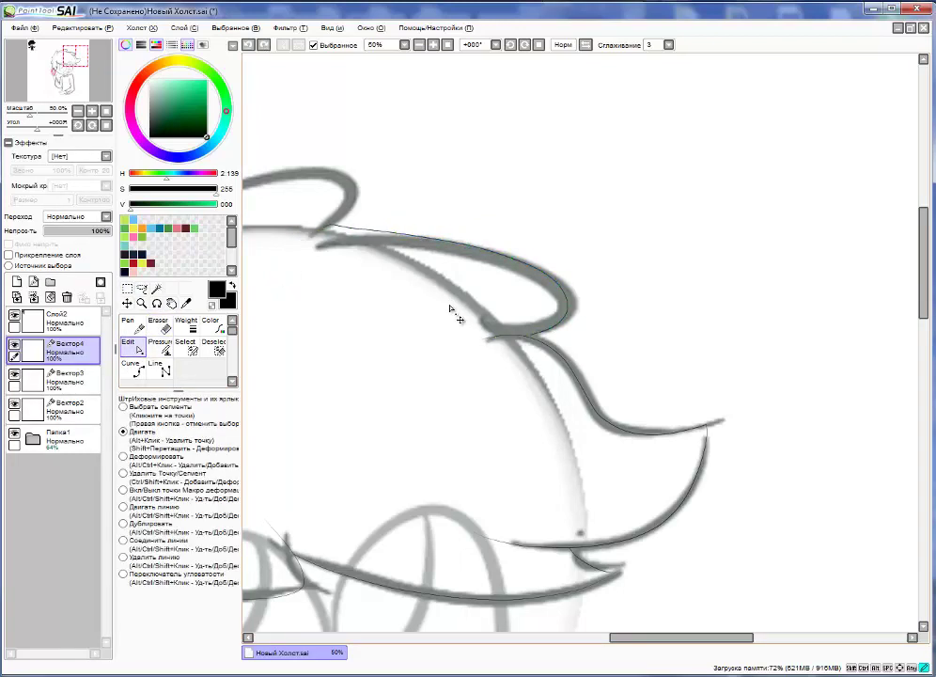
pyautogui.press('e')
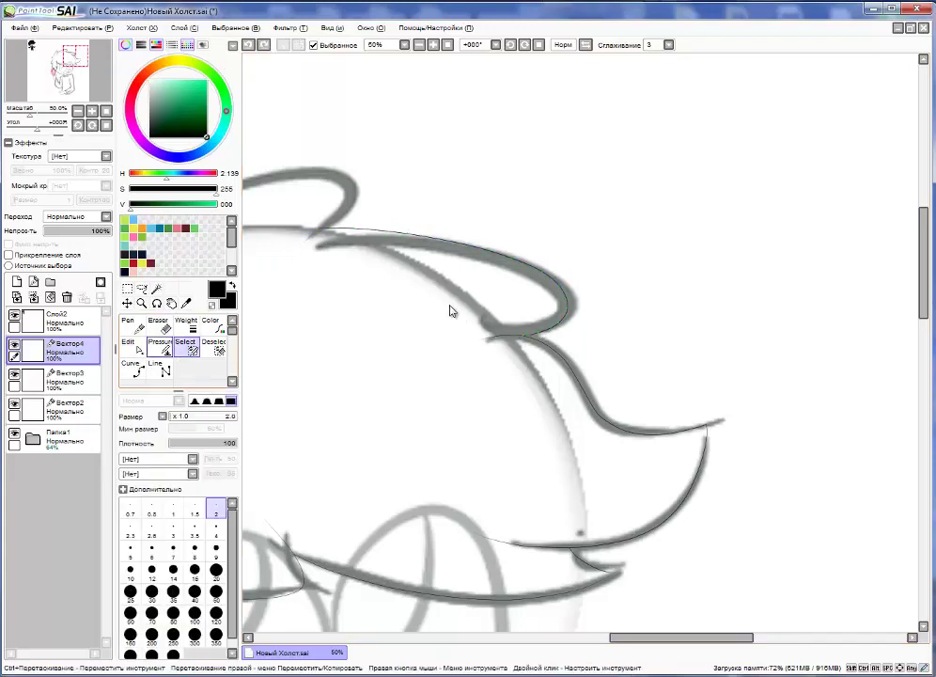
pyautogui.press('p')
# - Trace the long tuft at the top of the head and transform the line to fit the sketch
pyautogui.press('n')
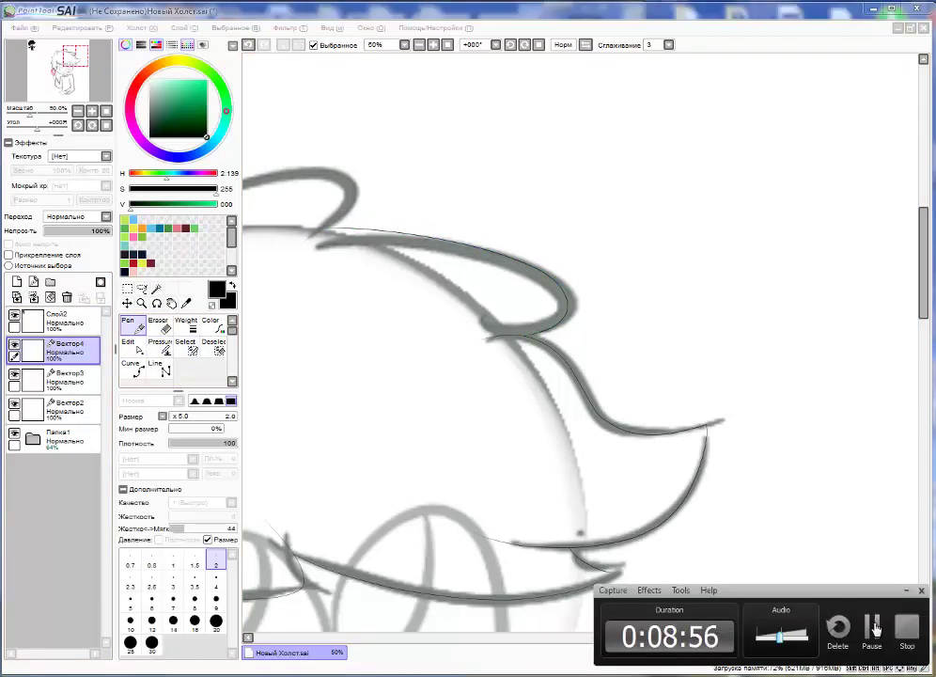
pyautogui.scroll(-1, 454, 321)
pyautogui.scroll(1, 464, 290)
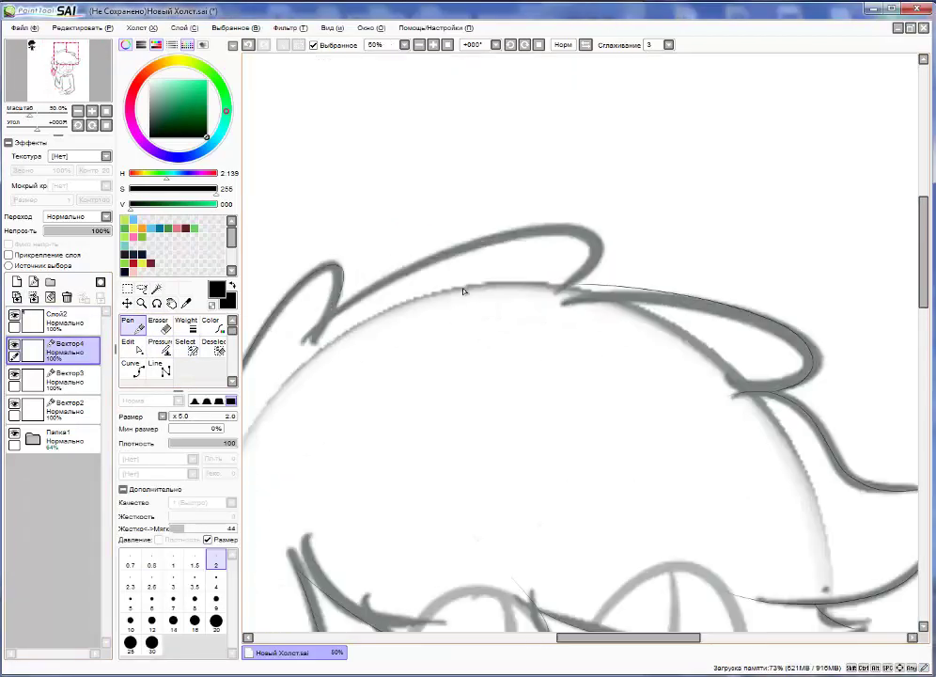
pyautogui.hotkey('ctrl', 't')
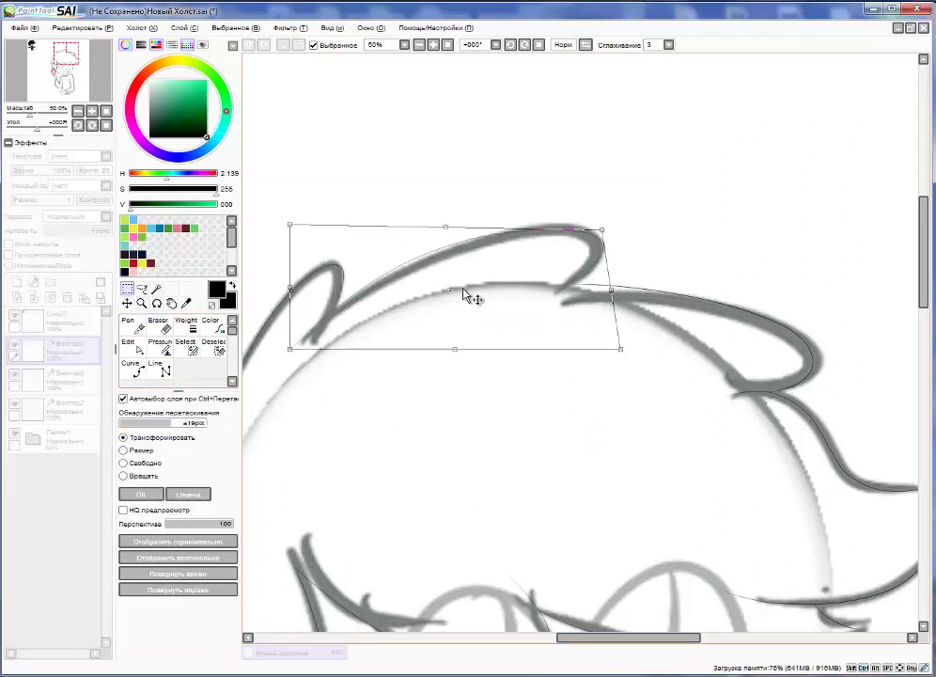
pyautogui.press('Return')
# - Adjust the top tuft's points, erase the excess at its ends, and taper the line
pyautogui.press('e')
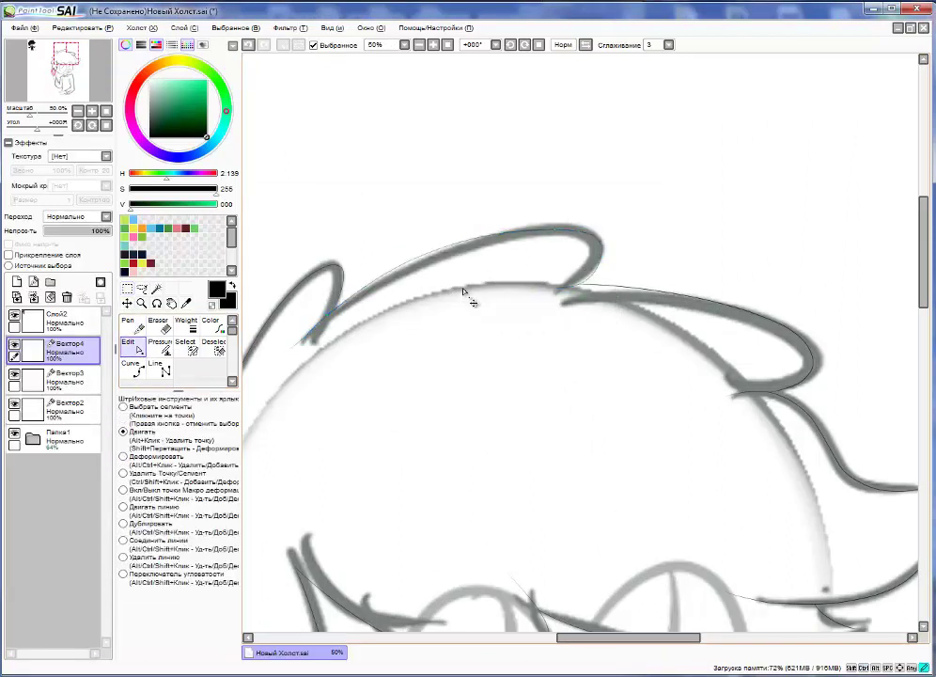
pyautogui.press('e')
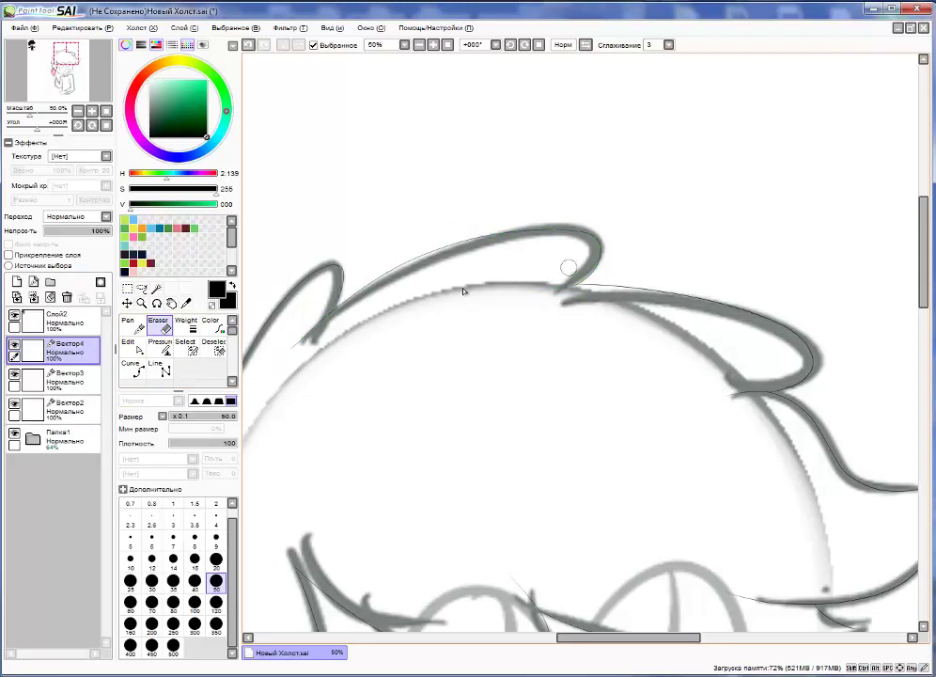
pyautogui.press('p')
pyautogui.press('e')
pyautogui.press('p')
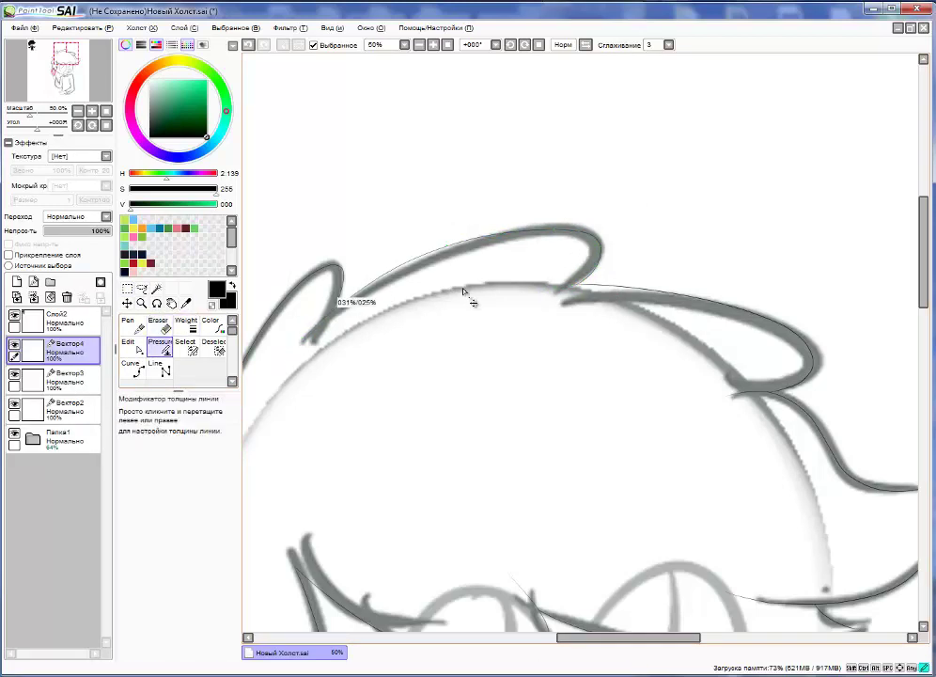
pyautogui.press('c')
# - Hide the sketch folder and merge the hair linework layers into a single layer
pyautogui.scroll(-3, 416, 362)
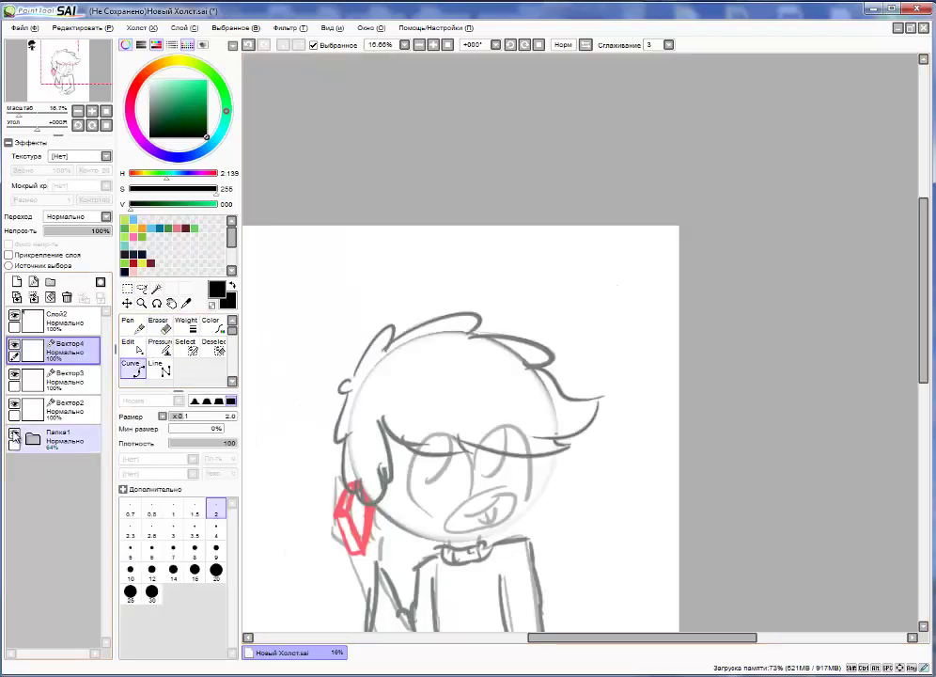
pyautogui.click(16, 298)
pyautogui.click(16, 299)
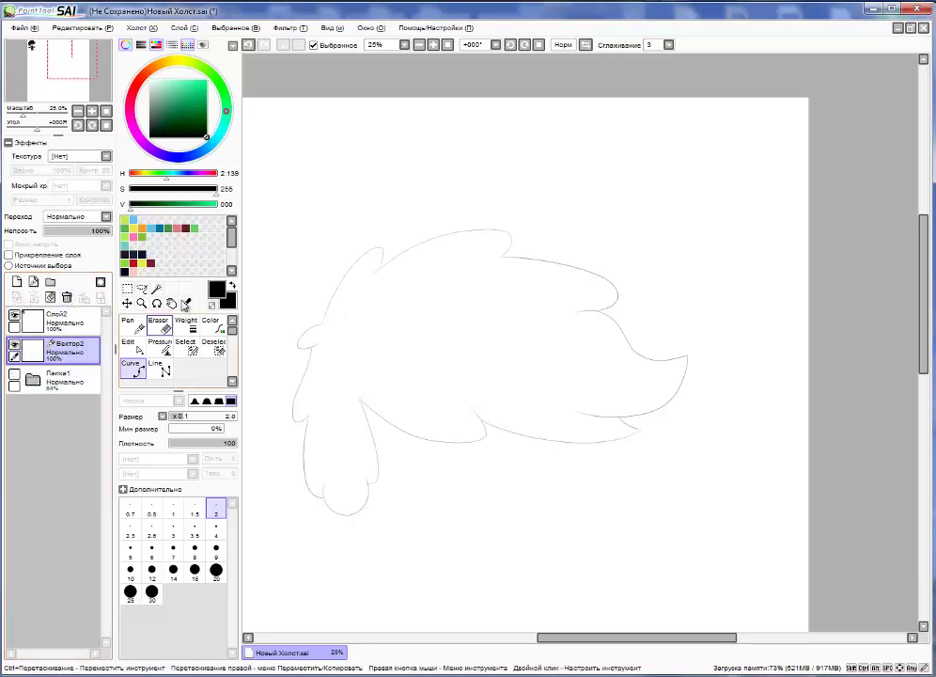
# - Select the interior of the closed hair outline with the Magic Wand and check the selection along its edges
pyautogui.click(156, 288)
pyautogui.click(422, 316)
pyautogui.scroll(5, 383, 287)
pyautogui.scroll(-3, 447, 297)
pyautogui.scroll(2, 447, 297)
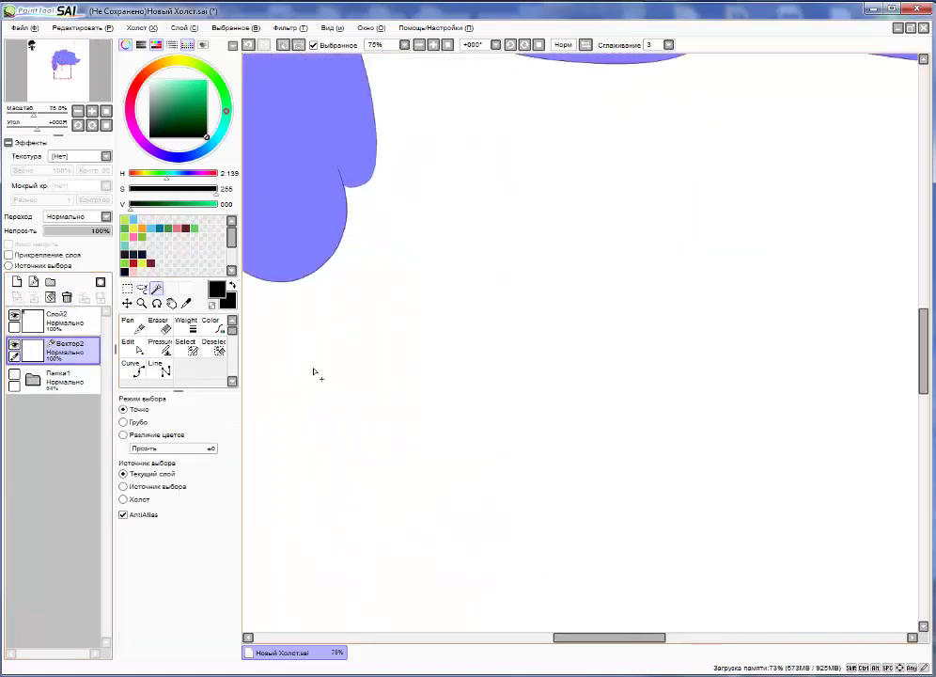
pyautogui.scroll(-4, 704, 224)
# - Add a layer beneath the hair linework, fill the selection with near-black sampled from the reference character, and deselect
pyautogui.click(57, 378)
pyautogui.click(17, 282)
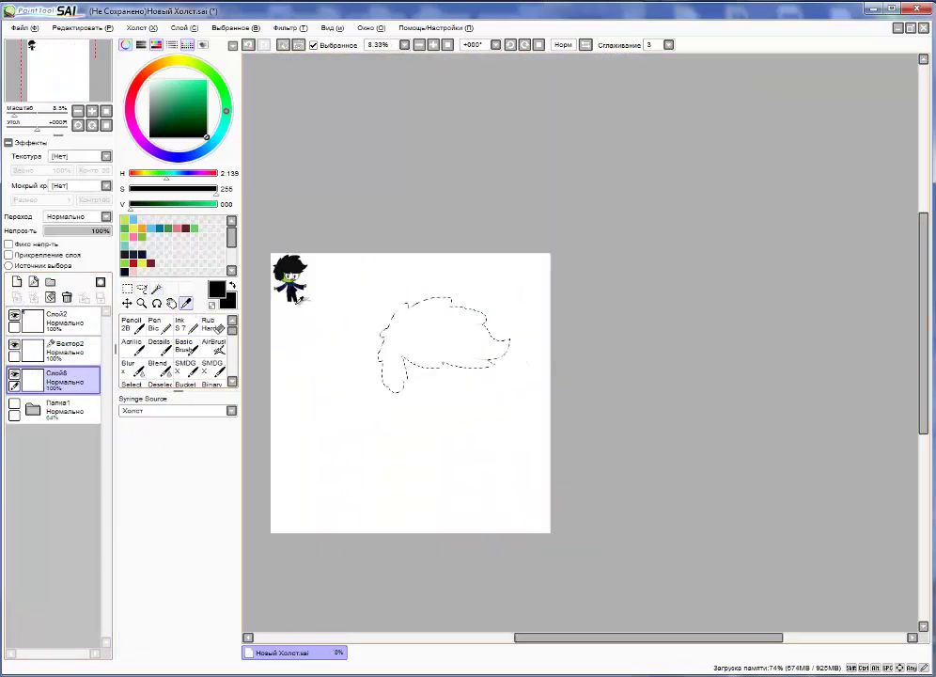
pyautogui.scroll(1, 273, 345)
pyautogui.click(159, 347)
pyautogui.moveTo(348, 376)
pyautogui.mouseDown()
pyautogui.moveTo(394, 277)
pyautogui.moveTo(553, 317)
pyautogui.moveTo(395, 235)
pyautogui.mouseUp()
pyautogui.hotkey('ctrl', 'd')
pyautogui.scroll(-1, 470, 412)
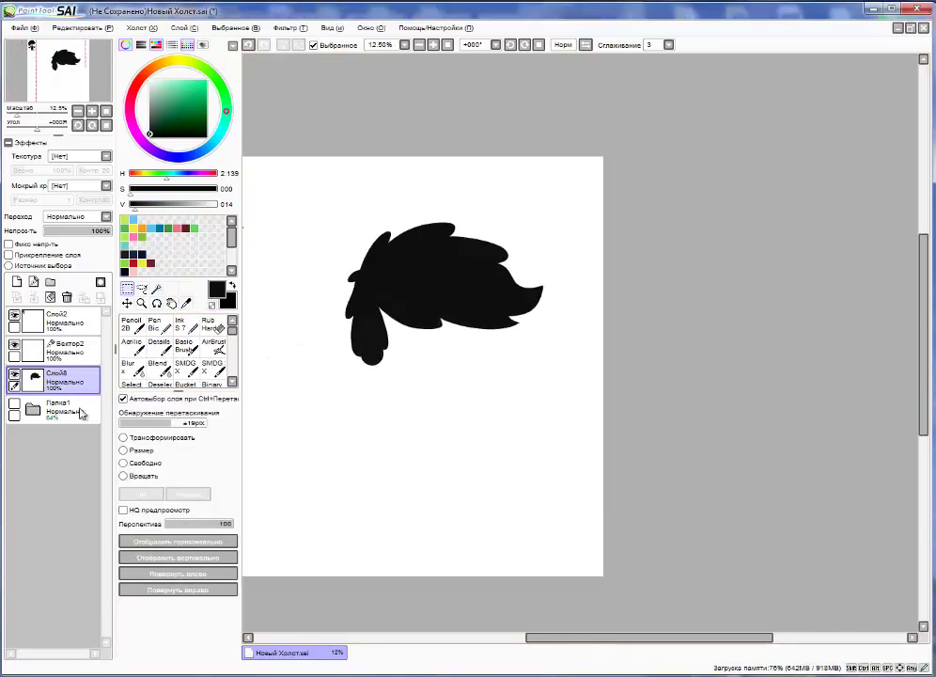
# - Show the sketch folder, hide the hair fill, and add a new linework layer for the head
pyautogui.click(64, 356)
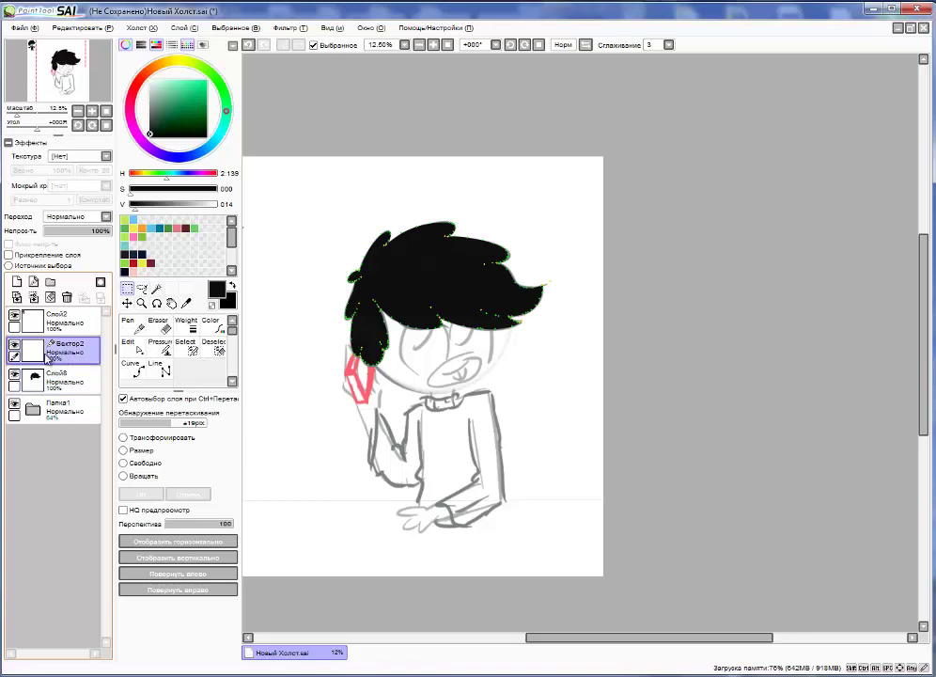
pyautogui.click(14, 374)
pyautogui.click(33, 281)
pyautogui.click(132, 325)
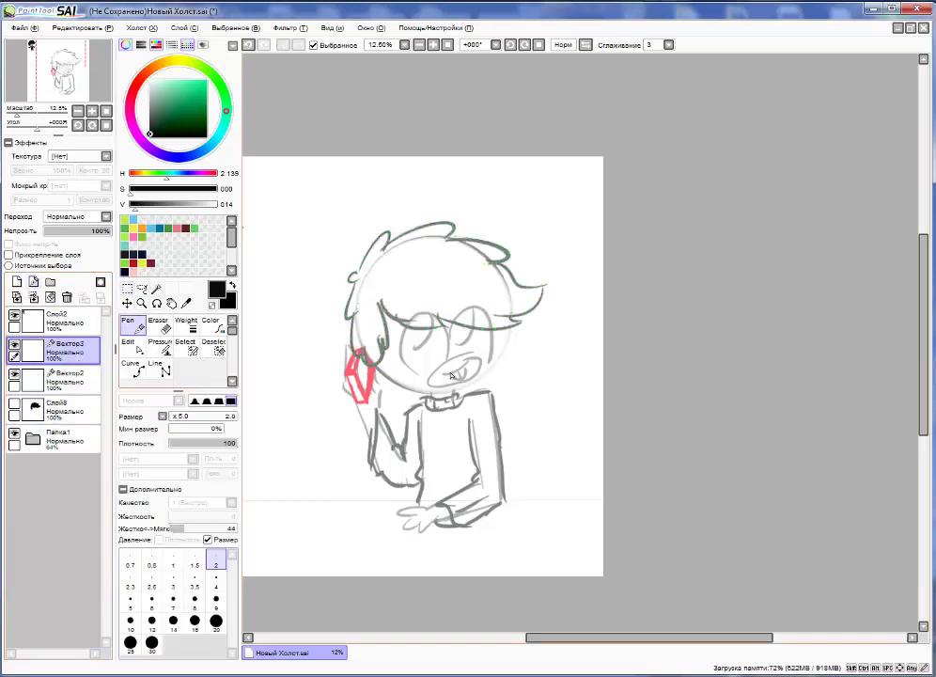
# - Draw a full circle with the Curve tool by rotating the canvas through a complete turn, and reset the view
pyautogui.click(132, 366)
pyautogui.hotkey('ctrl', '+')
pyautogui.hotkey('ctrl', '+')
pyautogui.click(428, 477)
pyautogui.press('Delete')
pyautogui.press('Delete')
pyautogui.press('Delete')
pyautogui.press('Delete')
pyautogui.press('Delete')
pyautogui.press('Delete')
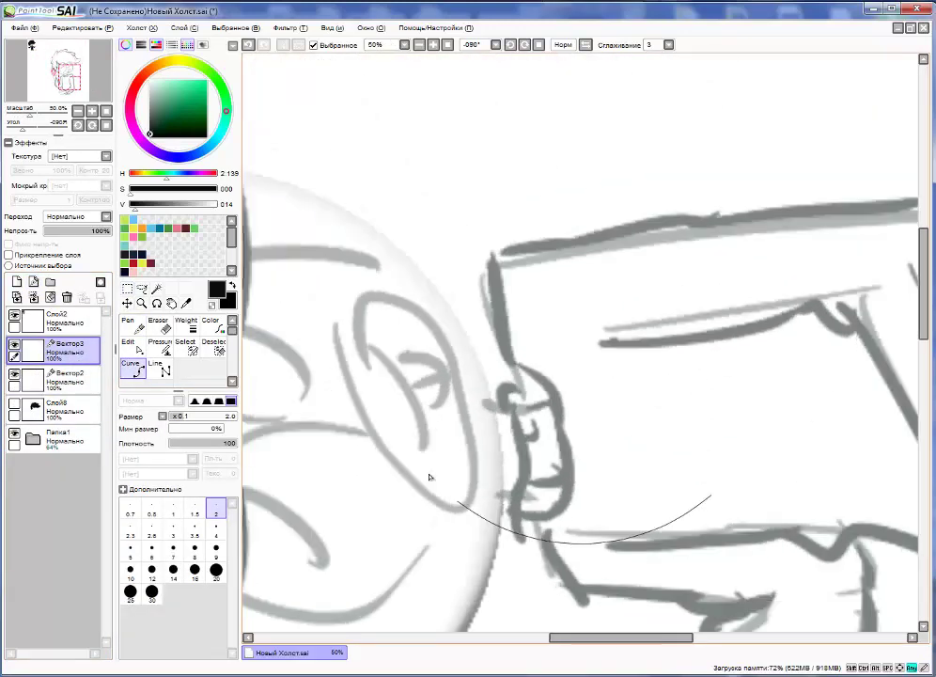
pyautogui.press('Delete')
pyautogui.press('Delete')
pyautogui.press('Delete')
pyautogui.press('Delete')
pyautogui.press('Delete')
pyautogui.press('Delete')
pyautogui.press('Delete')
pyautogui.press('Delete')
pyautogui.press('Delete')
pyautogui.press('Delete')
pyautogui.press('Delete')
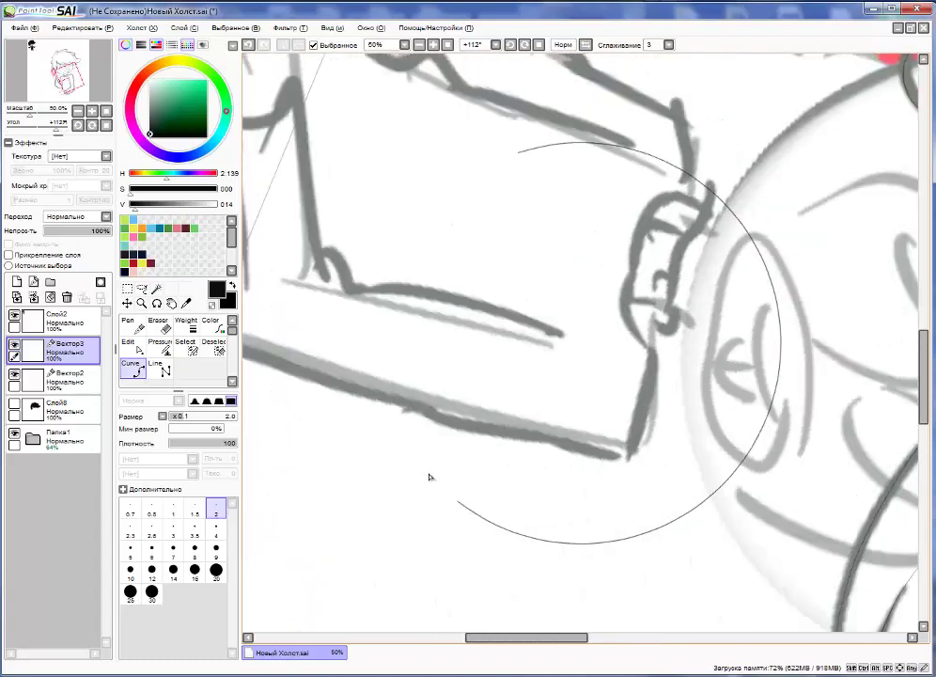
pyautogui.press('Delete')
pyautogui.press('Delete')
pyautogui.press('Delete')
pyautogui.press('Delete')
pyautogui.press('Delete')
pyautogui.press('Delete')
pyautogui.press('Delete')
pyautogui.press('Delete')
pyautogui.hotkey('ctrl', '0')
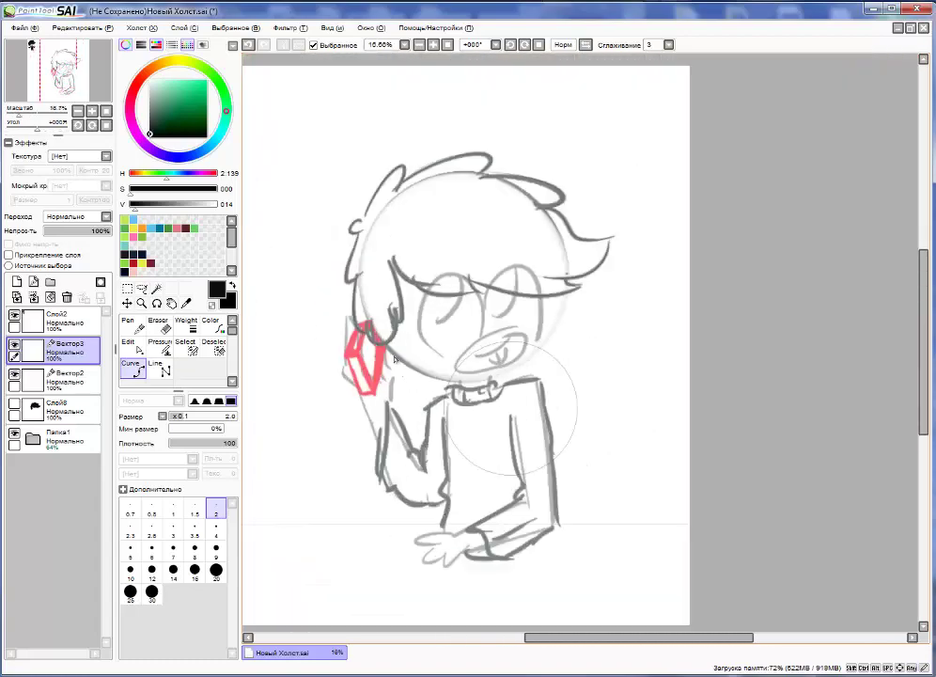
# - Move and enlarge the circle with Transform to match the sketched head
pyautogui.hotkey('ctrl', '+')
pyautogui.hotkey('ctrl', 't')
pyautogui.hotkey('ctrl', '-')
pyautogui.moveTo(628, 443); pyautogui.dragTo(449, 297)
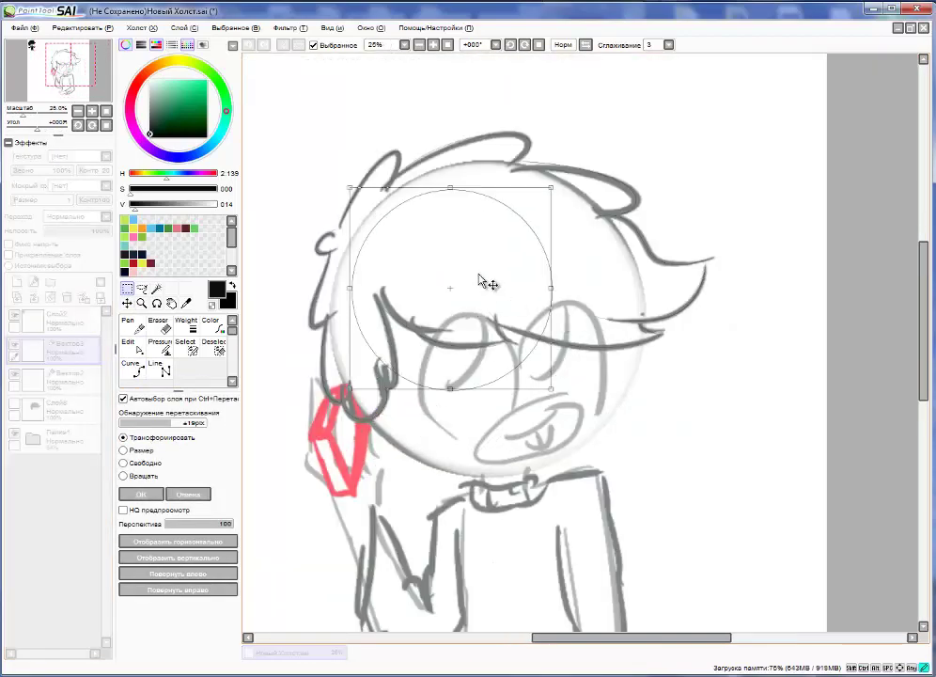
pyautogui.moveTo(554, 407); pyautogui.dragTo(645, 485)
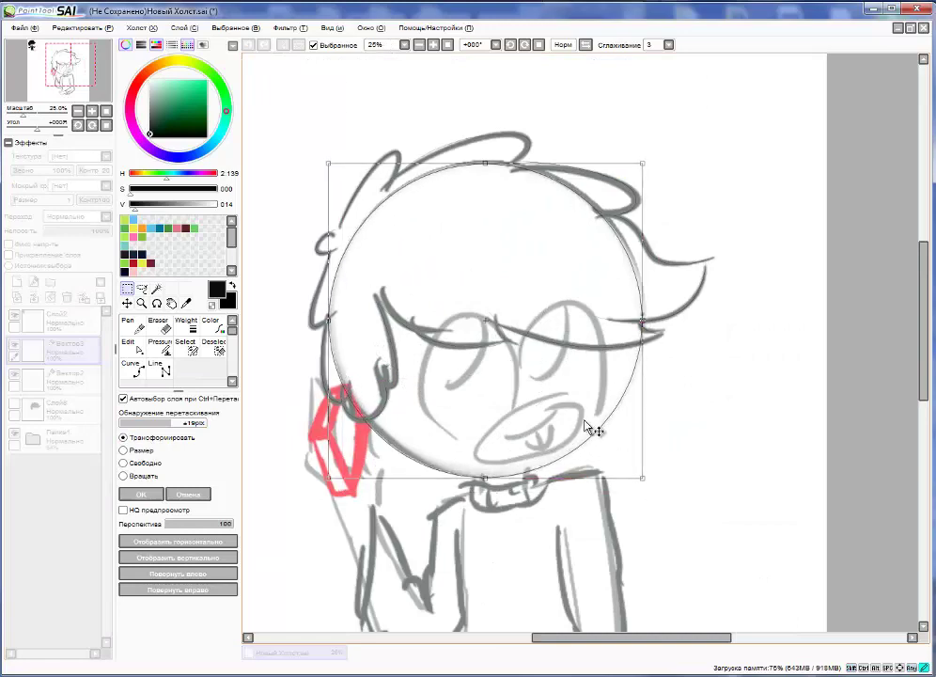
pyautogui.press('Return')
# - Select the inside of the head circle and add a new layer beneath the hair fill layer
pyautogui.press('w')
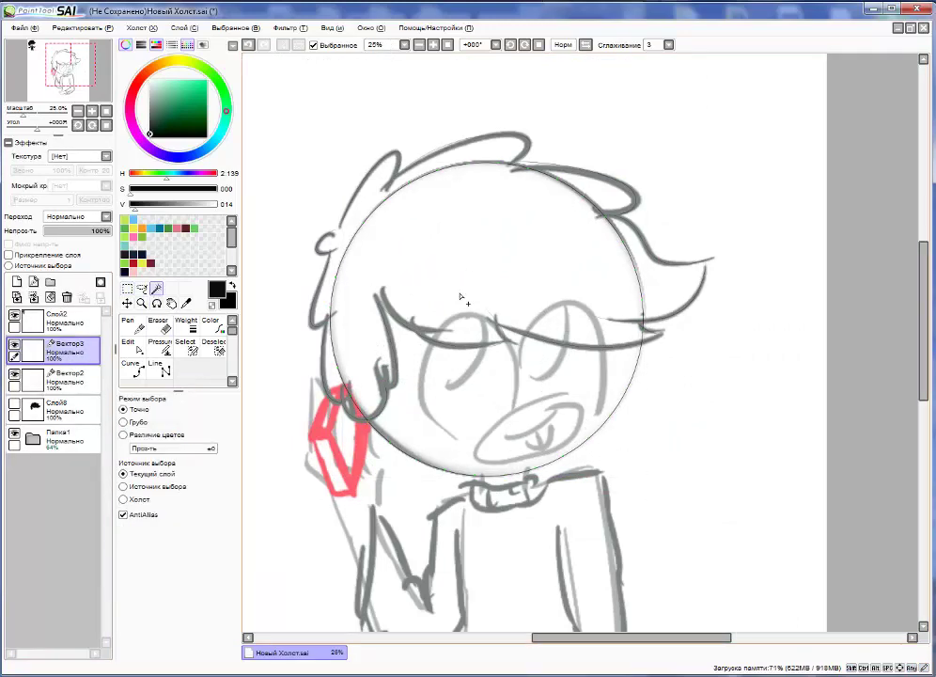
pyautogui.click(451, 282)
pyautogui.click(16, 282)
pyautogui.moveTo(376, 235); pyautogui.dragTo(733, 480)
# - Fill the head selection with the green sampled from the reference character, deselect, and show the hair fill again
pyautogui.keyDown('alt'); pyautogui.click(386, 251); pyautogui.keyUp('alt')
pyautogui.hotkey('ctrl', '-')
pyautogui.hotkey('ctrl', '-')
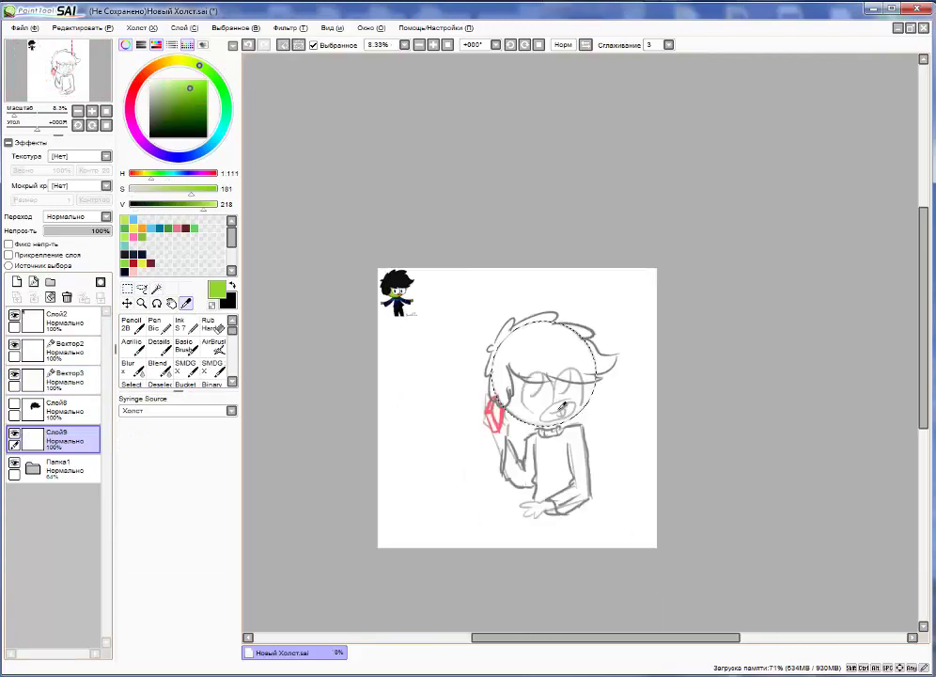
pyautogui.hotkey('ctrl', '+')
pyautogui.click(158, 345)
pyautogui.click(173, 646)
pyautogui.moveTo(395, 244); pyautogui.dragTo(543, 310)
pyautogui.moveTo(404, 331); pyautogui.dragTo(488, 376)
pyautogui.hotkey('ctrl', 'd')
pyautogui.click(14, 404)
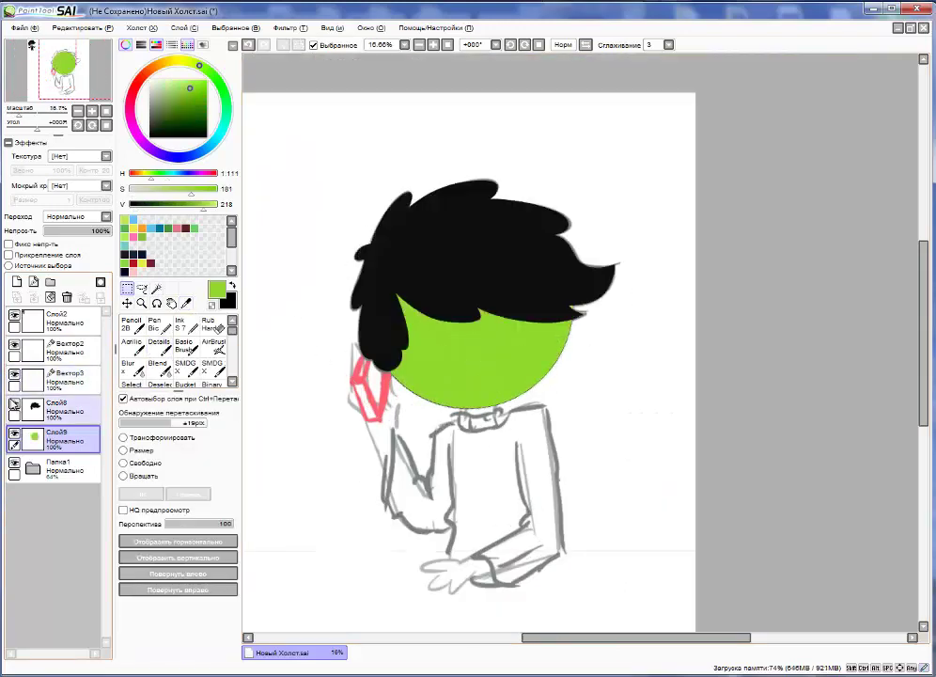
# - Add a new linework layer above the hair linework and hide the hair and head fill layers
pyautogui.click(14, 376)
pyautogui.click(57, 348)
pyautogui.click(34, 282)
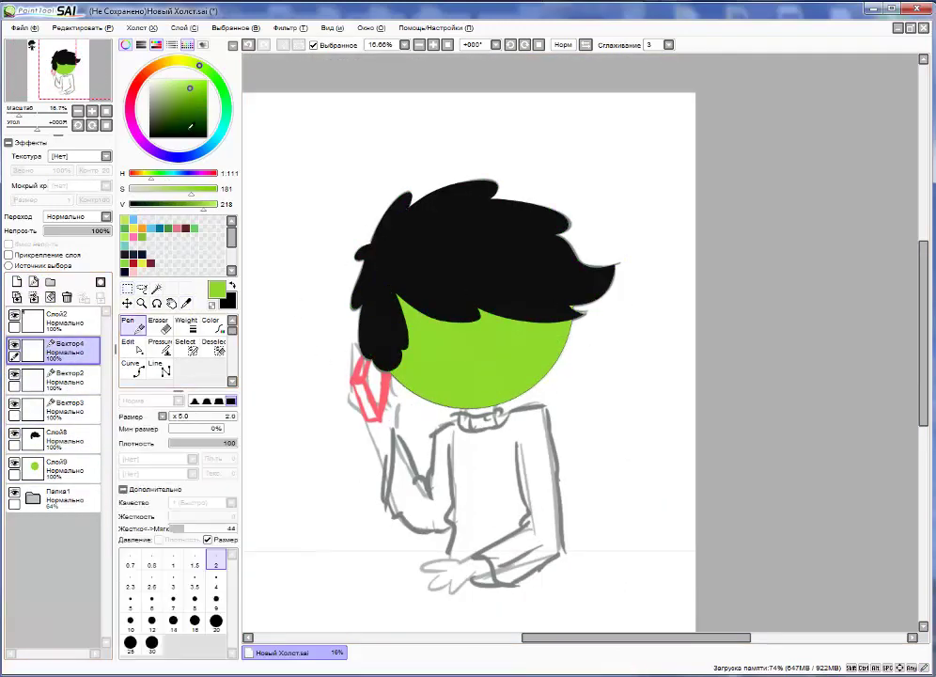
pyautogui.click(14, 463)
pyautogui.click(14, 433)
# - Trace the curved mouth line in black, transform it onto the sketch, and taper its ends
pyautogui.hotkey('ctrl', '+')
pyautogui.hotkey('ctrl', '+')
pyautogui.hotkey('ctrl', '+')
pyautogui.moveTo(376, 364); pyautogui.dragTo(491, 310)
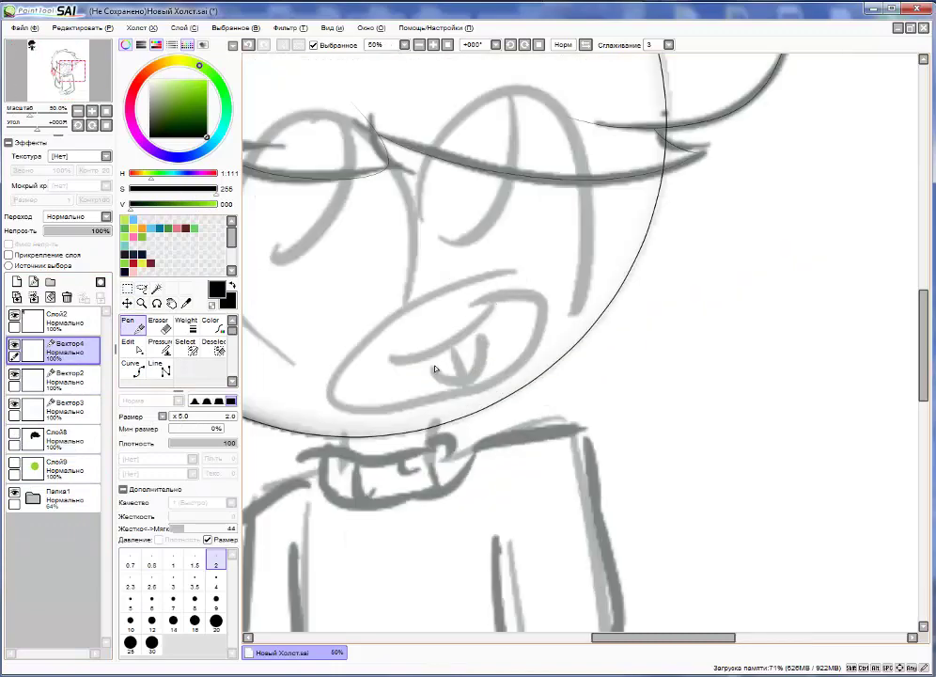
pyautogui.scroll(1, 414, 324)
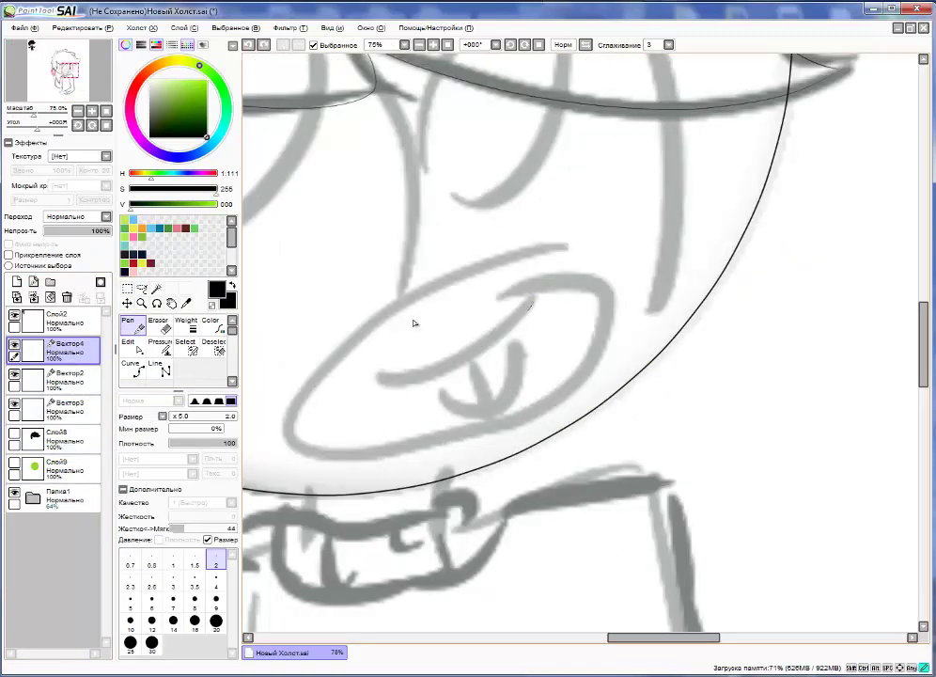
pyautogui.hotkey('ctrl', 't')
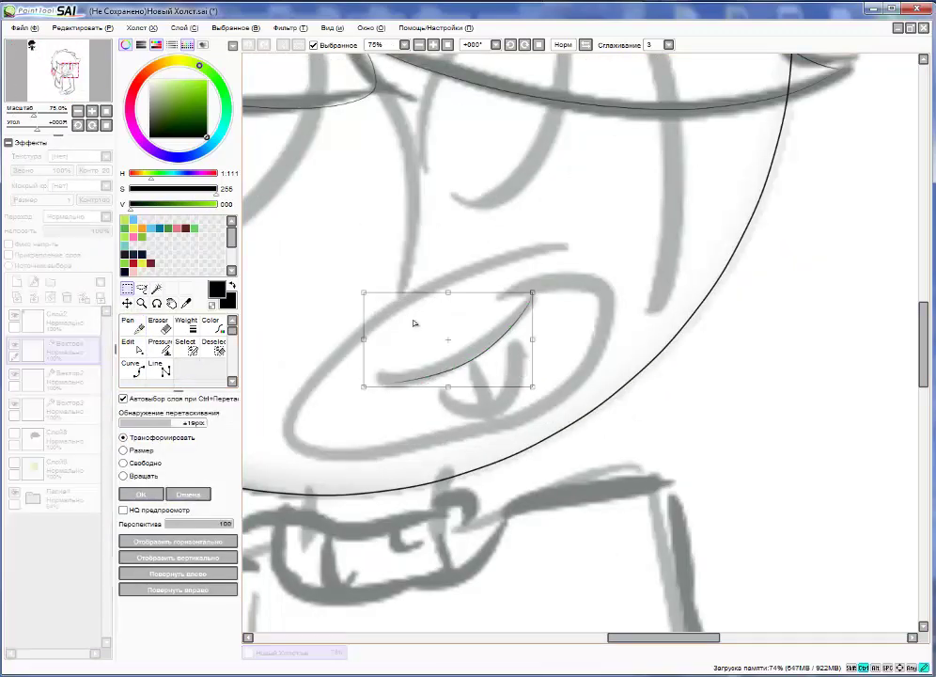
pyautogui.press('Return')
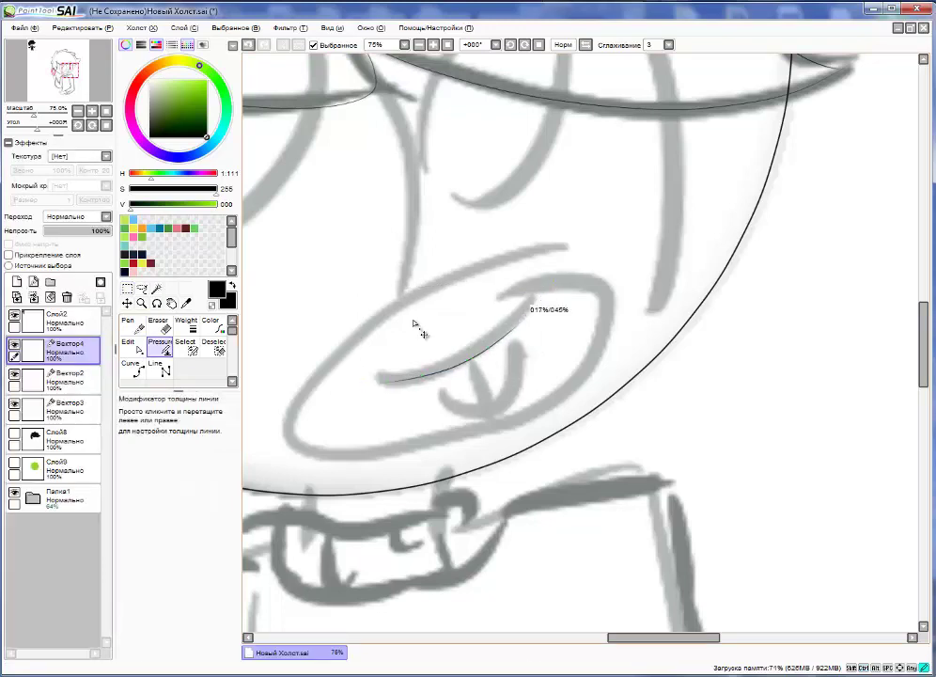
# - Draw a U-shaped tongue outline on a new linework layer and transform it to fit beneath the mouth line
pyautogui.hotkey('ctrl', 'v')
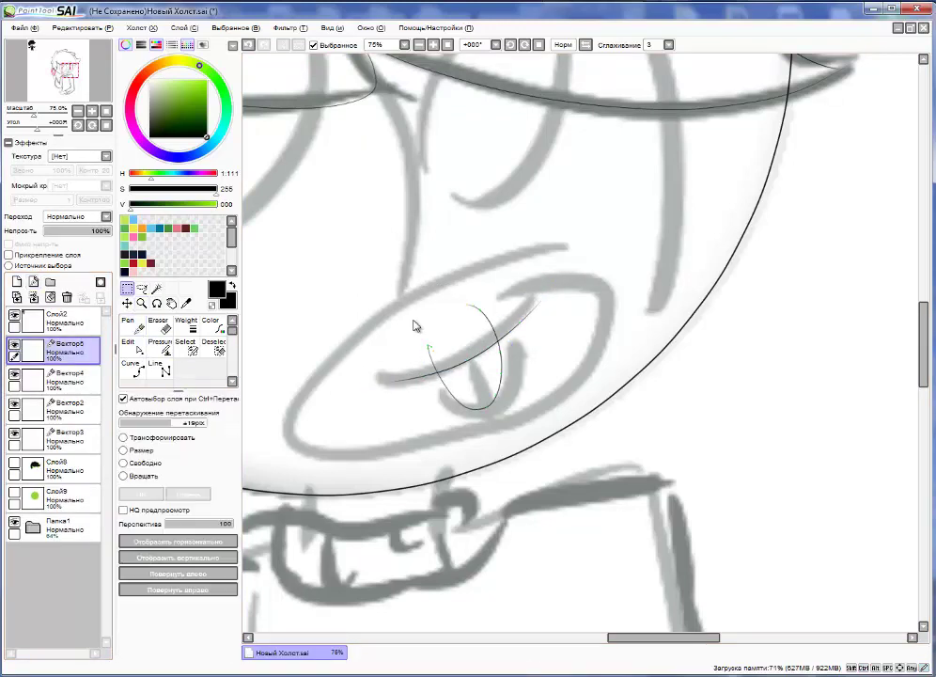
pyautogui.hotkey('ctrl', 't')
pyautogui.moveTo(416, 320); pyautogui.dragTo(418, 324)
pyautogui.press('Return')
# - Trim the tongue outline at the mouth line, add its tapered centre crease, and merge it into the mouth linework layer
pyautogui.press('e')
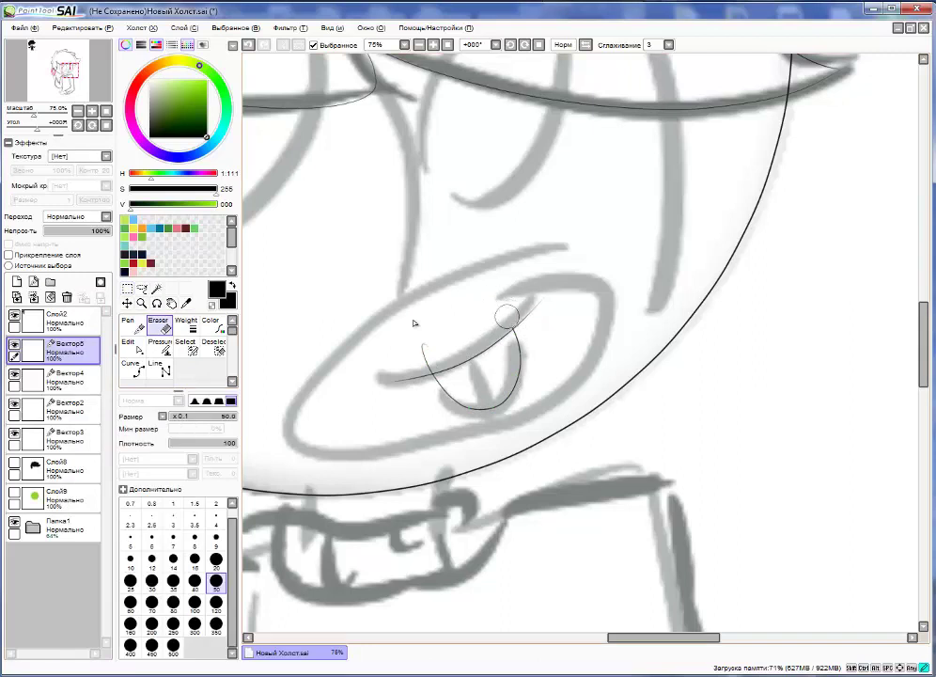
pyautogui.press('n')
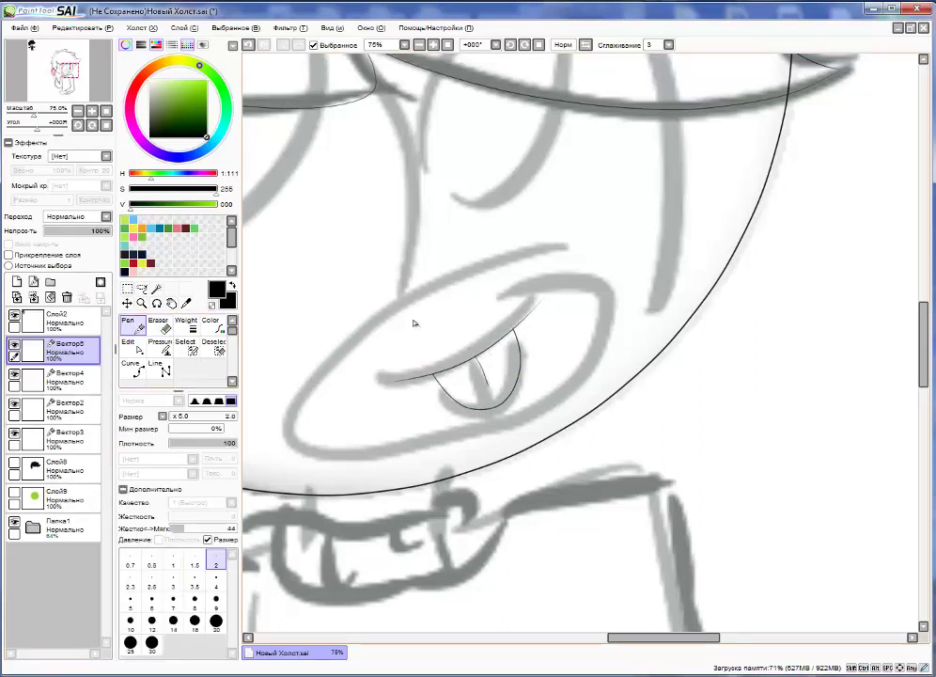
pyautogui.hotkey('ctrl', 'e')
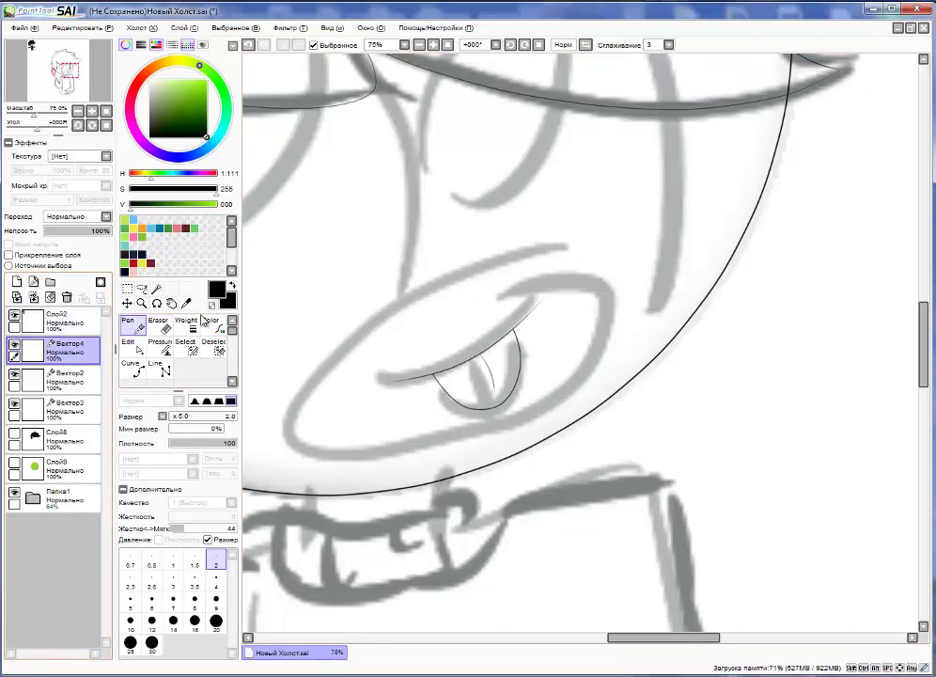
# - Draw a slanted oval for the lips on a new linework layer and transform it onto the sketched lip outline
pyautogui.hotkey('ctrl', 'z')
pyautogui.hotkey('ctrl', 'z')
pyautogui.hotkey('ctrl', 'z')
pyautogui.hotkey('ctrl', 'z')
pyautogui.hotkey('ctrl', 'z')
pyautogui.hotkey('ctrl', 'z')
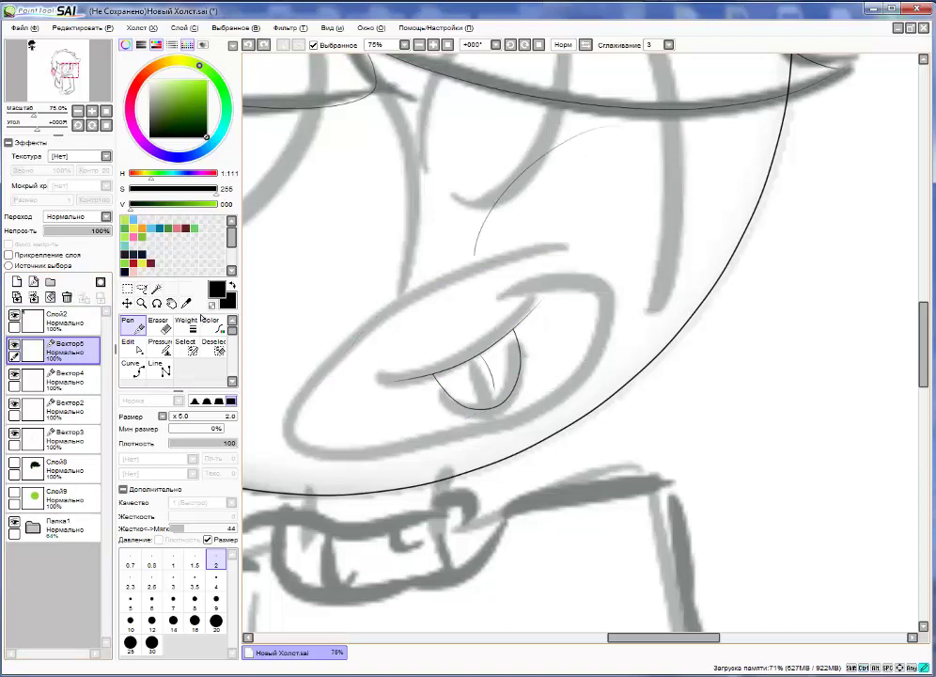
pyautogui.press('e')
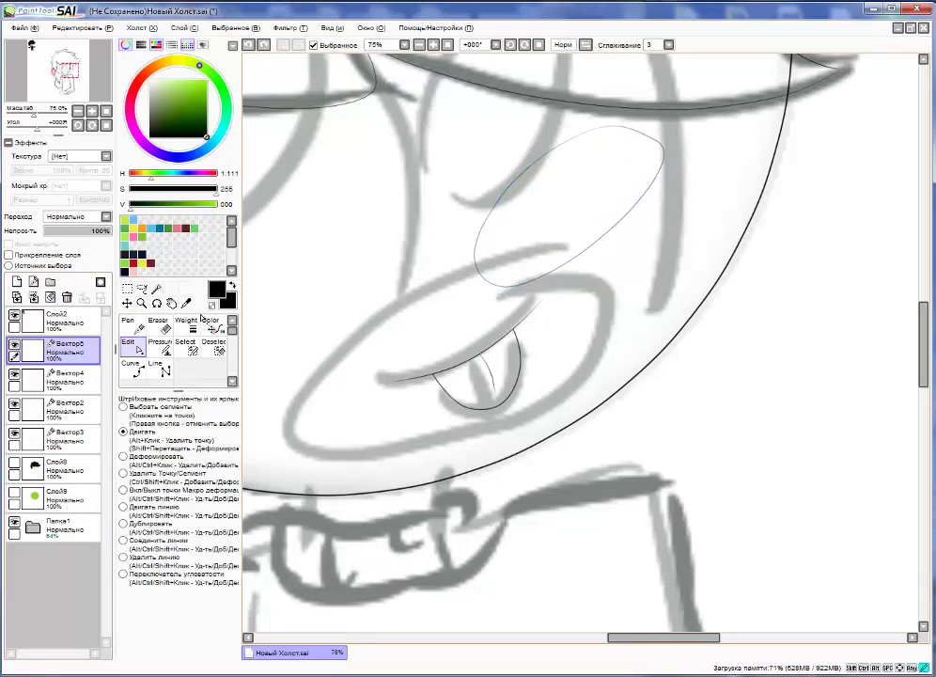
pyautogui.hotkey('ctrl', 'z')
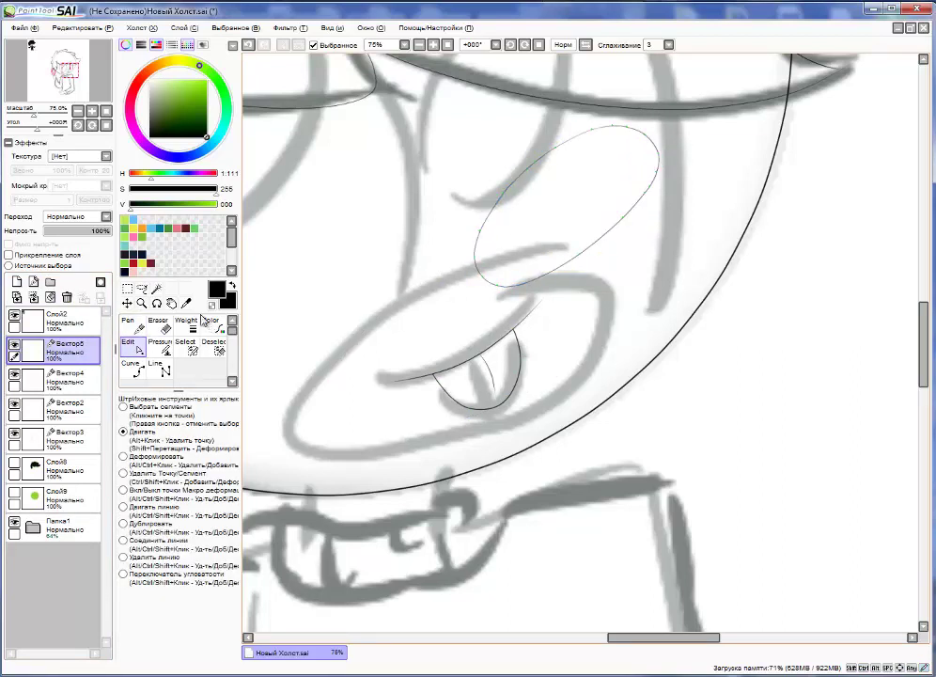
pyautogui.hotkey('ctrl', 't')
pyautogui.moveTo(627, 293); pyautogui.dragTo(545, 511)
pyautogui.press('Return')
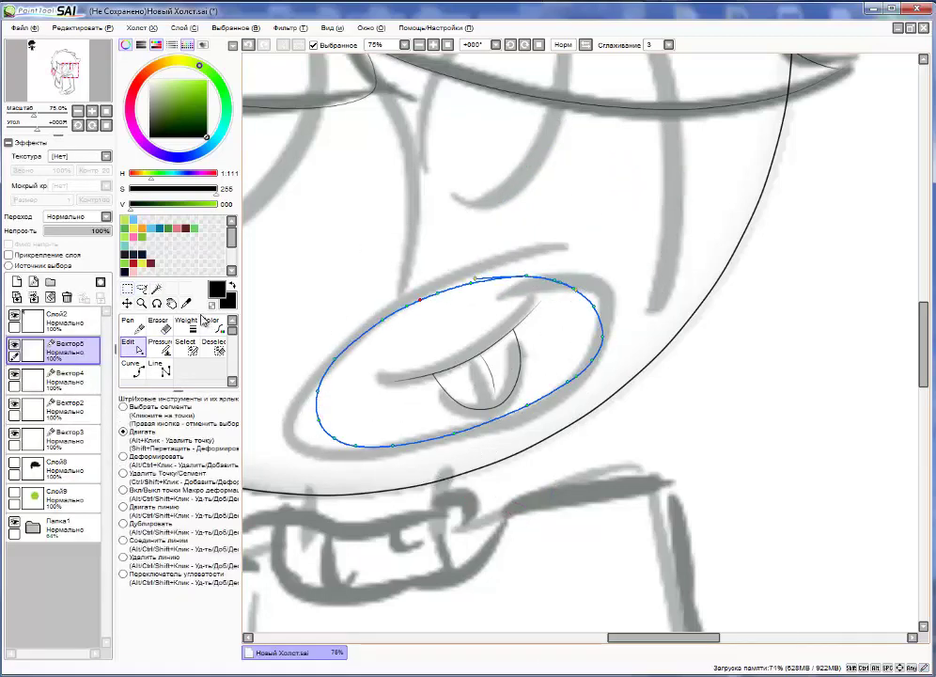
# - Select the inside of the lip oval with the Magic Wand, then show and activate the hair fill layer
pyautogui.click(132, 369)
pyautogui.scroll(-2, 532, 439)
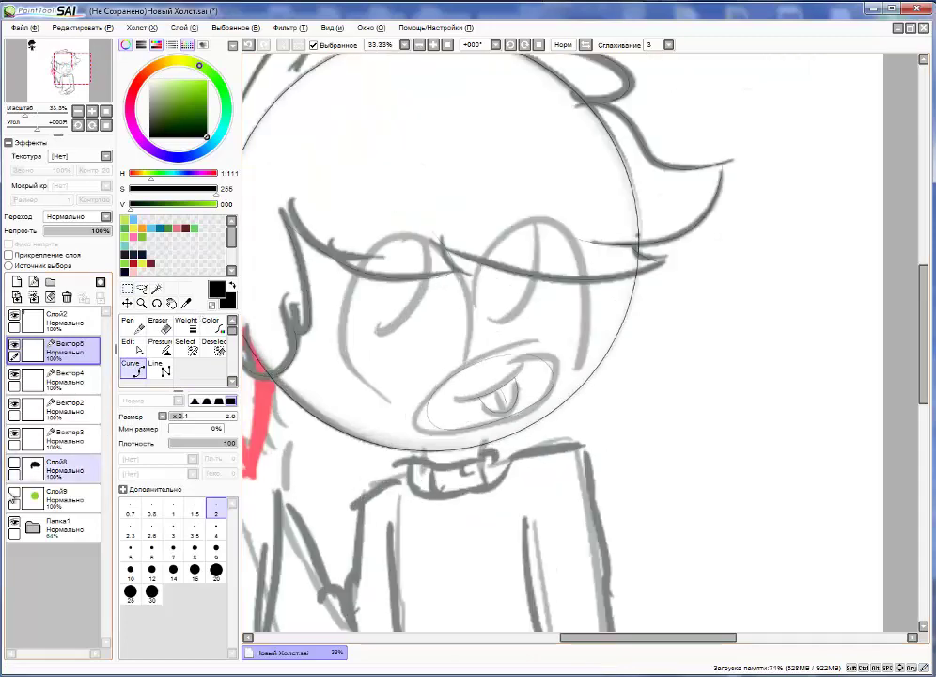
pyautogui.scroll(1, 532, 440)
pyautogui.click(156, 289)
pyautogui.click(474, 380)
pyautogui.click(14, 464)
pyautogui.click(56, 467)
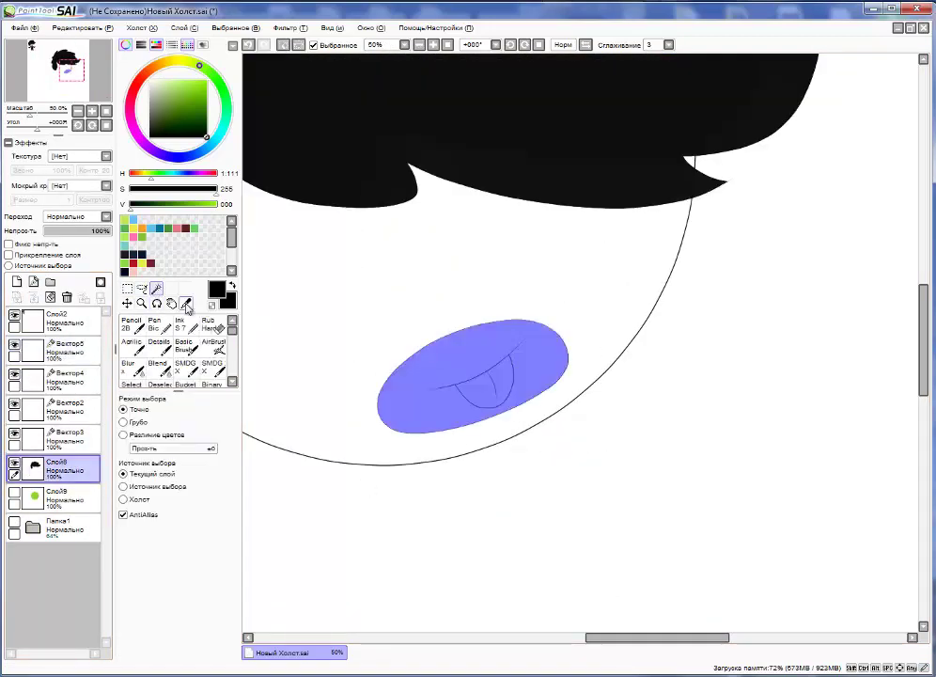
# - Fill the lip selection with the orange sampled from the reference character
pyautogui.click(185, 302)
pyautogui.click(365, 387)
pyautogui.scroll(-3, 580, 449)
pyautogui.scroll(2, 579, 449)
pyautogui.click(553, 445)
pyautogui.keyDown('ctrl'); pyautogui.click(554, 444); pyautogui.keyUp('ctrl')
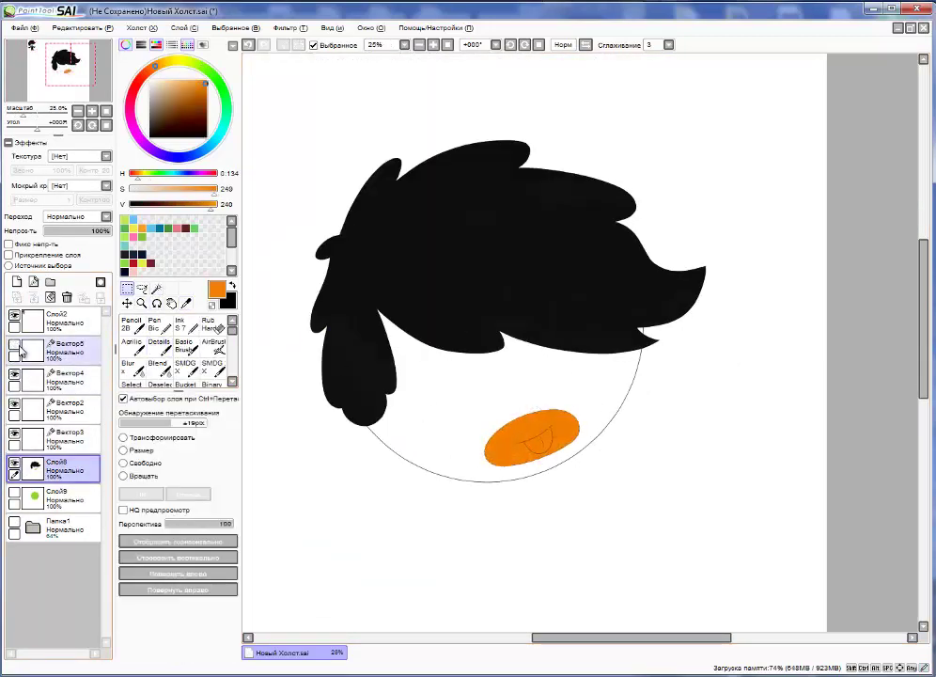
# - Merge the lip outline layer into the mouth linework layer below it
pyautogui.scroll(2, 413, 338)
pyautogui.scroll(2, 514, 434)
pyautogui.click(132, 368)
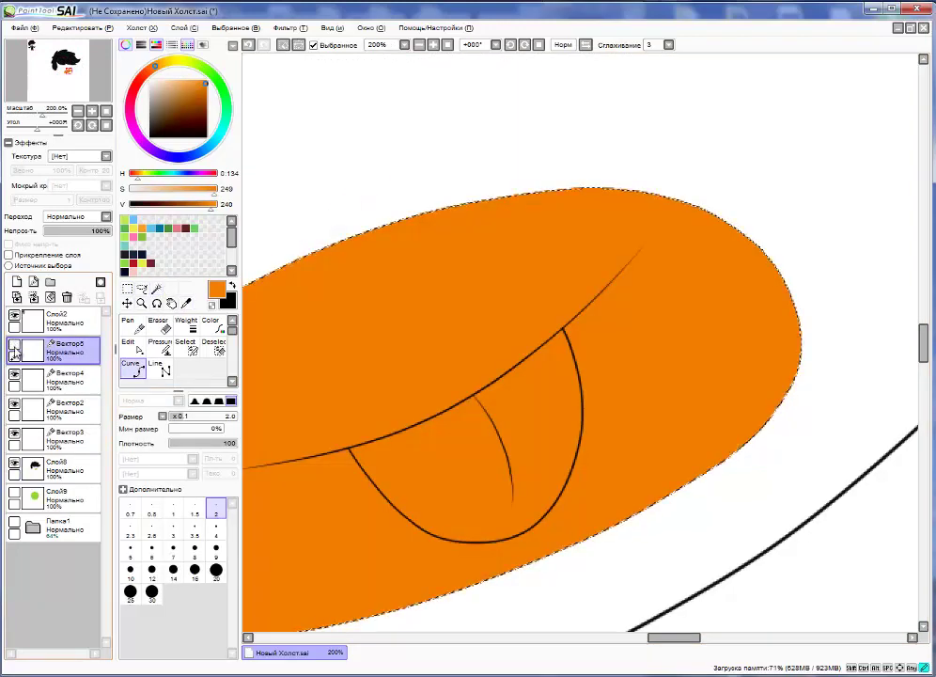
pyautogui.click(379, 171)
pyautogui.doubleClick(56, 348)
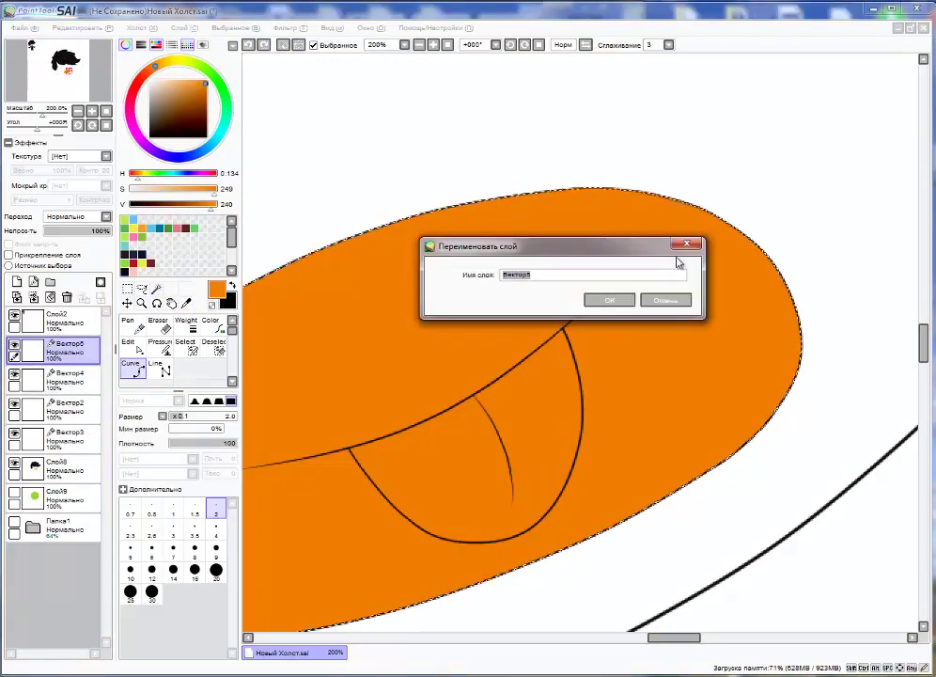
pyautogui.press('Escape')
pyautogui.click(66, 297)
# - Select both halves of the tongue on the mouth linework layer with the Magic Wand
pyautogui.click(126, 288)
pyautogui.click(156, 287)
pyautogui.scroll(-1, 488, 404)
pyautogui.click(495, 397)
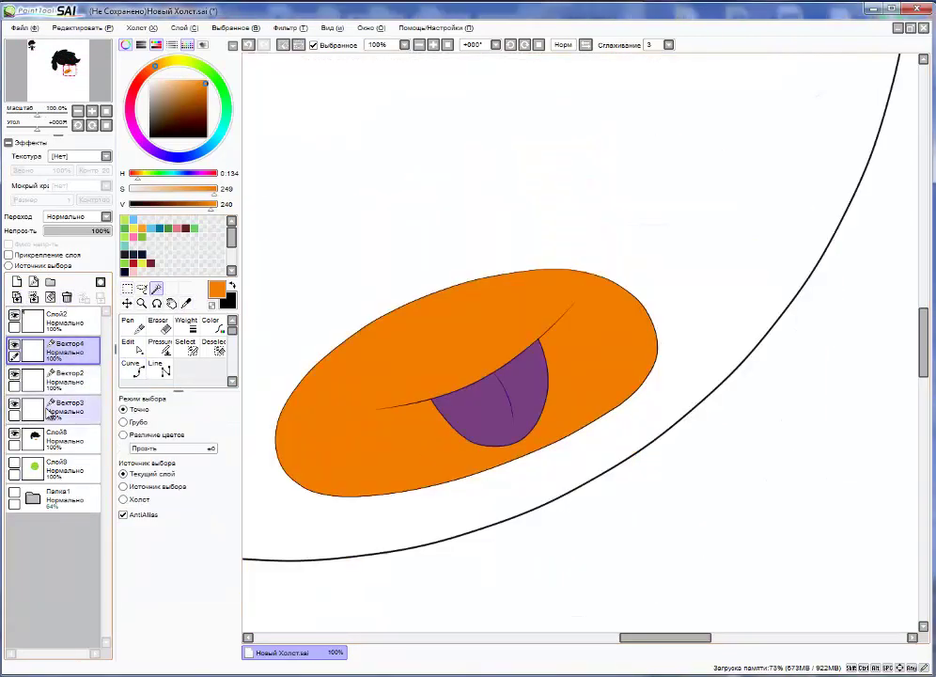
# - Fill the tongue selection with pink on the hair fill layer and deselect
pyautogui.scroll(-1, 495, 397)
pyautogui.click(56, 437)
pyautogui.click(159, 345)
pyautogui.click(172, 86)
pyautogui.moveTo(526, 414); pyautogui.dragTo(510, 409)
pyautogui.hotkey('ctrl', 'd')
# - Hide the hair and head fill layers, show the sketch folder, and activate the mouth linework layer
pyautogui.scroll(-3, 501, 407)
pyautogui.scroll(1, 500, 407)
pyautogui.click(14, 464)
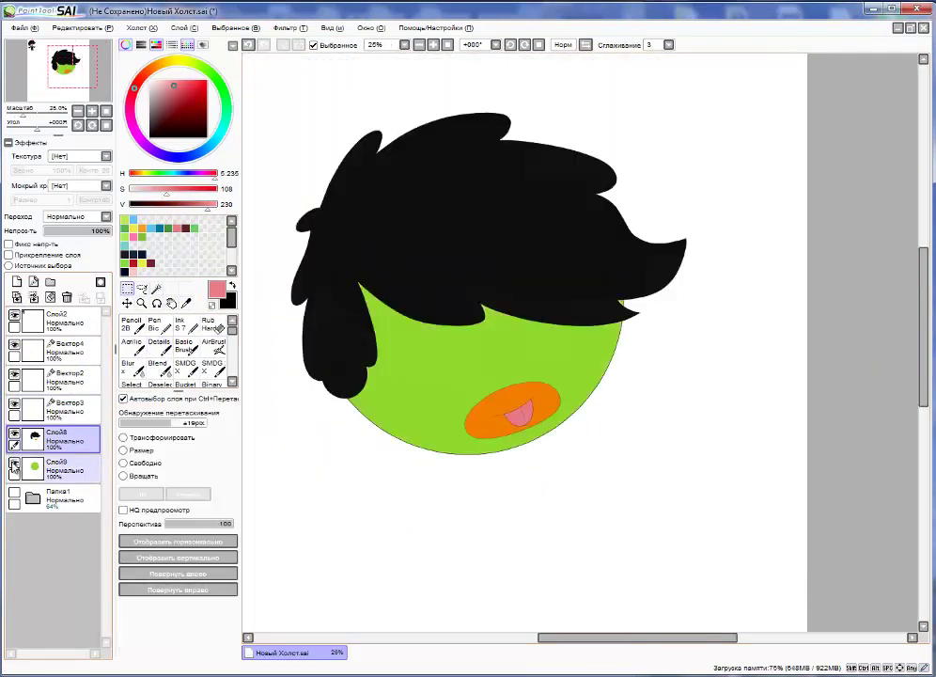
pyautogui.click(14, 463)
pyautogui.hotkey('ctrl', '-')
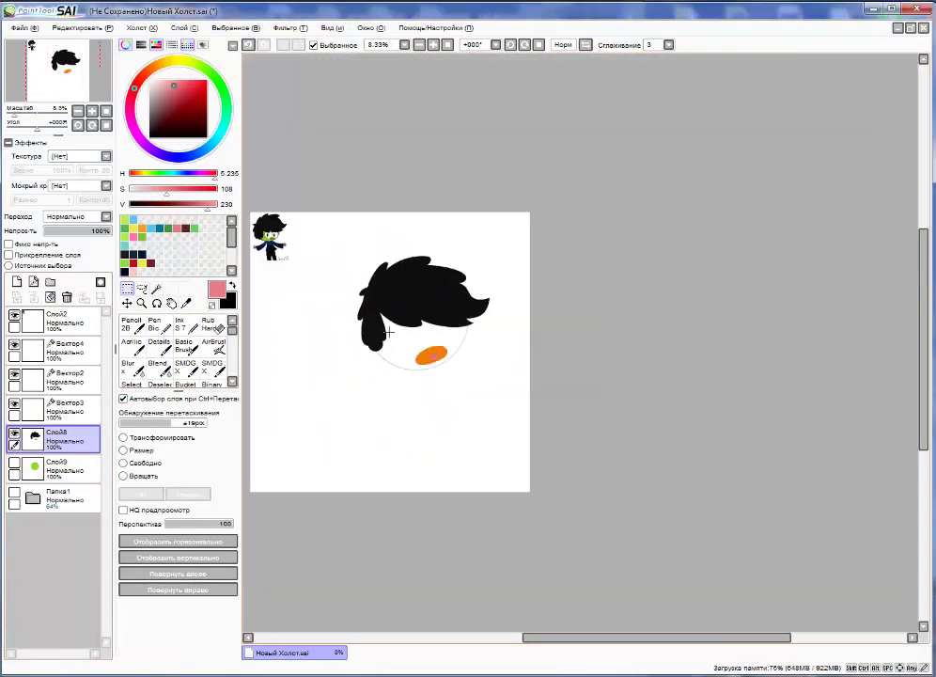
pyautogui.click(14, 463)
pyautogui.click(14, 463)
pyautogui.click(14, 492)
pyautogui.click(14, 435)
pyautogui.click(57, 348)
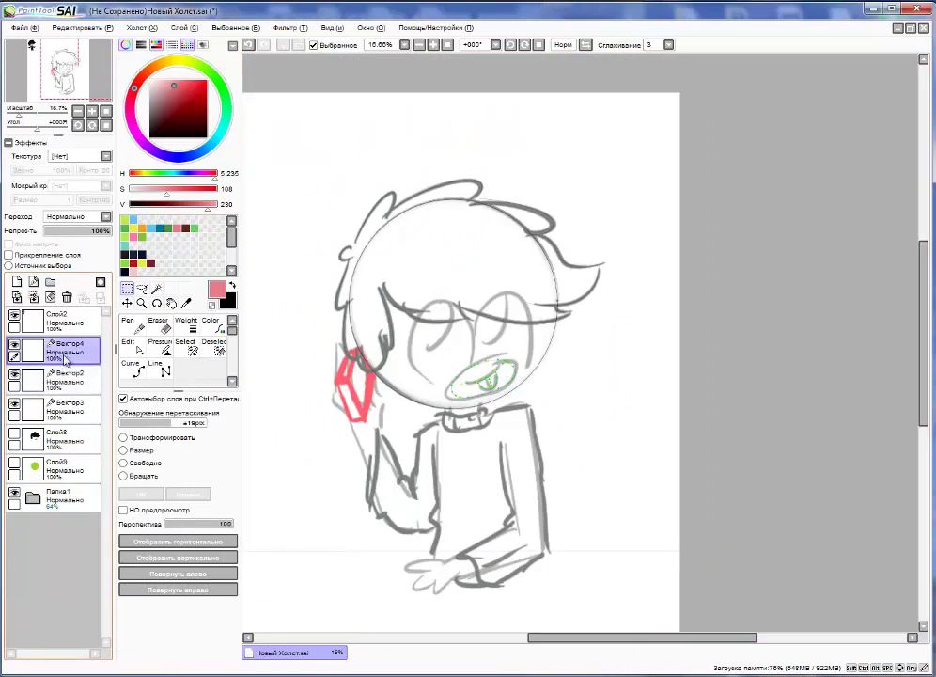
# - Trace the left eye's oval outline over the sketch in black and transform it to fit
pyautogui.scroll(3, 470, 361)
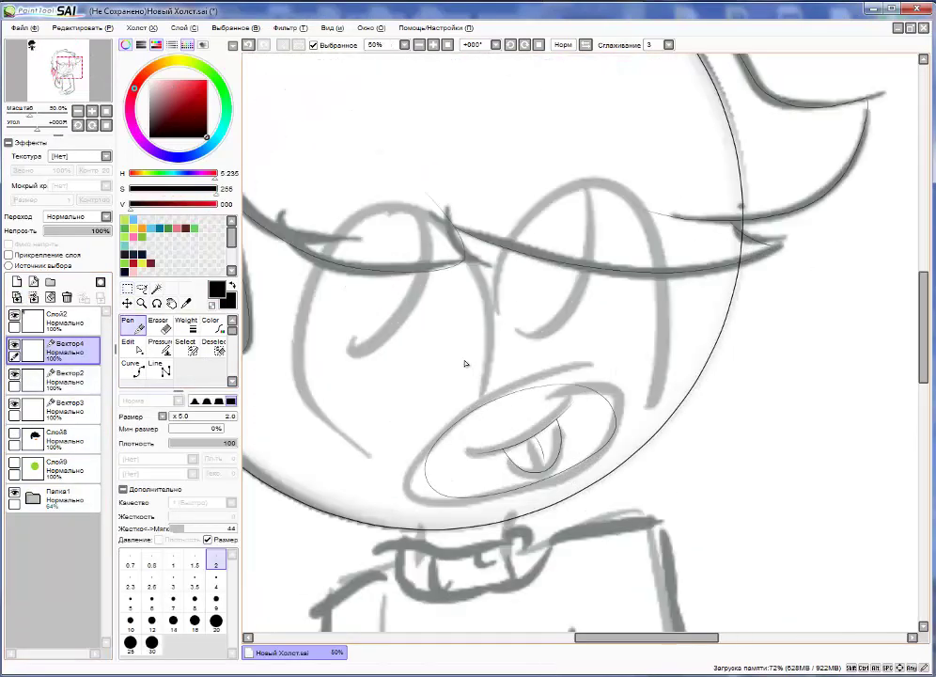
pyautogui.hotkey('ctrl', 't')
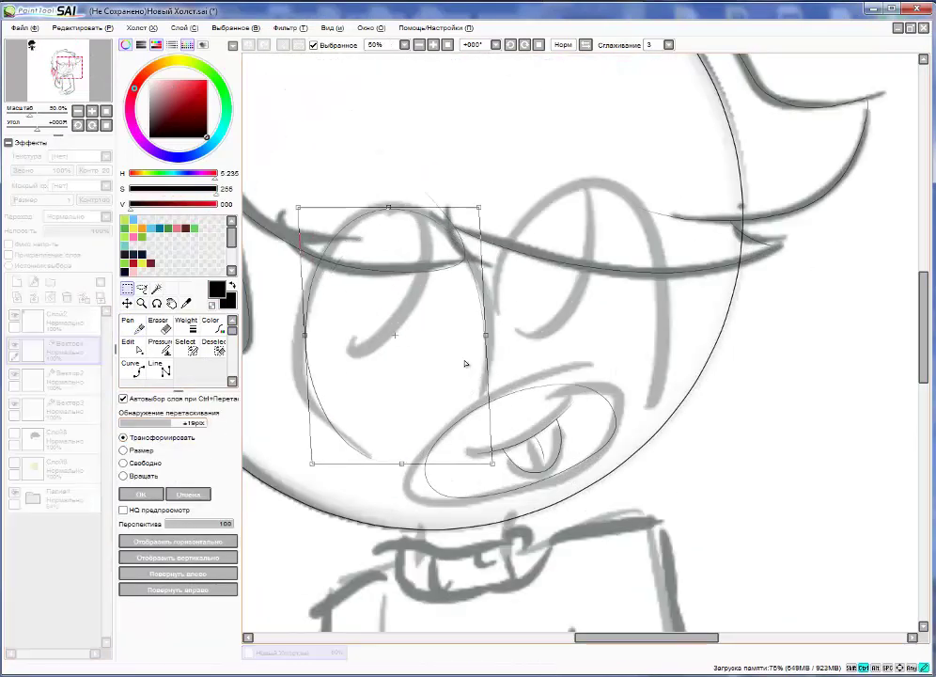
pyautogui.press('Return')
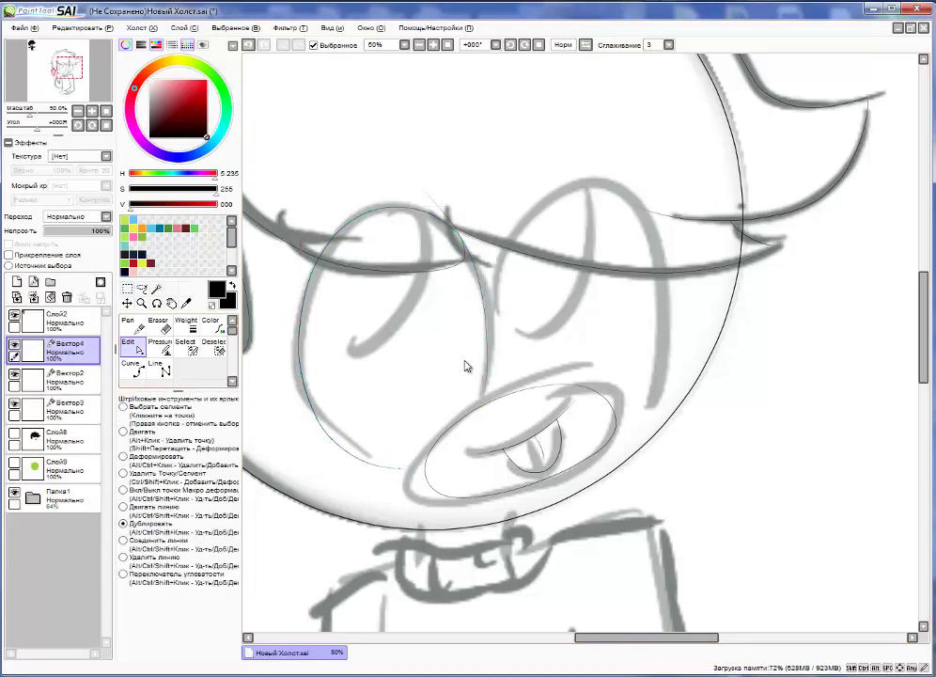
# - Duplicate the left eye's curve and transform the copy onto the sketched right eye
pyautogui.hotkey('ctrl', 't')
pyautogui.moveTo(467, 366); pyautogui.dragTo(477, 353)
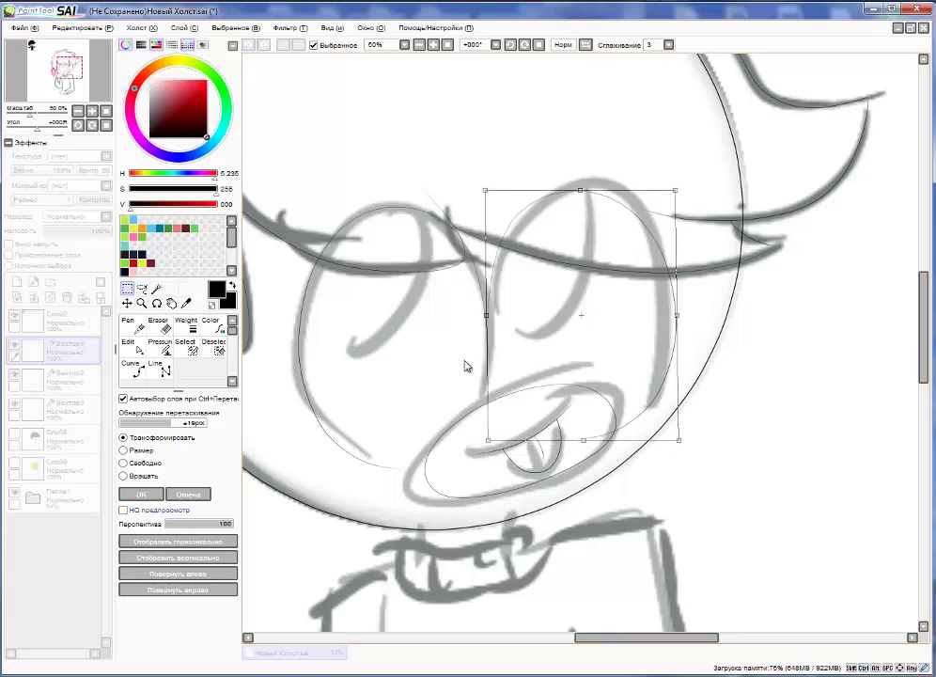
pyautogui.press('Return')
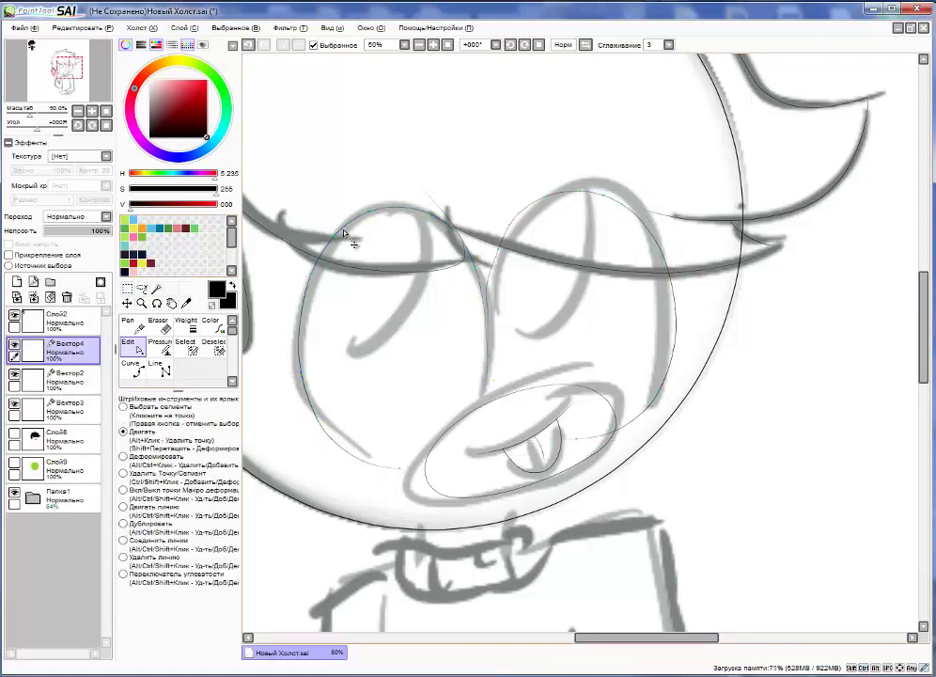
# - Erase the right eye's outline where it overlaps the lips and refine its inner edge where the two eyes meet
pyautogui.press('e')
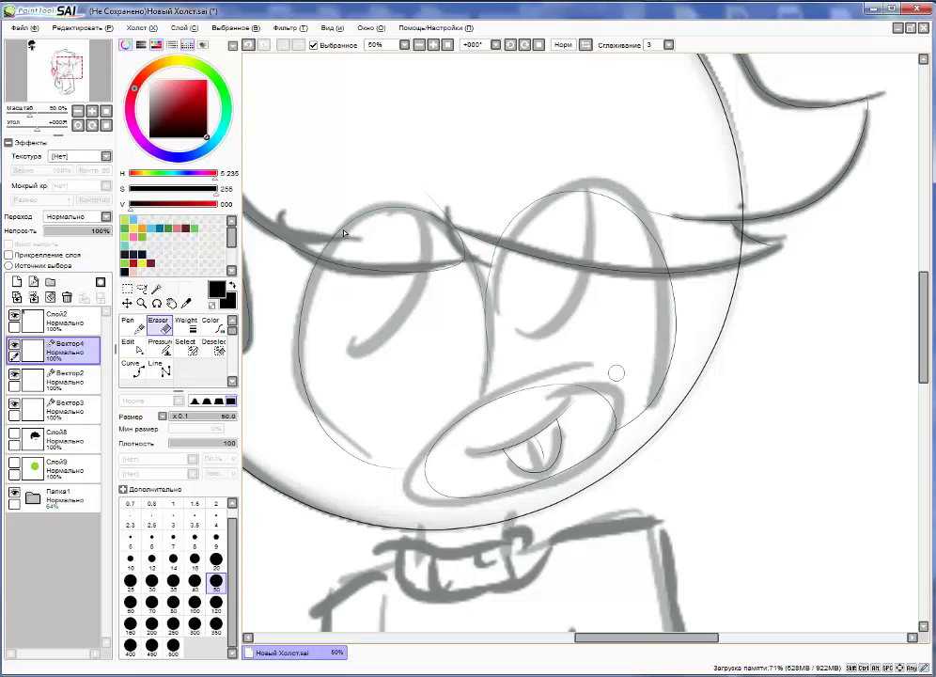
pyautogui.press('e')
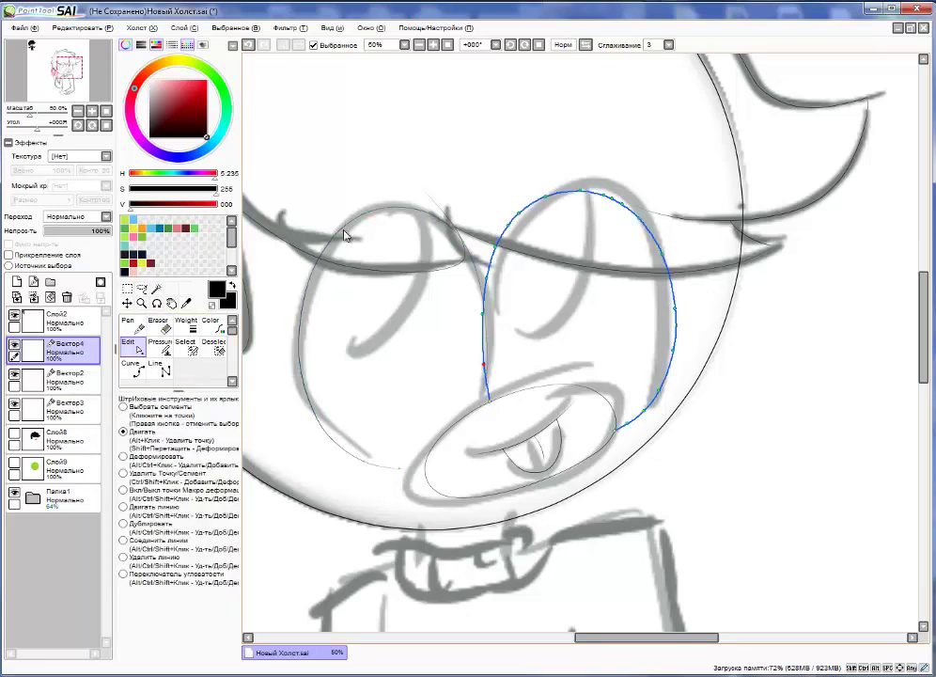
pyautogui.press('e')
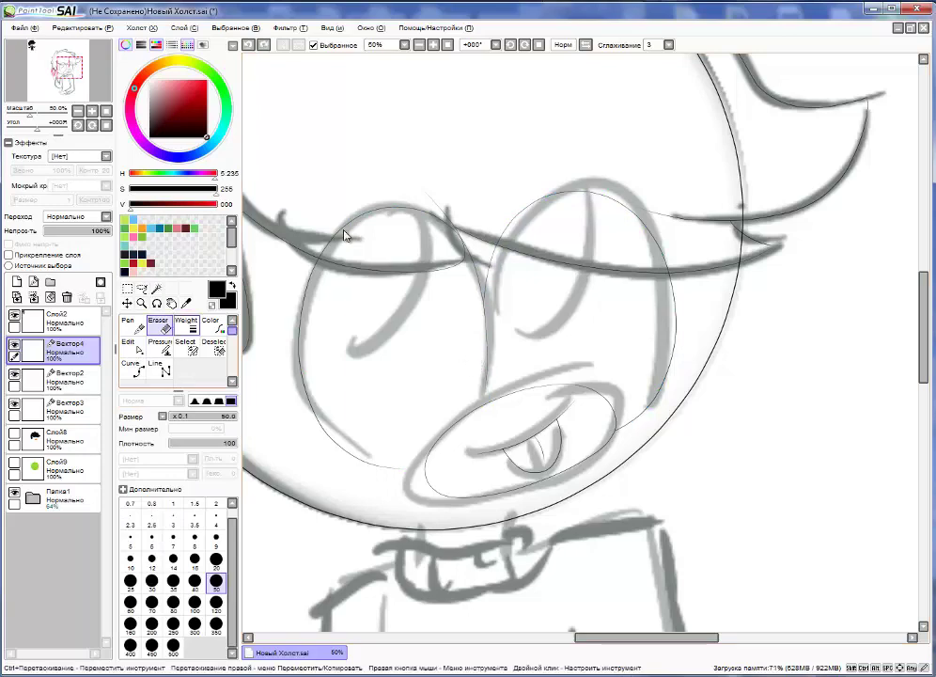
pyautogui.press('e')
pyautogui.scroll(4, 489, 323)
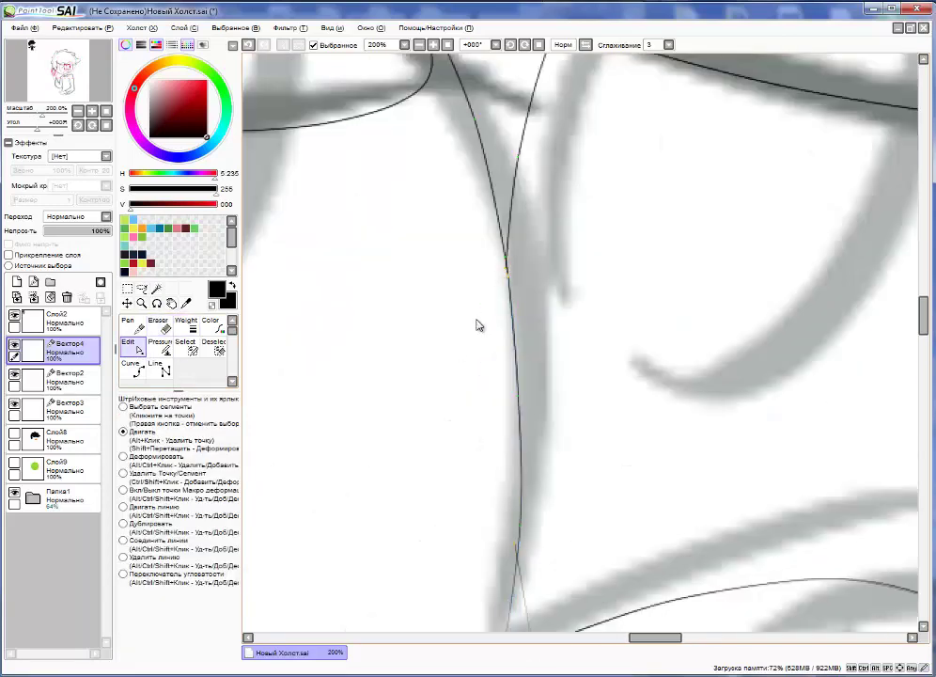
pyautogui.press('e')
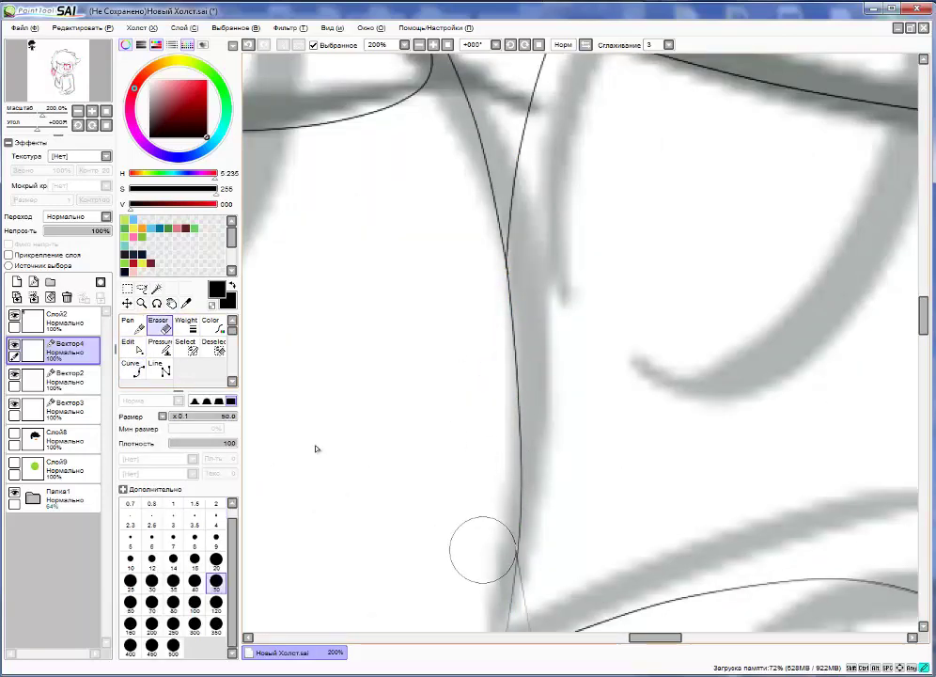
pyautogui.press('c')
pyautogui.scroll(-2, 477, 343)
pyautogui.scroll(-2, 476, 343)
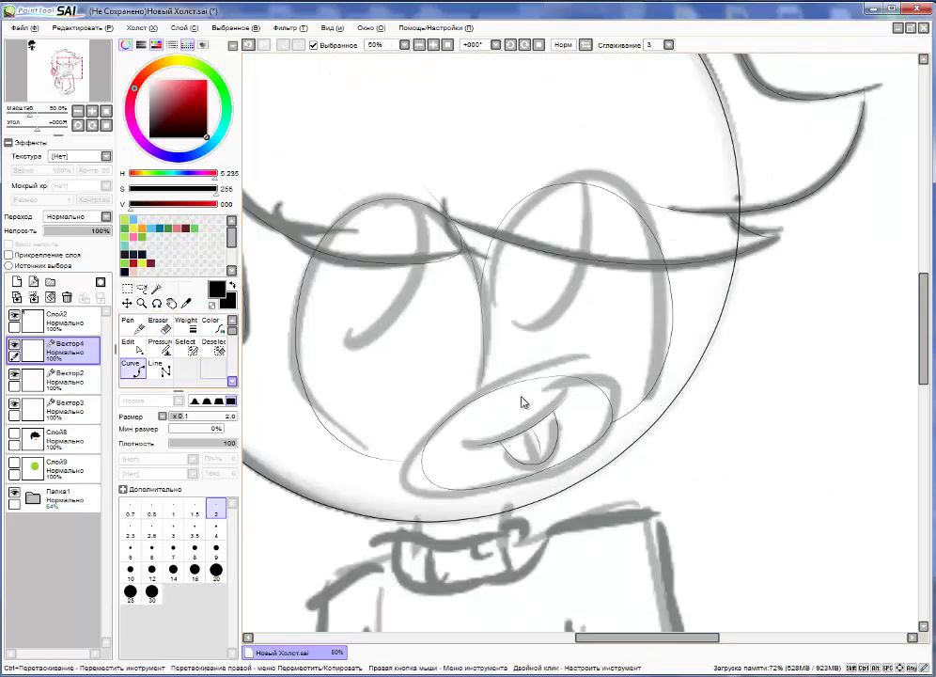
# - Show the hair and head fills again and transform the selected upper points of the left eye's outline
pyautogui.scroll(-1, 532, 311)
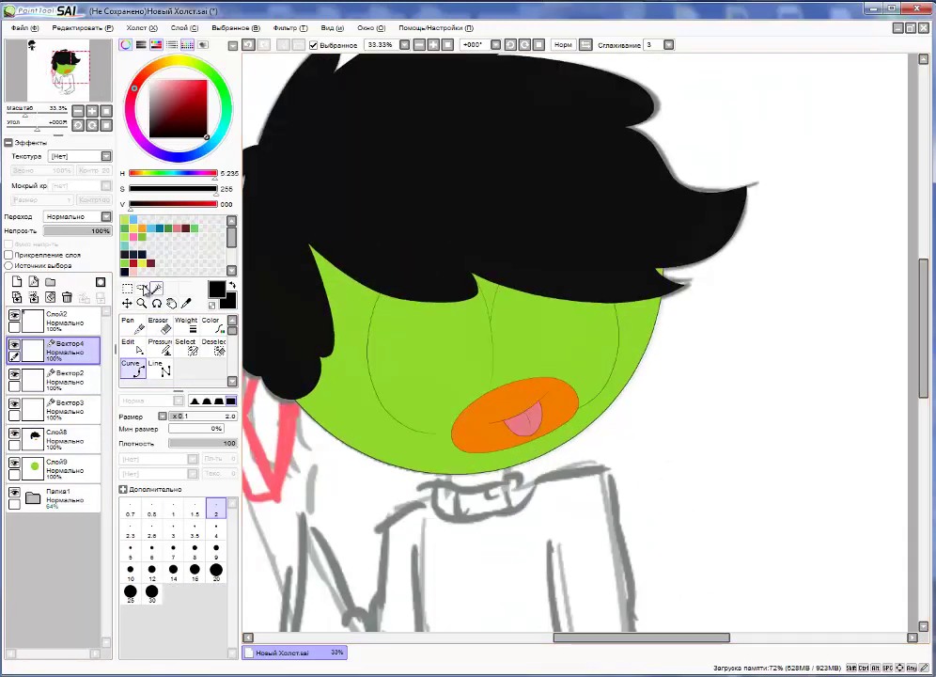
pyautogui.click(130, 346)
pyautogui.hotkey('ctrl', 't')
pyautogui.click(186, 495)
pyautogui.moveTo(350, 185); pyautogui.dragTo(470, 389)
pyautogui.scroll(1, 470, 390)
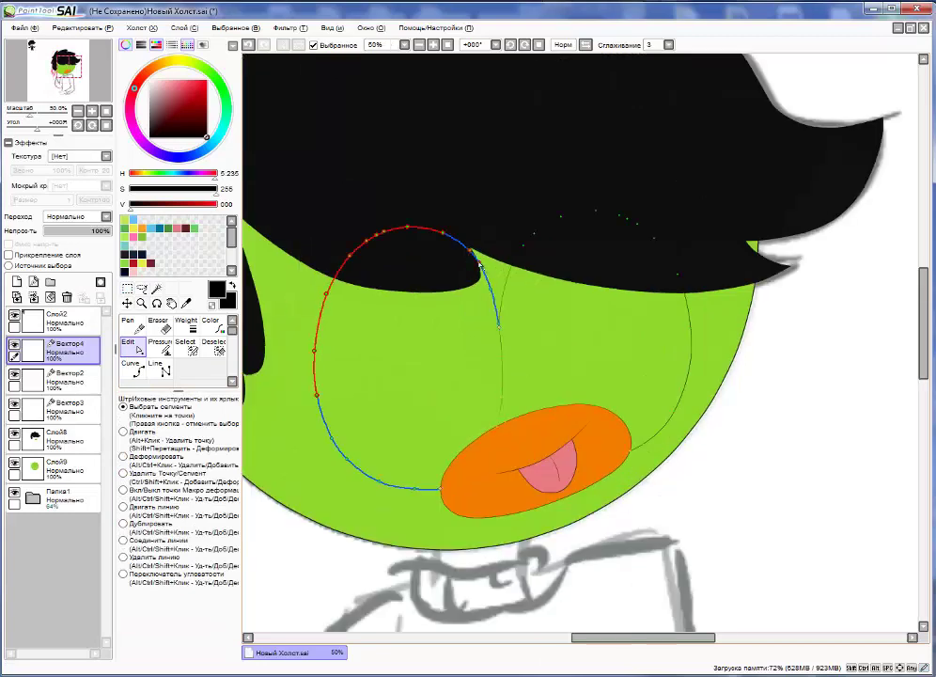
pyautogui.hotkey('ctrl', 't')
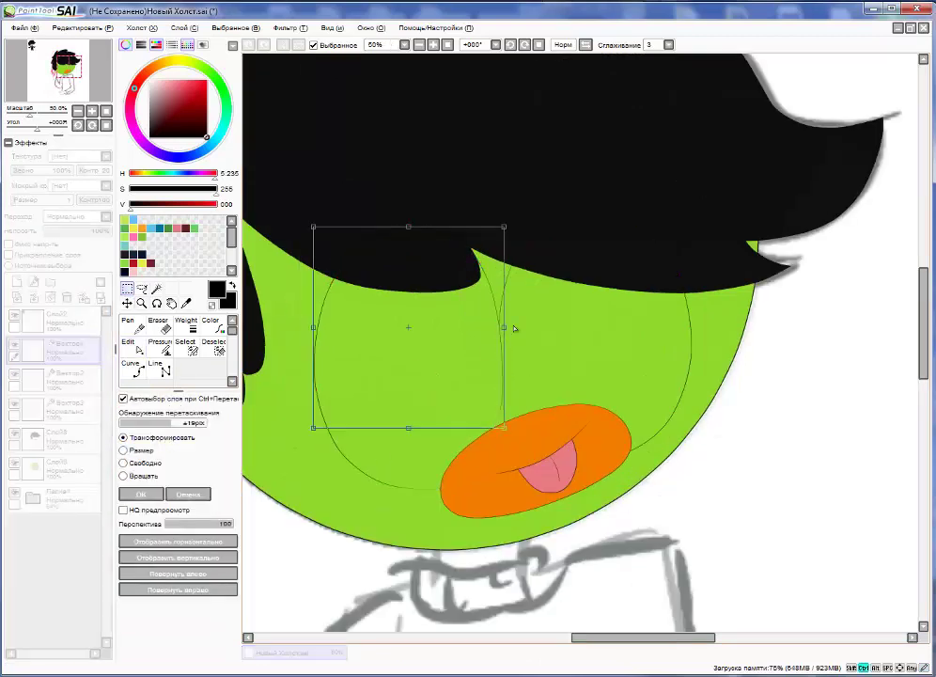
pyautogui.press('Return')
# - Reshape the left eye's inner edge so that it extends down to the lips
pyautogui.scroll(-1, 524, 329)
pyautogui.click(127, 324)
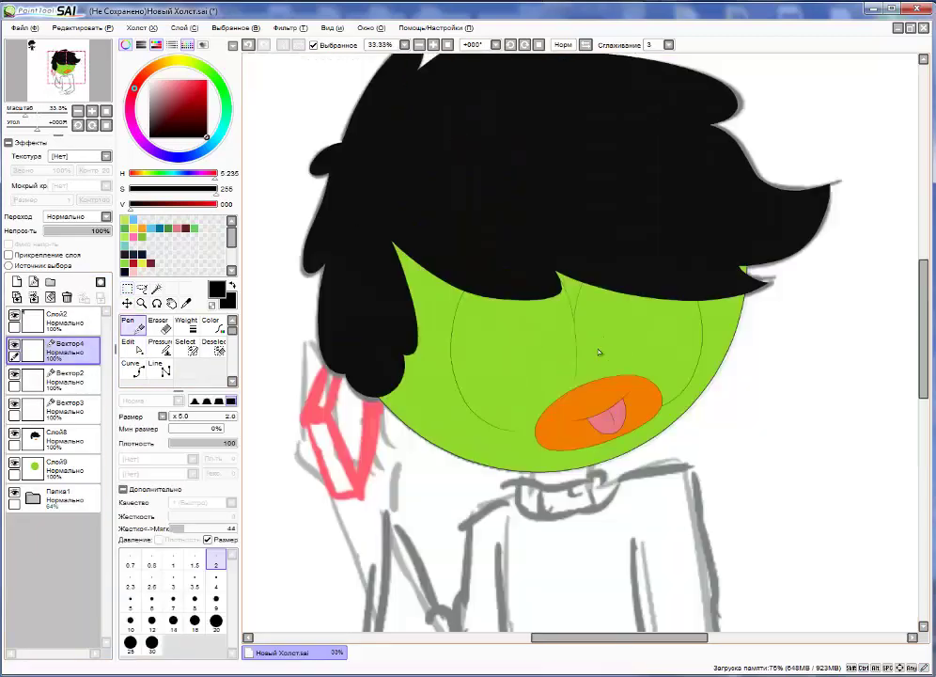
pyautogui.scroll(1, 524, 329)
pyautogui.hotkey('ctrl', 't')
pyautogui.press('Return')
pyautogui.click(130, 345)
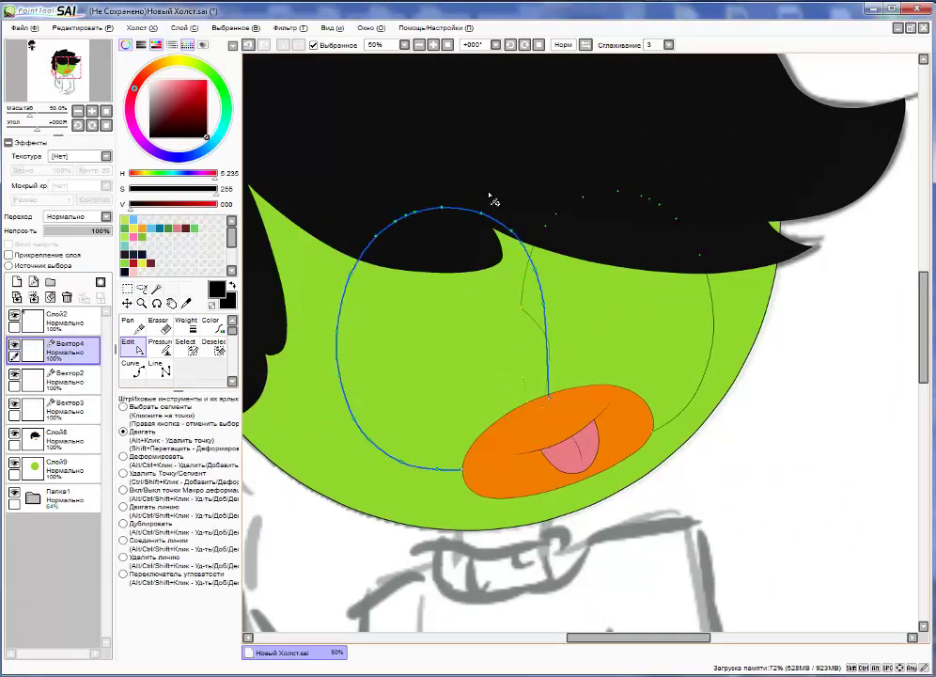
# - Erase the right eye's leftover inner line beside the left eye's edge
pyautogui.press('e')
pyautogui.press('ctrl')
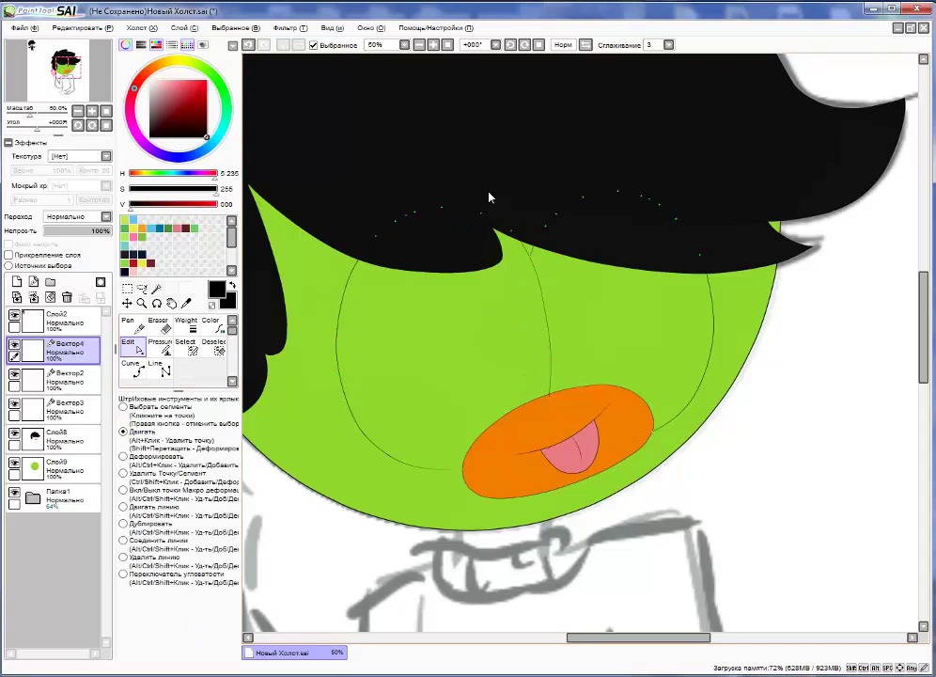
pyautogui.press('e')
pyautogui.scroll(-1, 488, 195)
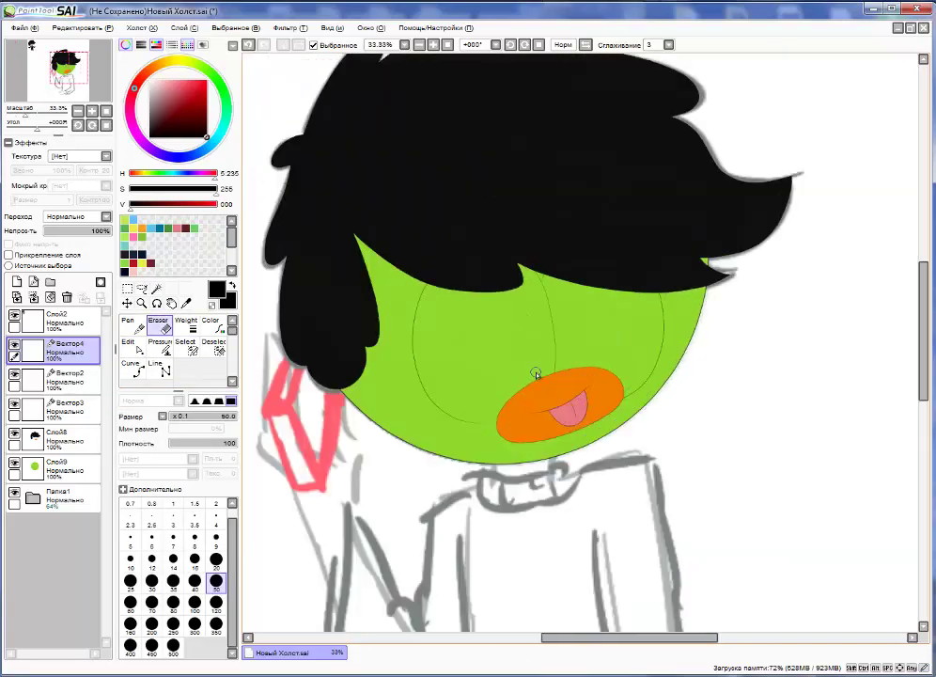
# - Select the areas inside both eye outlines and fill them with white on the hair's fill layer, leaving nothing selected
pyautogui.press('w')
pyautogui.click(591, 338)
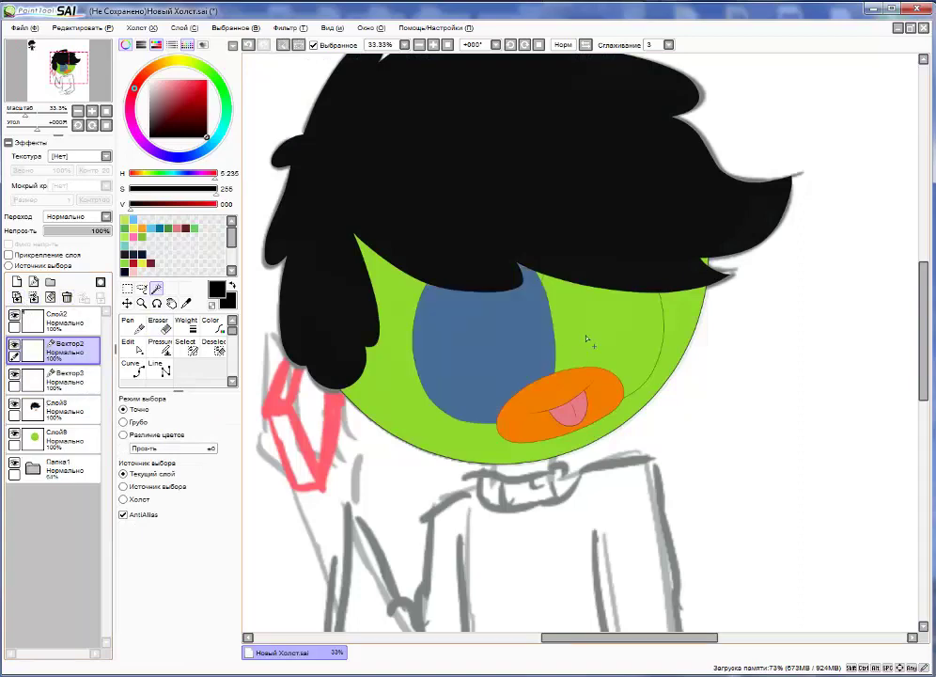
pyautogui.scroll(-1, 591, 339)
pyautogui.click(66, 297)
pyautogui.click(66, 409)
pyautogui.click(158, 346)
pyautogui.click(148, 81)
pyautogui.moveTo(413, 324)
pyautogui.mouseDown()
pyautogui.moveTo(567, 341)
pyautogui.moveTo(442, 376)
pyautogui.mouseUp()
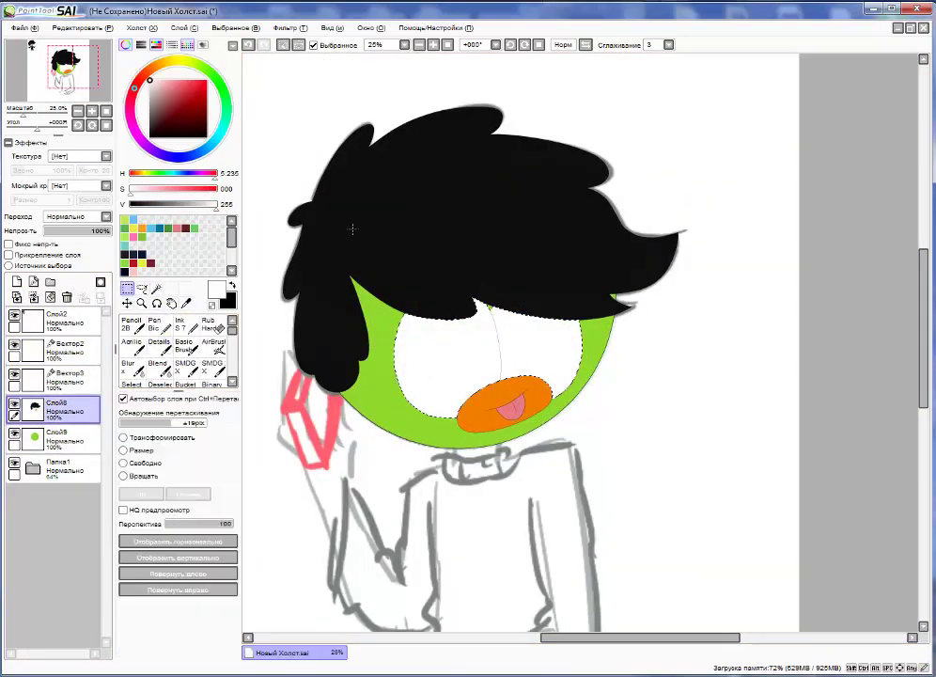
pyautogui.hotkey('ctrl', 'd')
pyautogui.hotkey('ctrl', '-')
pyautogui.hotkey('ctrl', '-')
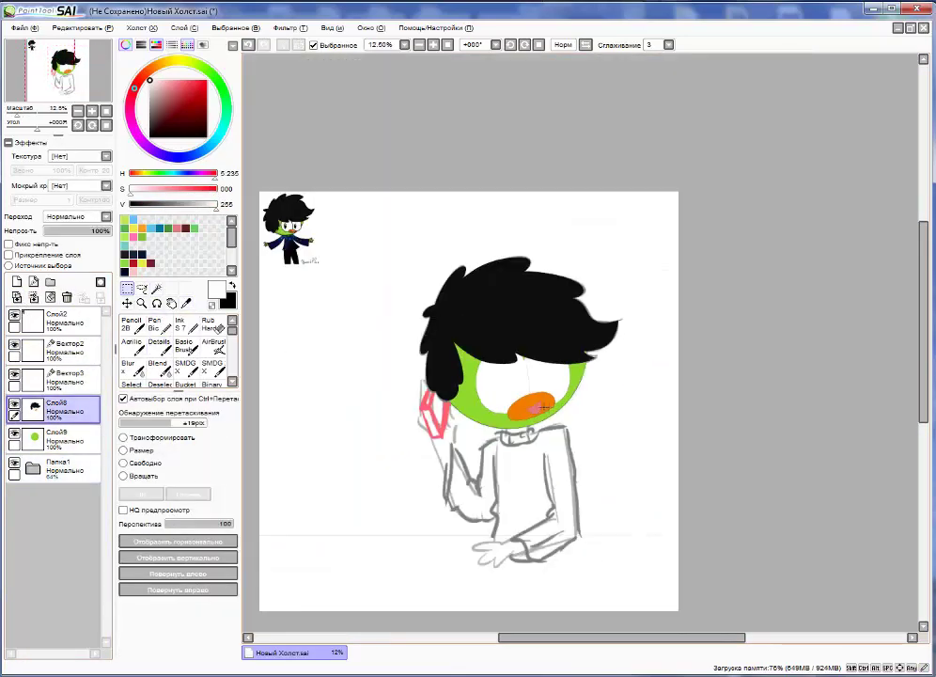
# - Hide the hair and head colour fills to reveal the sketch
pyautogui.hotkey('ctrl', '+')
pyautogui.click(14, 404)
pyautogui.click(15, 433)
# - Add a new vector layer above the face lines and ink the two short neck lines below the chin
pyautogui.click(38, 350)
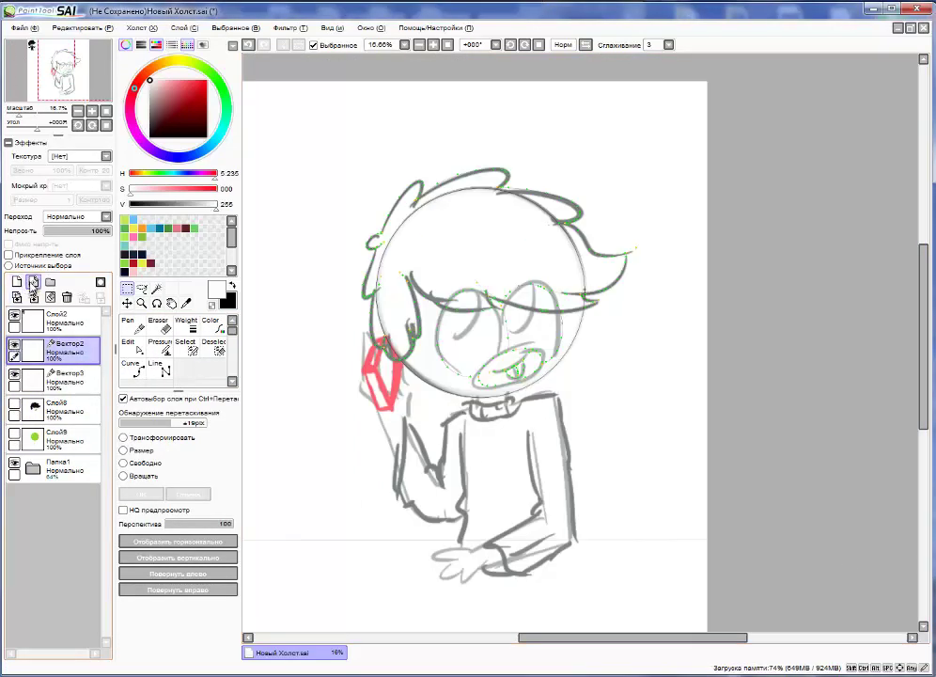
pyautogui.click(33, 281)
pyautogui.click(133, 324)
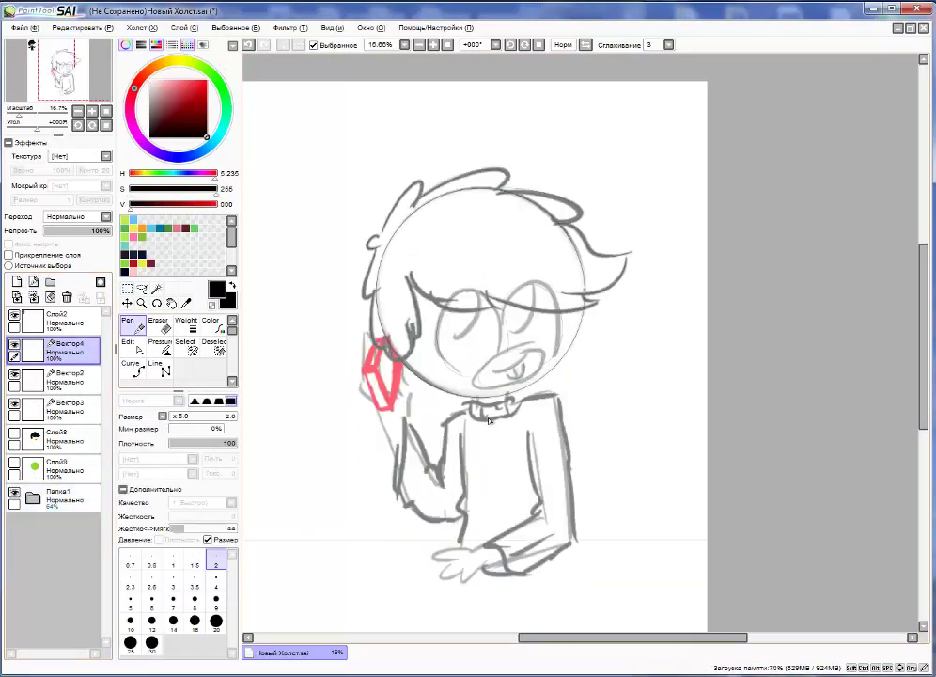
pyautogui.scroll(3, 492, 416)
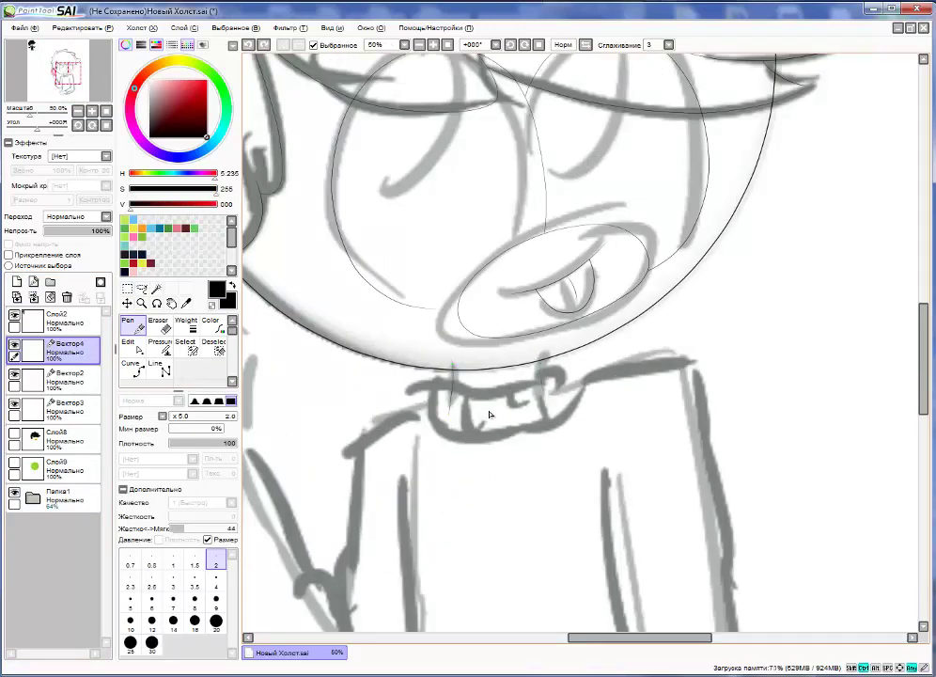
pyautogui.press('e')
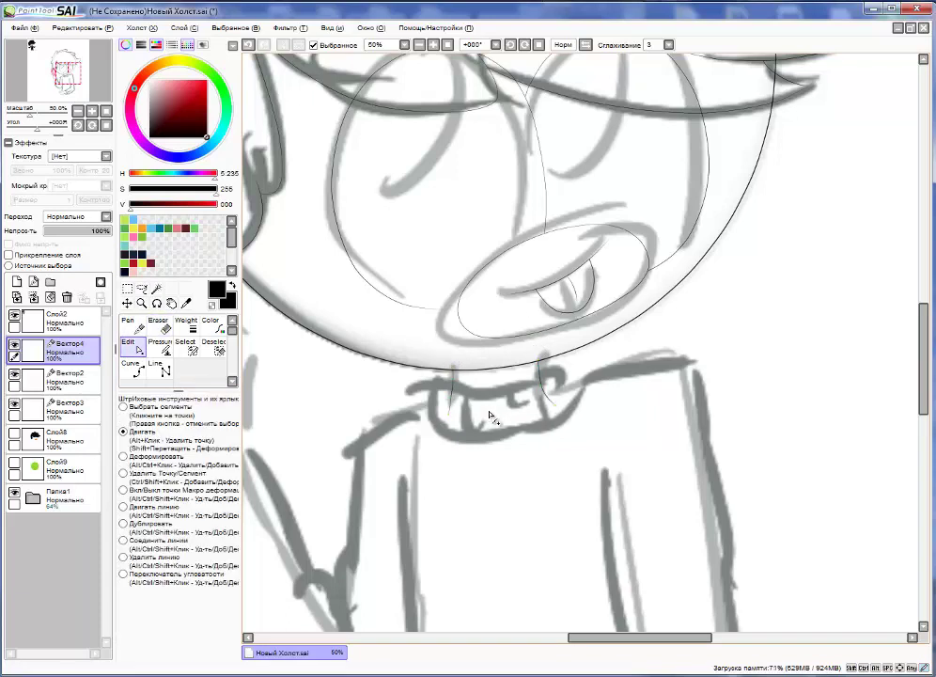
# - Add another vector layer and ink the collar's upper edge and sides, adjusting their points to the sketch
pyautogui.hotkey('ctrl', 'shift', 'n')
pyautogui.press('n')
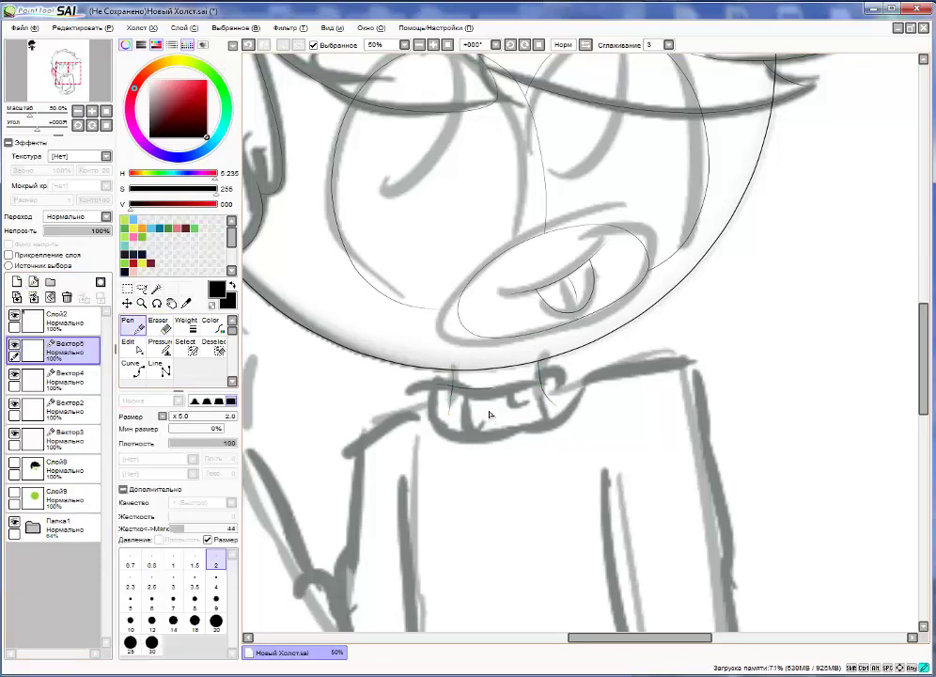
pyautogui.press('ctrl')
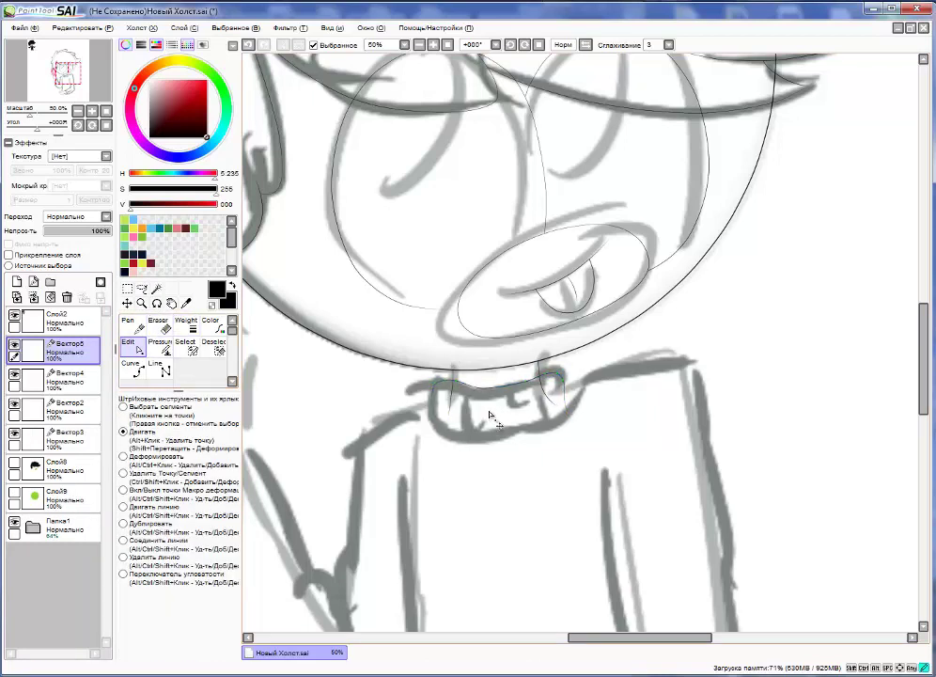
pyautogui.press('n')
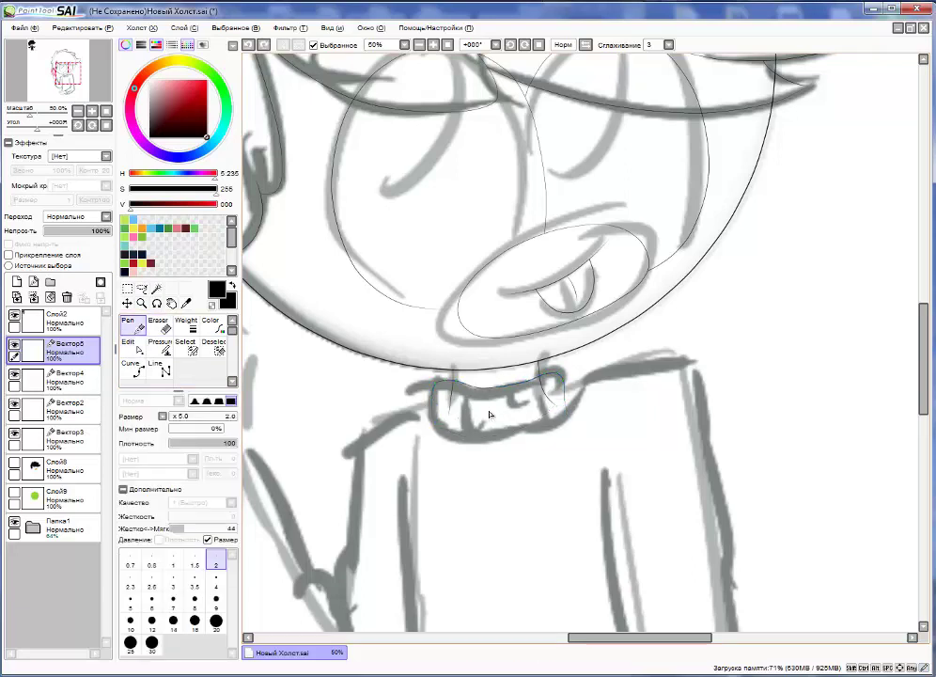
# - Ink the collar's lower edge on a separate vector layer, fit it to the sketch and erase its overhanging ends
pyautogui.hotkey('ctrl', 'shift', 'n')
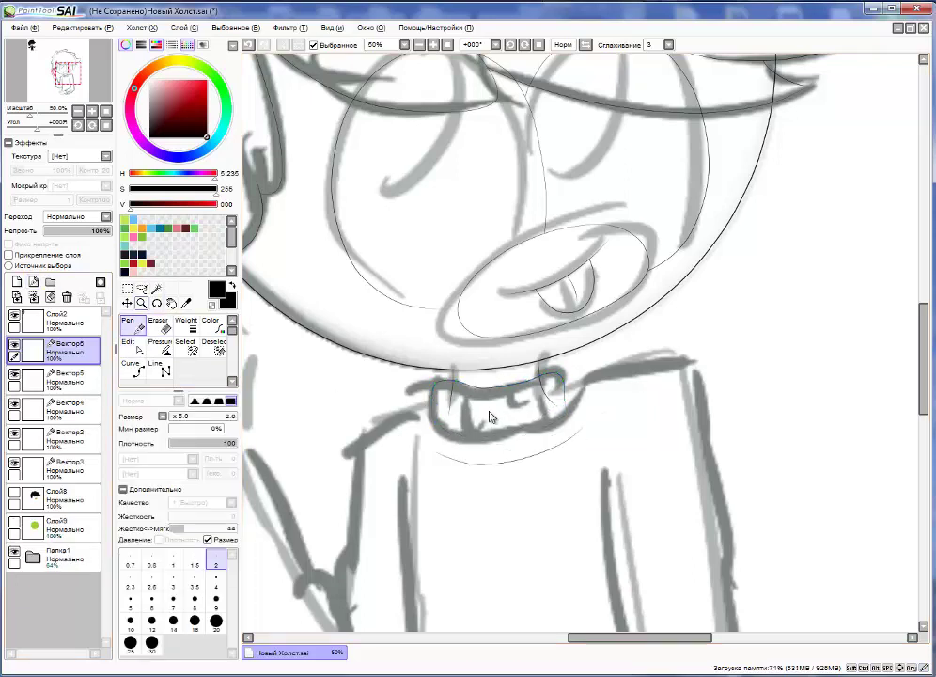
pyautogui.hotkey('ctrl', 't')
pyautogui.moveTo(495, 420)
pyautogui.mouseDown()
pyautogui.moveTo(503, 422)
pyautogui.moveTo(490, 416)
pyautogui.mouseUp()
pyautogui.press('Return')
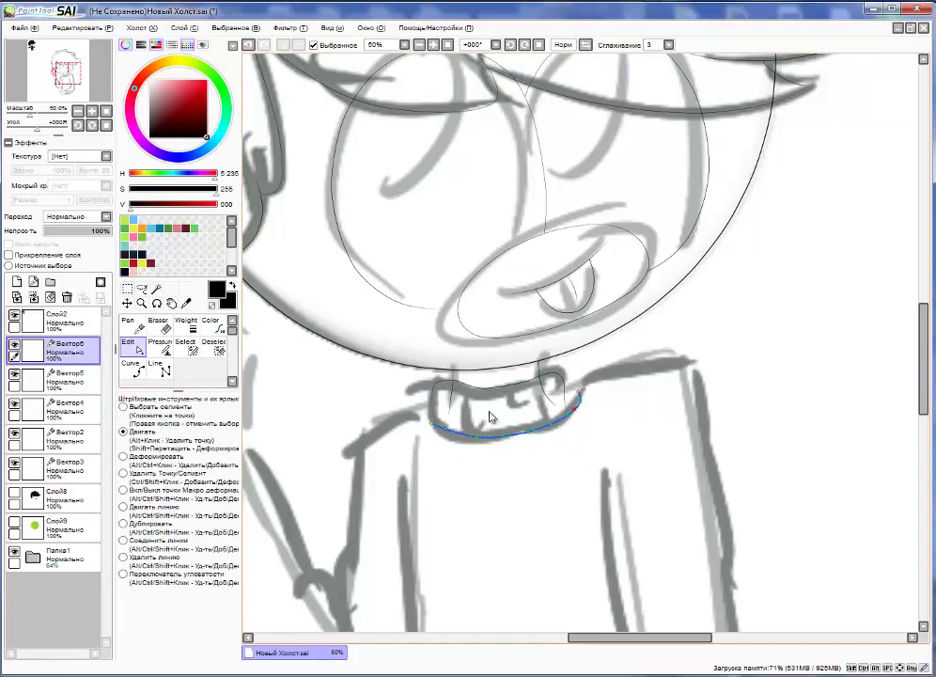
pyautogui.press('e')
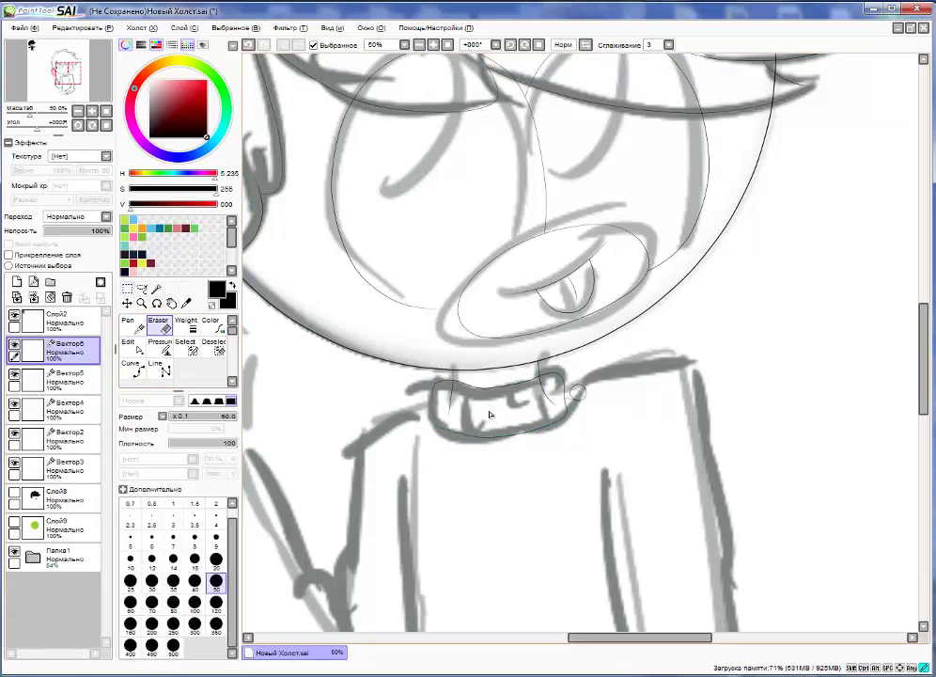
pyautogui.press('pagedown')
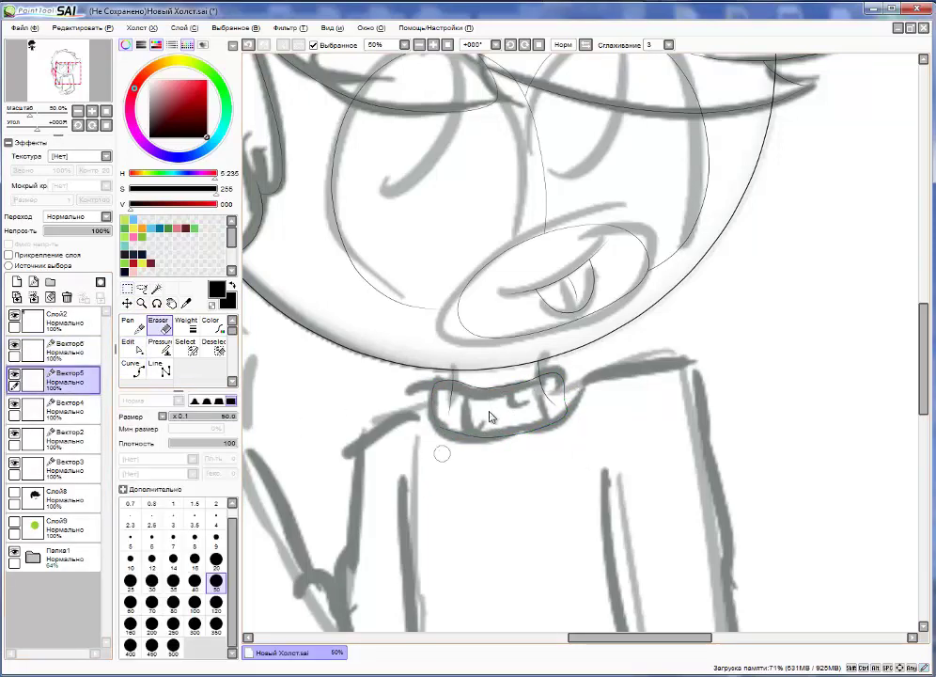
pyautogui.press('v')
pyautogui.press('pageup')
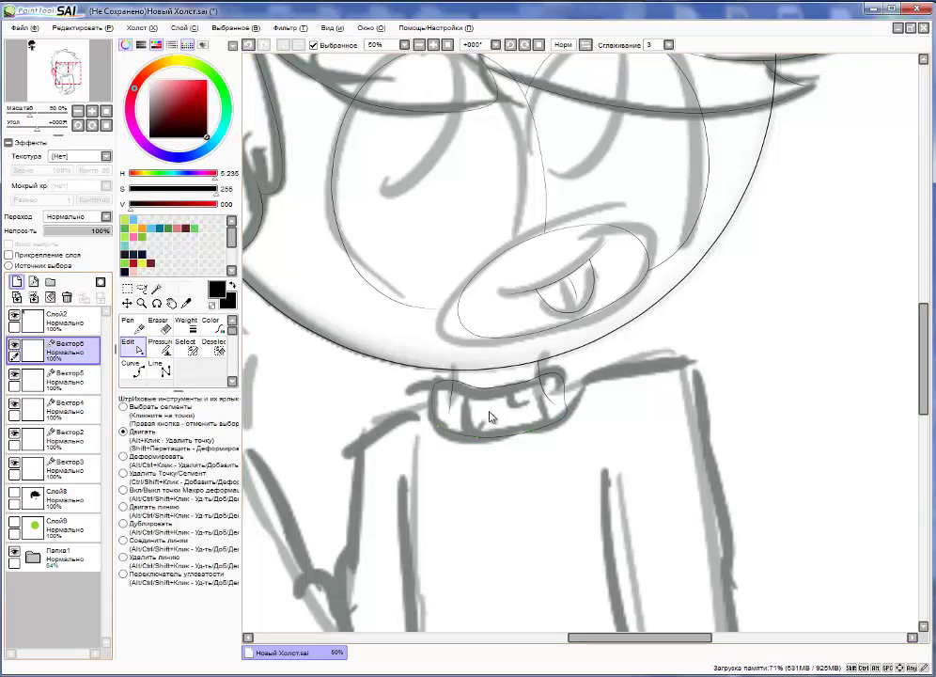
# - Merge the two collar line layers and ink the vertical fold lines inside the collar
pyautogui.hotkey('ctrl', 'e')
pyautogui.press('n')
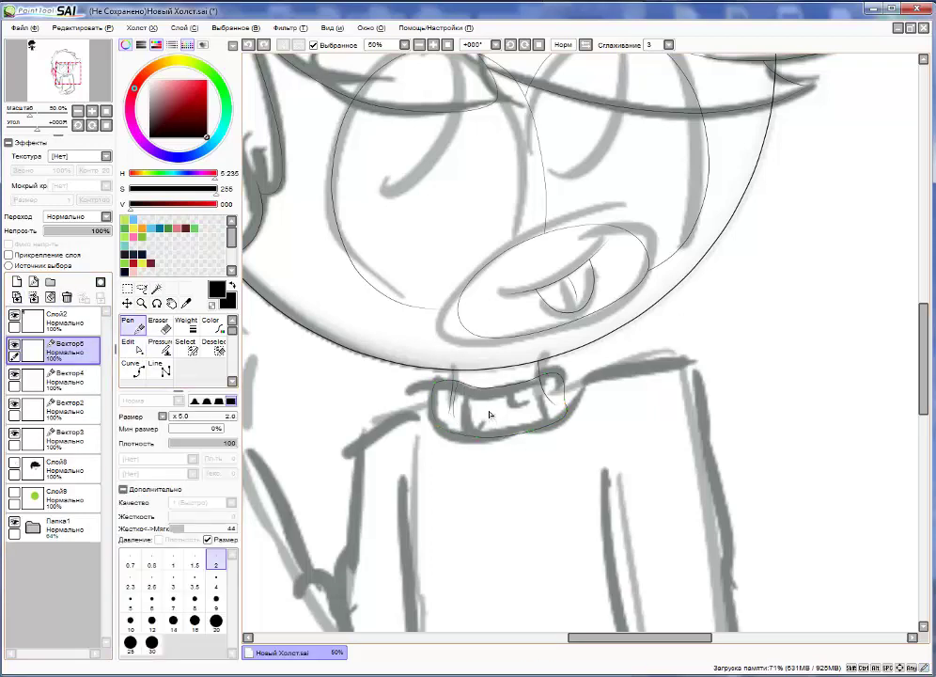
pyautogui.press('v')
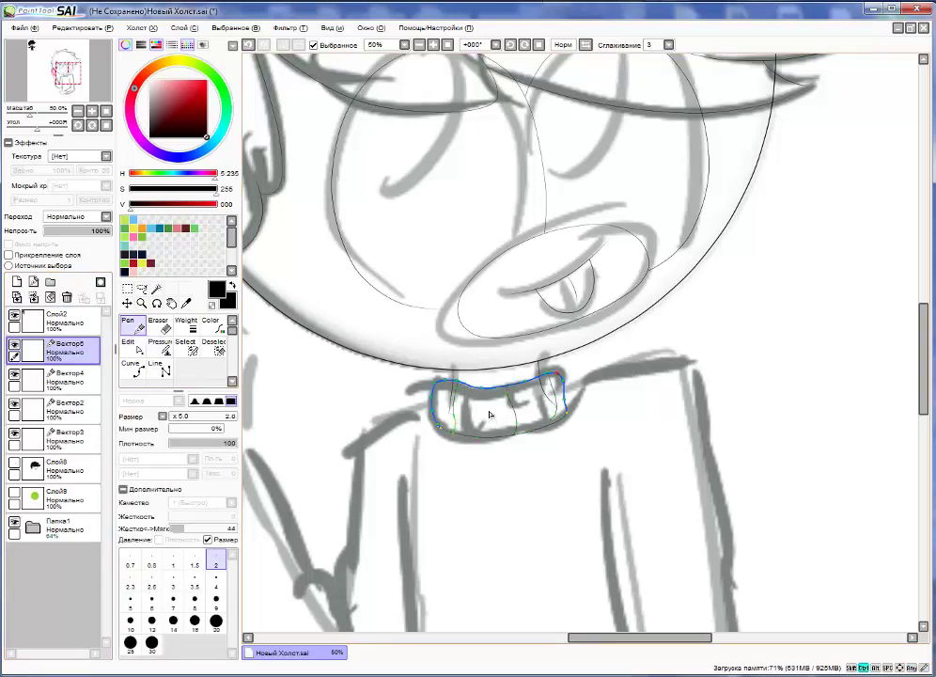
# - Erase the neck lines where they overlap the collar and check the line art with the sketch hidden
pyautogui.press('pagedown')
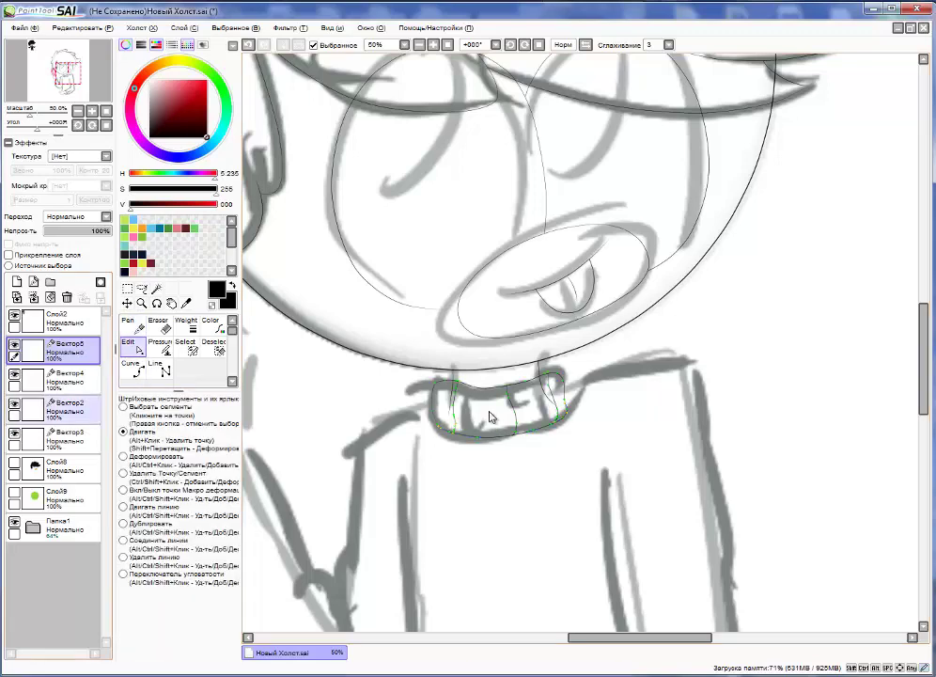
pyautogui.press('e')
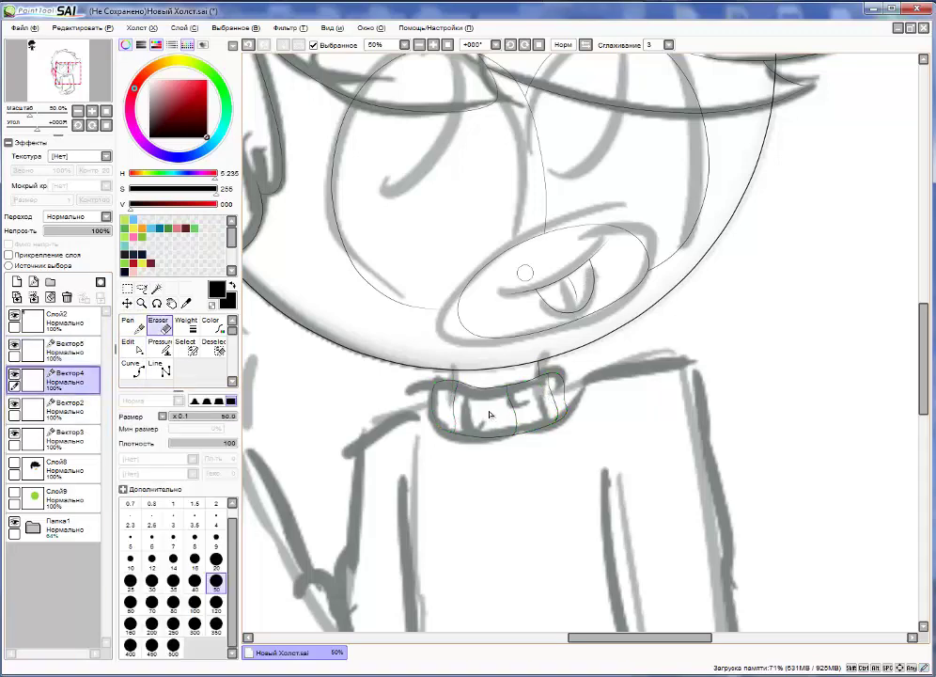
pyautogui.press('pageup')
pyautogui.press('n')
pyautogui.scroll(-3, 488, 414)
pyautogui.click(14, 523)
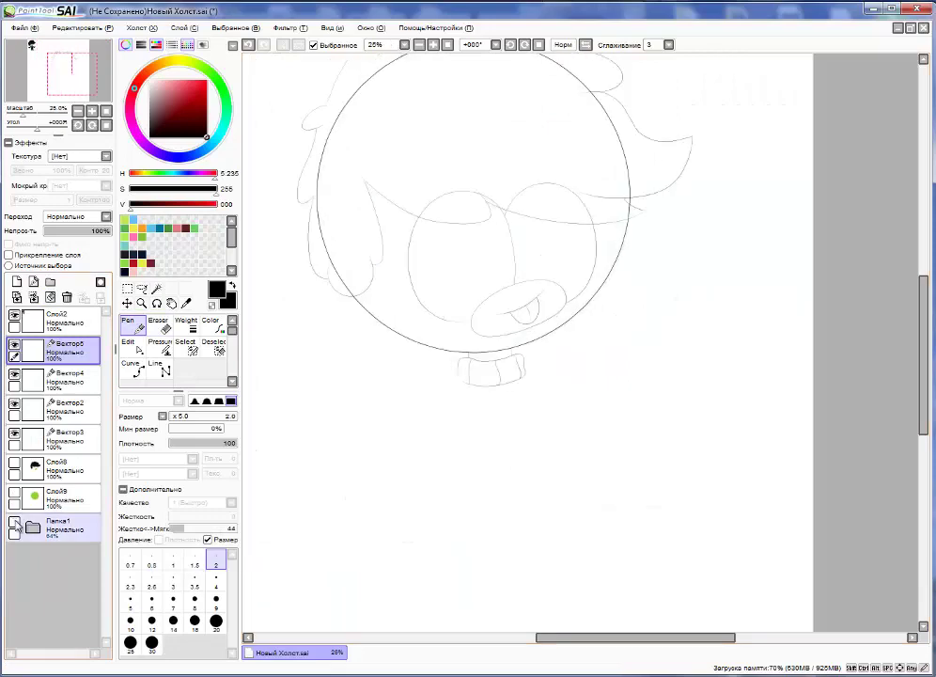
# - Ink the left shoulder line out from the collar and erase the part that runs into the collar
pyautogui.scroll(5, 454, 351)
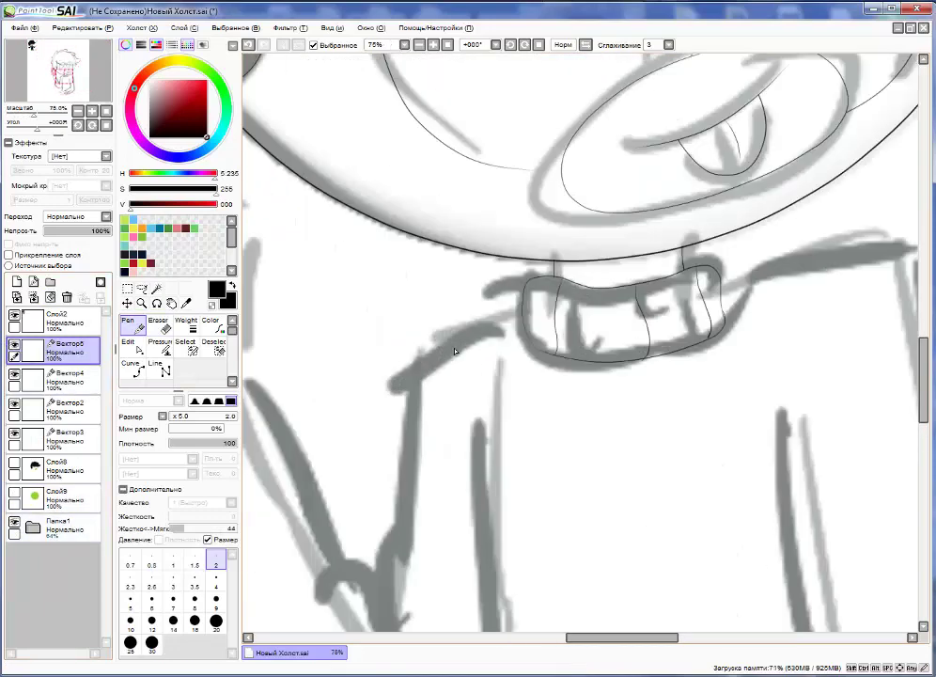
pyautogui.hotkey('ctrl', 'v')
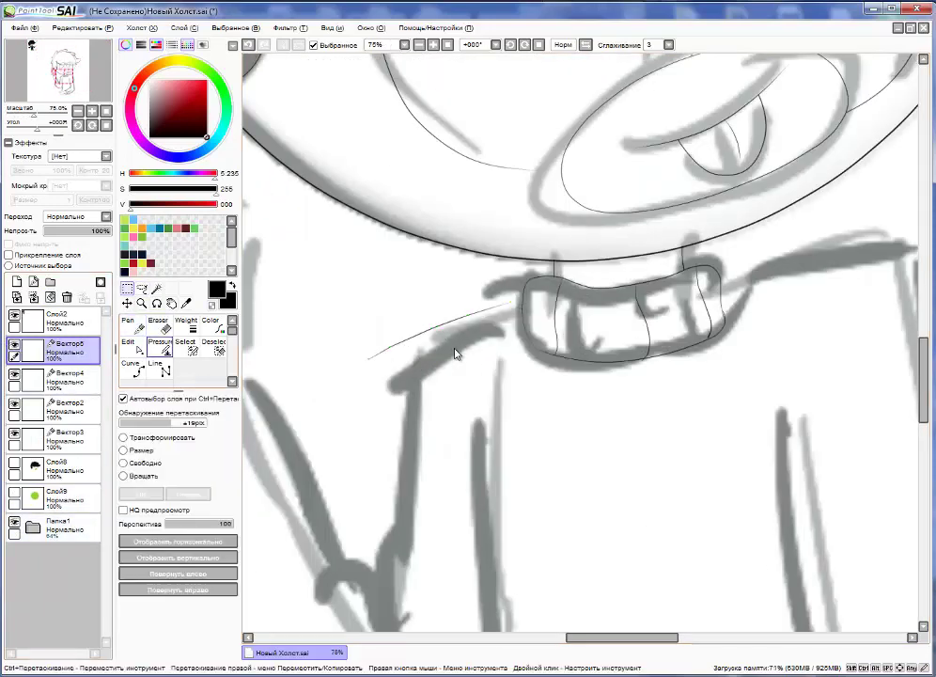
pyautogui.press('Return')
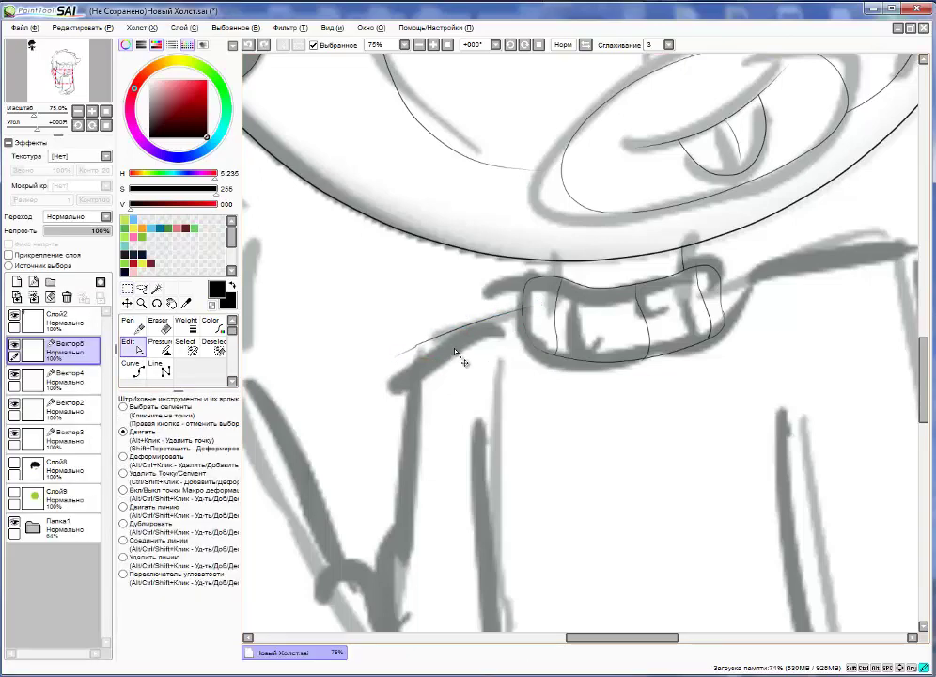
pyautogui.press('e')
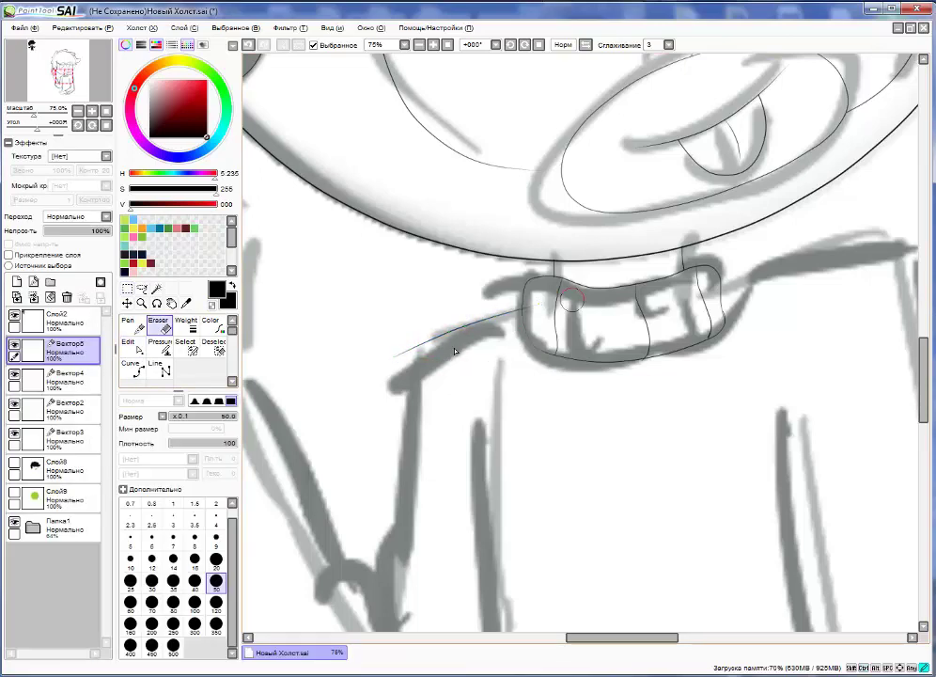
pyautogui.press('n')
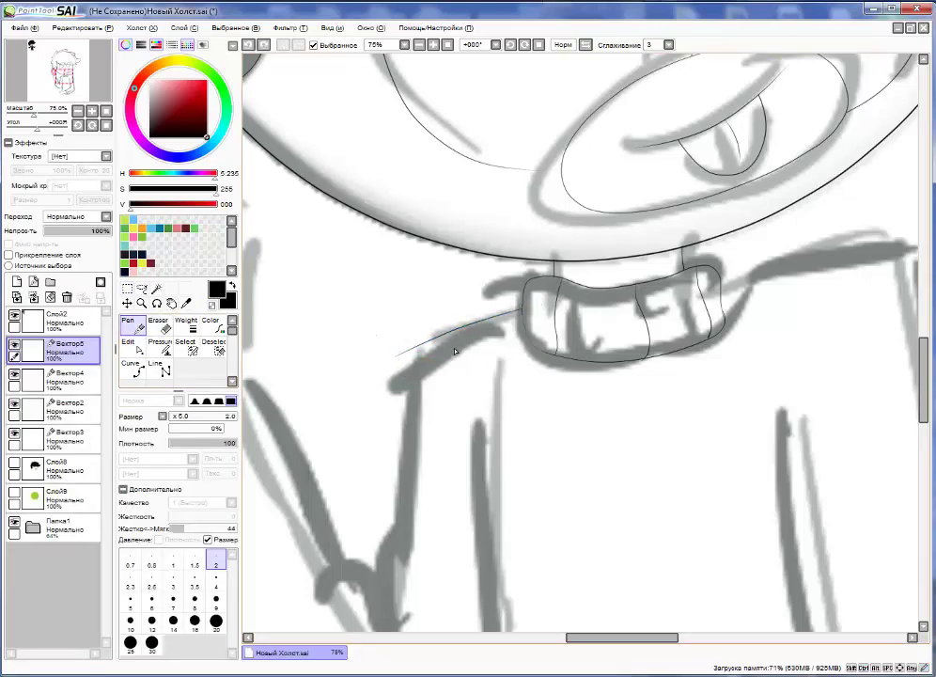
# - Reshape the left shoulder line to follow the sketch and continue it with a short curve around the shoulder's corner
pyautogui.hotkey('ctrl', 't')
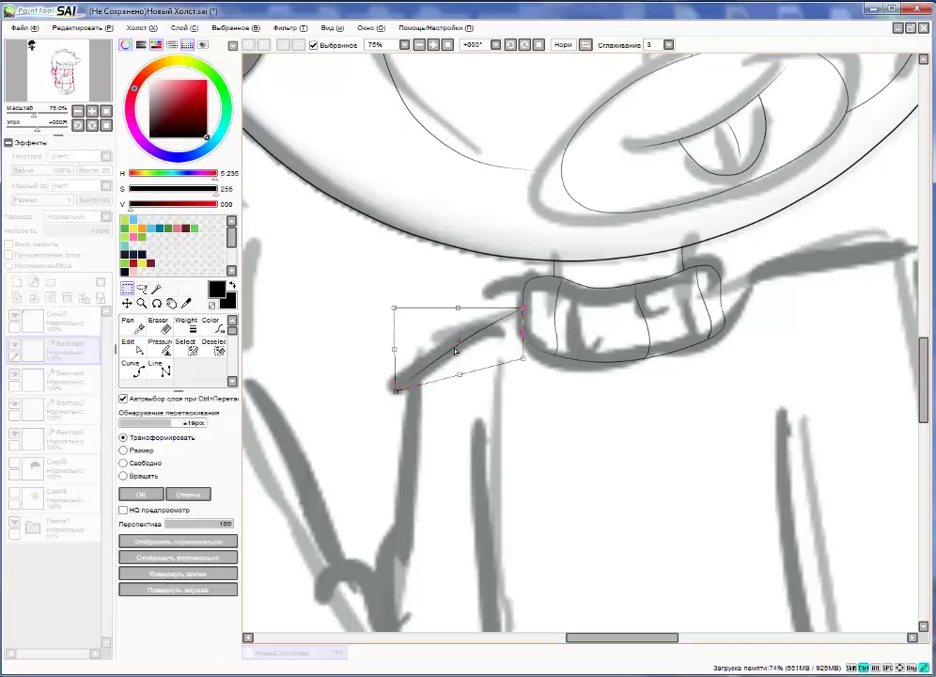
pyautogui.press('Return')
pyautogui.press('c')
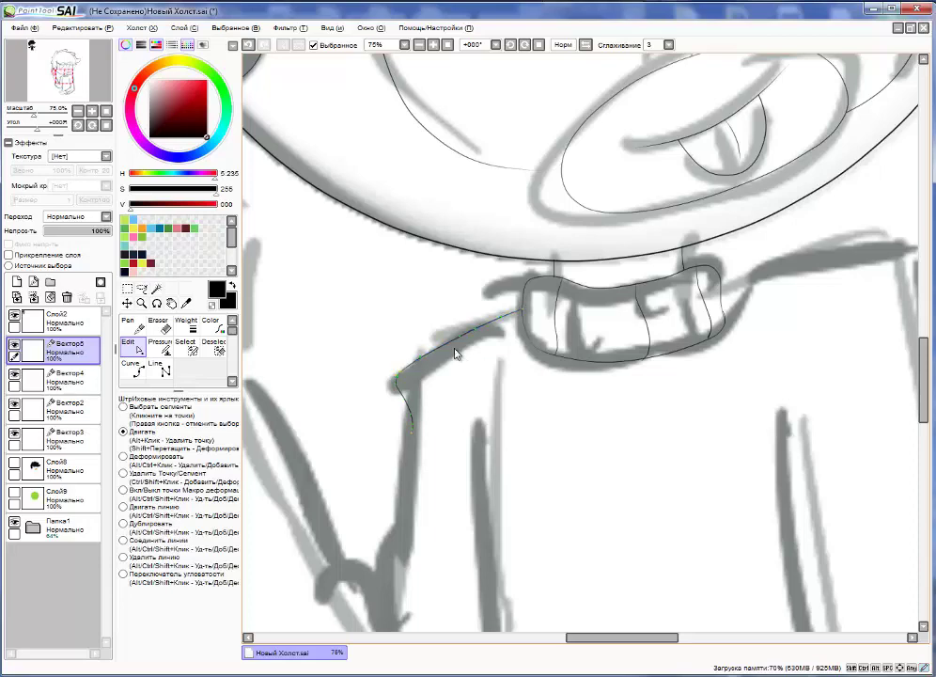
# - Ink the left upper arm's line from the shoulder curve down to the elbow crease and smooth the join
pyautogui.press('n')
pyautogui.scroll(-3, 455, 353)
pyautogui.scroll(3, 397, 389)
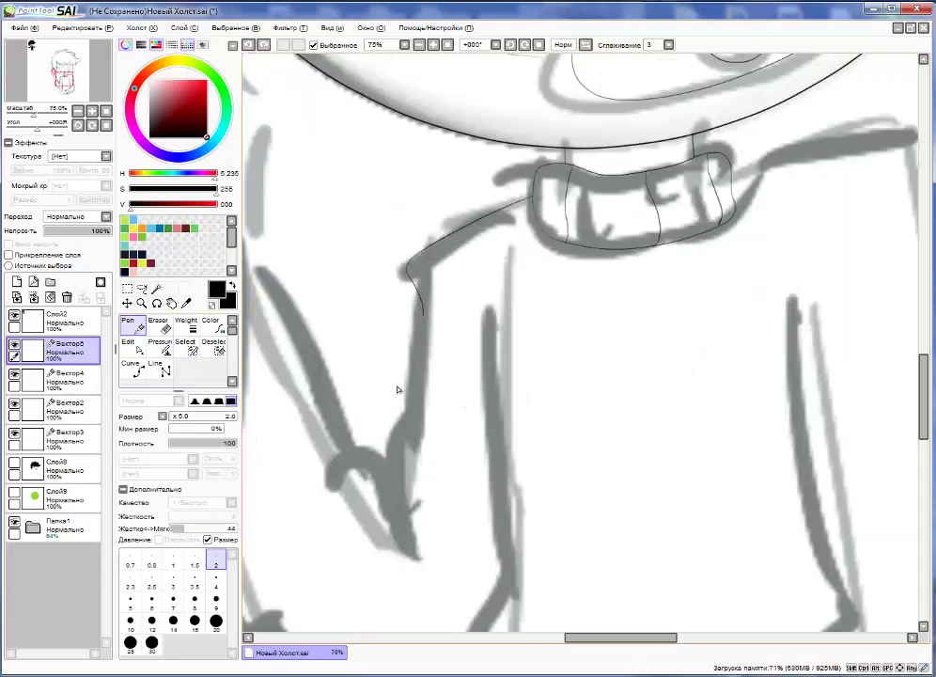
pyautogui.moveTo(422, 314); pyautogui.dragTo(413, 440)
pyautogui.press('c')
pyautogui.press('n')
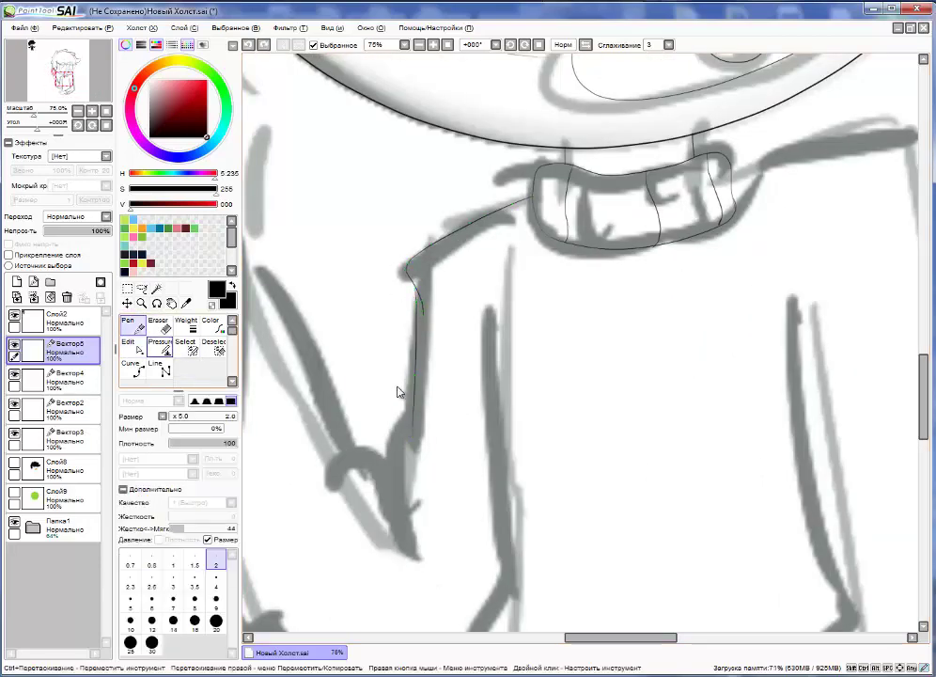
pyautogui.scroll(-5, 562, 362)
pyautogui.scroll(1, 489, 282)
pyautogui.click(14, 524)
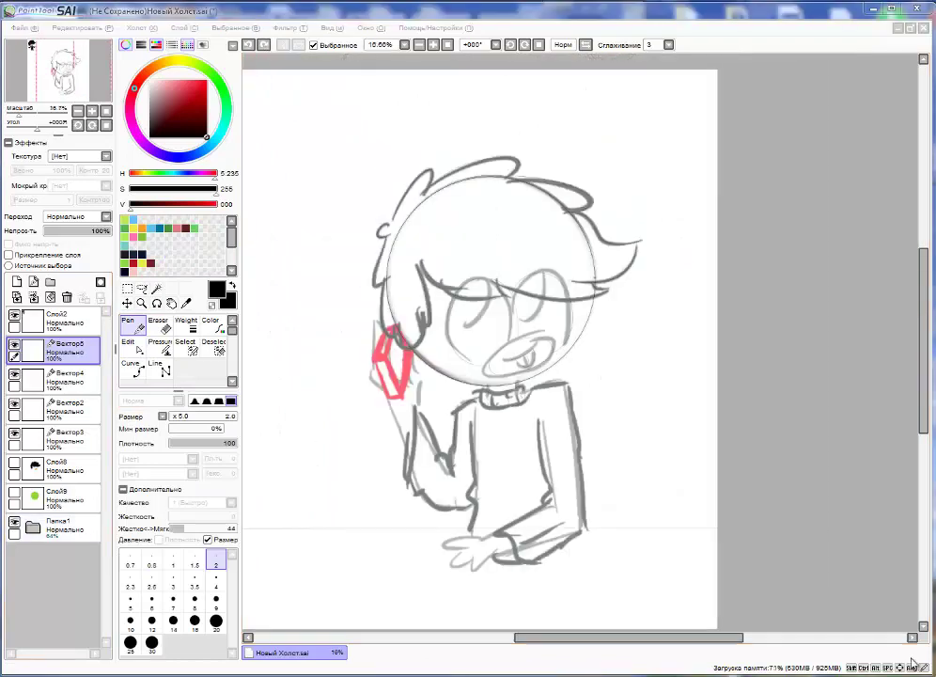
# - Add a new vector layer, ink the curved fold at the left elbow crease and erase where it overlaps the upper arm's line
pyautogui.scroll(-1, 268, 184)
pyautogui.scroll(3, 417, 461)
pyautogui.scroll(2, 417, 461)
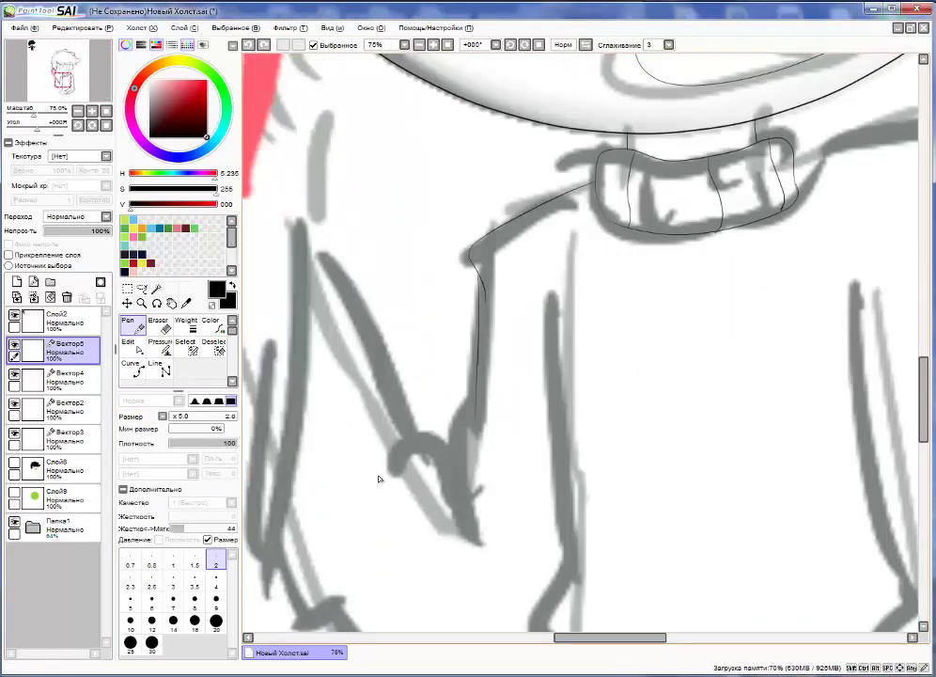
pyautogui.hotkey('ctrl', 'j')
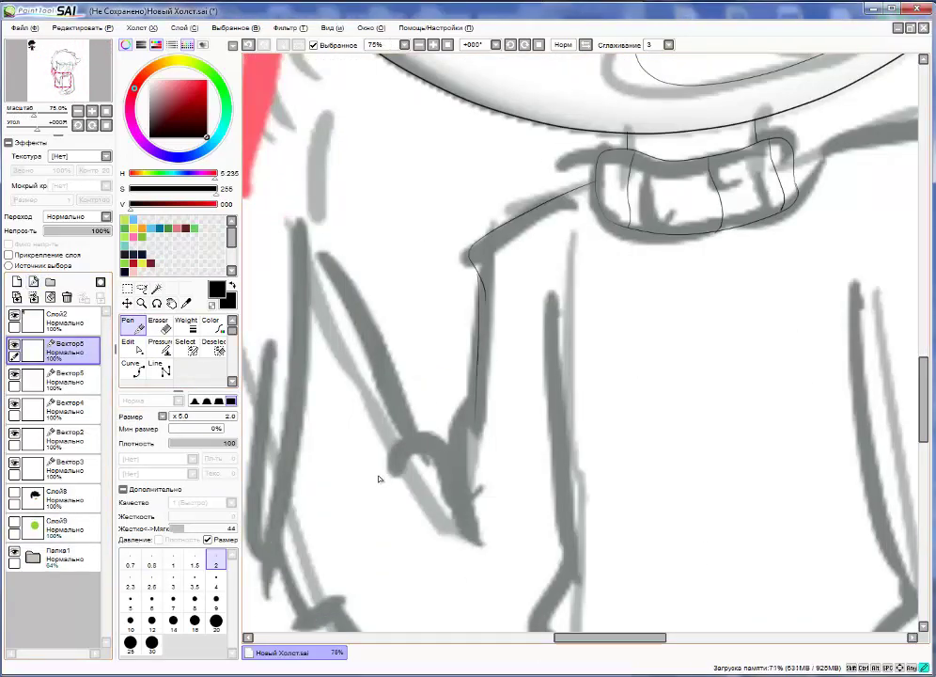
pyautogui.press('ctrl')
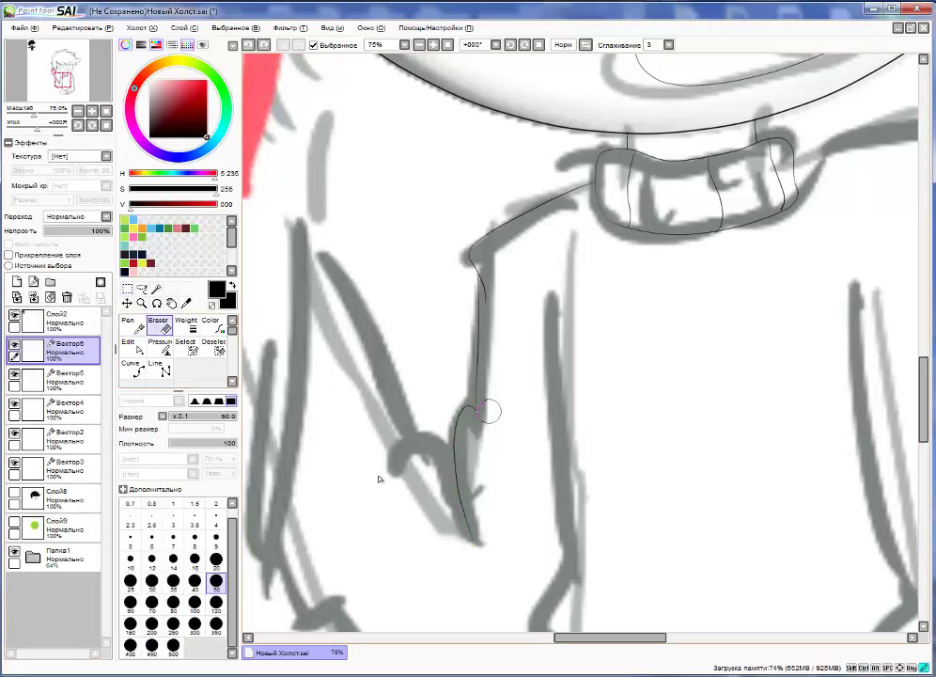
pyautogui.press('p')
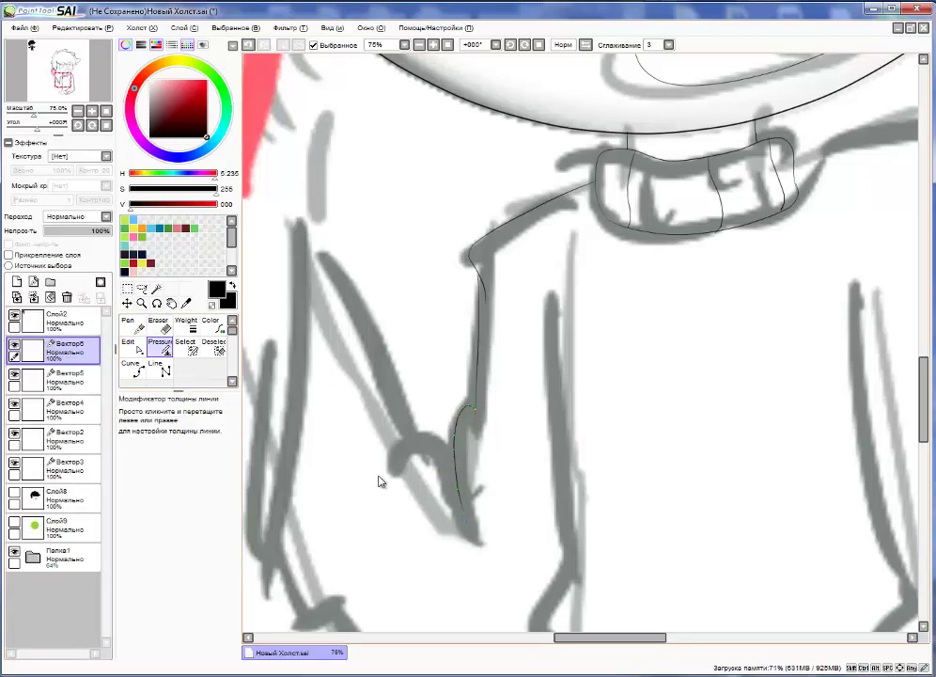
# - Ink a second, arched fold beside the left elbow crease and reshape it to follow the sketch
pyautogui.press('n')
pyautogui.press('ctrl')
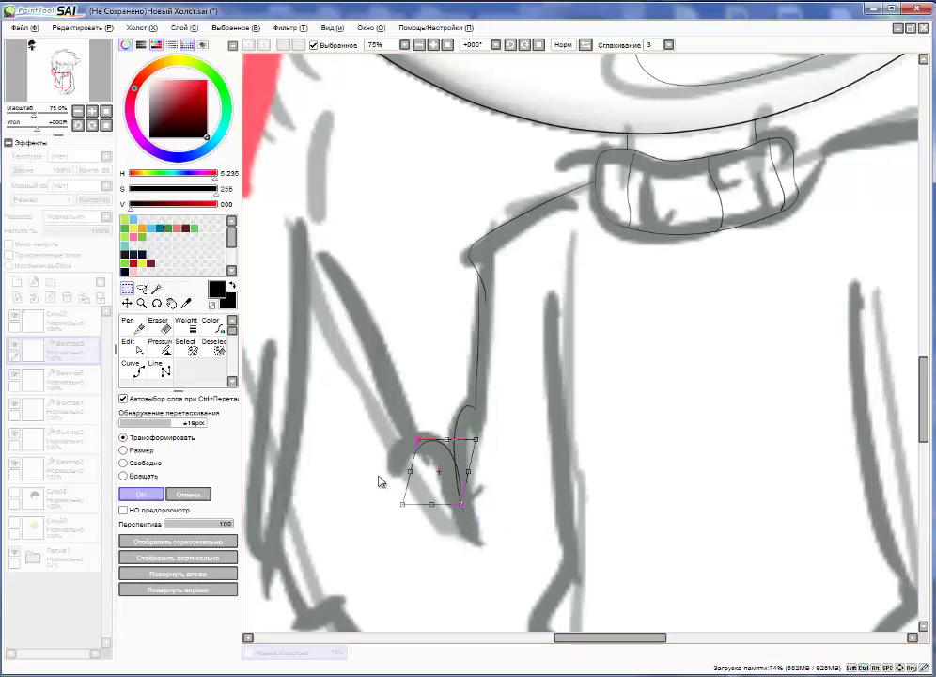
pyautogui.press('e')
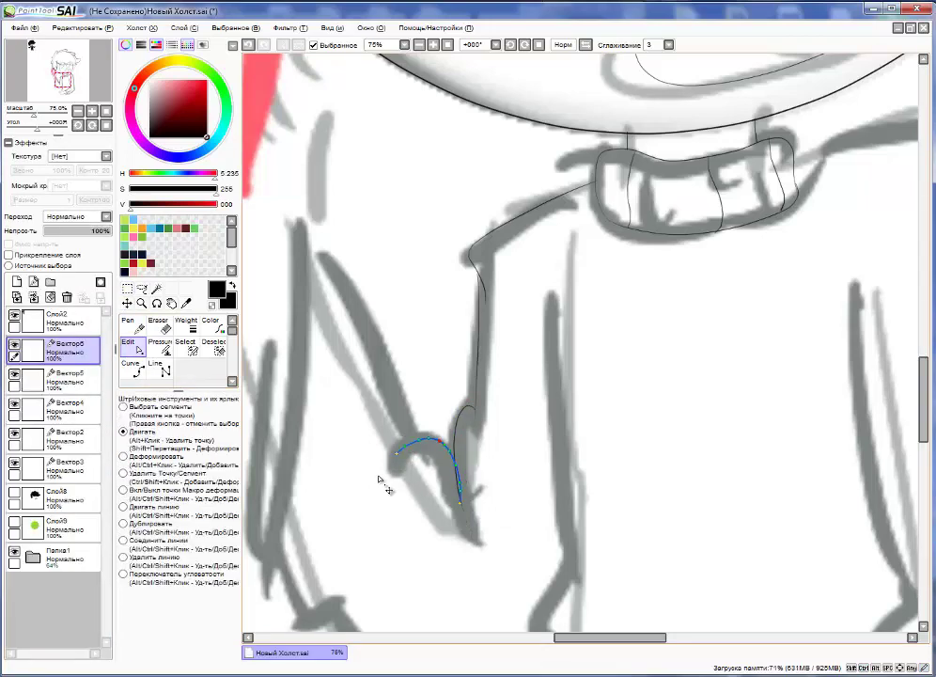
pyautogui.press('ctrl')
pyautogui.hotkey('ctrl', 'alt')
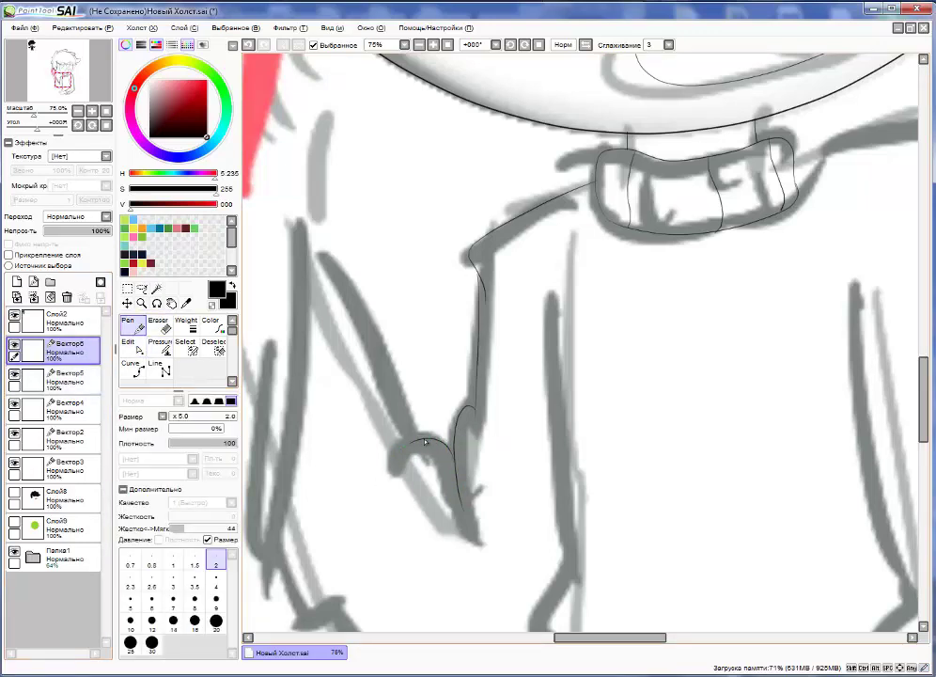
pyautogui.scroll(-2, 425, 440)
pyautogui.scroll(1, 411, 383)
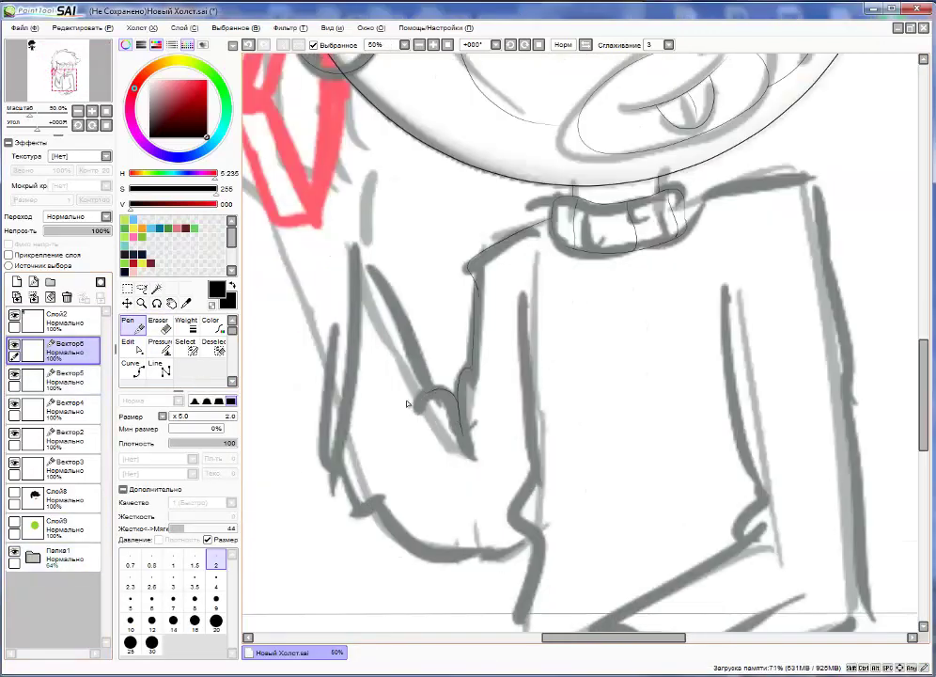
# - Ink the raised forearm's inner line between the elbow fold and the wrist and erase the overlap at the fold
pyautogui.scroll(1, 386, 321)
pyautogui.press('ctrl')
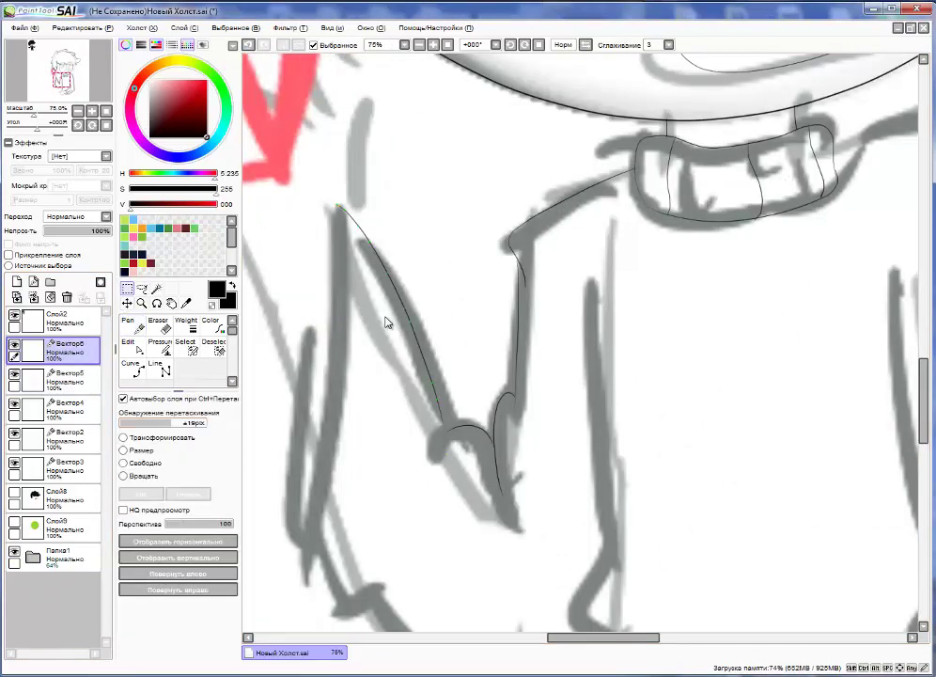
pyautogui.press('e')
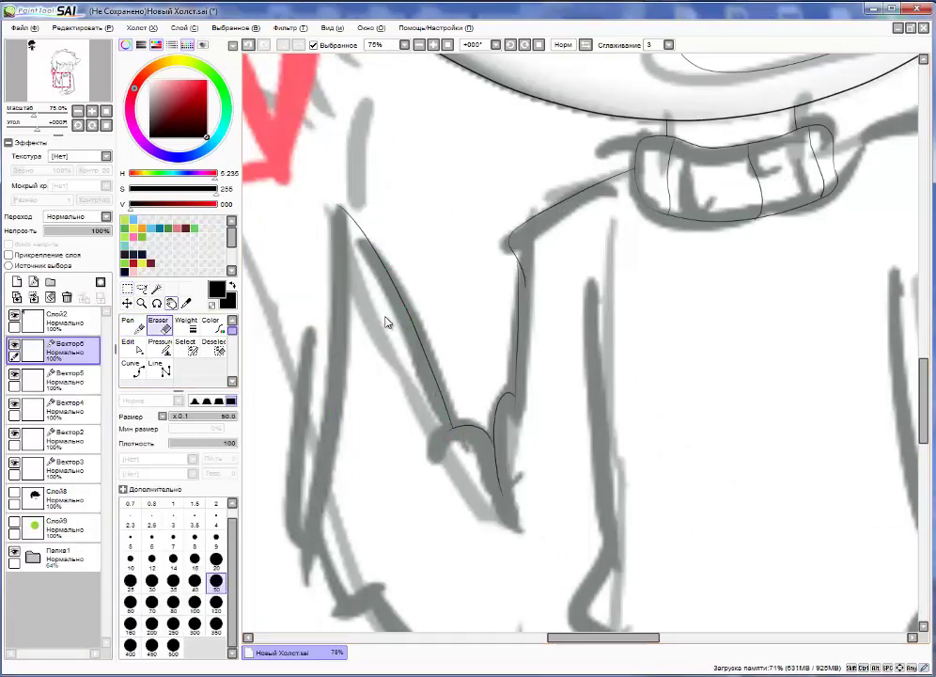
pyautogui.press('ctrl')
pyautogui.press('n')
pyautogui.scroll(-2, 388, 366)
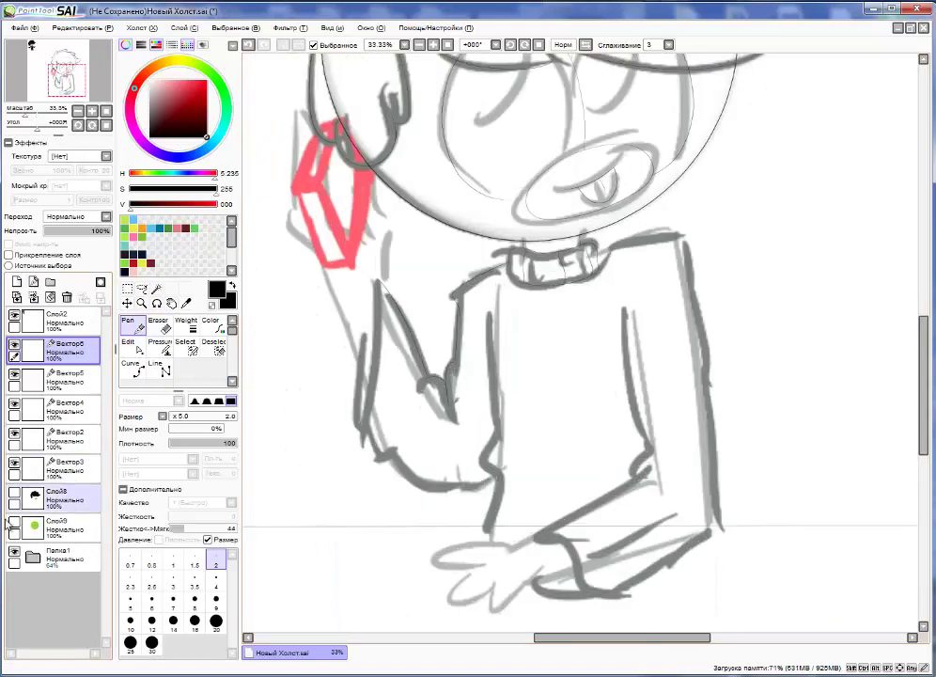
# - Ink the line from the raised forearm's wrist down the outer side of the sleeve and erase its excess at the wrist
pyautogui.scroll(1, 398, 367)
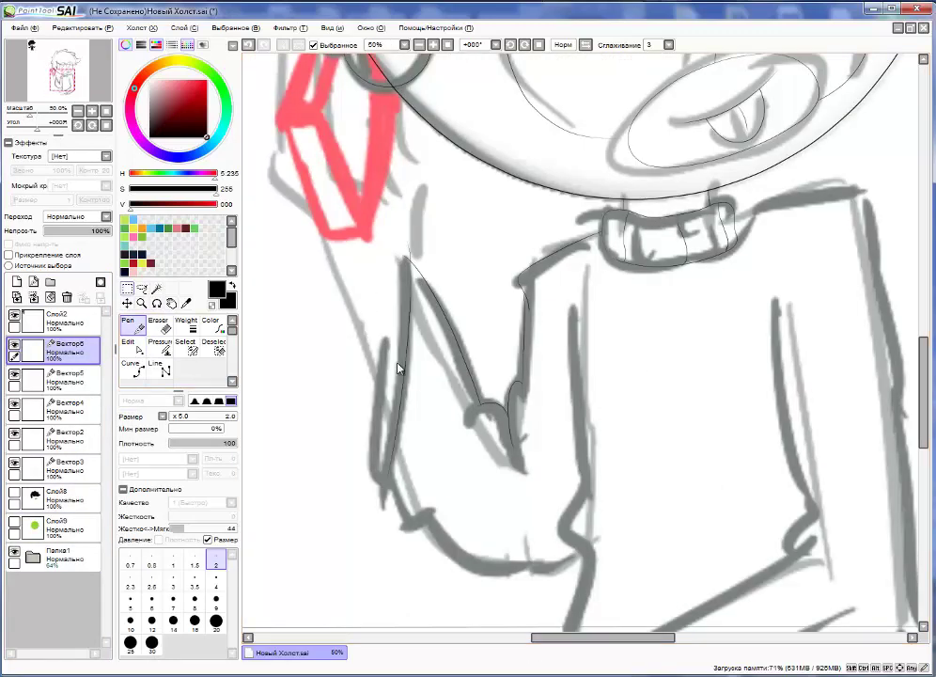
pyautogui.press('ctrl')
pyautogui.press('e')
pyautogui.scroll(1, 406, 252)
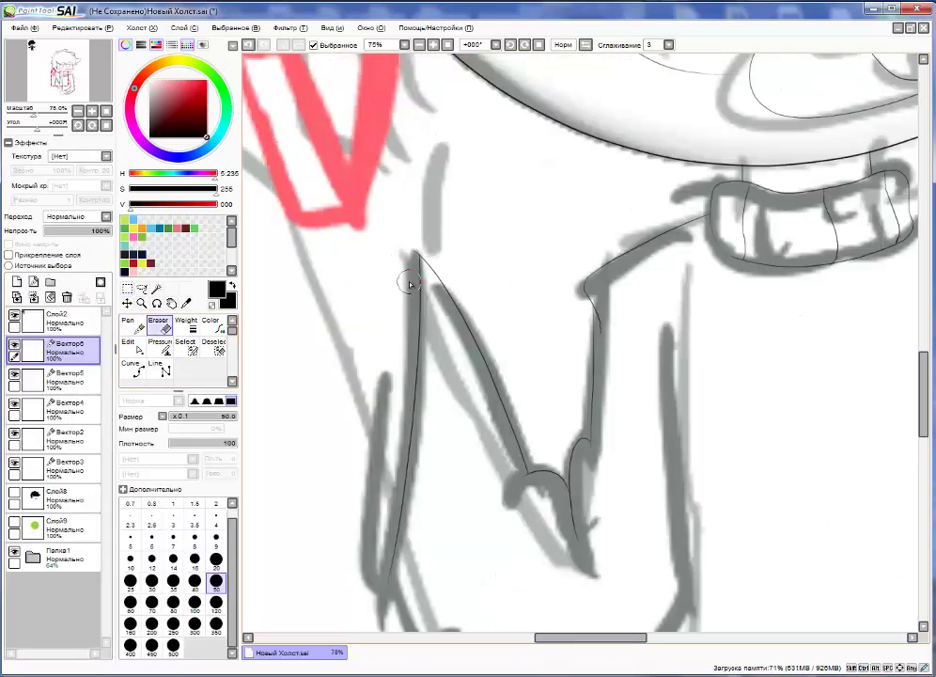
pyautogui.scroll(-2, 411, 284)
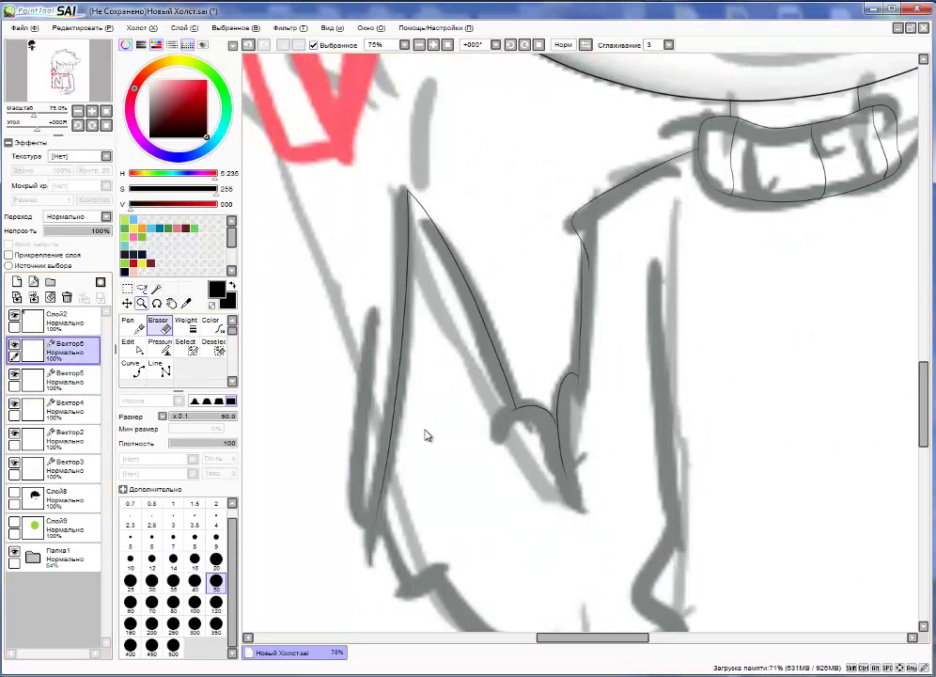
# - Ink the hooked fold line on the outer side of the raised sleeve and adjust its points to the sketch
pyautogui.press('n')
pyautogui.hotkey('ctrl', 'z')
pyautogui.press('ctrl')
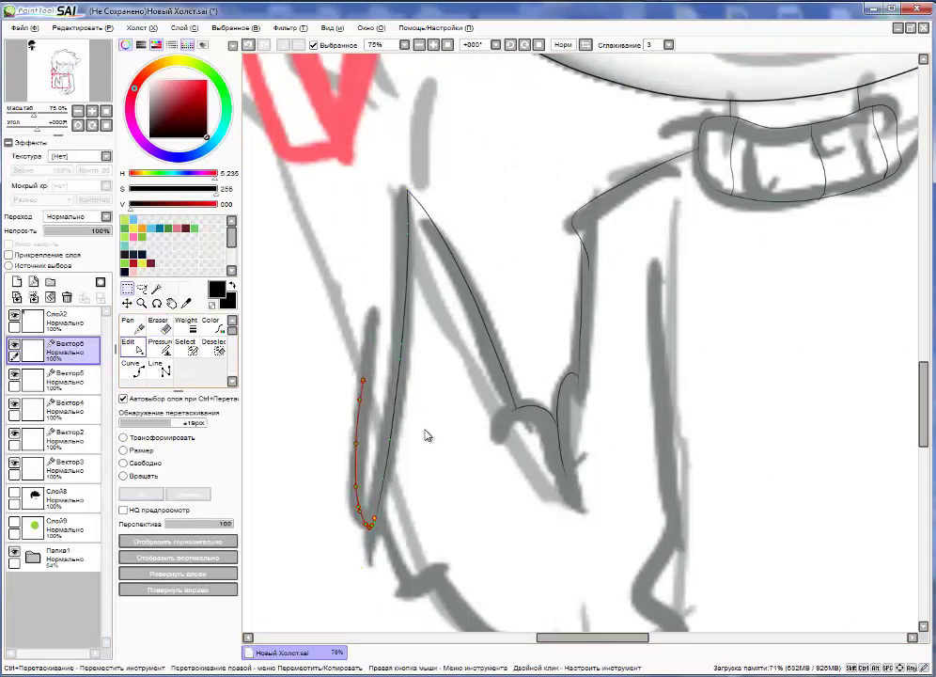
pyautogui.press('e')
pyautogui.click(439, 315)
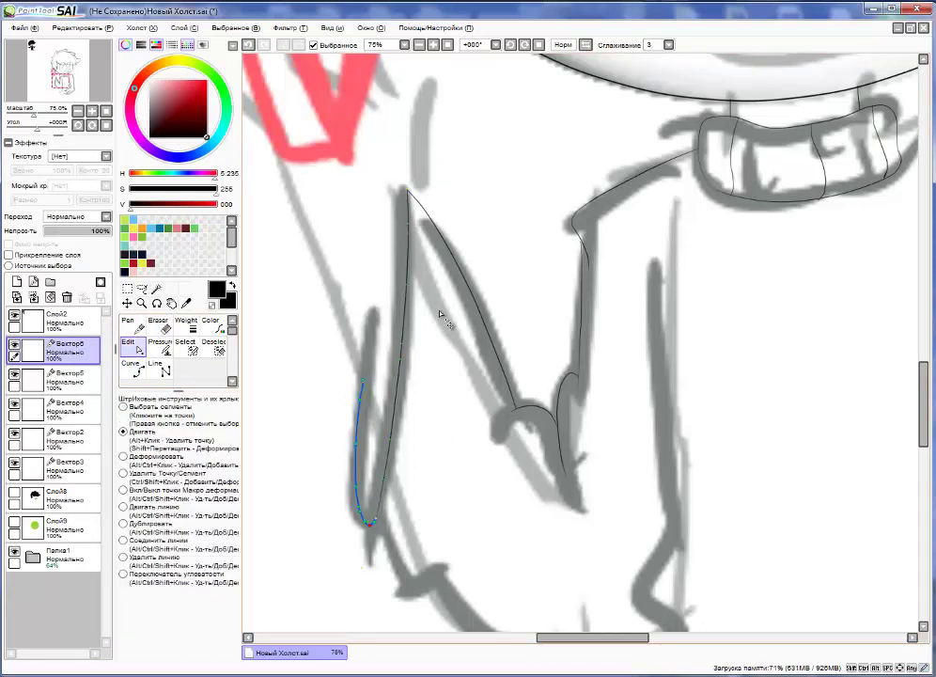
pyautogui.press('p')
pyautogui.press('n')
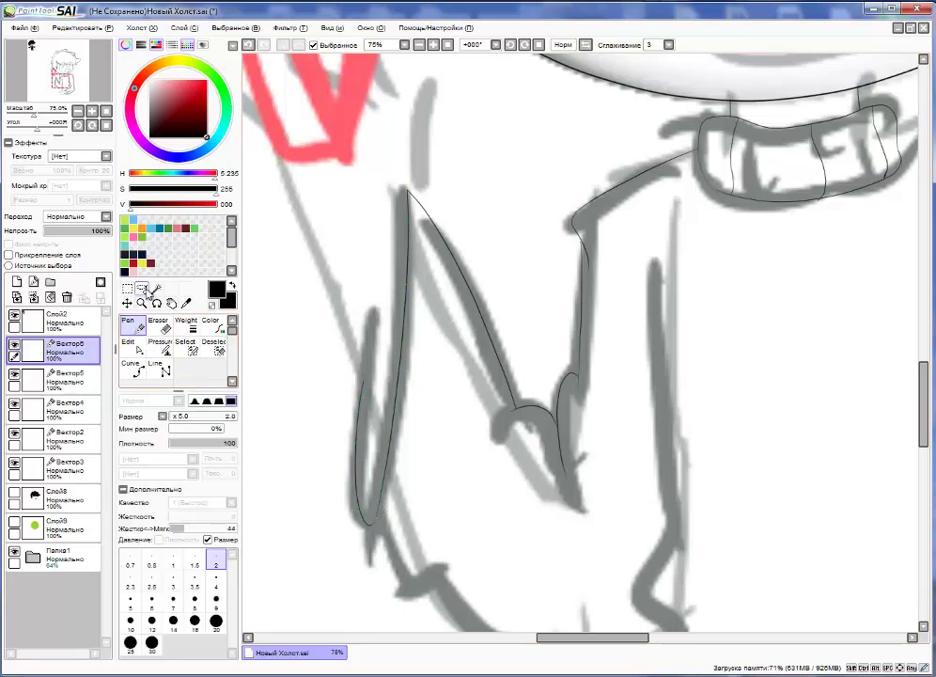
# - Continue the raised sleeve's outline with the short wrinkle below the outer fold and refine its shape and thickness
pyautogui.press('-')
pyautogui.hotkey('ctrl', 't')
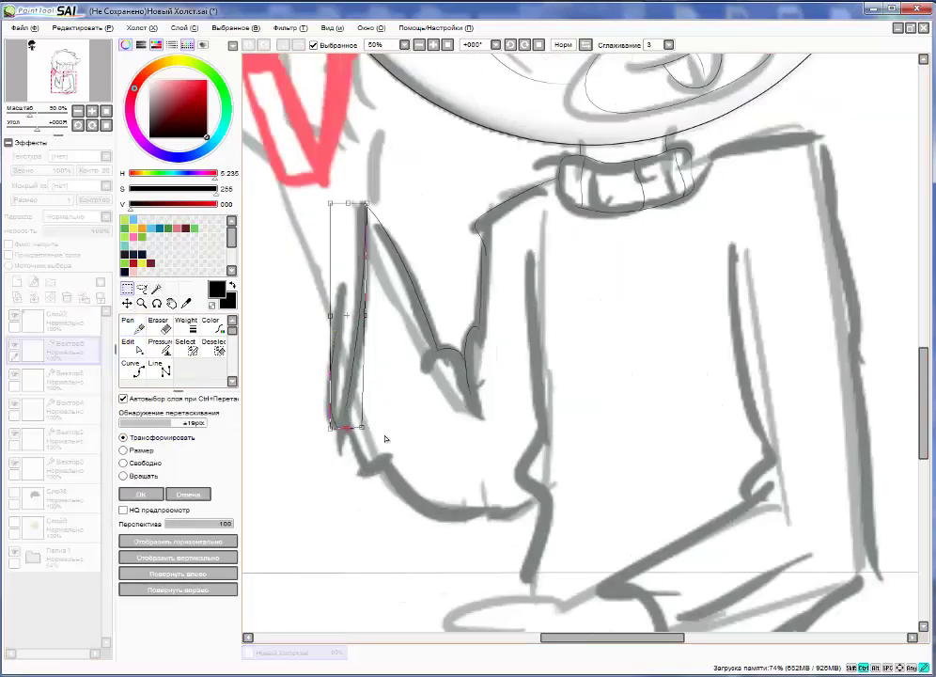
pyautogui.press('Return')
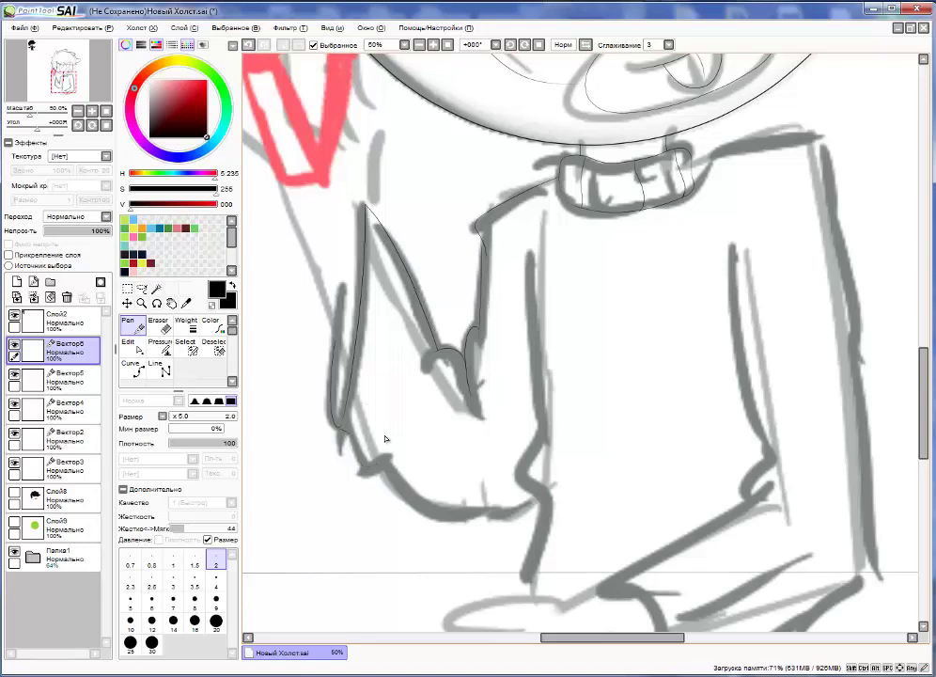
pyautogui.press('c')
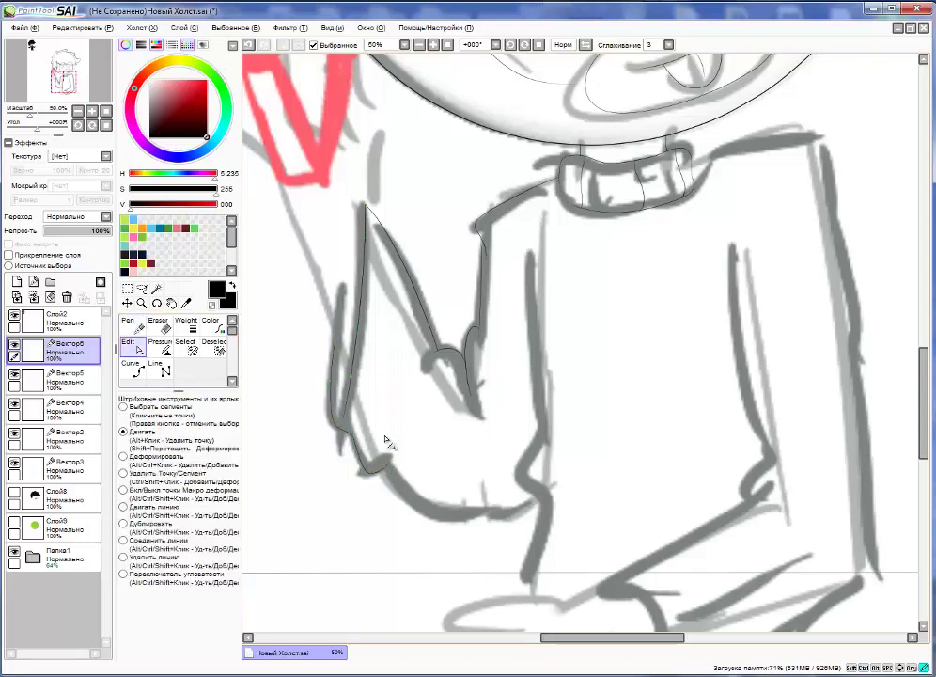
pyautogui.press('v')
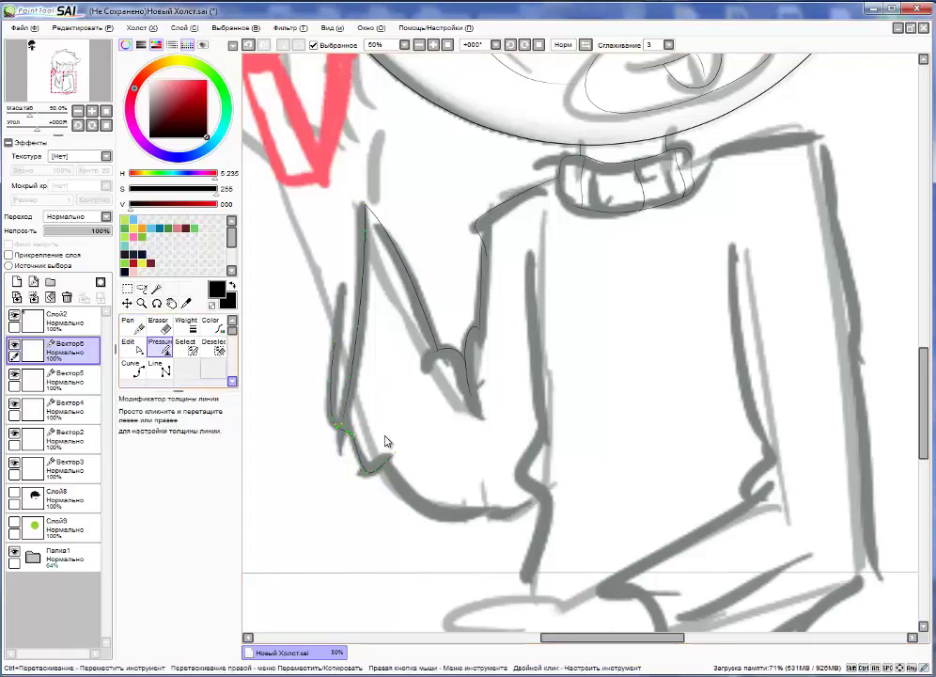
pyautogui.press('c')
pyautogui.press('v')
pyautogui.press('n')
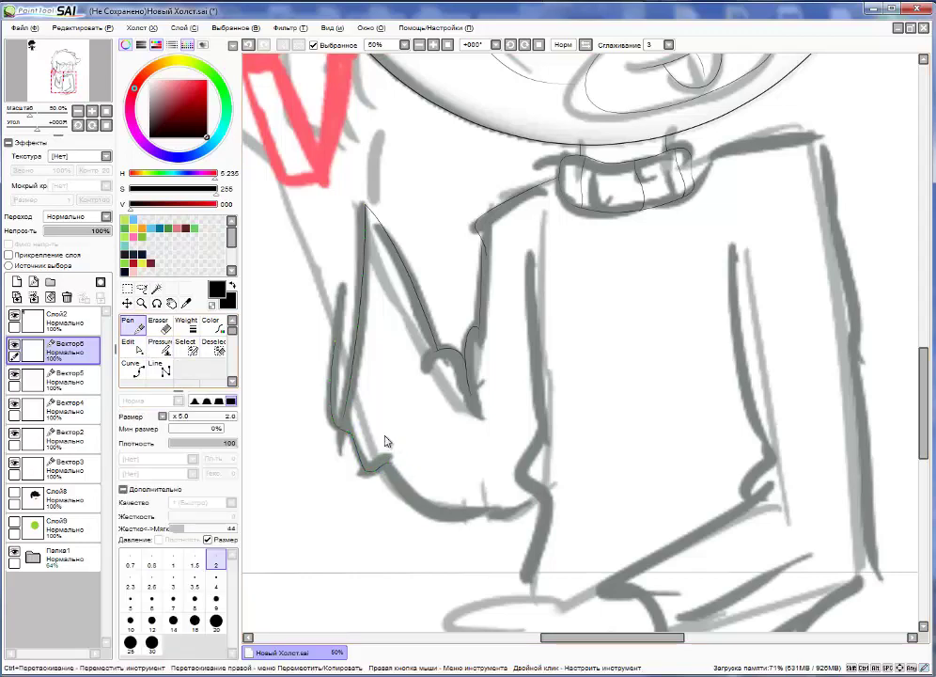
# - Ink the rounded underside of the left elbow from the wrinkle towards the torso and erase the overlap at the join
pyautogui.hotkey('ctrl', 't')
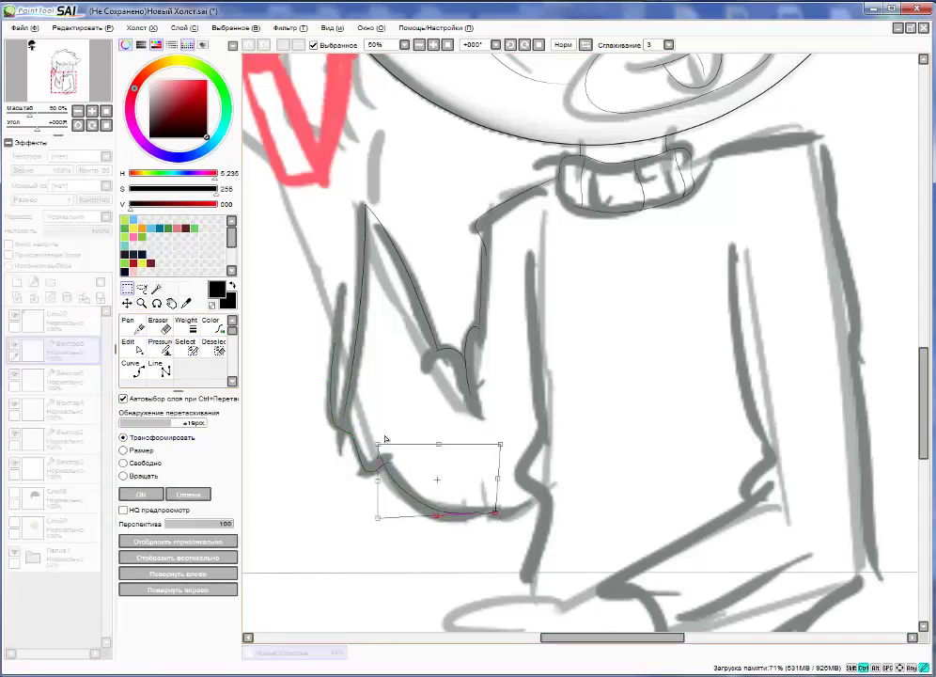
pyautogui.press('Escape')
pyautogui.press('e')
pyautogui.hotkey('ctrl', 't')
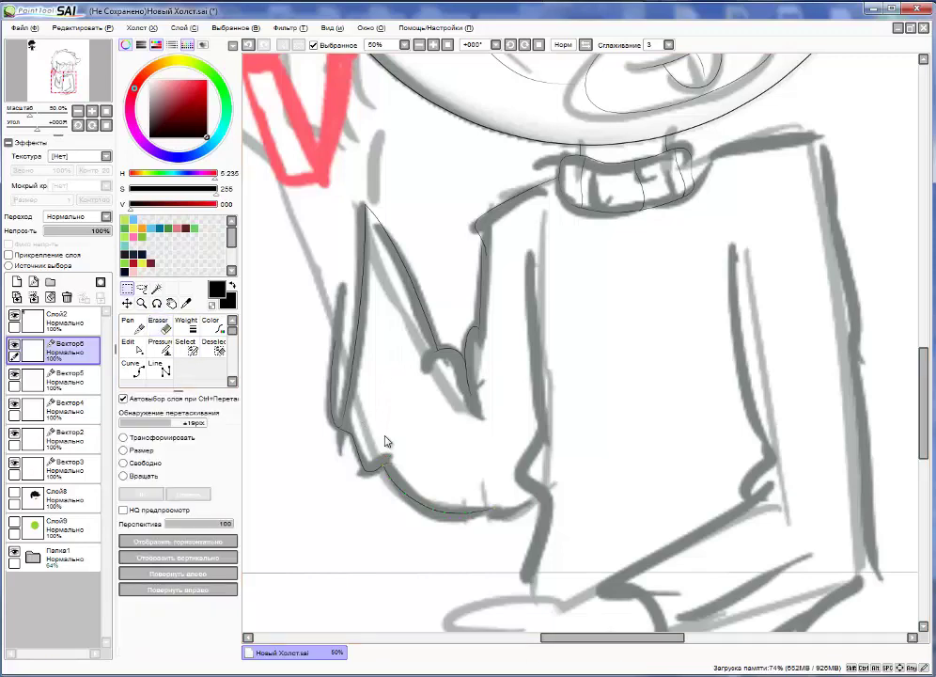
pyautogui.press('Escape')
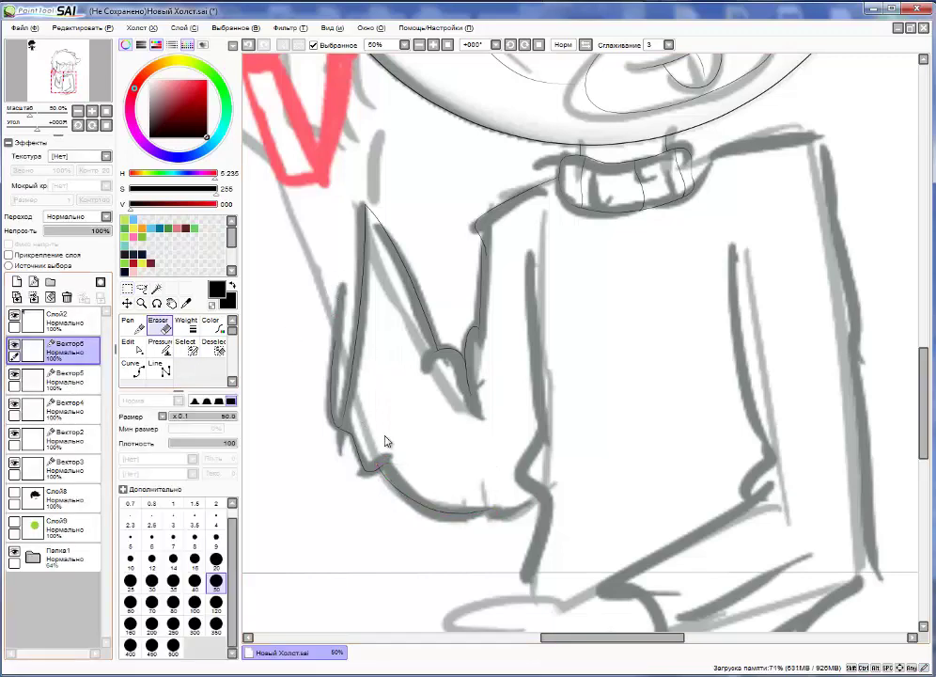
# - Check the arm's line art with the sketch folder hidden and show the sketch again
pyautogui.press('n')
pyautogui.scroll(-3, 384, 438)
pyautogui.click(15, 552)
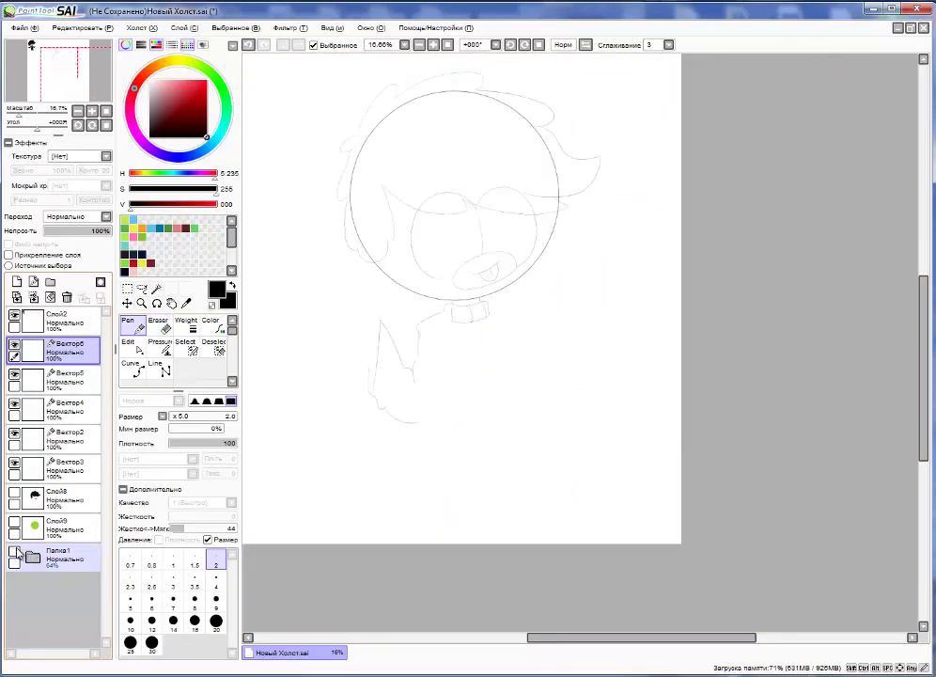
pyautogui.click(15, 552)
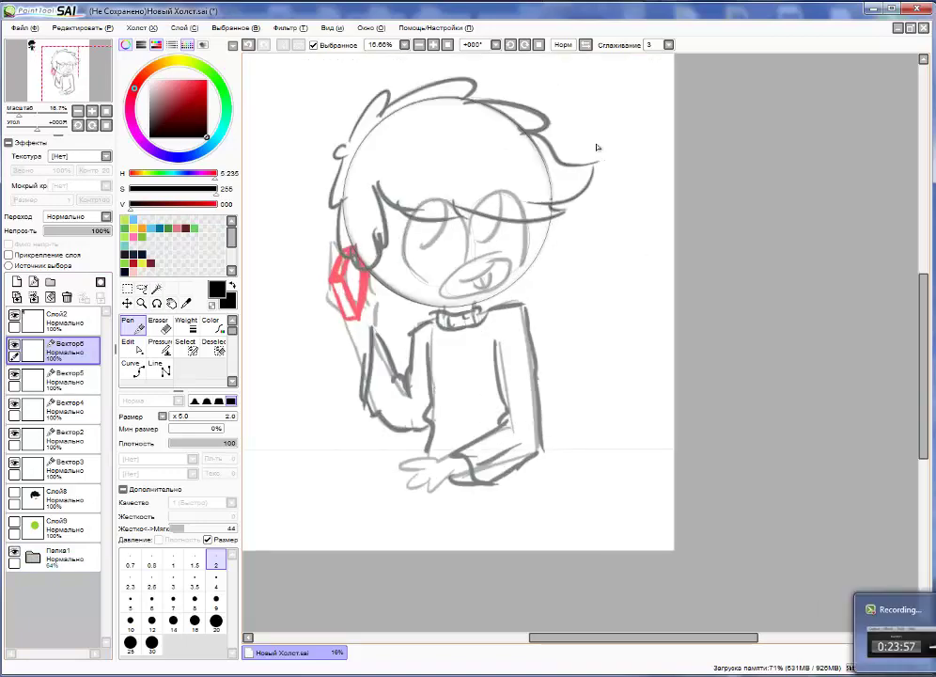
# - Ink the left side line of the sweater's torso from below the shoulder down to the waist fold
pyautogui.scroll(3, 448, 410)
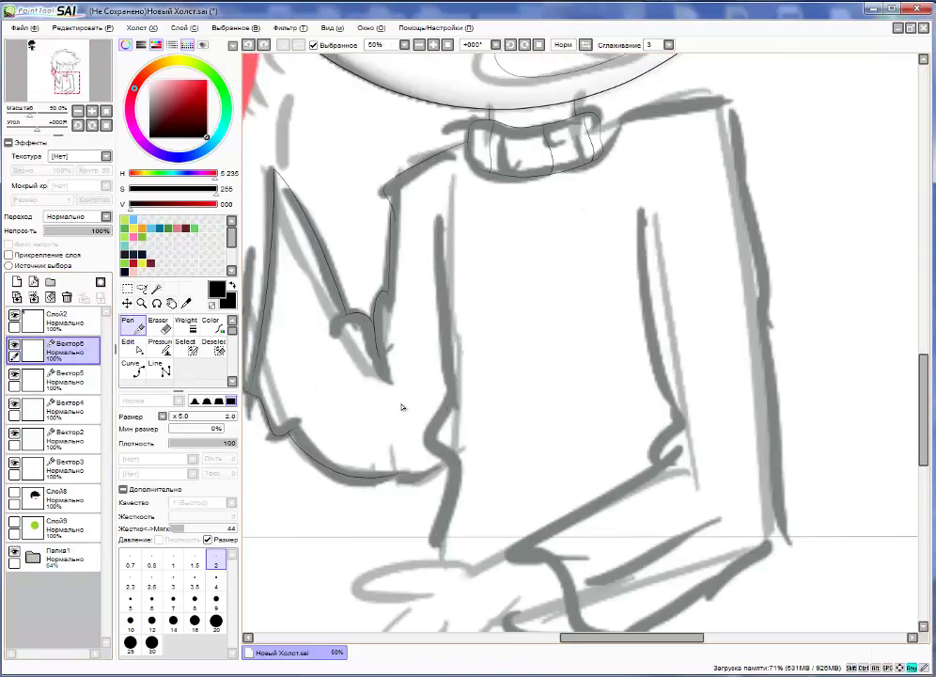
pyautogui.press('p')
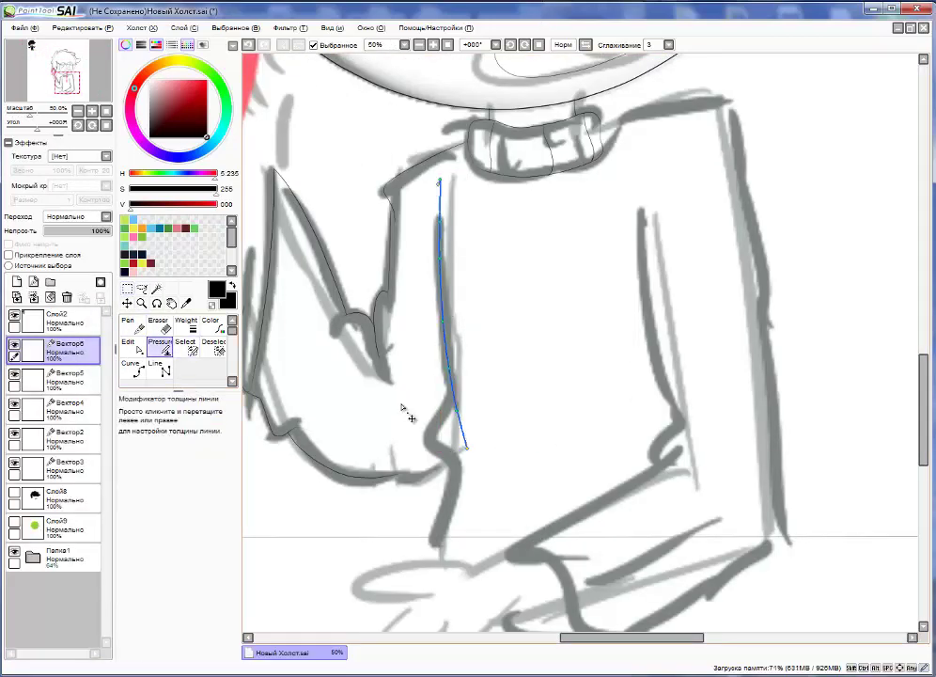
pyautogui.click(410, 418)
pyautogui.press('e')
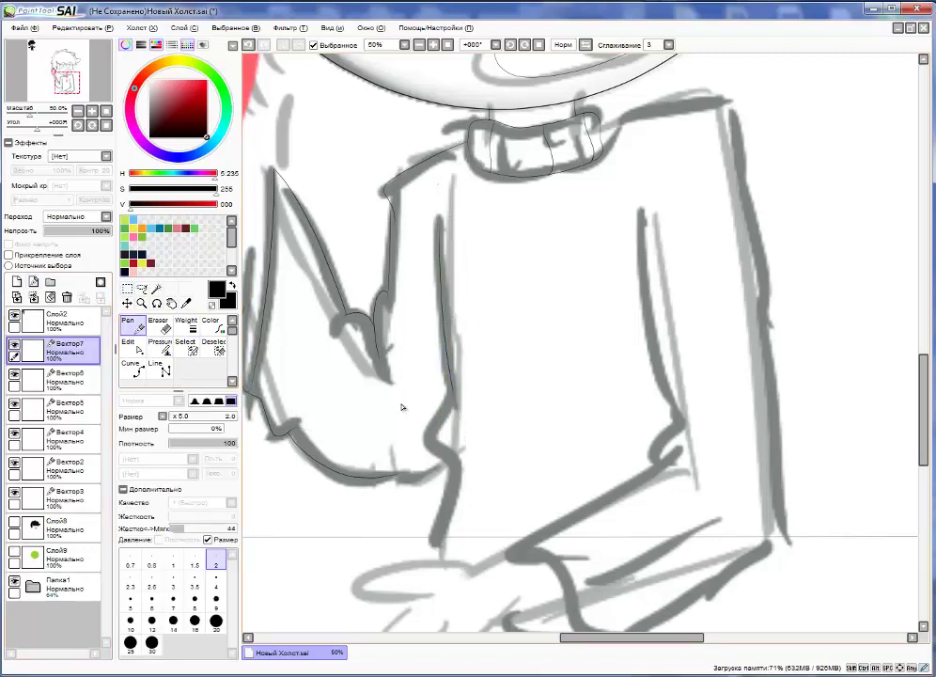
# - Ink the waist fold and the torso's lower side line on additional vector layers, following the sketch
pyautogui.hotkey('ctrl', 'shift', 'n')
pyautogui.press('n')
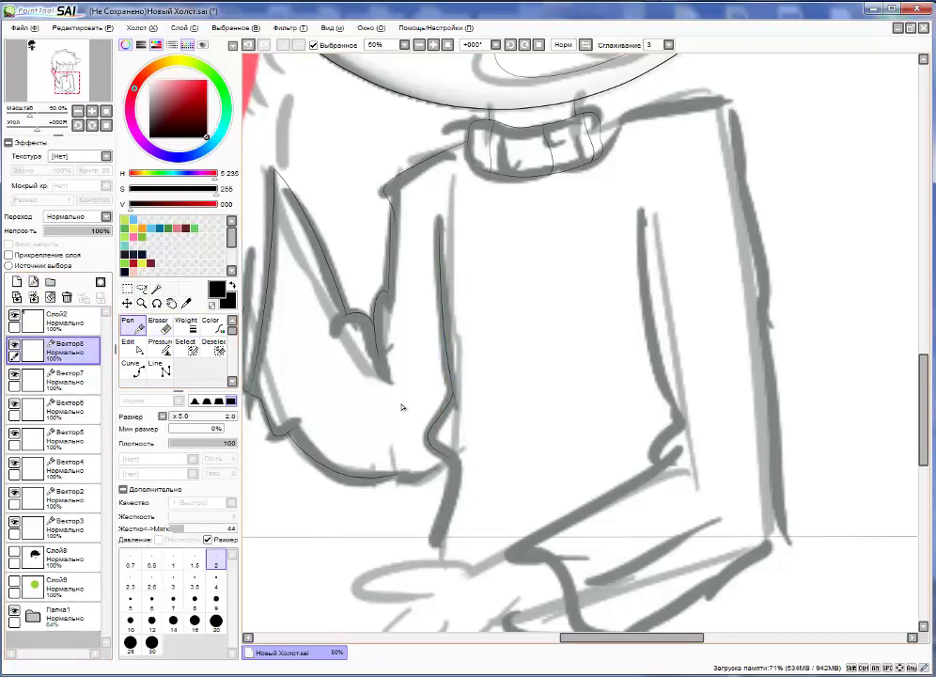
pyautogui.press('c')
pyautogui.scroll(1, 459, 514)
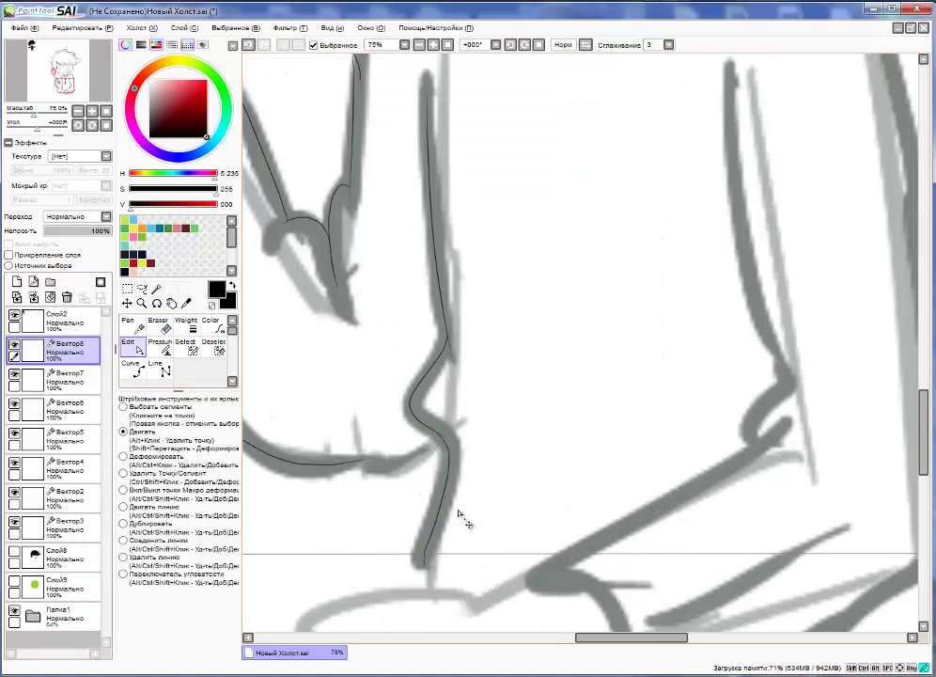
# - Trim and adjust the waist fold where it meets the side lines, and merge the torso line layers into Вектор6
pyautogui.press('e')
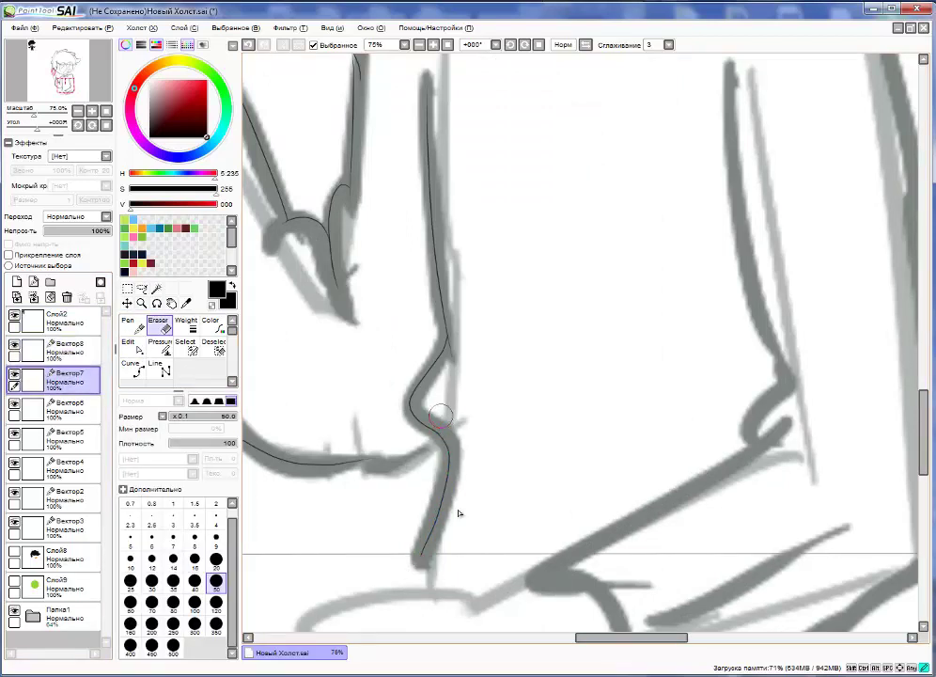
pyautogui.press('p')
pyautogui.press('c')
pyautogui.hotkey('ctrl', 'z')
pyautogui.hotkey('ctrl', 'z')
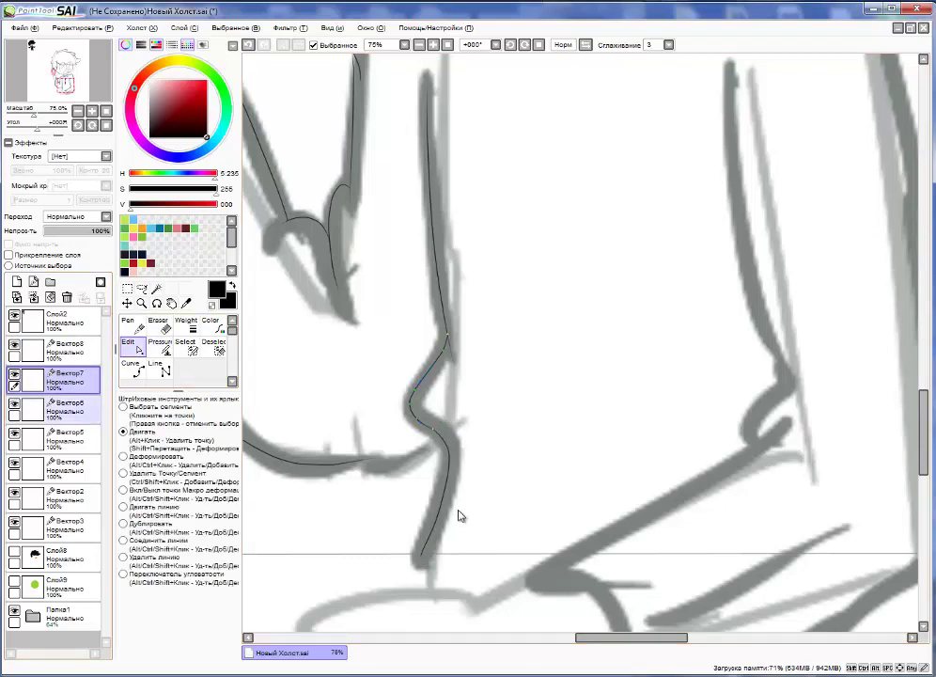
pyautogui.press('n')
pyautogui.scroll(-3, 459, 515)
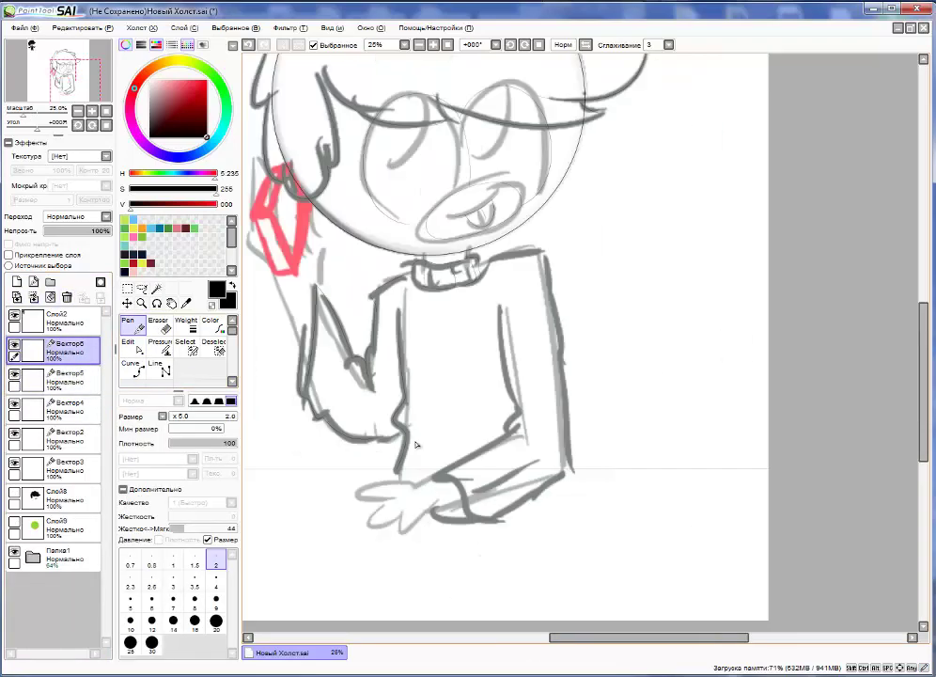
# - Ink the end of the raised arm's lower sleeve line up to the waist fold on a new vector layer and trim it
pyautogui.scroll(2, 459, 442)
pyautogui.hotkey('ctrl', 'y')
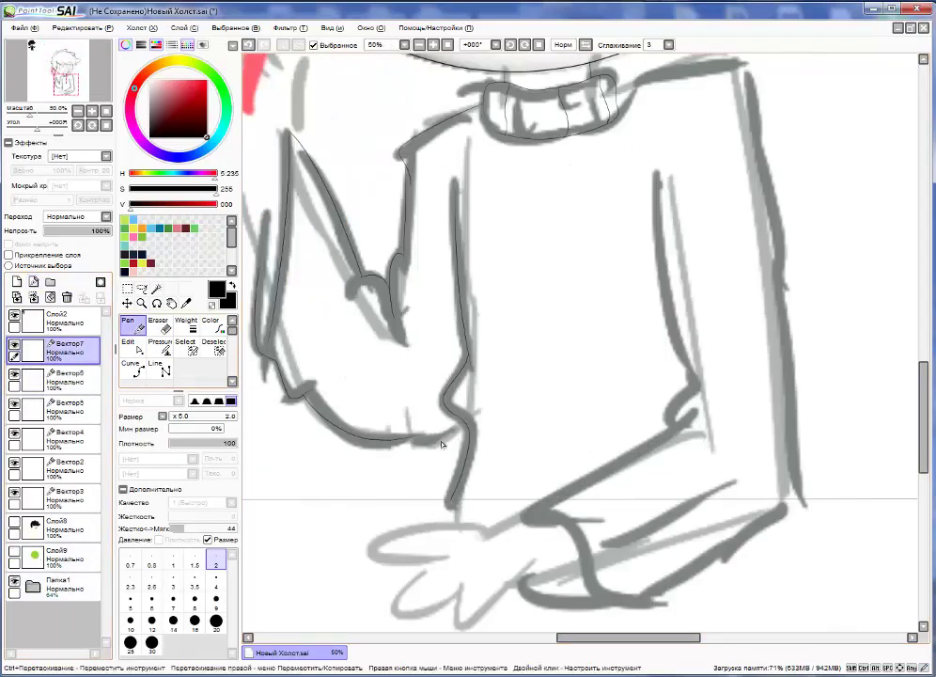
pyautogui.press('c')
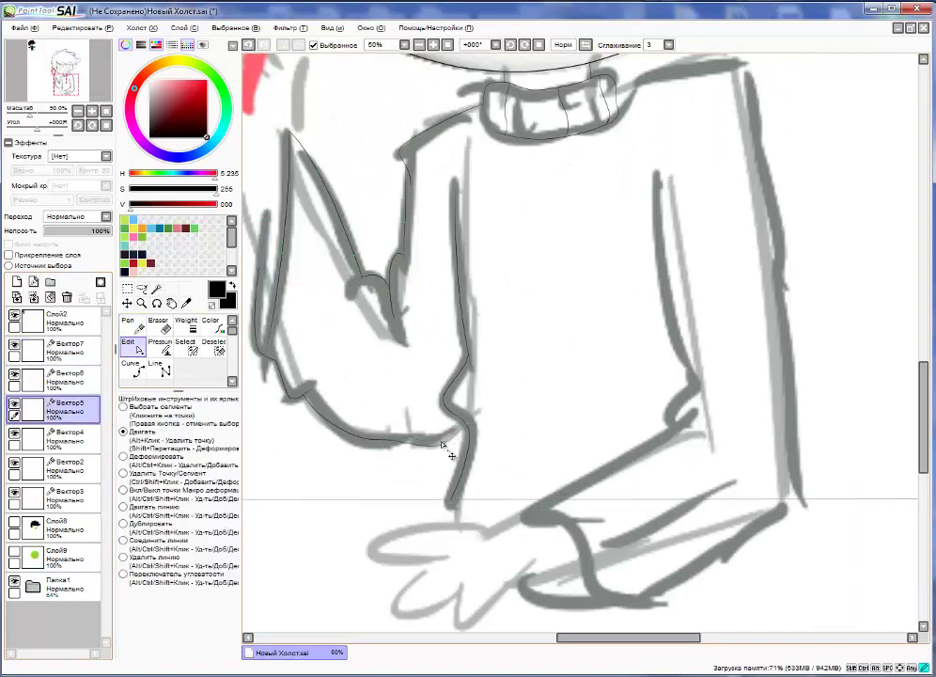
pyautogui.press('n')
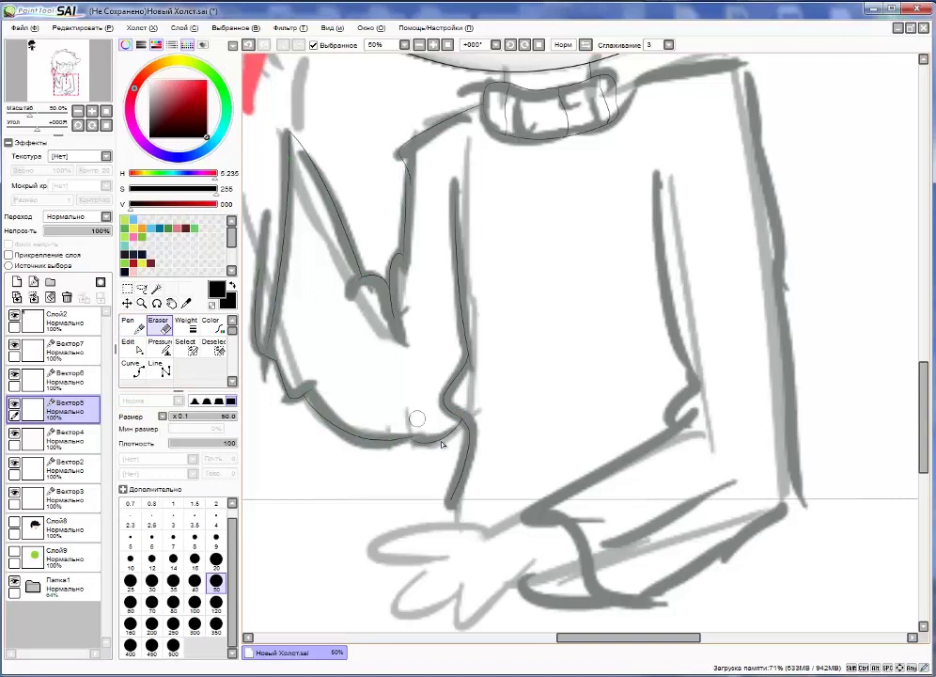
pyautogui.scroll(-2, 499, 351)
# - Hide the sketch folder, merge Вектор6 and Вектор7 into Вектор5, and show the sketch again
pyautogui.click(14, 583)
pyautogui.scroll(1, 470, 282)
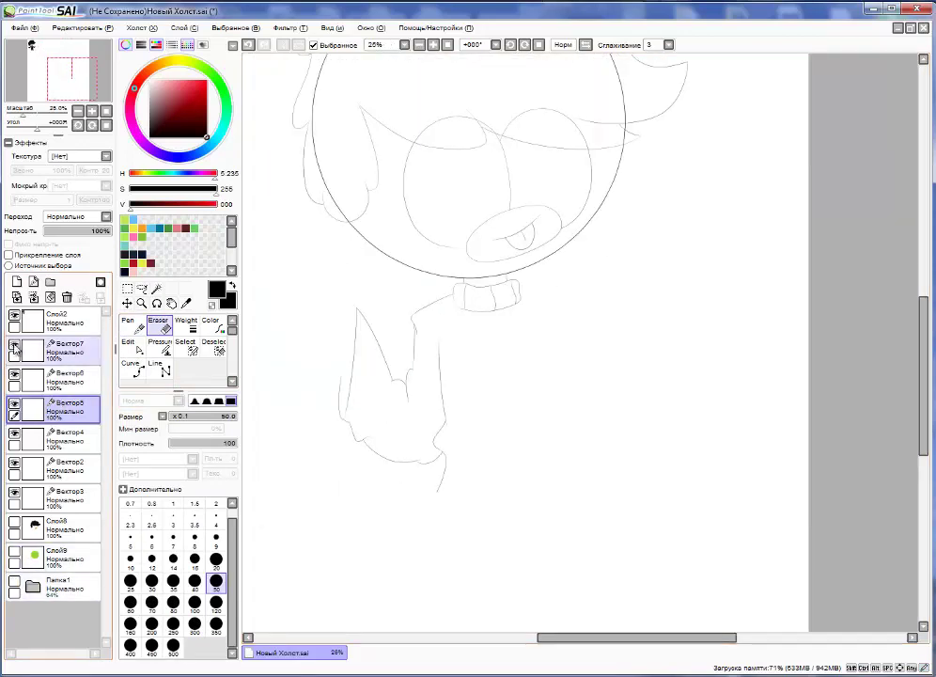
pyautogui.click(28, 379)
pyautogui.hotkey('ctrl', 'e')
pyautogui.doubleClick(24, 348)
pyautogui.press('Escape')
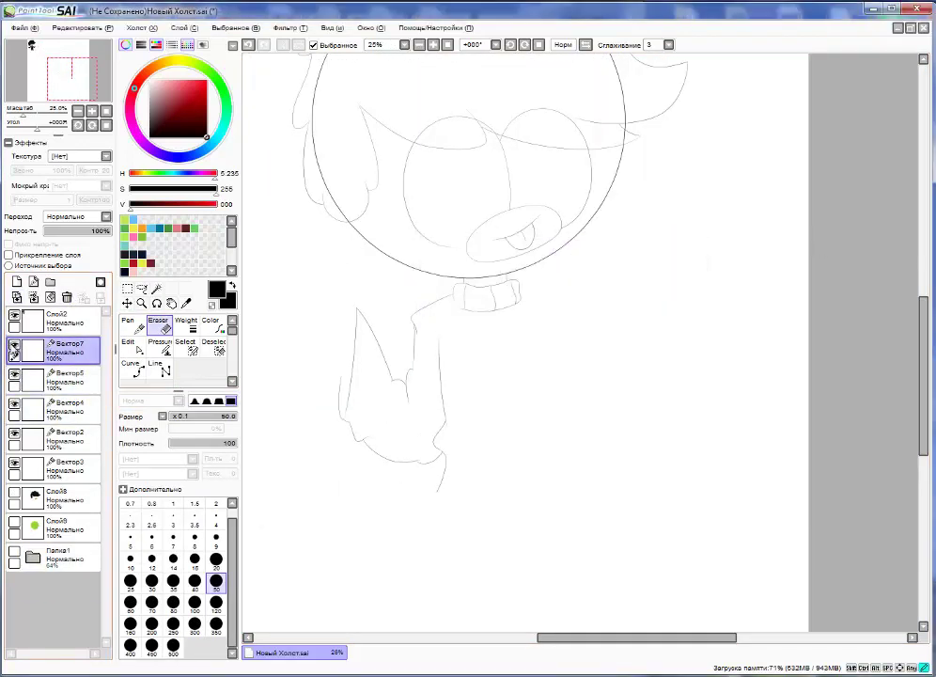
pyautogui.hotkey('ctrl', 'e')
pyautogui.scroll(3, 345, 422)
pyautogui.scroll(-3, 429, 428)
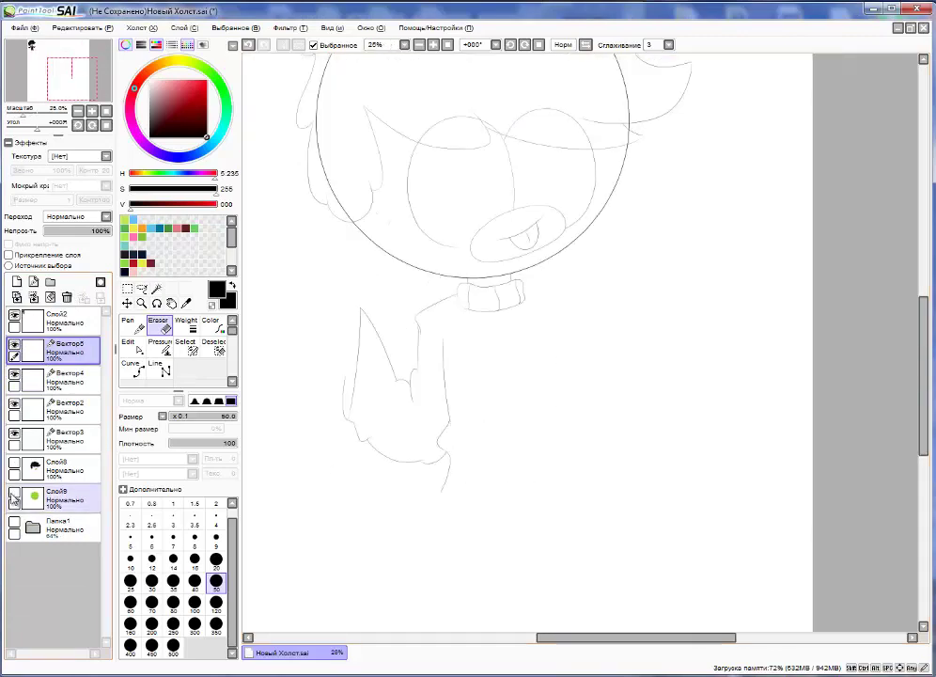
pyautogui.click(14, 491)
pyautogui.click(14, 492)
pyautogui.click(14, 521)
# - Ink the other shoulder line from the collar to the shoulder corner on a new vector layer and transform it to fit the sketch
pyautogui.scroll(1, 451, 439)
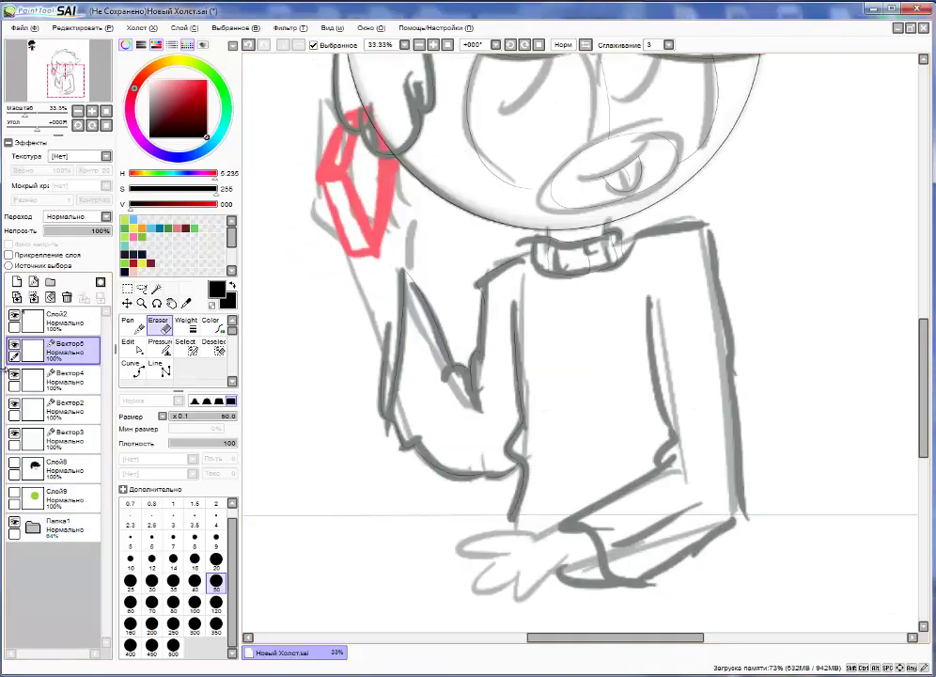
pyautogui.scroll(-1, 451, 440)
pyautogui.click(33, 282)
pyautogui.click(132, 324)
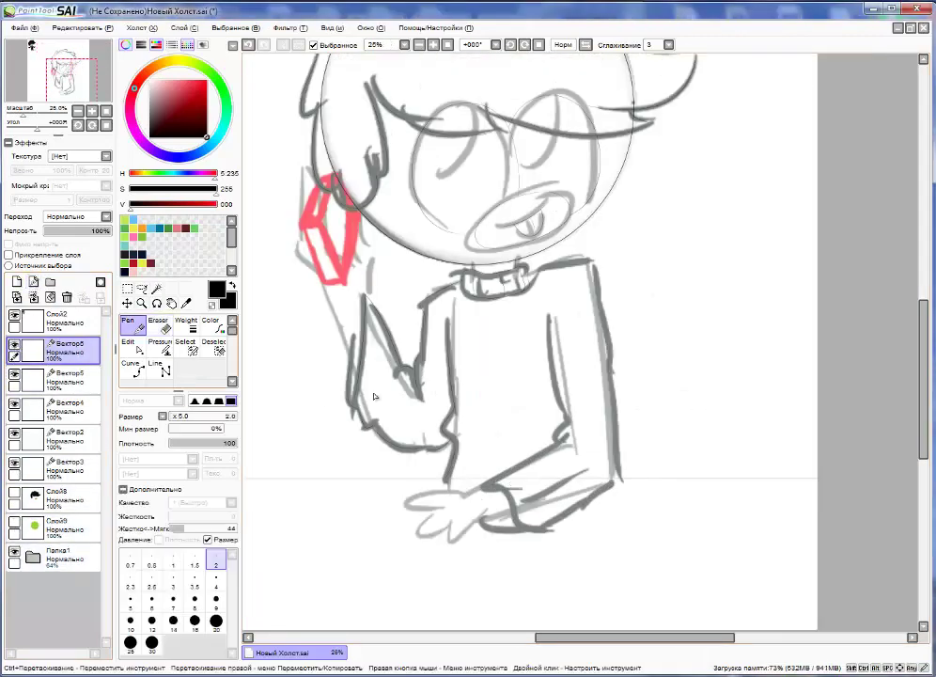
pyautogui.scroll(2, 541, 293)
pyautogui.hotkey('ctrl', 't')
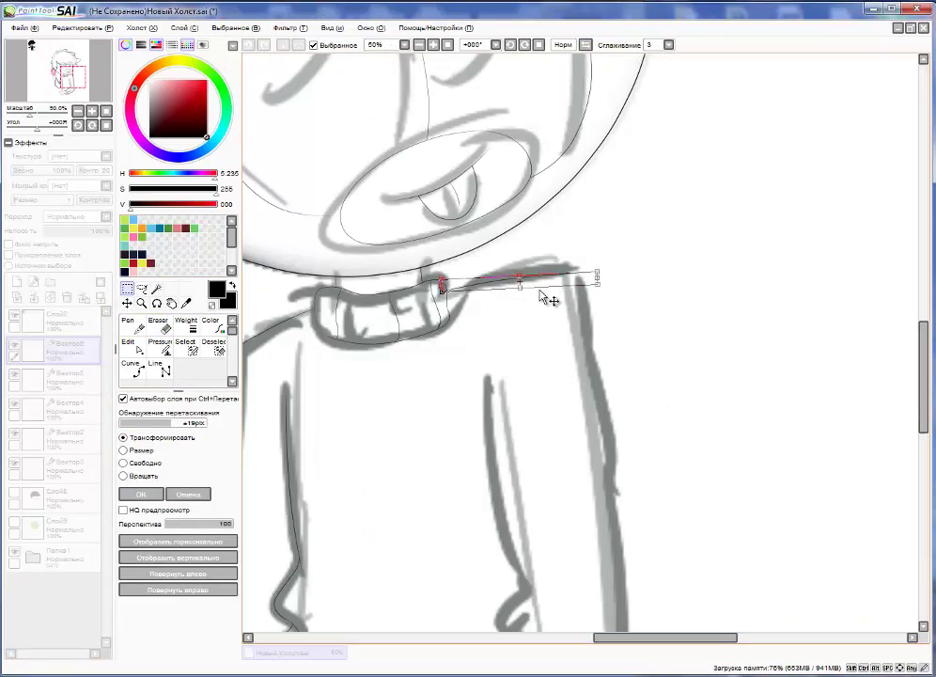
pyautogui.press('Return')
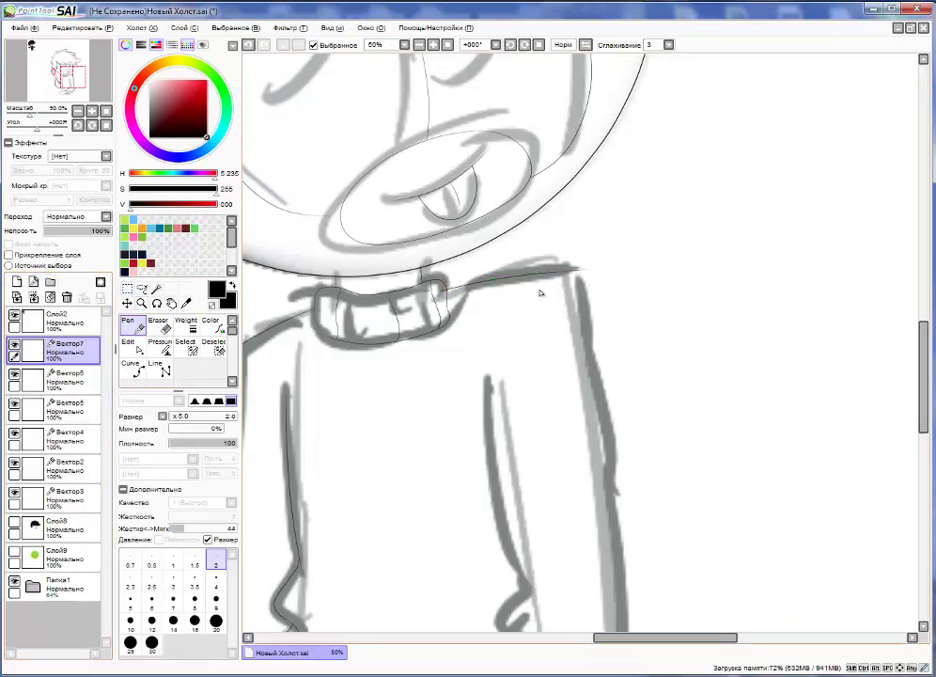
# - Ink the upper outer arm line below the shoulder corner on Вектор7 and tidy both shoulder lines where they meet the collar
pyautogui.hotkey('ctrl', 't')
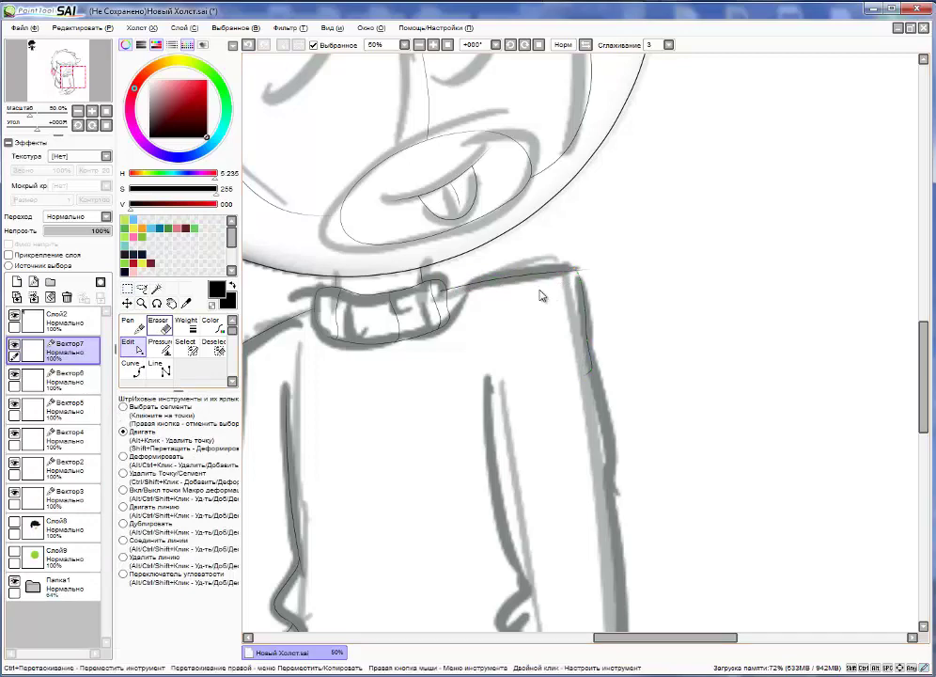
pyautogui.press('Escape')
pyautogui.press('e')
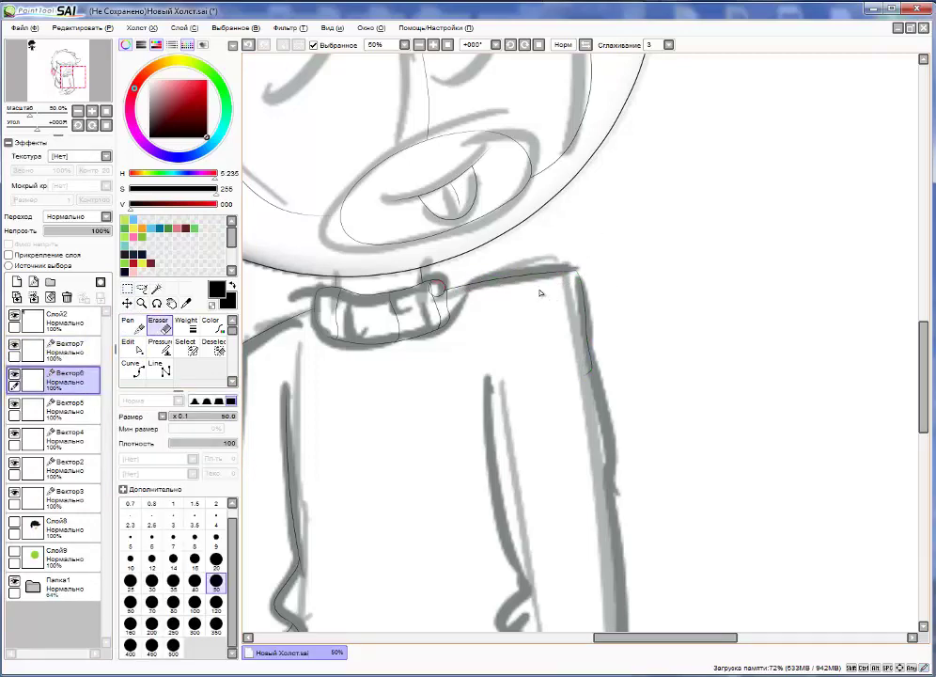
pyautogui.press('-')
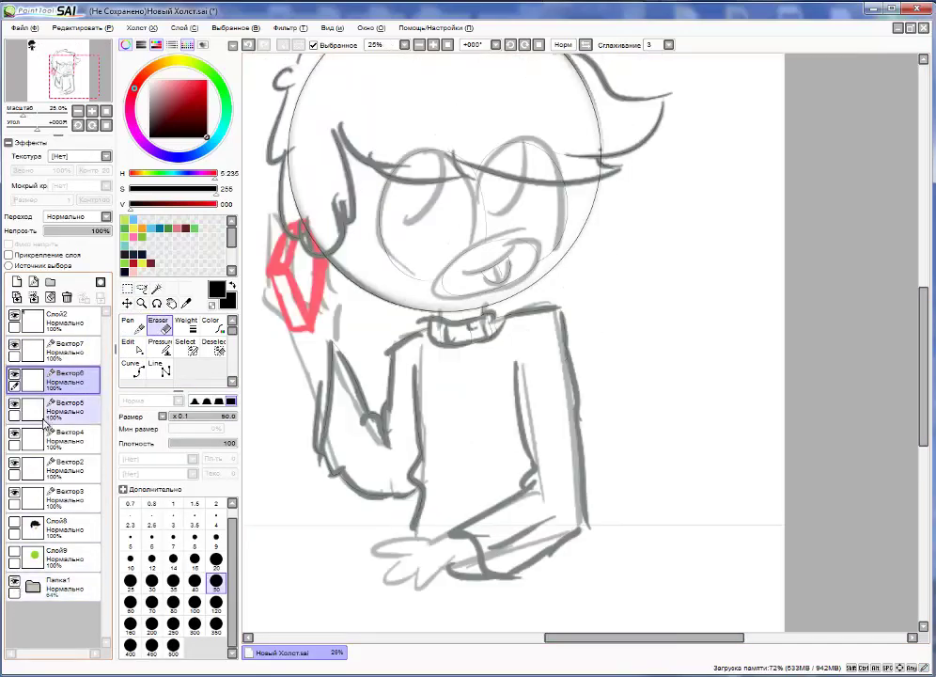
pyautogui.click(129, 352)
pyautogui.scroll(1, 407, 350)
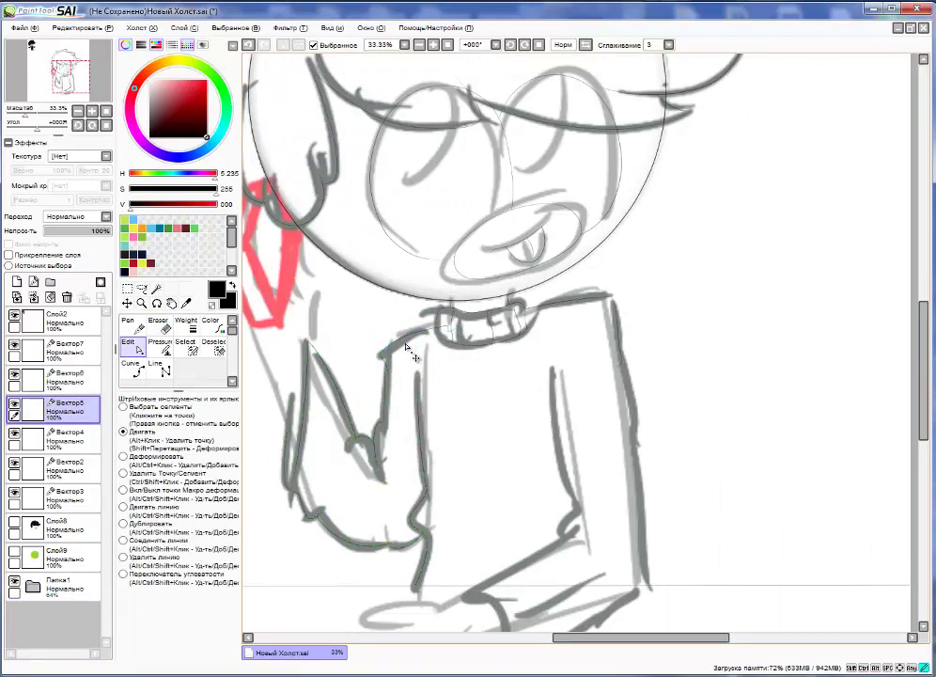
pyautogui.press('e')
# - Check the shoulder and collar line art with the sketch folder hidden and show the sketch again
pyautogui.scroll(-2, 406, 347)
pyautogui.click(15, 583)
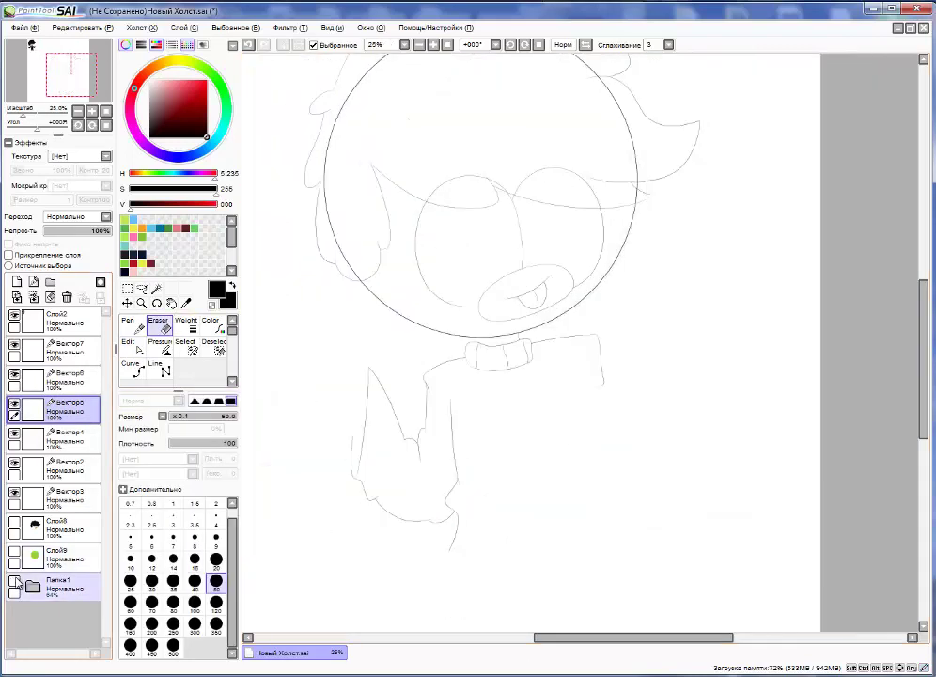
pyautogui.click(17, 352)
pyautogui.press('n')
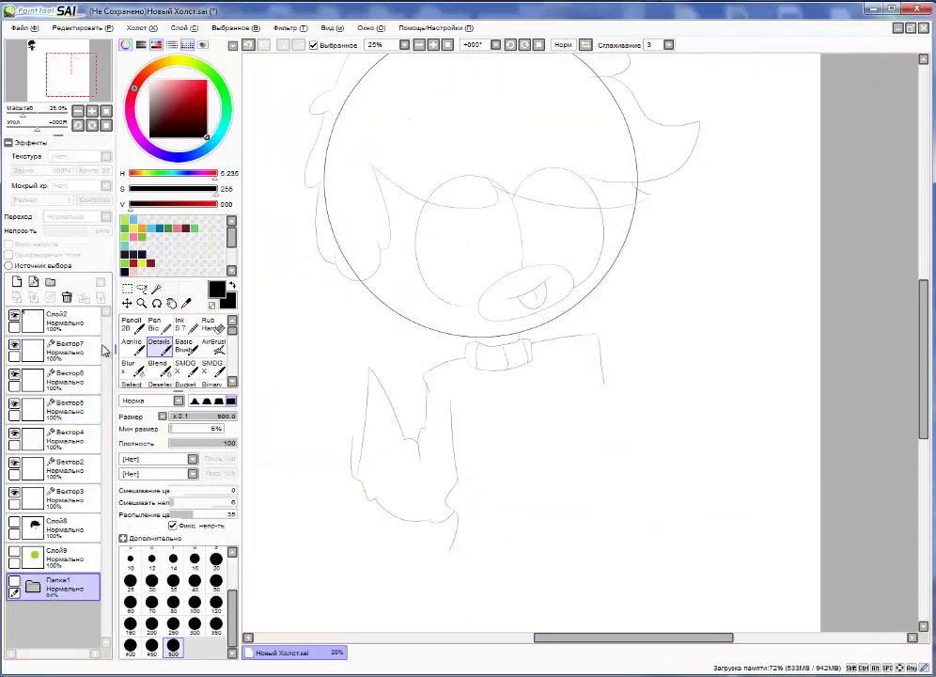
pyautogui.click(14, 582)
# - Continue the outer arm line down along the sketch and clean up the joint between its segments
pyautogui.scroll(4, 516, 382)
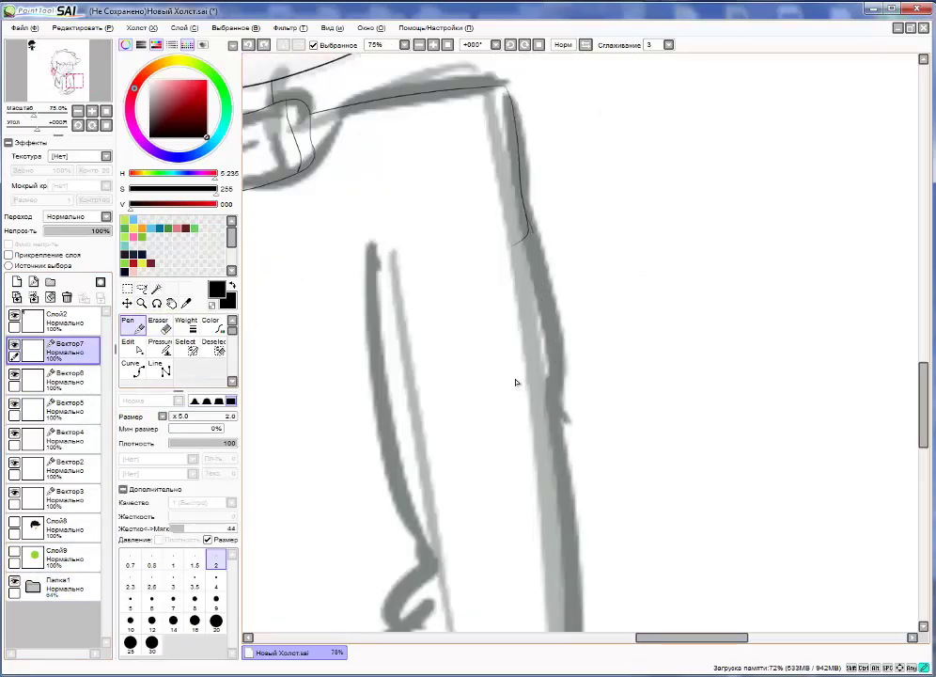
pyautogui.scroll(-2, 531, 442)
pyautogui.press('ctrl')
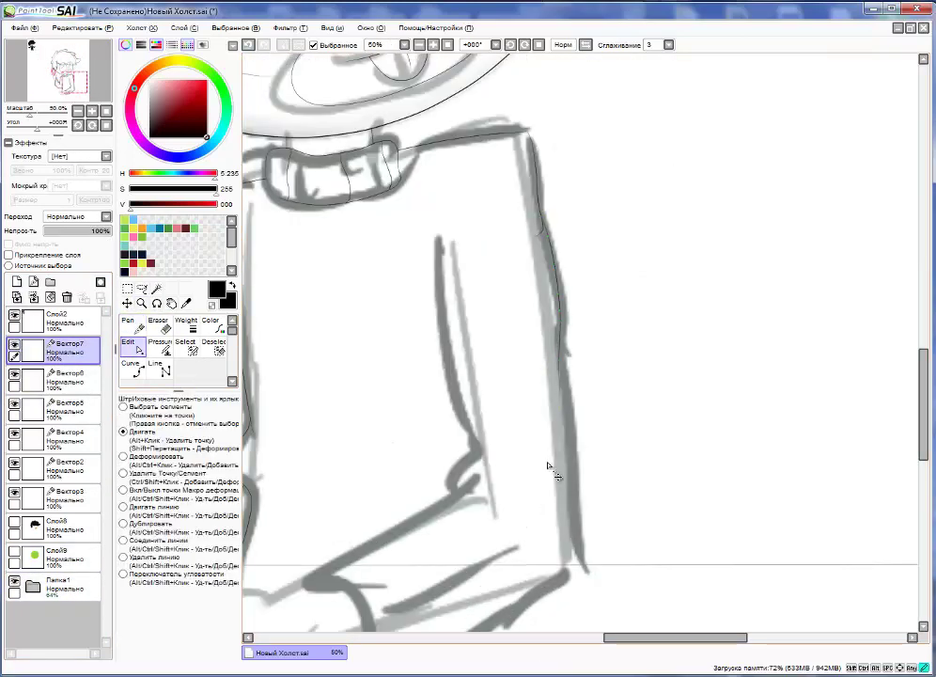
pyautogui.press('e')
pyautogui.click(56, 377)
pyautogui.press('ctrl')
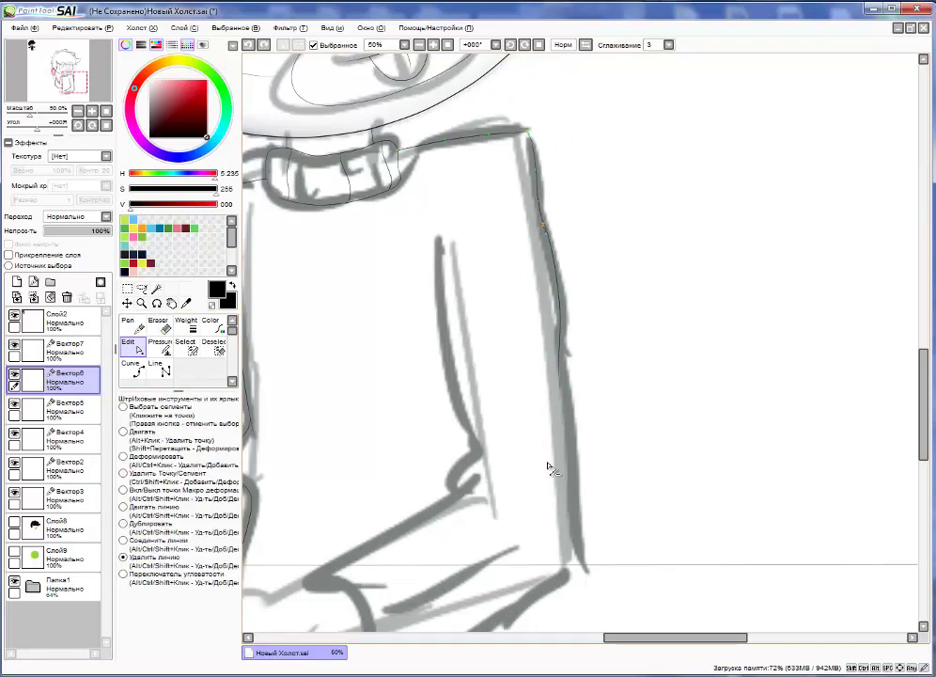
pyautogui.keyDown('ctrl'); pyautogui.click(548, 467); pyautogui.keyUp('ctrl')
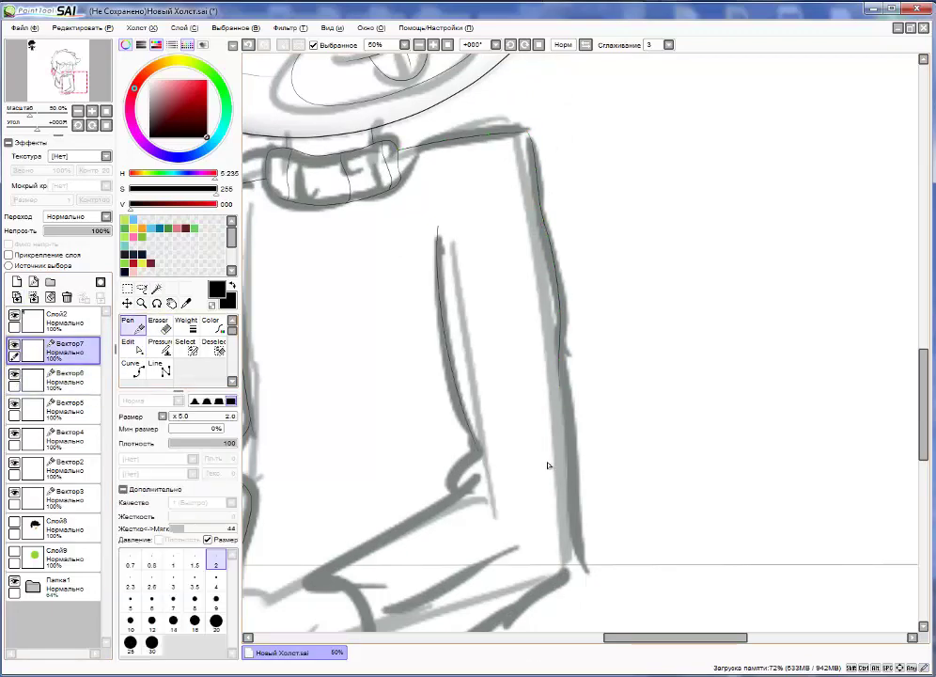
# - Ink the lowered arm's inner line on Вектор7 and the elbow fold on Вектор8, following the sketch
pyautogui.hotkey('ctrl', 't')
pyautogui.press('Return')
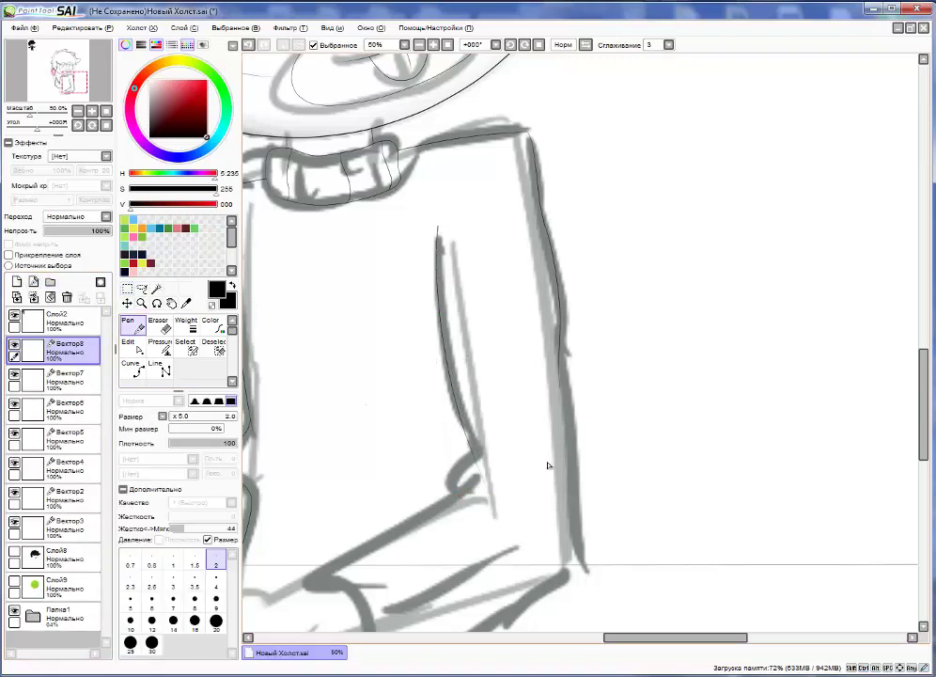
pyautogui.press('e')
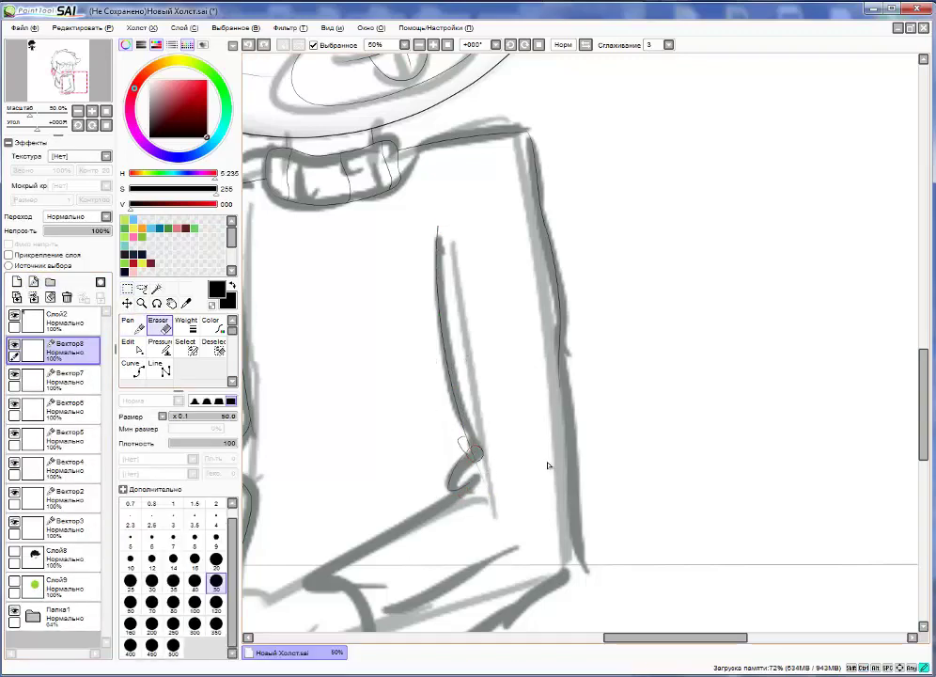
pyautogui.press('p')
# - Join the elbow fold to the inner arm line, erase the line's overshoot below the fold, and check it without the sketch
pyautogui.scroll(2, 503, 470)
pyautogui.press('ctrl')
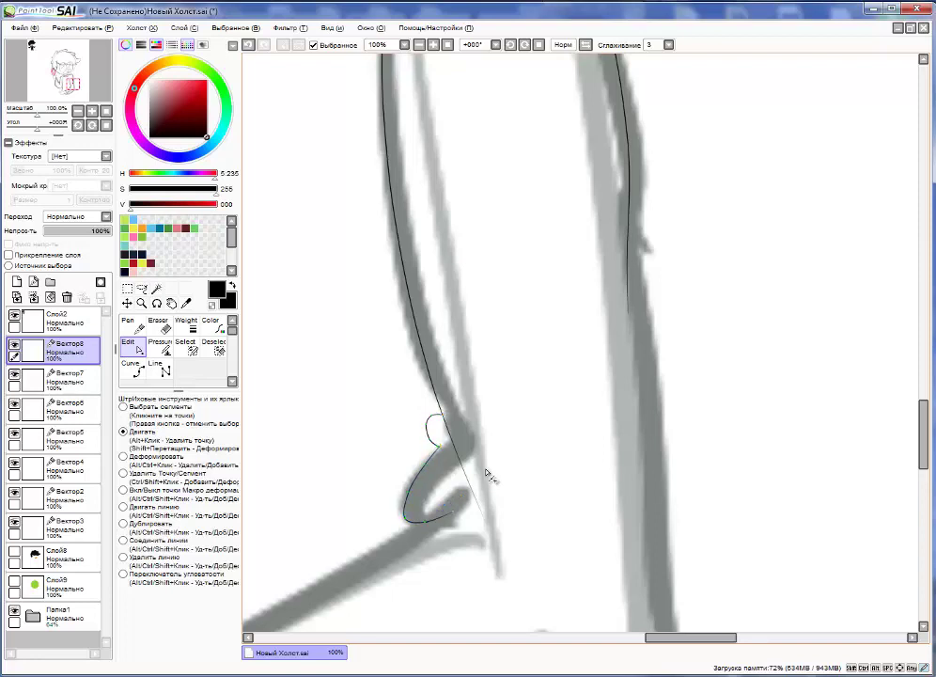
pyautogui.press('e')
pyautogui.press('pagedown')
pyautogui.press('v')
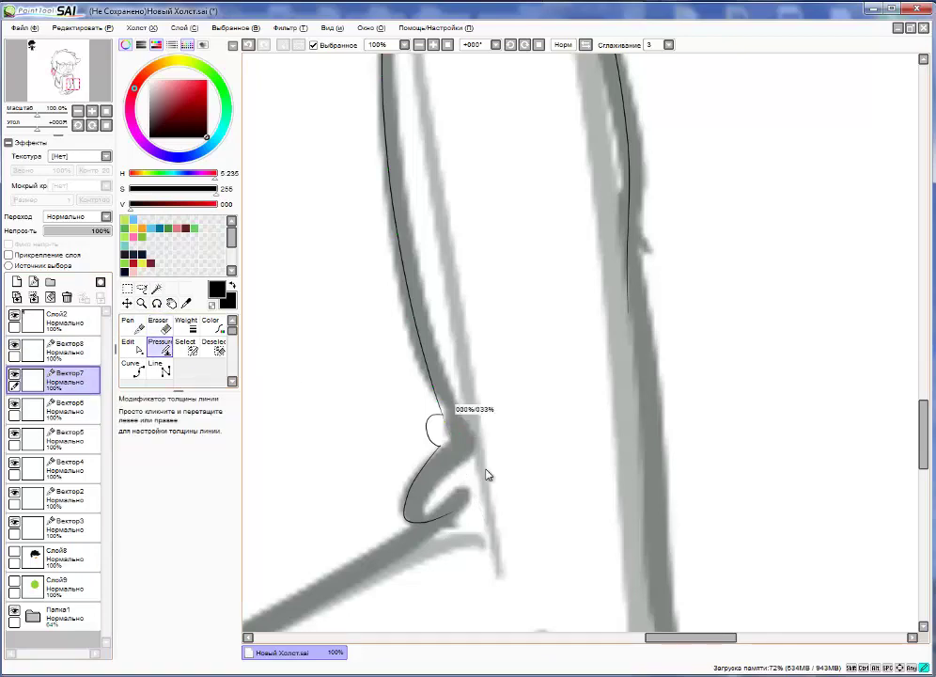
pyautogui.press('n')
pyautogui.scroll(-3, 460, 438)
pyautogui.click(13, 611)
pyautogui.click(13, 611)
# - Transform the inner arm line to follow the sketch, trim its upper end and adjust the line thickness
pyautogui.scroll(1, 450, 366)
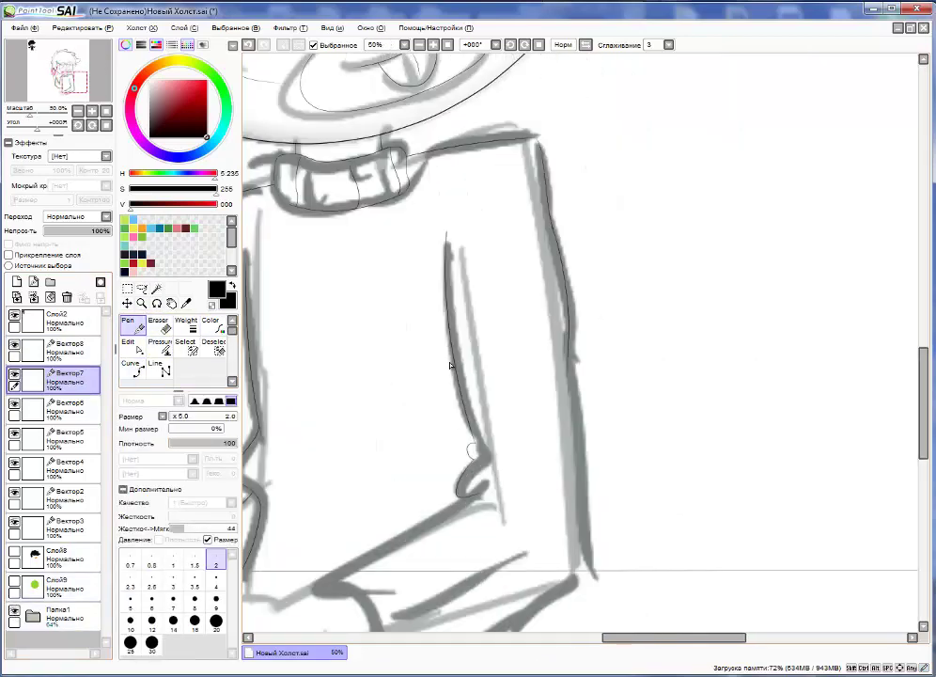
pyautogui.hotkey('ctrl', 't')
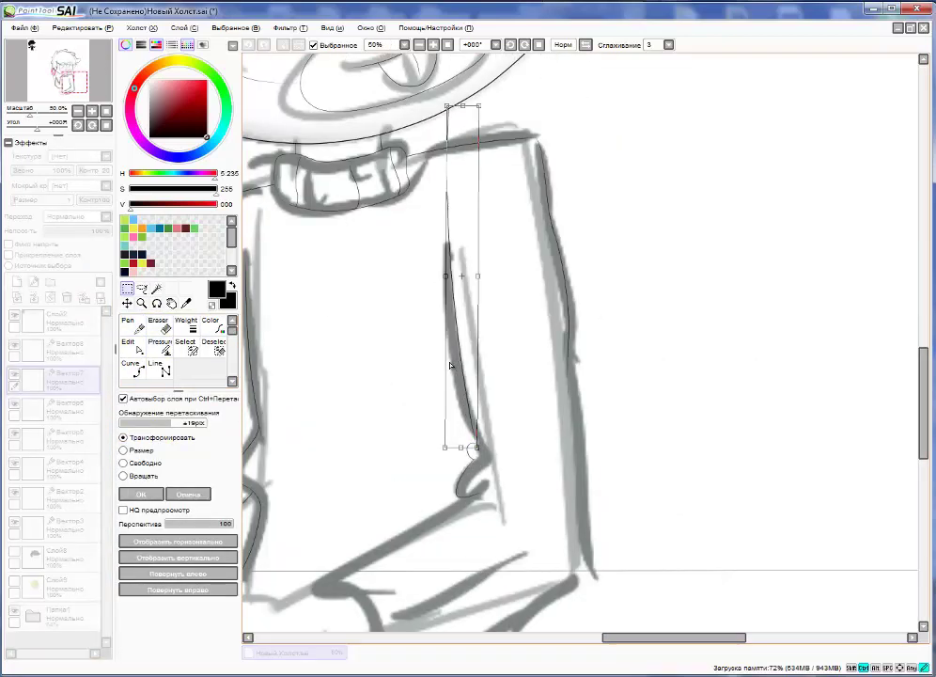
pyautogui.press('Return')
pyautogui.press('e')
pyautogui.press('v')
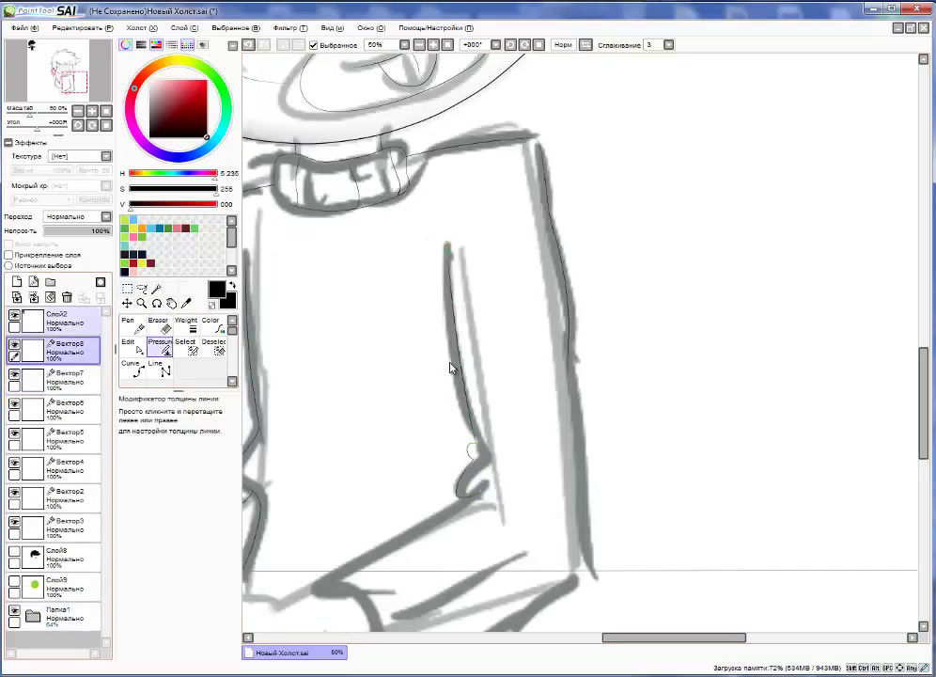
pyautogui.press('n')
# - Ink the forearm's upper line from the elbow fold to the cuff, transform it to the sketch and adjust its thickness
pyautogui.scroll(-1, 513, 414)
pyautogui.scroll(-1, 513, 413)
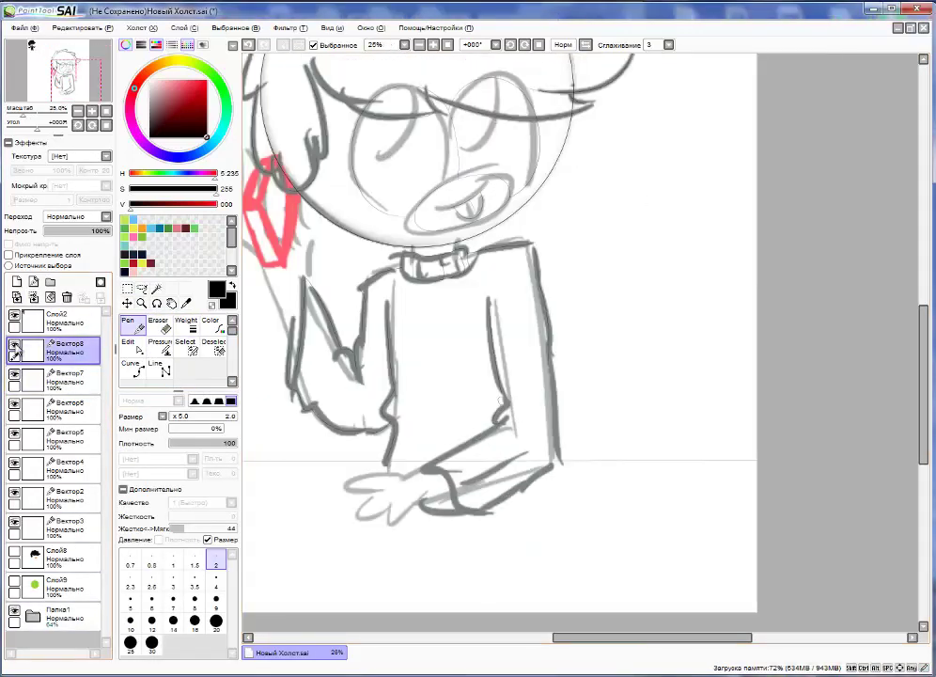
pyautogui.scroll(2, 513, 414)
pyautogui.scroll(1, 511, 457)
pyautogui.moveTo(366, 472); pyautogui.dragTo(639, 280)
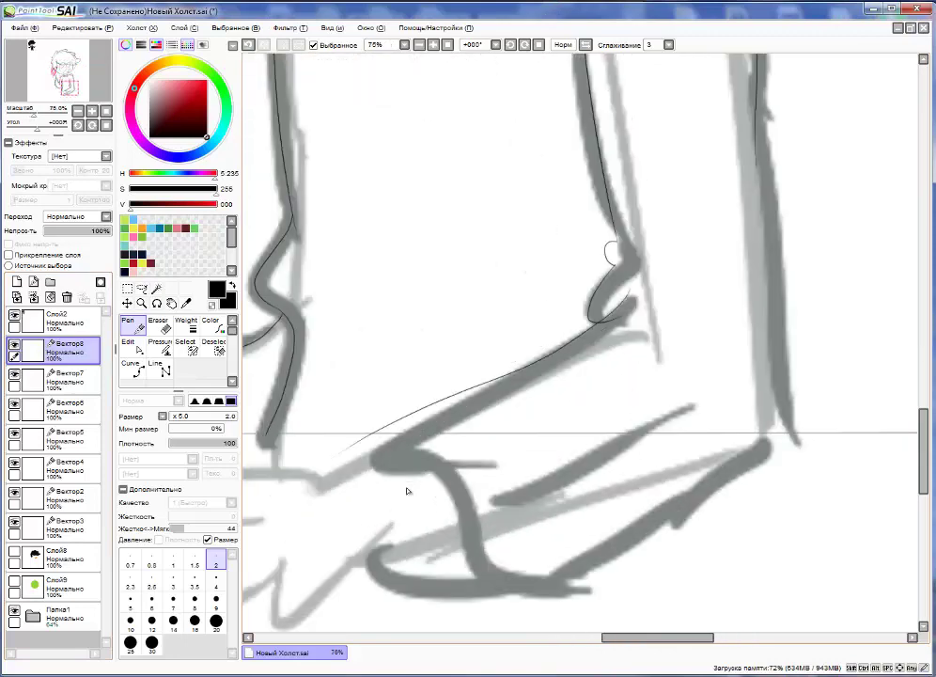
pyautogui.hotkey('ctrl', 't')
pyautogui.moveTo(365, 471); pyautogui.dragTo(325, 469)
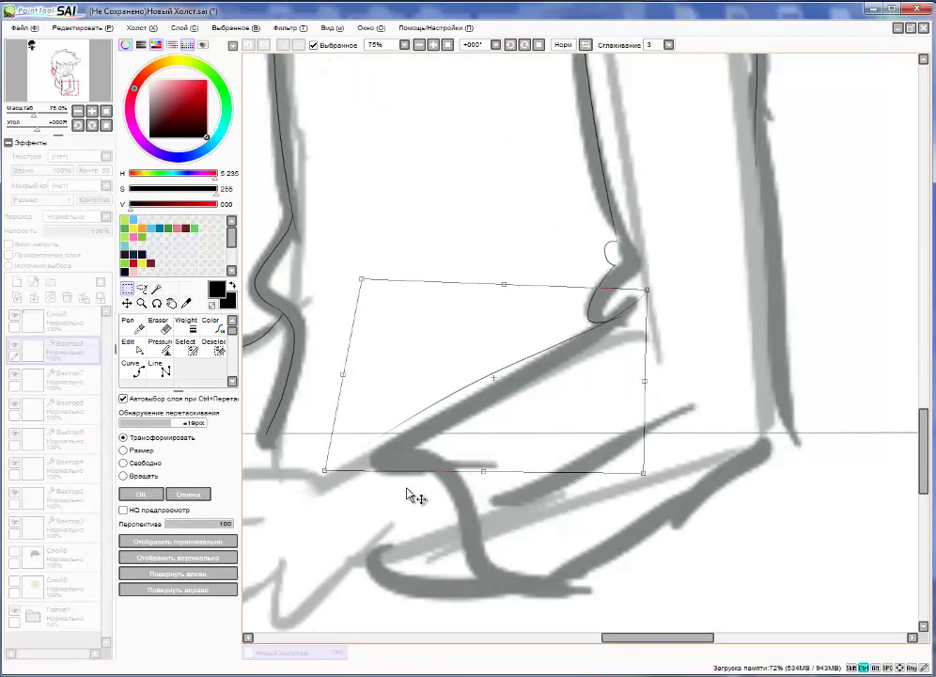
pyautogui.press('Return')
pyautogui.press('e')
pyautogui.press('p')
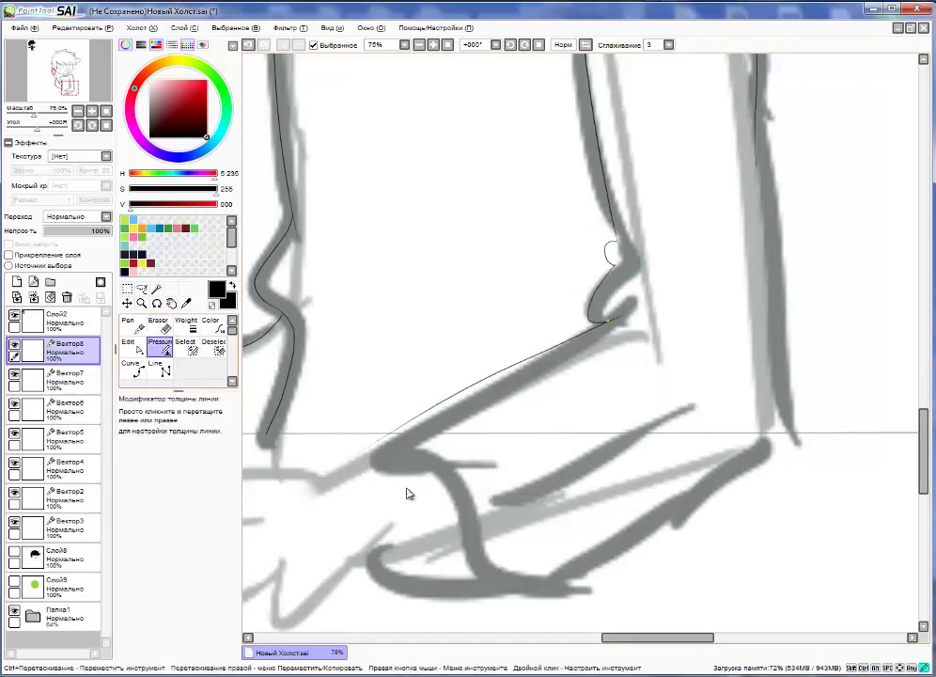
# - Ink the curved sleeve cuff line at the wrist and move its points to match the sketch
pyautogui.press('n')
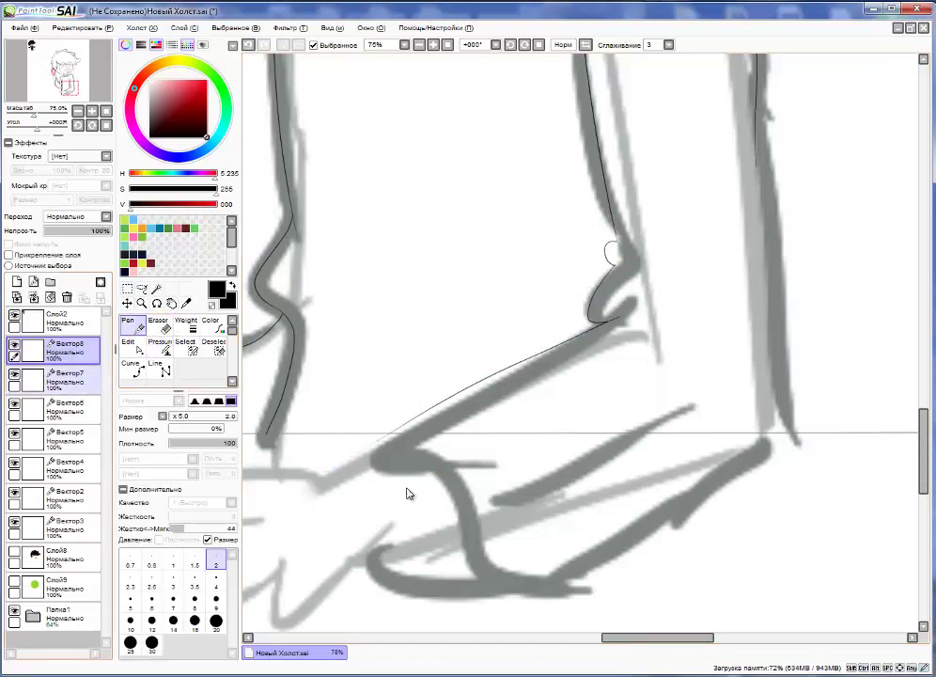
pyautogui.scroll(-3, 542, 455)
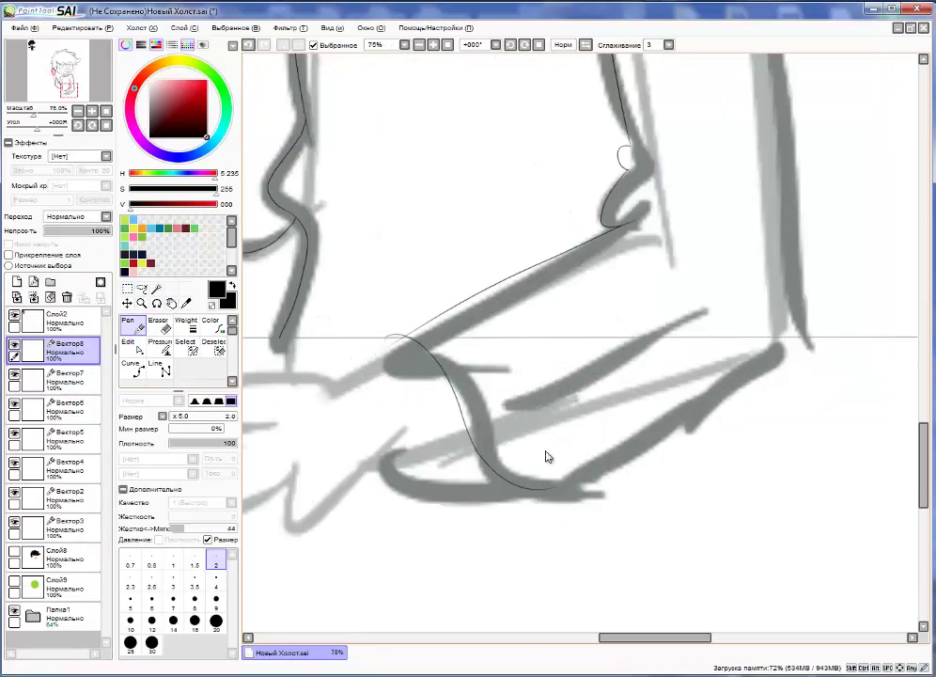
pyautogui.hotkey('ctrl', 't')
pyautogui.press('Escape')
pyautogui.press('d')
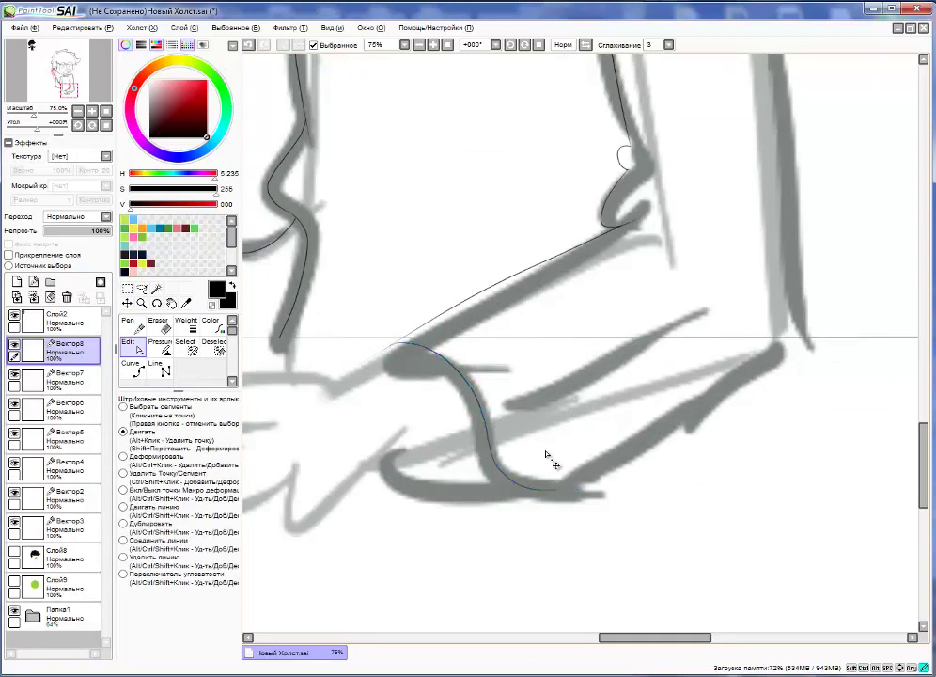
pyautogui.press('n')
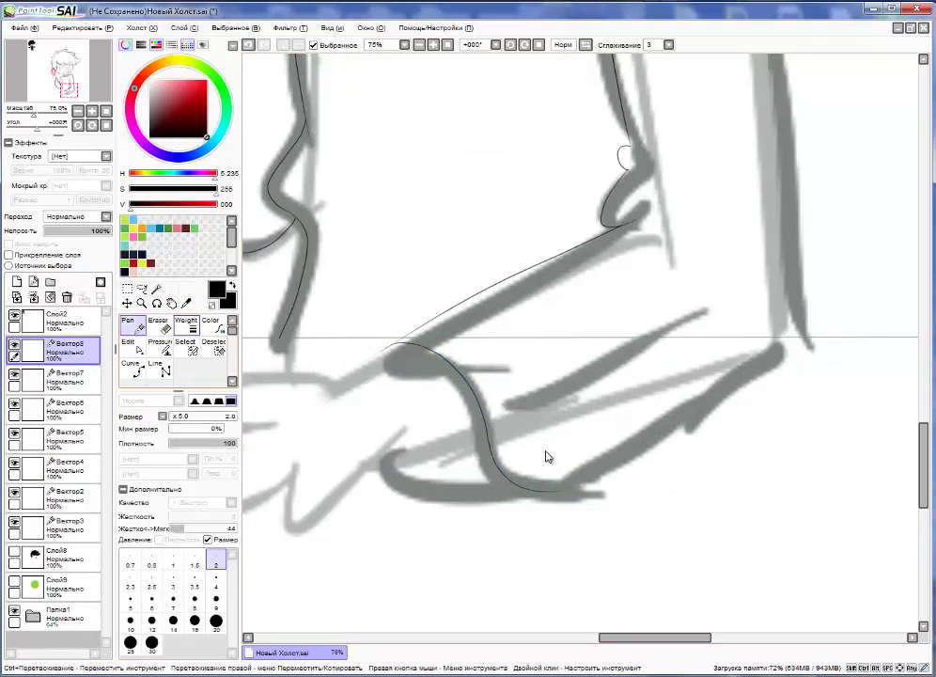
# - Ink the lower curve of the sleeve cuff beneath the hand
pyautogui.scroll(-4, 436, 431)
pyautogui.scroll(3, 436, 431)
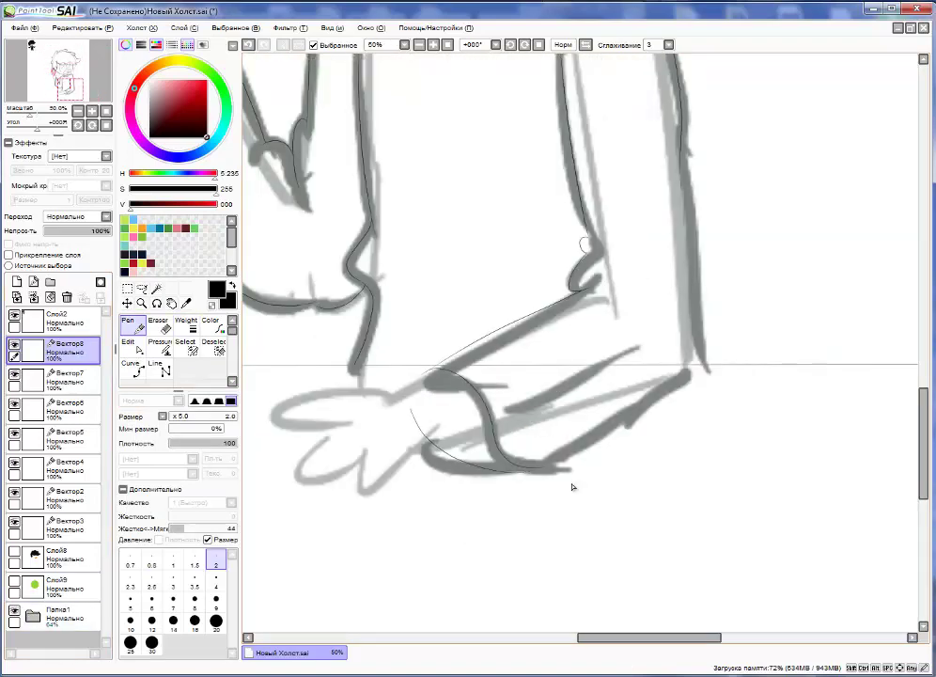
# - Transform the lower sleeve-cuff curve to follow the sketch and refine its ends
pyautogui.hotkey('ctrl', 't')
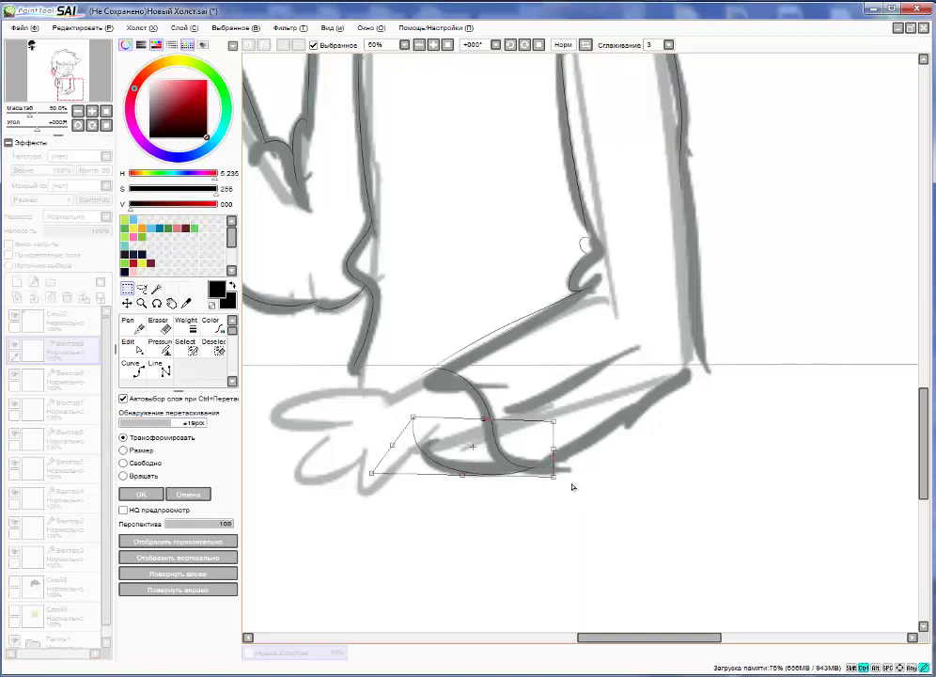
pyautogui.press('Return')
pyautogui.press('e')
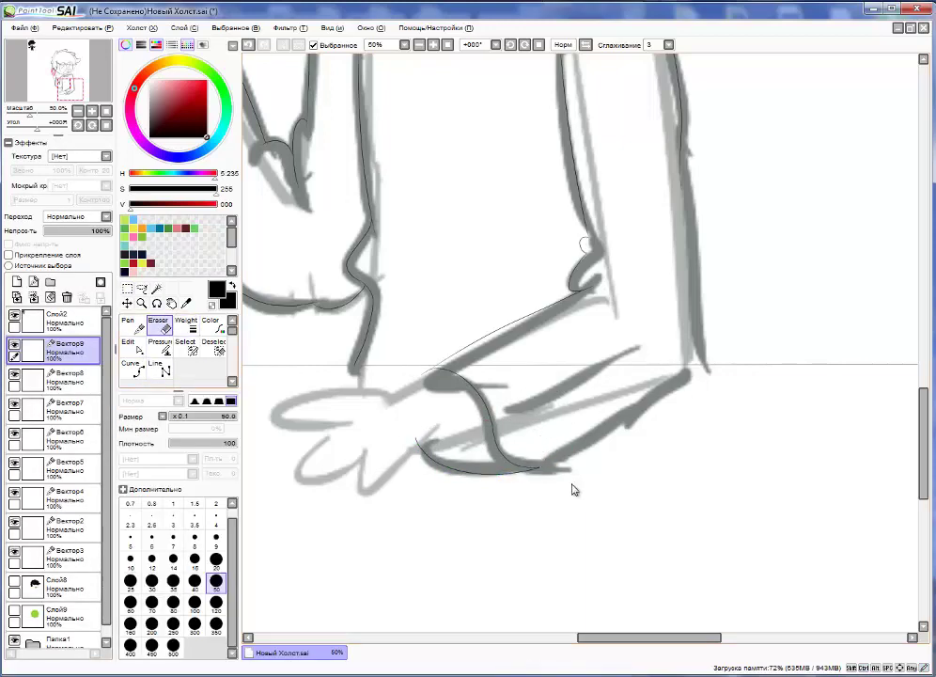
pyautogui.press('p')
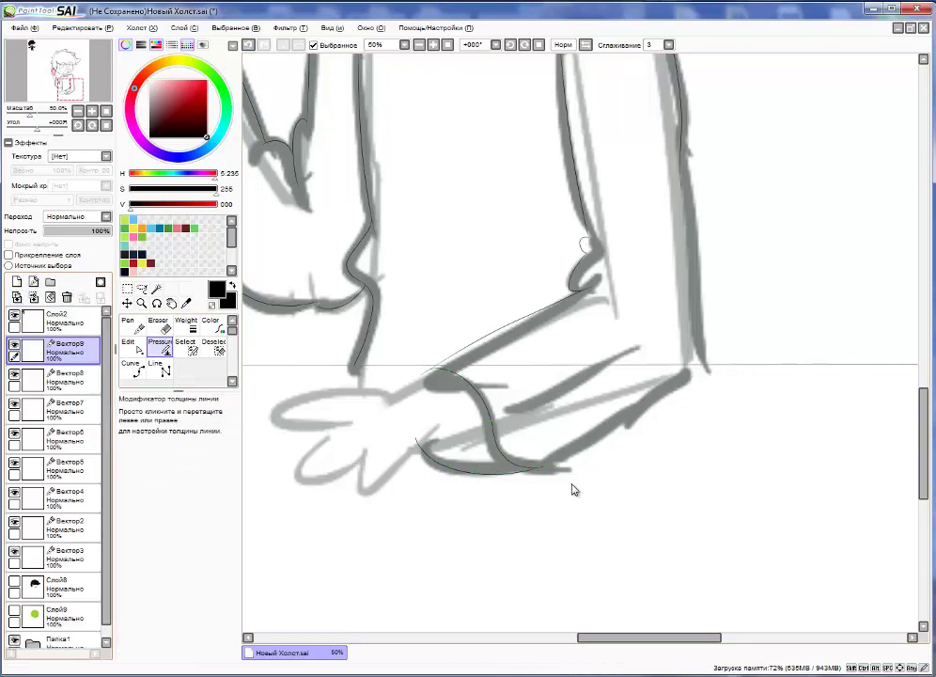
pyautogui.press('n')
pyautogui.scroll(-2, 571, 489)
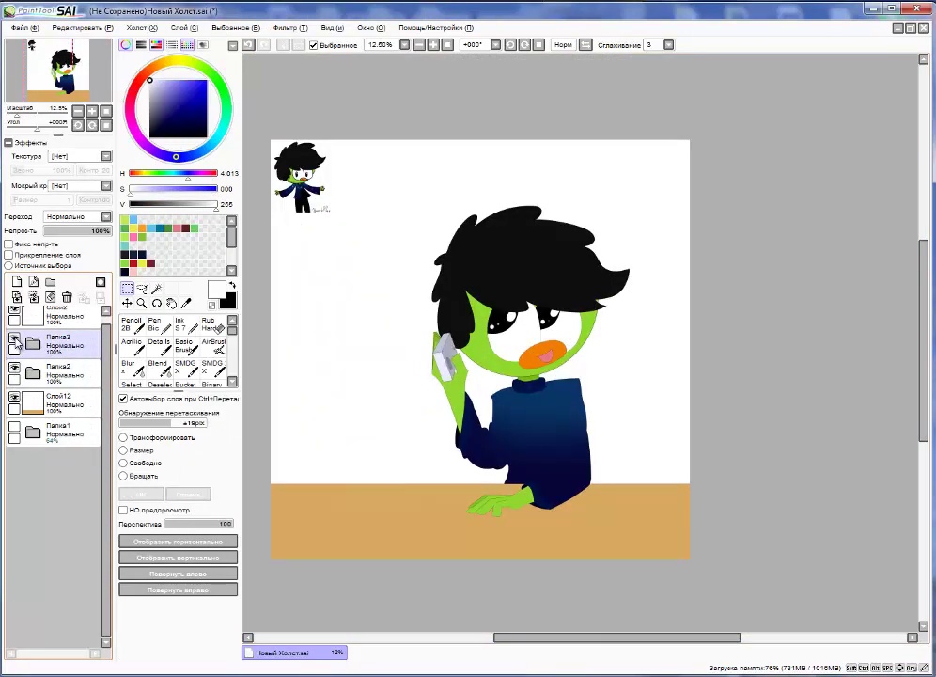
# - Group the head's outline Вектор3 and fill Слой9 in a new folder inside Папка2
pyautogui.click(33, 373)
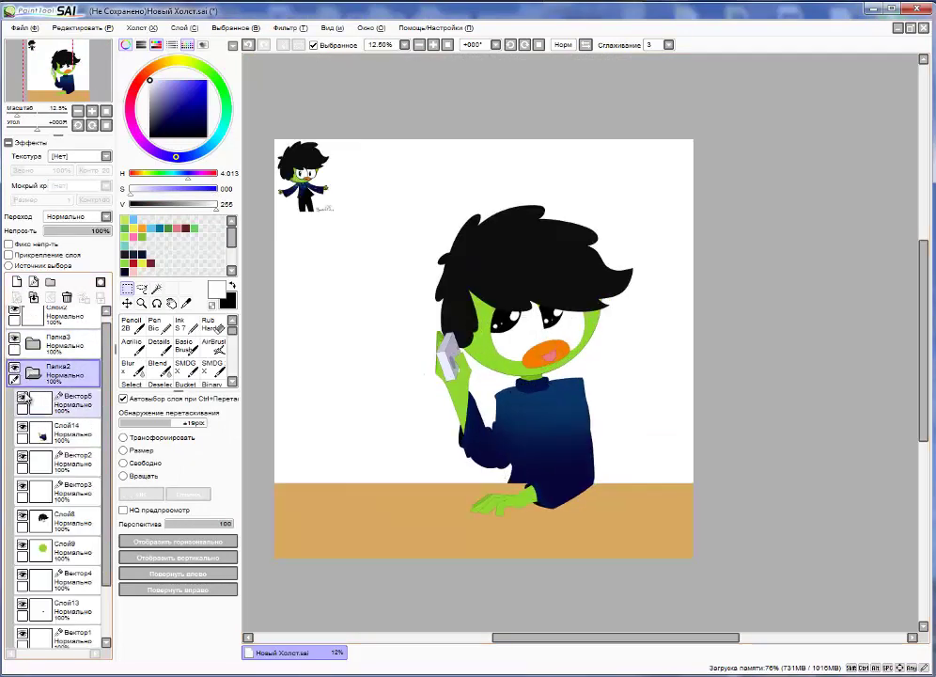
pyautogui.click(33, 373)
pyautogui.click(33, 373)
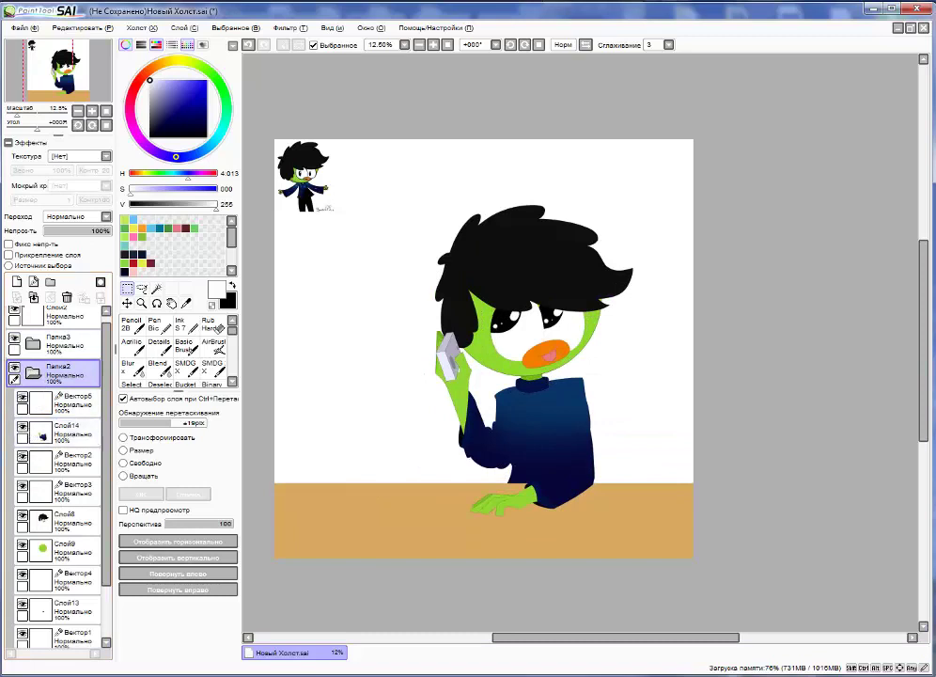
pyautogui.scroll(-2, 23, 425)
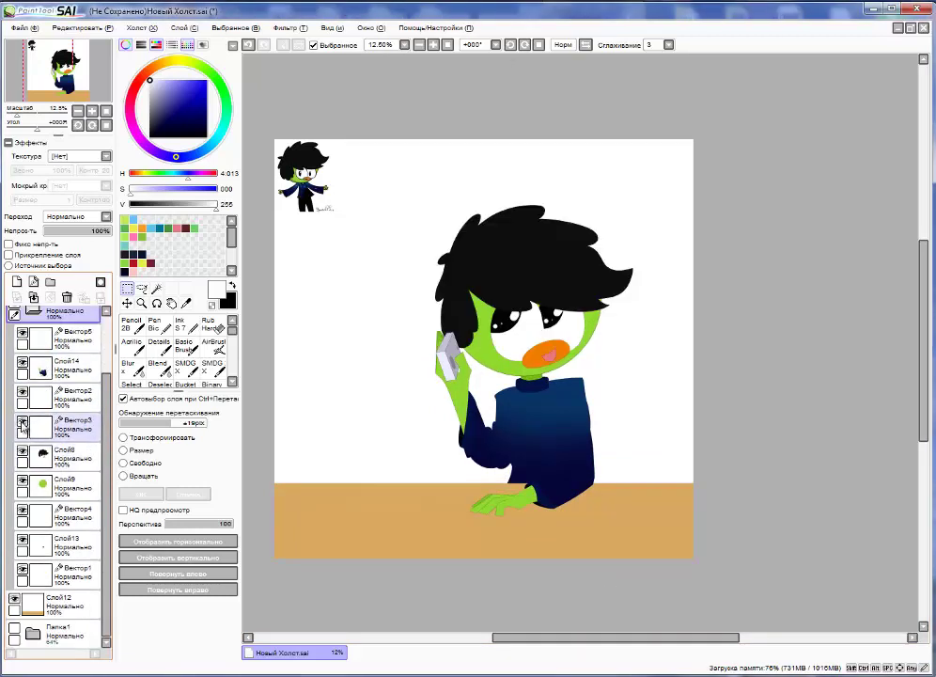
pyautogui.click(58, 432)
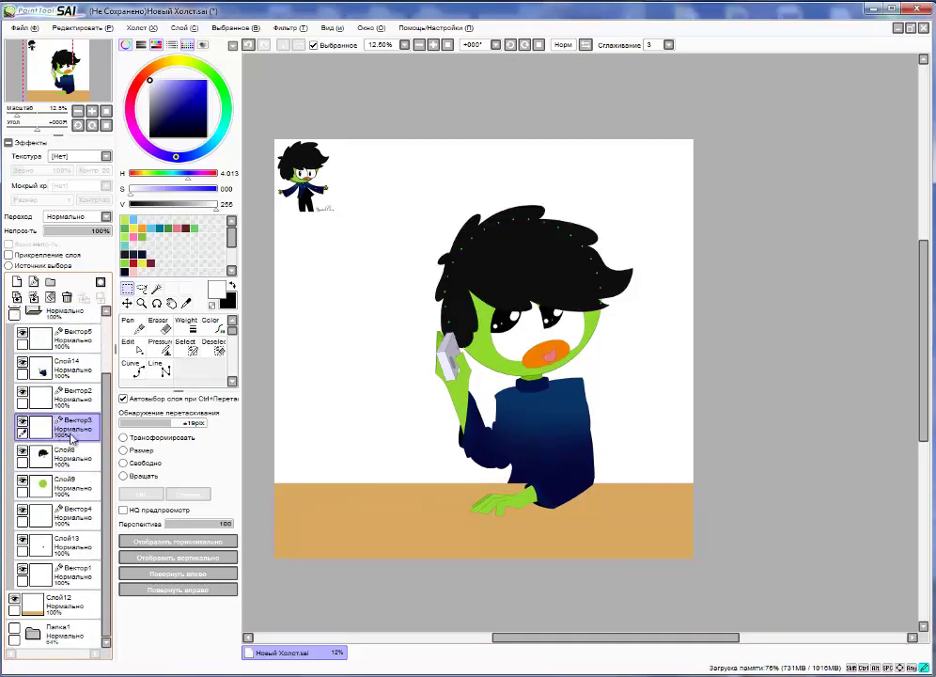
pyautogui.click(49, 282)
pyautogui.moveTo(56, 426); pyautogui.dragTo(66, 458)
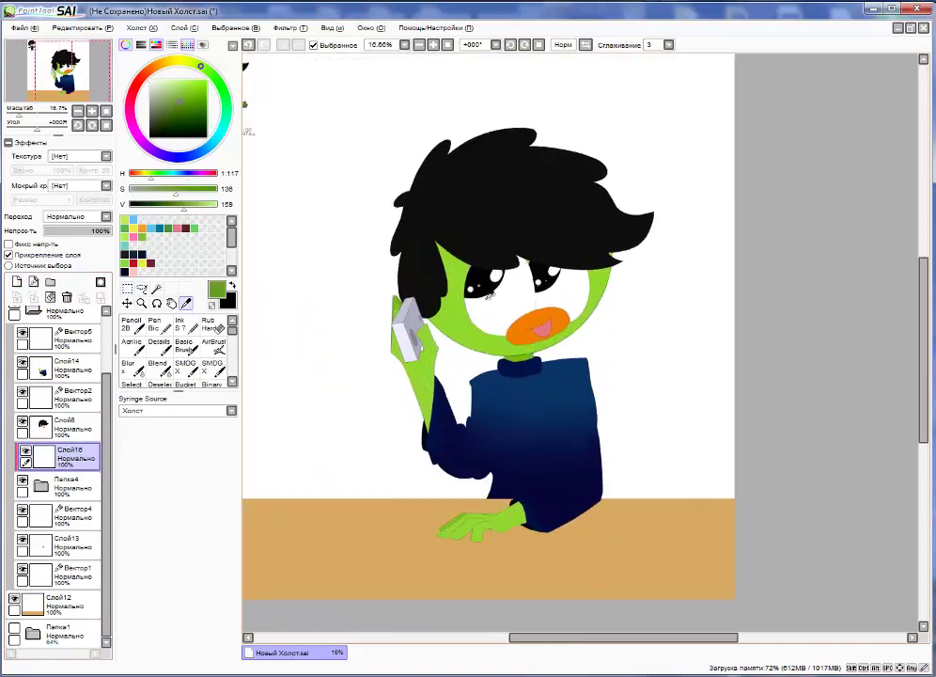
# - Paint darker green over the face on a clipped layer and erase it back to edge shading with a size 350 eraser
pyautogui.press('alt')
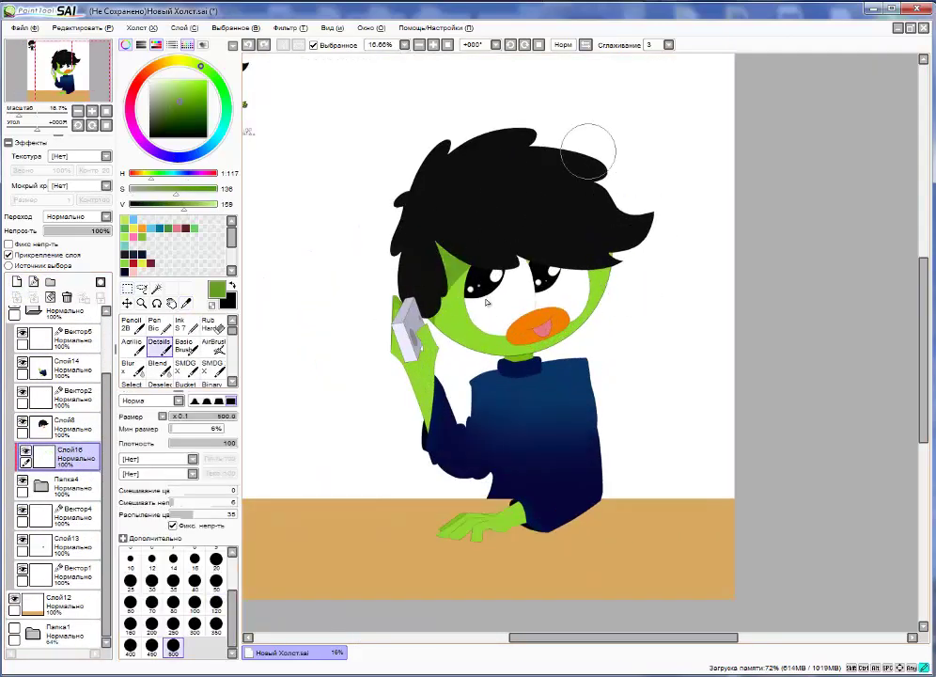
pyautogui.press('e')
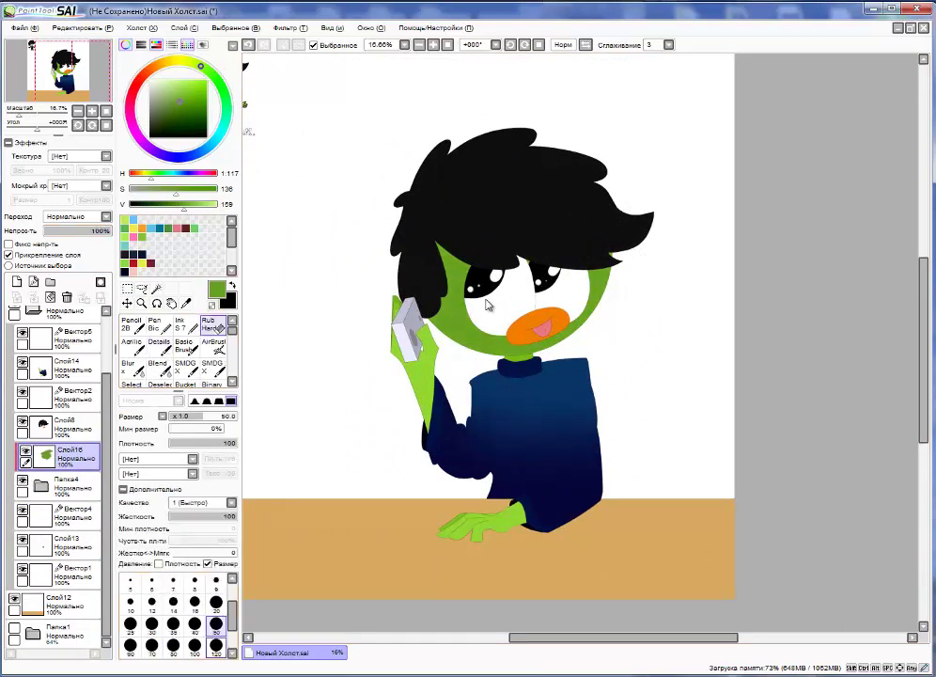
pyautogui.press(']')
pyautogui.press(']')
pyautogui.press(']')
pyautogui.press(']')
pyautogui.press(']')
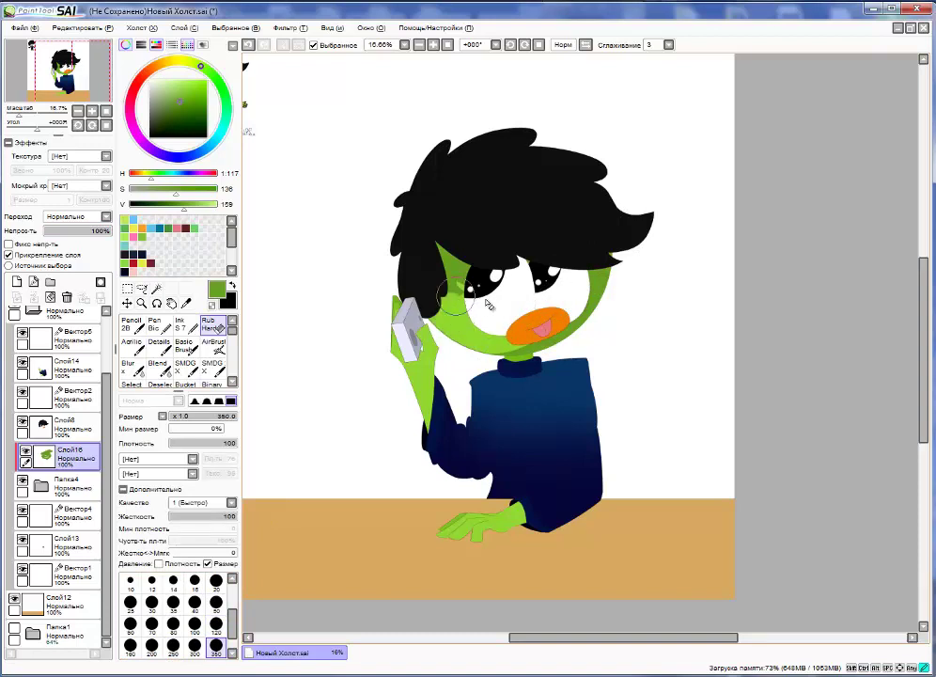
pyautogui.click(159, 345)
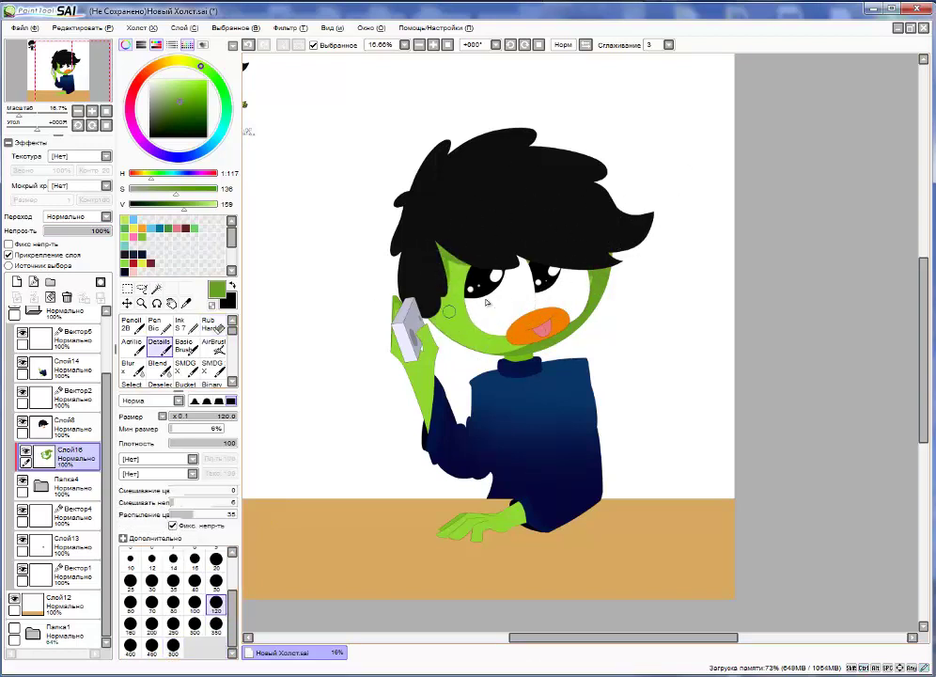
# - Paint a green shadow under the hair on a new clipped layer with the Details brush at size 500
pyautogui.hotkey('ctrl', 'shift', 'n')
pyautogui.press(']')
pyautogui.press(']')
pyautogui.press(']')
pyautogui.press(']')
pyautogui.press(']')
pyautogui.press(']')
pyautogui.press(']')
pyautogui.press(']')
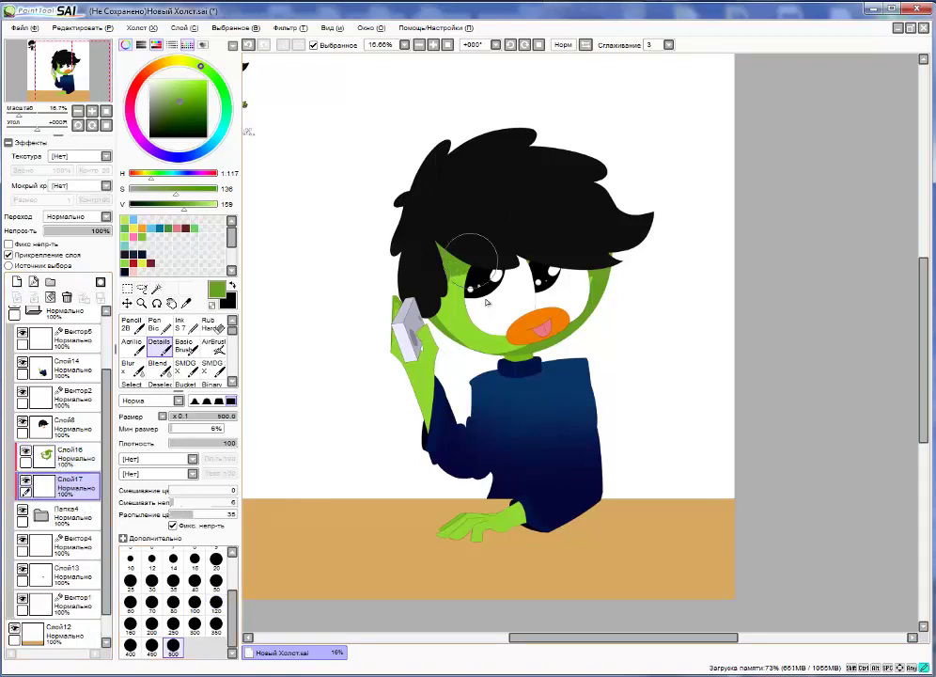
# - Lower the face shading layer Слой16 to 53% opacity and soften its edges with Blur
pyautogui.press('x')
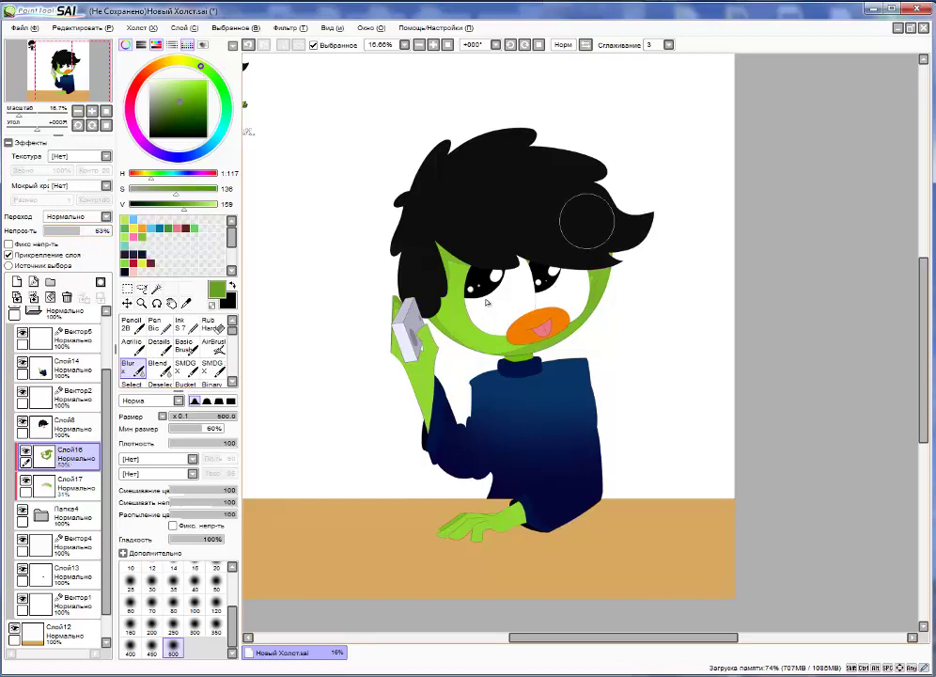
pyautogui.press('e')
pyautogui.press('d')
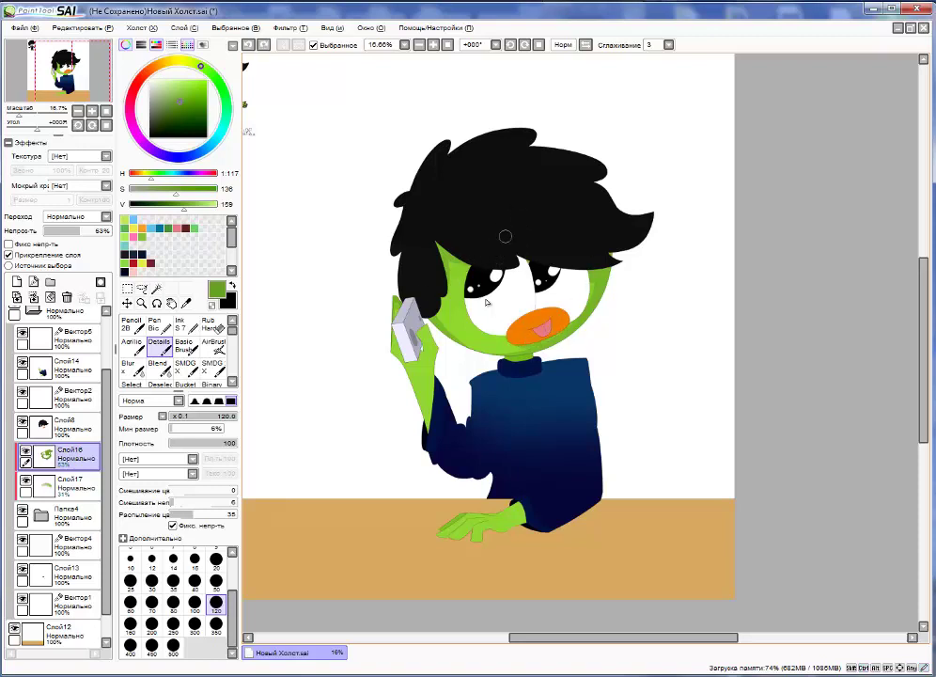
# - Group the hair fill Слой8 and outline Вектор2 in a new folder, and add a clipped layer above it
pyautogui.press('ctrl')
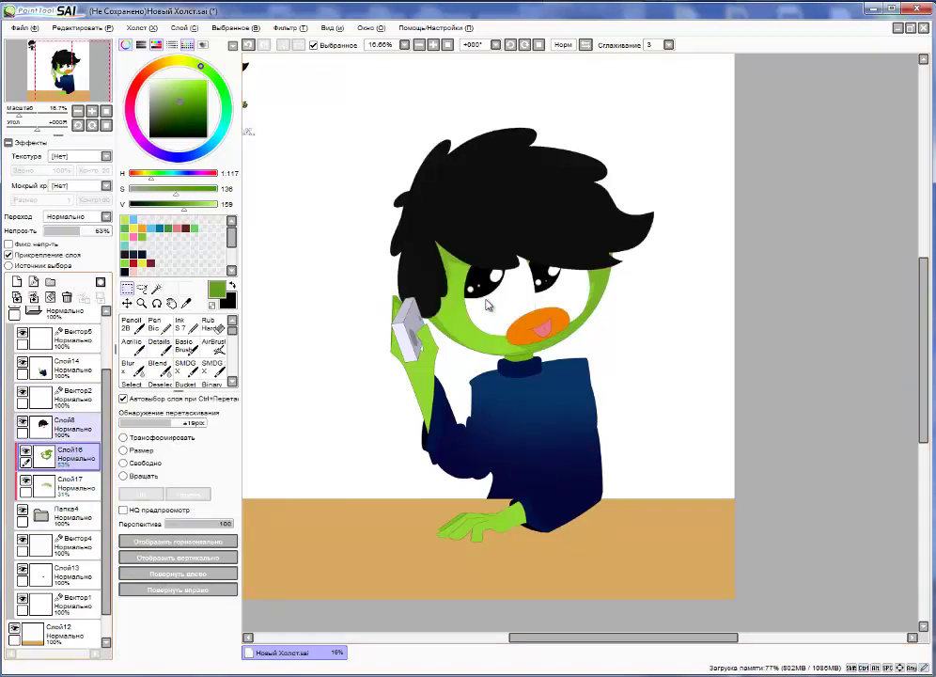
pyautogui.keyDown('ctrl'); pyautogui.click(488, 303); pyautogui.keyUp('ctrl')
pyautogui.hotkey('ctrl', 'g')
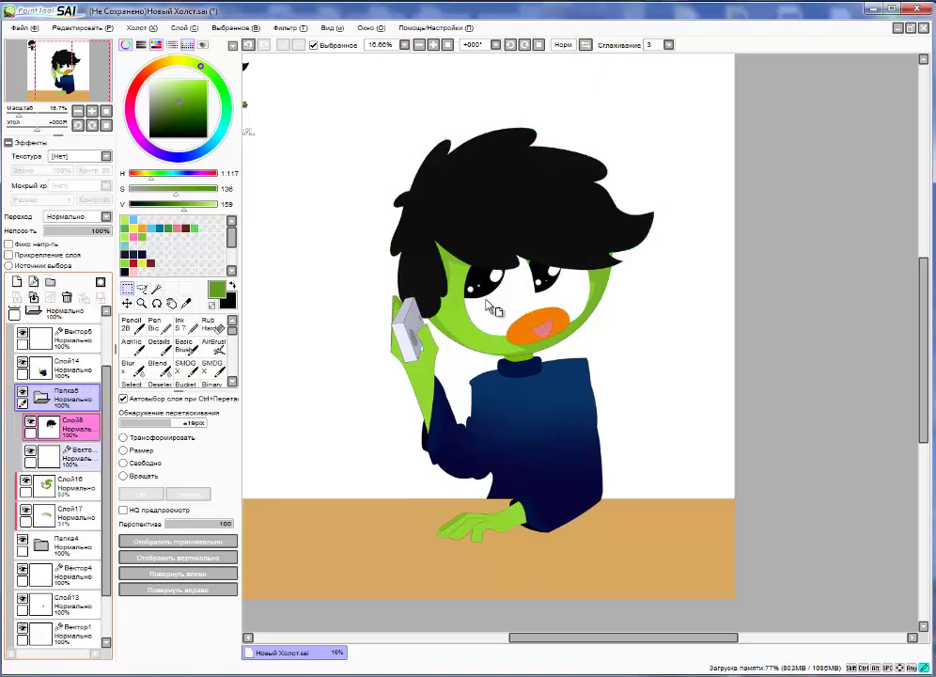
pyautogui.hotkey('ctrl', 'shift', 'n')
pyautogui.hotkey('ctrl', 'alt', 'g')
pyautogui.keyDown('alt'); pyautogui.click(489, 299); pyautogui.keyUp('alt')
pyautogui.press('d')
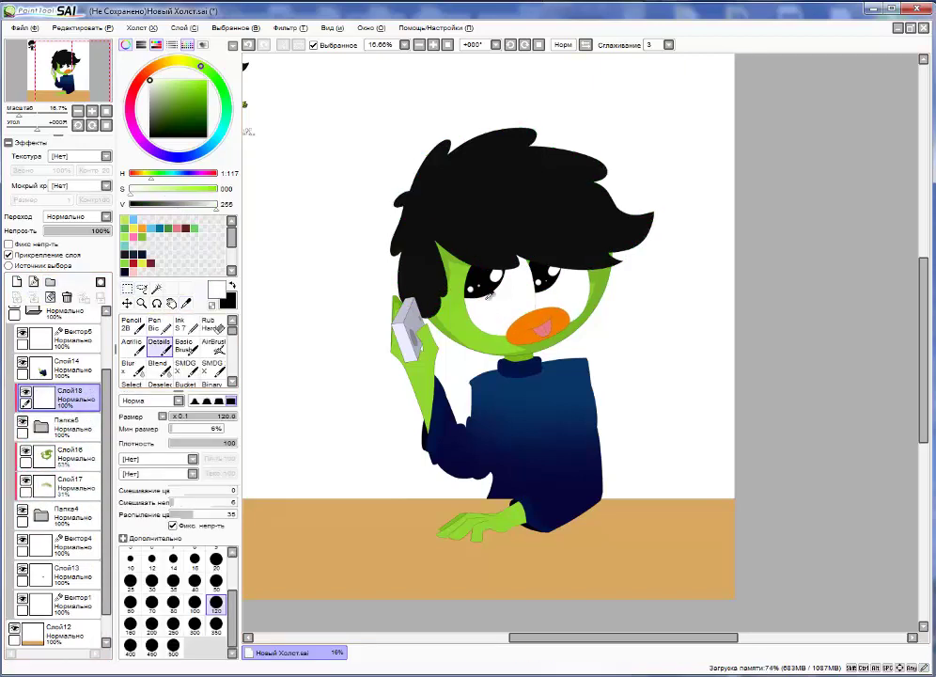
# - Paint pale yellow highlight patches on the hair tufts and bangs with the Details brush at size 350
pyautogui.keyDown('alt'); pyautogui.click(489, 295); pyautogui.keyUp('alt')
pyautogui.press(']')
pyautogui.press(']')
pyautogui.press(']')
pyautogui.press(']')
pyautogui.press(']')
pyautogui.press(']')
pyautogui.press(']')
pyautogui.press(']')
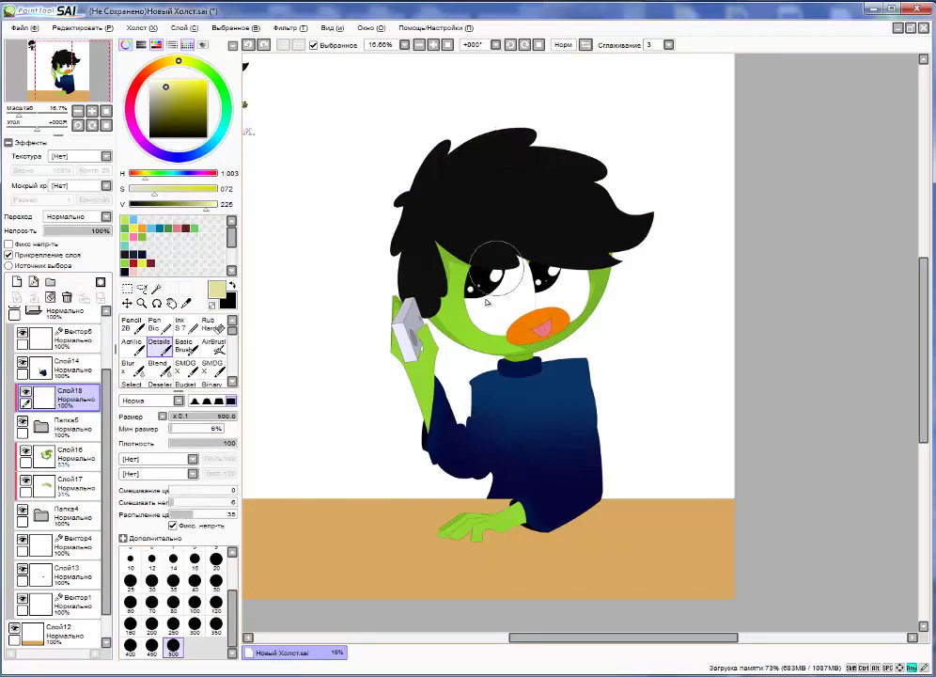
pyautogui.press('[')
pyautogui.press('[')
pyautogui.press('[')
pyautogui.moveTo(496, 139)
pyautogui.mouseDown()
pyautogui.moveTo(531, 137)
pyautogui.moveTo(601, 172)
pyautogui.mouseUp()
pyautogui.moveTo(615, 234)
pyautogui.mouseDown()
pyautogui.moveTo(655, 194)
pyautogui.moveTo(593, 203)
pyautogui.moveTo(610, 218)
pyautogui.moveTo(579, 199)
pyautogui.mouseUp()
pyautogui.hotkey('ctrl', 'z')
pyautogui.moveTo(601, 246); pyautogui.dragTo(566, 264)
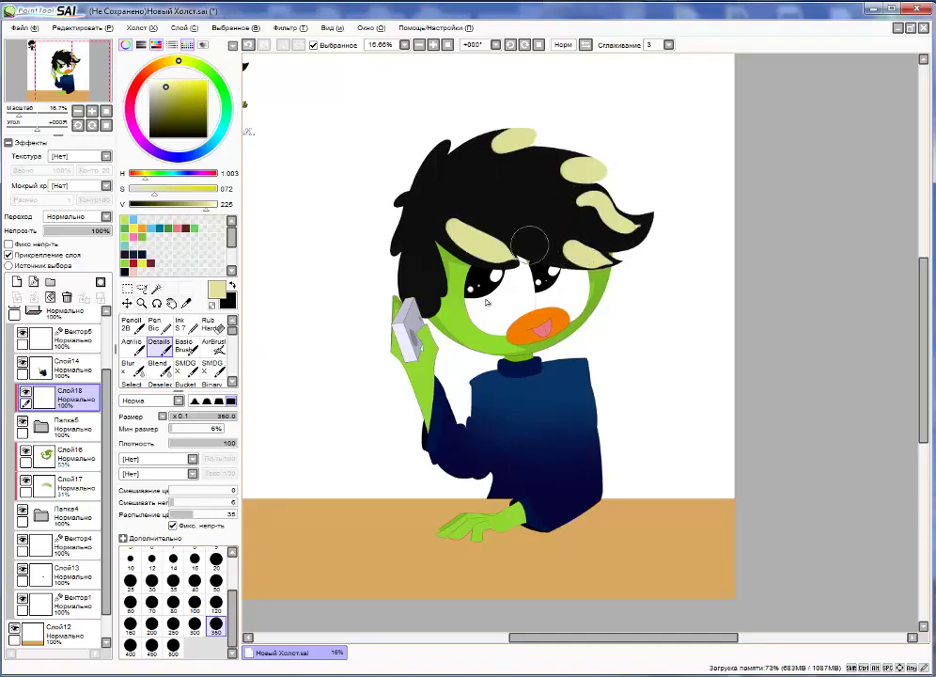
pyautogui.moveTo(498, 233)
pyautogui.mouseDown()
pyautogui.moveTo(458, 256)
pyautogui.moveTo(425, 252)
pyautogui.mouseUp()
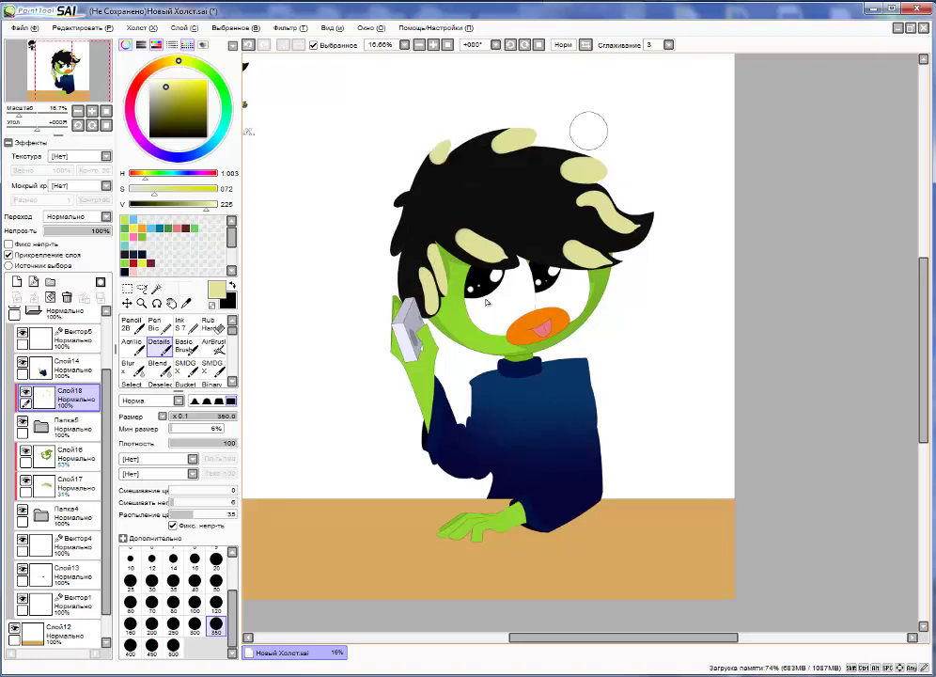
# - Trim the hair highlight patches with a size 350 eraser and set their layer's opacity to 10%
pyautogui.moveTo(103, 230)
pyautogui.mouseDown()
pyautogui.moveTo(50, 230)
pyautogui.moveTo(61, 230)
pyautogui.mouseUp()
pyautogui.click(208, 325)
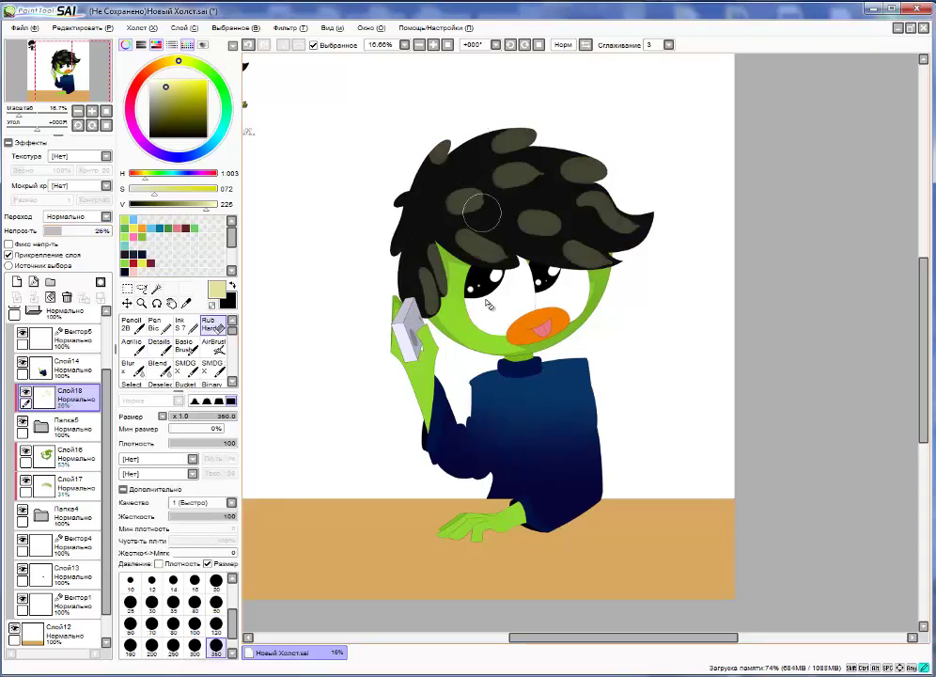
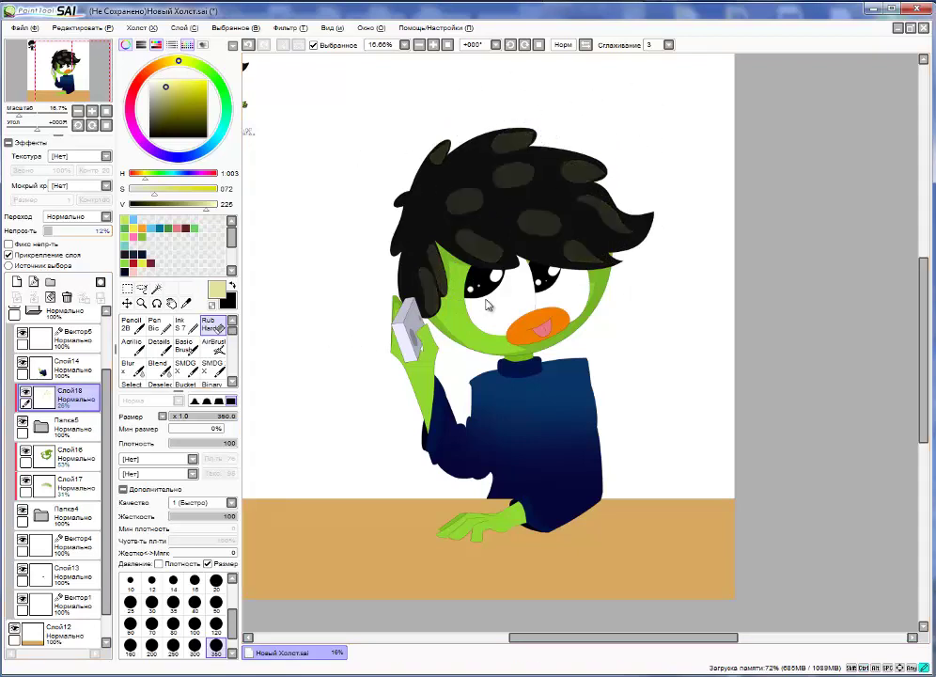
pyautogui.moveTo(62, 230); pyautogui.dragTo(49, 231)
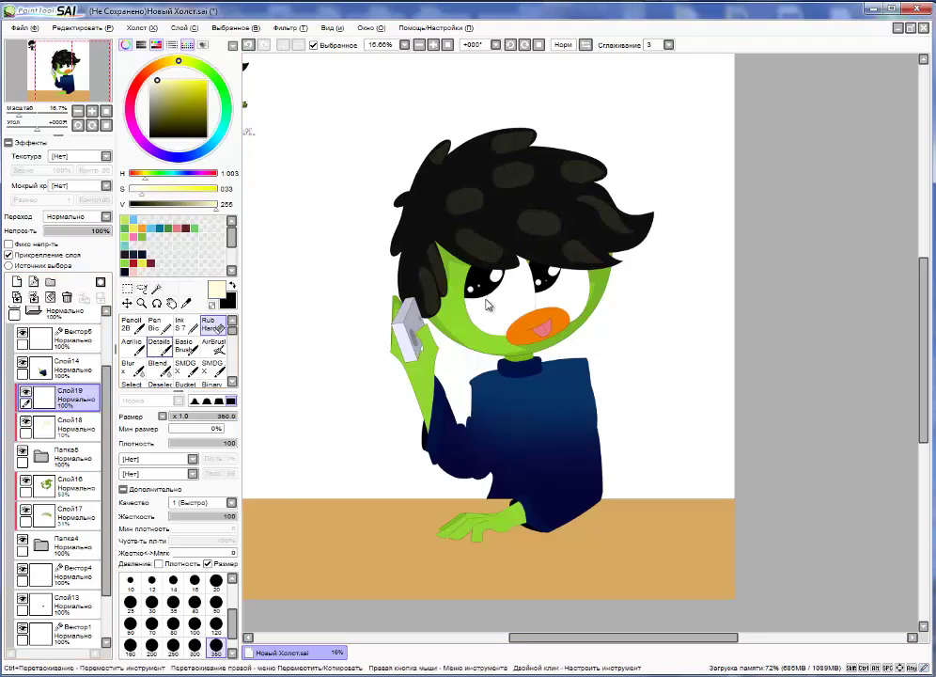
# - Try a blurred cream band of shine across the hair on a new clipped layer at 32% opacity
pyautogui.moveTo(396, 203)
pyautogui.mouseDown()
pyautogui.moveTo(608, 197)
pyautogui.moveTo(649, 219)
pyautogui.mouseUp()
pyautogui.moveTo(446, 232)
pyautogui.mouseDown()
pyautogui.moveTo(526, 163)
pyautogui.moveTo(624, 185)
pyautogui.moveTo(351, 112)
pyautogui.moveTo(486, 120)
pyautogui.moveTo(399, 136)
pyautogui.moveTo(660, 131)
pyautogui.mouseUp()
pyautogui.moveTo(110, 230); pyautogui.dragTo(65, 230)
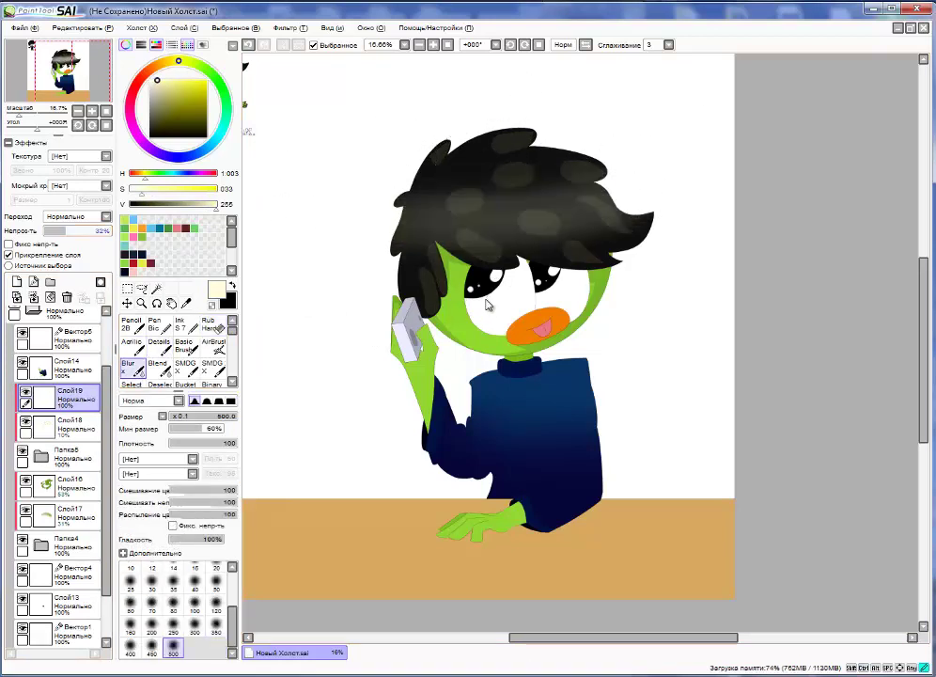
# - Try to erase dark strand gaps into the hair shine band and blur their edges
pyautogui.click(209, 324)
pyautogui.moveTo(583, 198)
pyautogui.mouseDown()
pyautogui.moveTo(501, 256)
pyautogui.moveTo(597, 241)
pyautogui.moveTo(459, 284)
pyautogui.moveTo(490, 186)
pyautogui.moveTo(586, 175)
pyautogui.moveTo(597, 225)
pyautogui.mouseUp()
pyautogui.press('x')
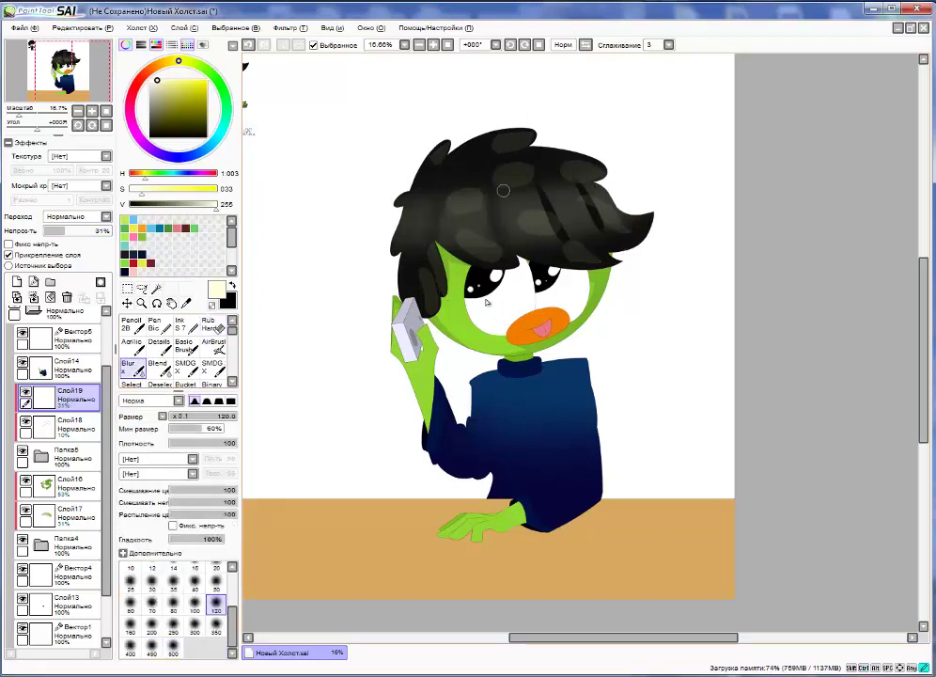
pyautogui.press('e')
pyautogui.moveTo(522, 127)
pyautogui.mouseDown()
pyautogui.moveTo(493, 174)
pyautogui.moveTo(504, 129)
pyautogui.moveTo(503, 172)
pyautogui.mouseUp()
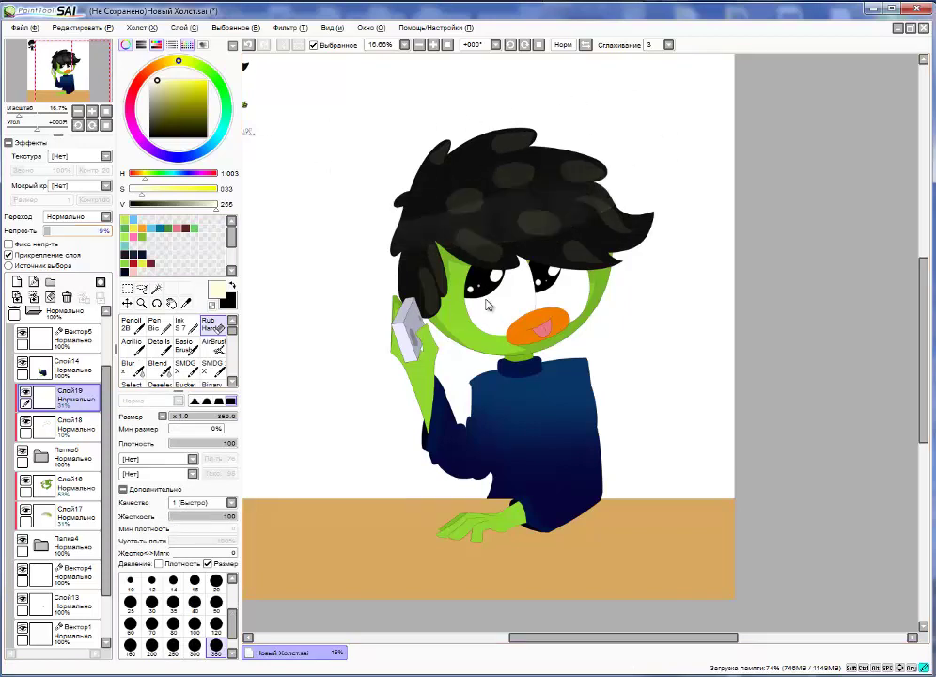
# - Undo the recent changes to the hair shine layer
pyautogui.press('Down')
pyautogui.hotkey('ctrl', 'z')
pyautogui.hotkey('ctrl', 'z')
pyautogui.hotkey('ctrl', 'z')
pyautogui.hotkey('ctrl', 'z')
pyautogui.hotkey('ctrl', 'z')
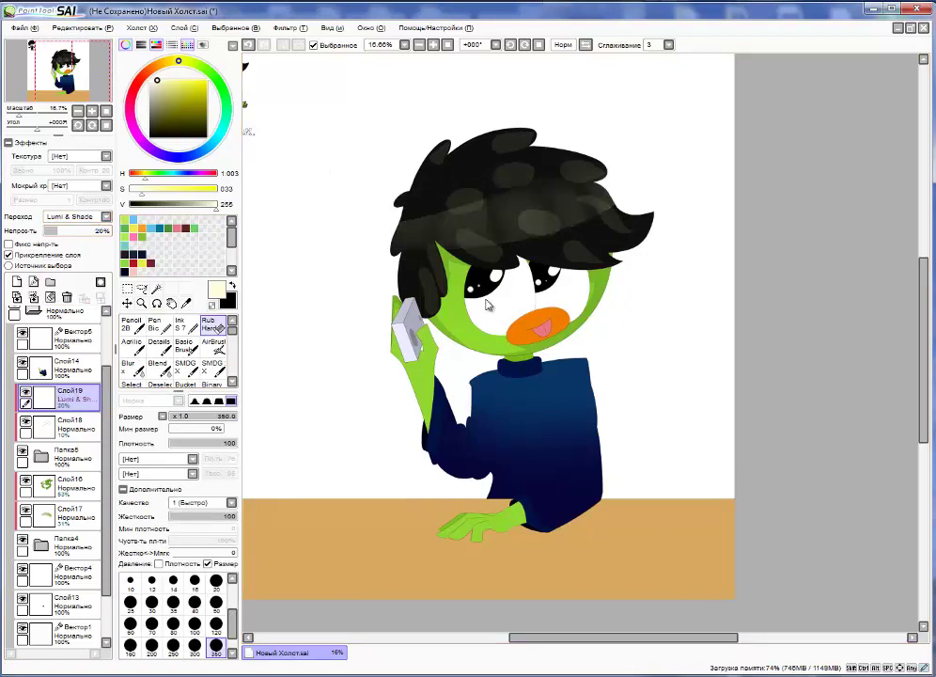
# - Try to repaint a blurred cream shine over the front of the hair, and undo it
pyautogui.press('b')
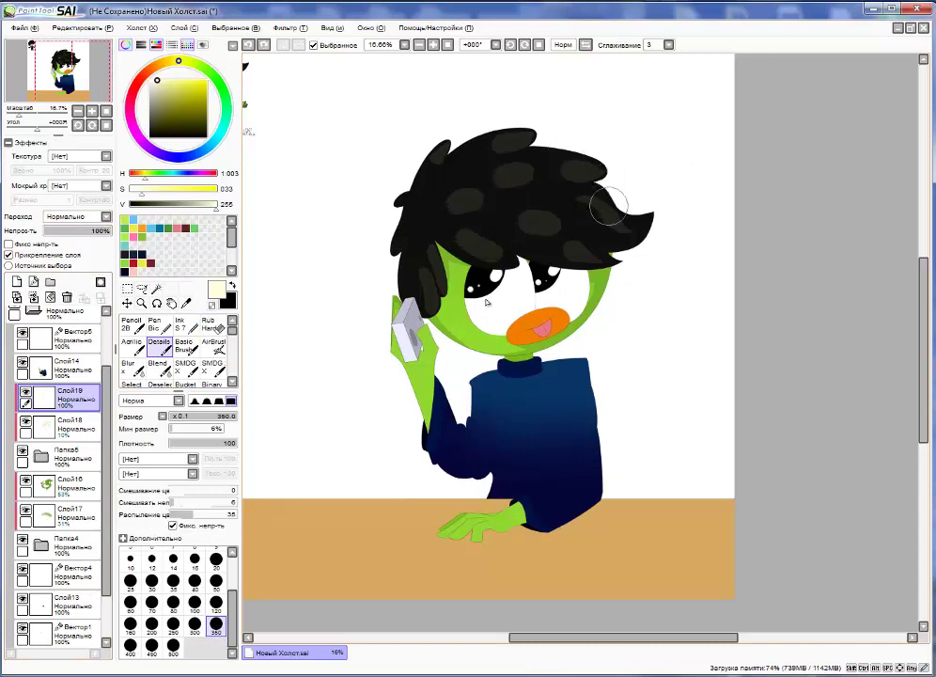
pyautogui.hotkey('ctrl', 'y')
pyautogui.moveTo(627, 203); pyautogui.dragTo(566, 132)
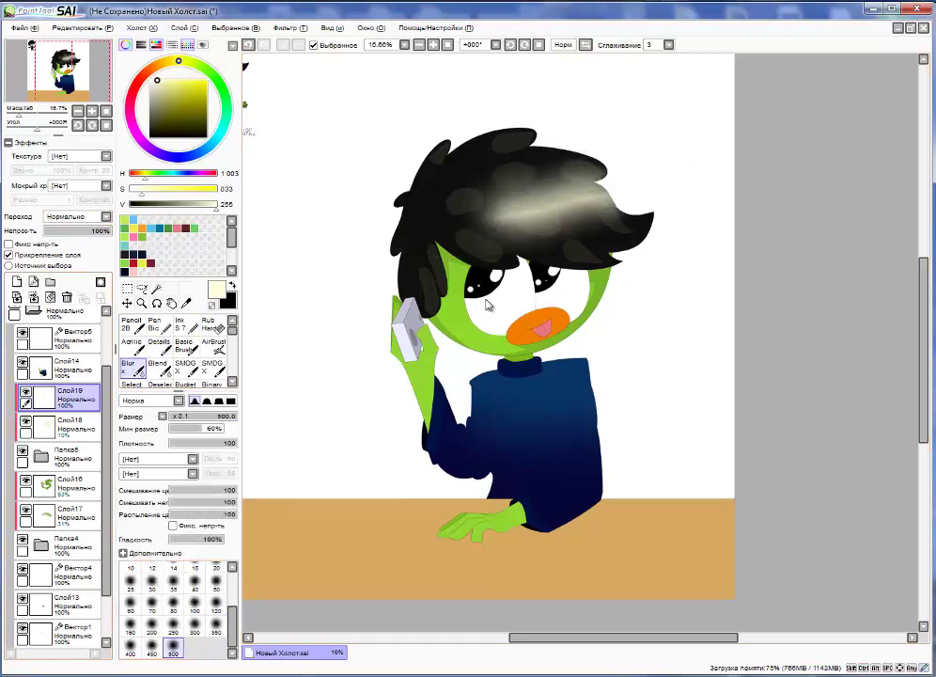
pyautogui.hotkey('ctrl', 'z')
# - Group the body outline Вектор5 and fill Слой14 in a new folder, and add a clipped layer above it
pyautogui.moveTo(524, 327); pyautogui.dragTo(539, 370)
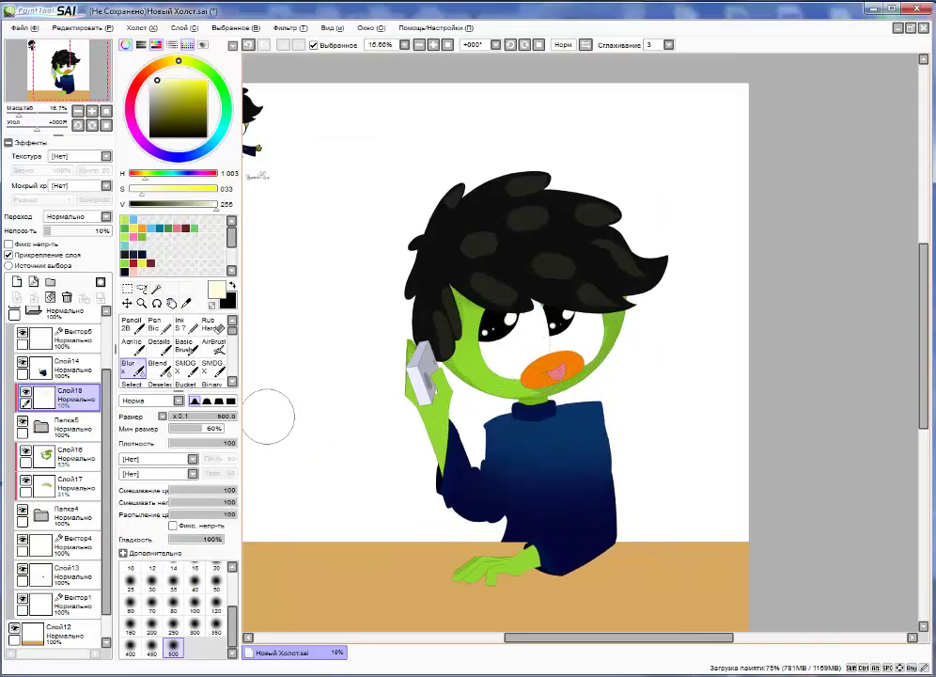
pyautogui.click(58, 335)
pyautogui.scroll(1, 54, 310)
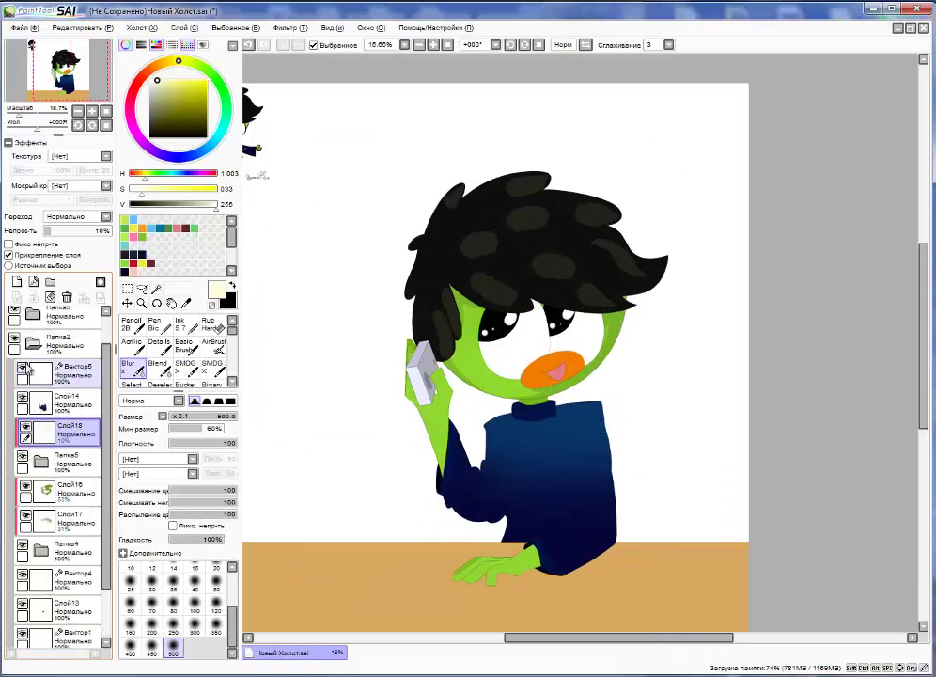
pyautogui.click(50, 281)
pyautogui.click(16, 281)
pyautogui.click(9, 254)
# - Paint a shadow in sampled darker green along the raised hand and forearm, with layer Слой19 at 68% opacity
pyautogui.keyDown('alt'); pyautogui.click(439, 416); pyautogui.keyUp('alt')
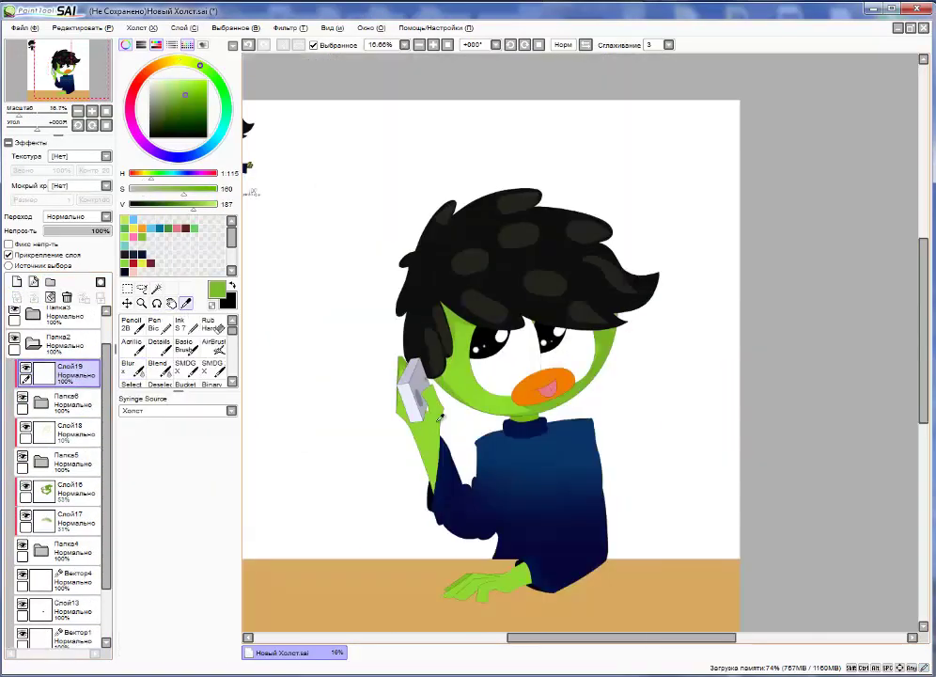
pyautogui.scroll(3, 439, 416)
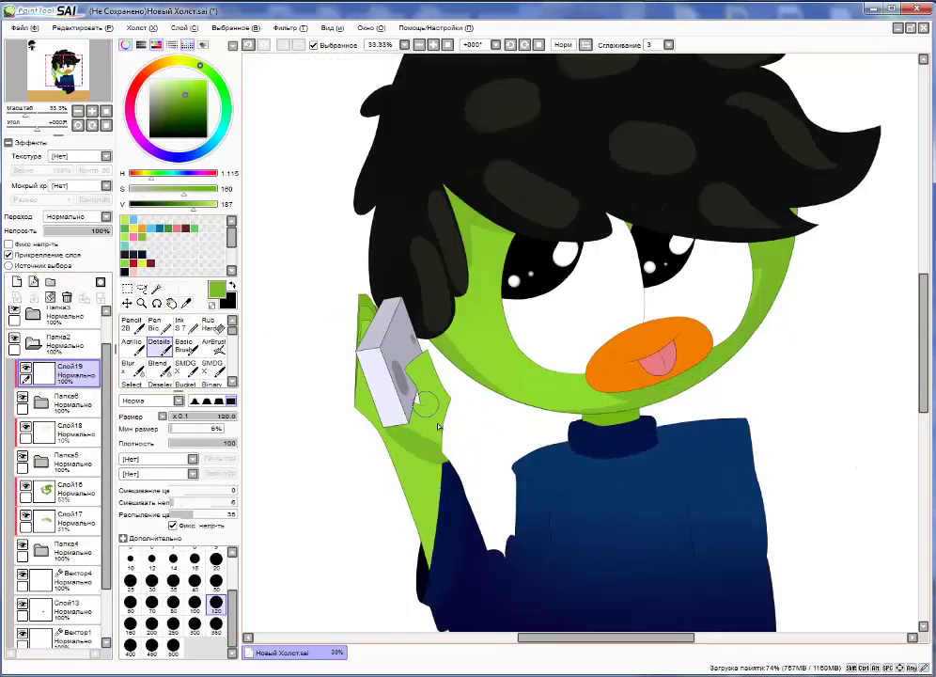
pyautogui.moveTo(427, 376); pyautogui.dragTo(438, 427)
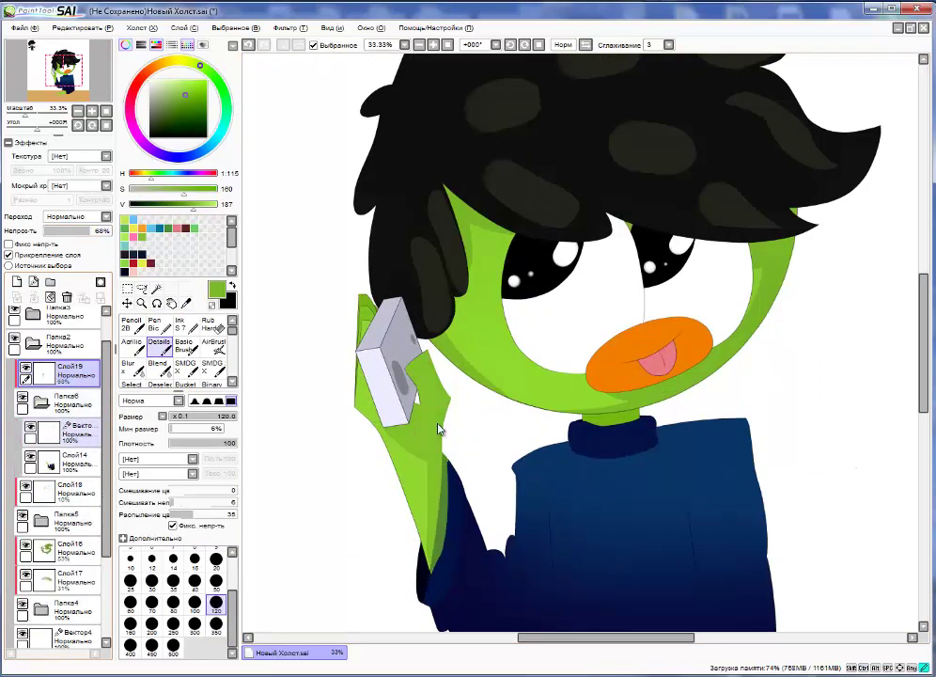
# - Select the raised hand and forearm from the outline layer and remove the shadow paint spilling outside them on Слой19
pyautogui.press('w')
pyautogui.click(438, 428)
pyautogui.press('b')
pyautogui.press('v')
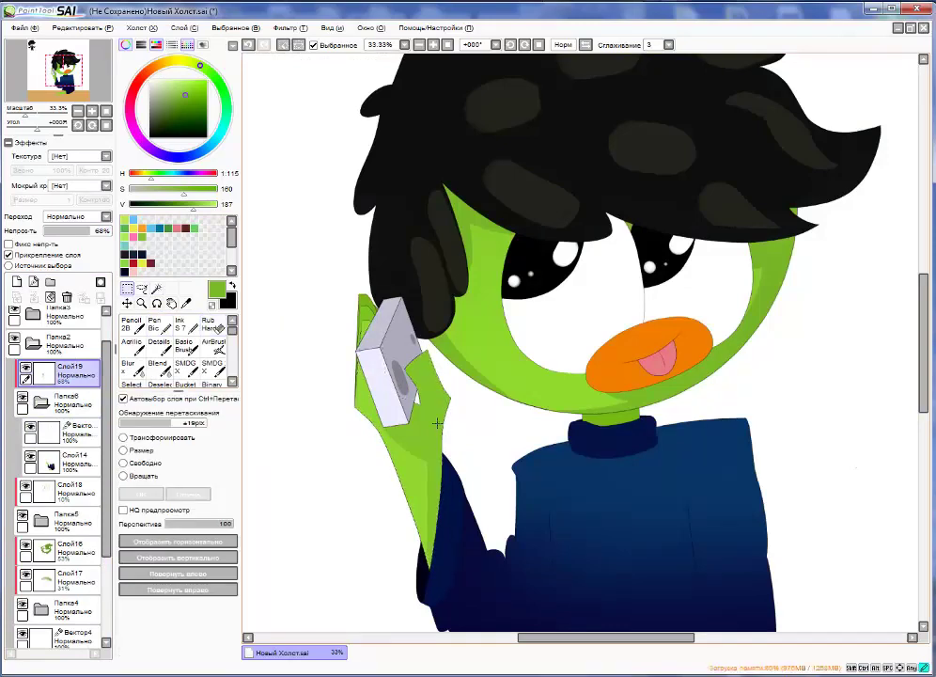
pyautogui.scroll(-1, 379, 403)
pyautogui.scroll(1, 438, 432)
pyautogui.keyDown('ctrl'); pyautogui.click(438, 431); pyautogui.keyUp('ctrl')
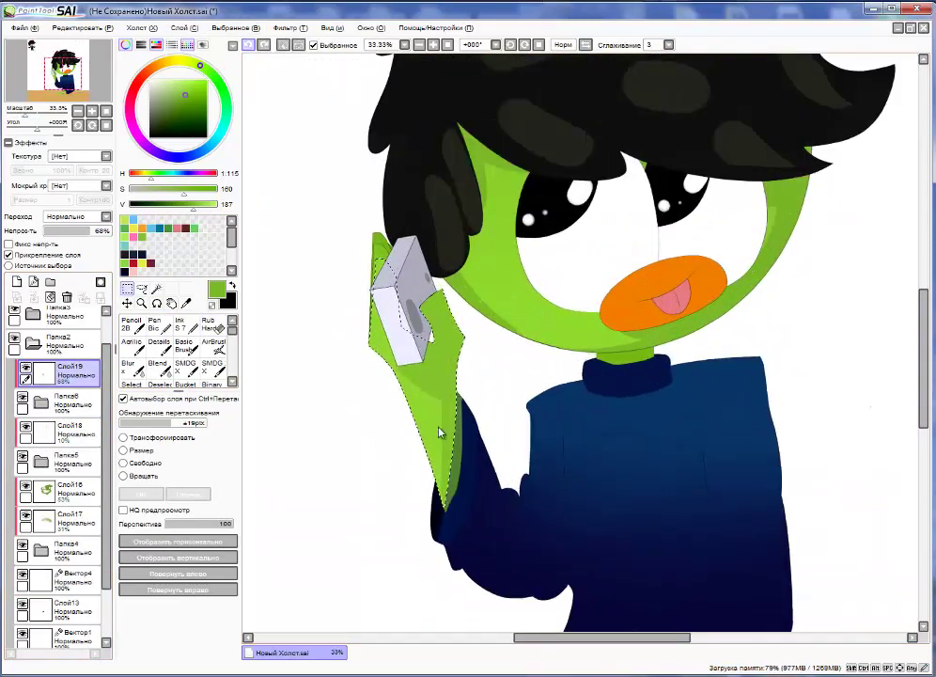
pyautogui.hotkey('ctrl', 'shift', 'n')
pyautogui.press('b')
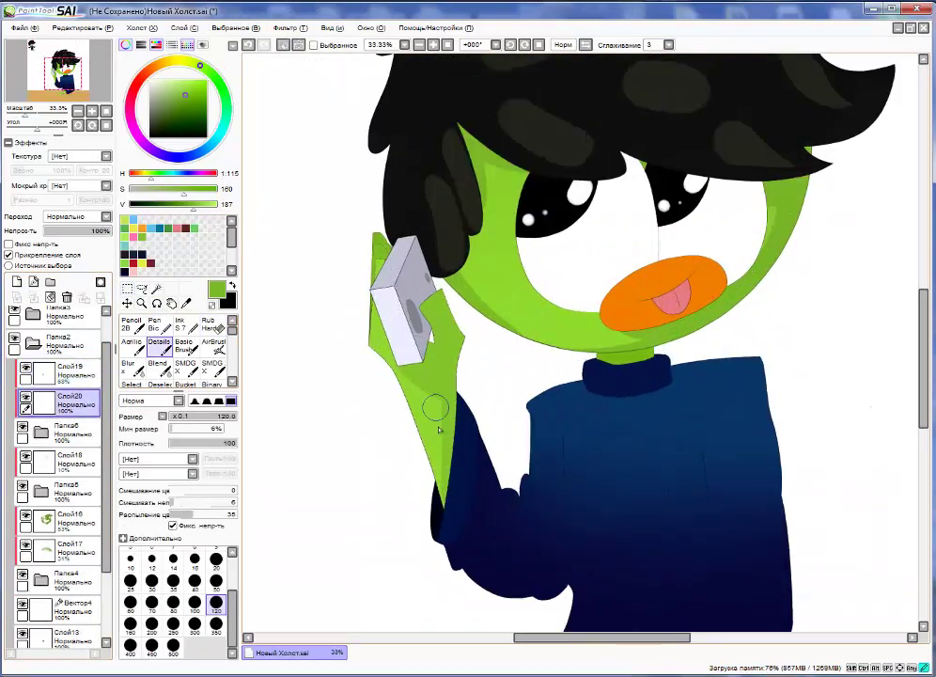
pyautogui.hotkey('ctrl', 'z')
pyautogui.hotkey('ctrl', 'z')
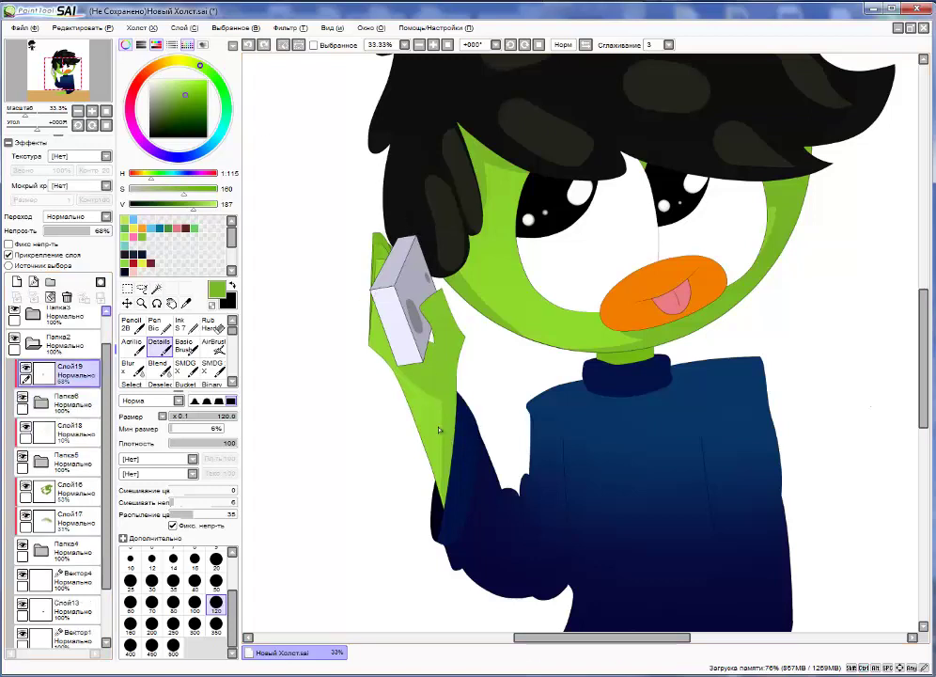
# - Add clipped layer Слой20, paint a blurred green shadow on the raised hand, and set the layer's opacity to 74%
pyautogui.keyDown('ctrl'); pyautogui.click(438, 431); pyautogui.keyUp('ctrl')
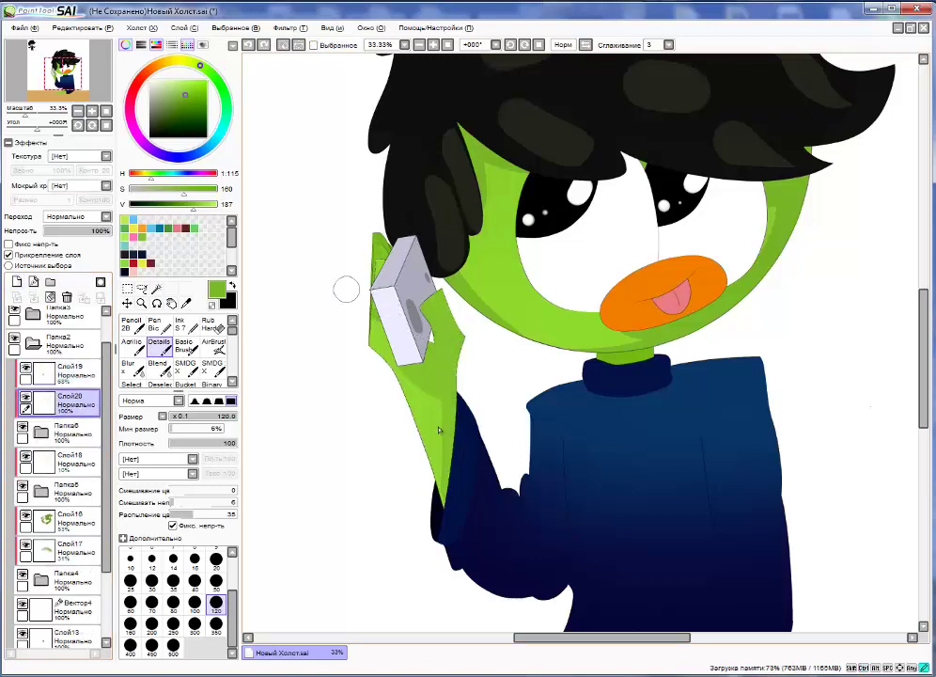
pyautogui.click(133, 367)
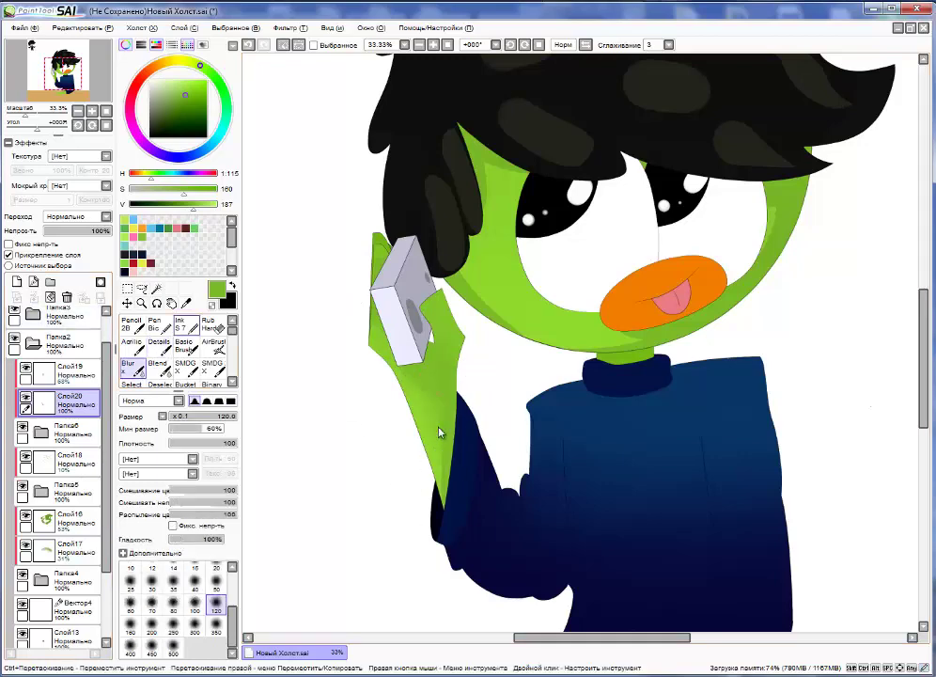
pyautogui.press('e')
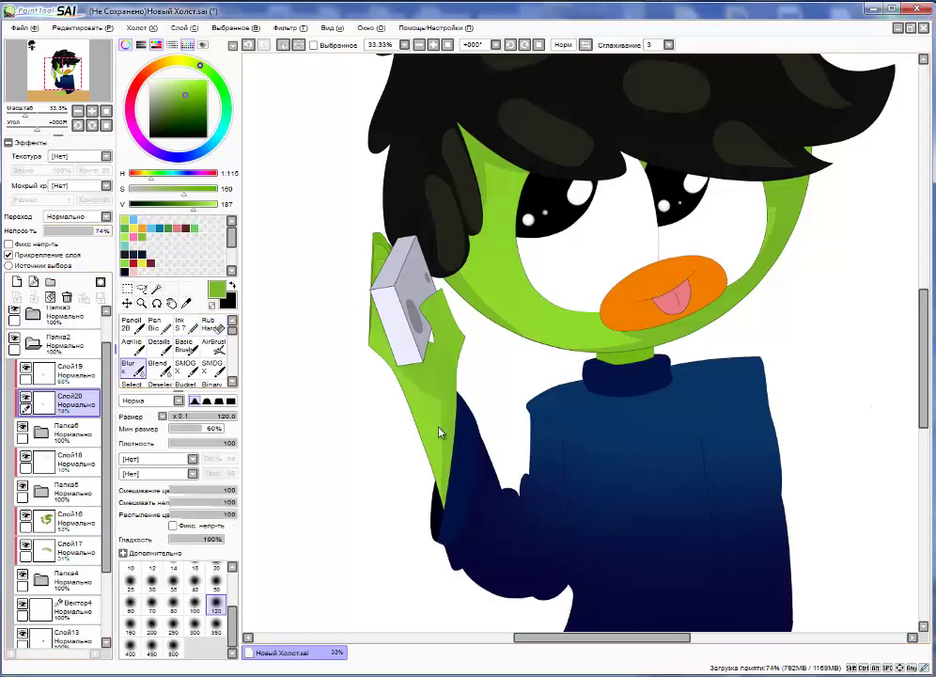
pyautogui.press('e')
pyautogui.keyDown('ctrl'); pyautogui.click(438, 432); pyautogui.keyUp('ctrl')
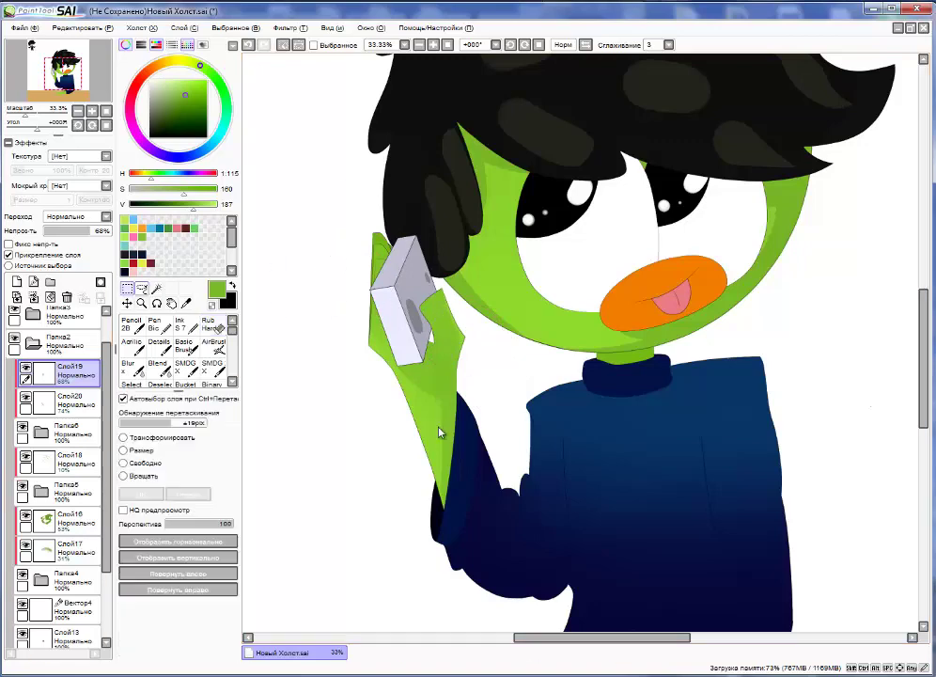
# - Group the neck outline Вектор4 and fill Слой13 in a new folder, and add a clipped layer above it
pyautogui.scroll(-2, 438, 432)
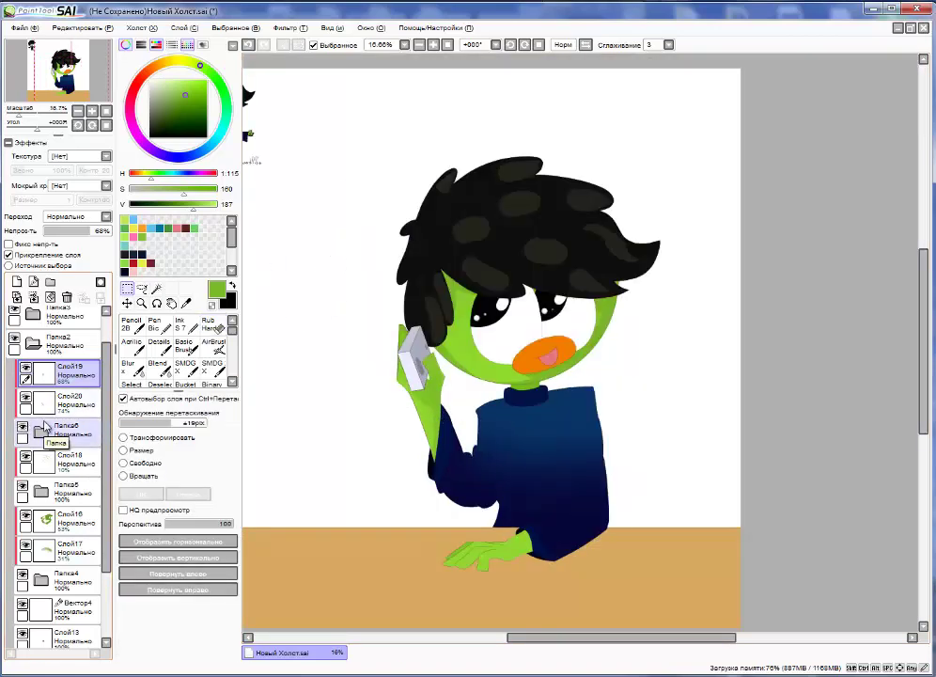
pyautogui.click(44, 427)
pyautogui.scroll(-3, 44, 427)
pyautogui.press('w')
pyautogui.click(38, 484)
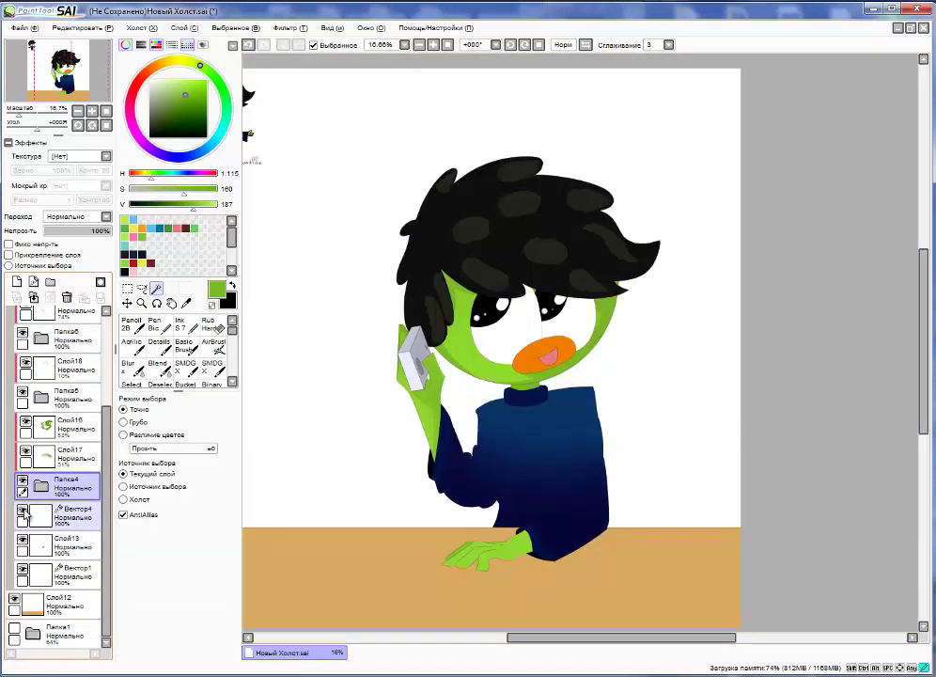
pyautogui.click(17, 281)
pyautogui.click(8, 255)
# - Shade the neck under the chin in darker green (V 120) on clipped layers Слой21 at 47% and Слой22 at 74% opacity
pyautogui.scroll(3, 545, 367)
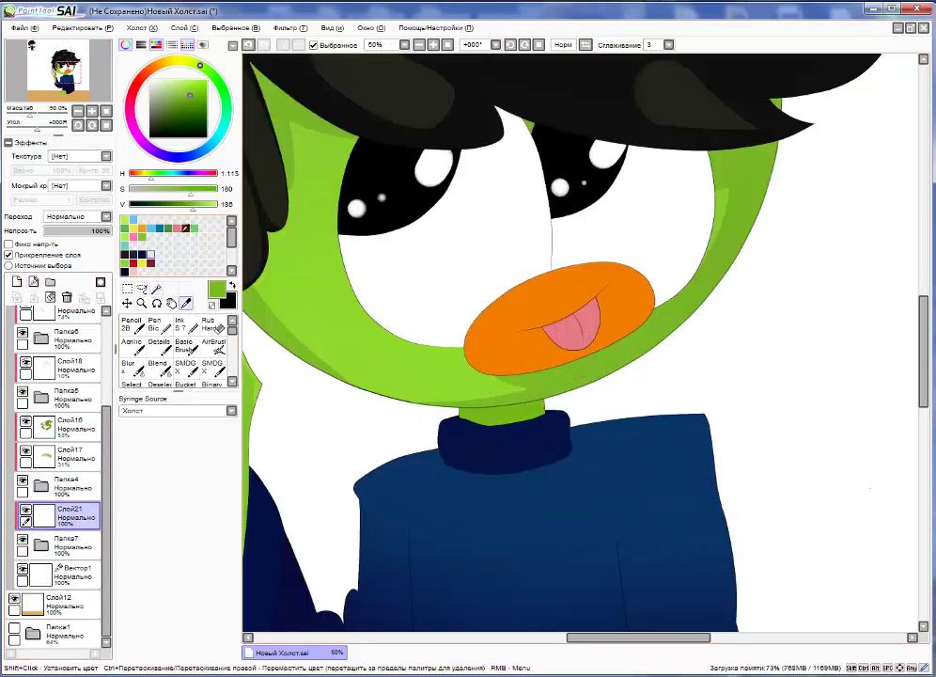
pyautogui.click(169, 204)
pyautogui.click(158, 345)
pyautogui.moveTo(541, 411); pyautogui.dragTo(449, 462)
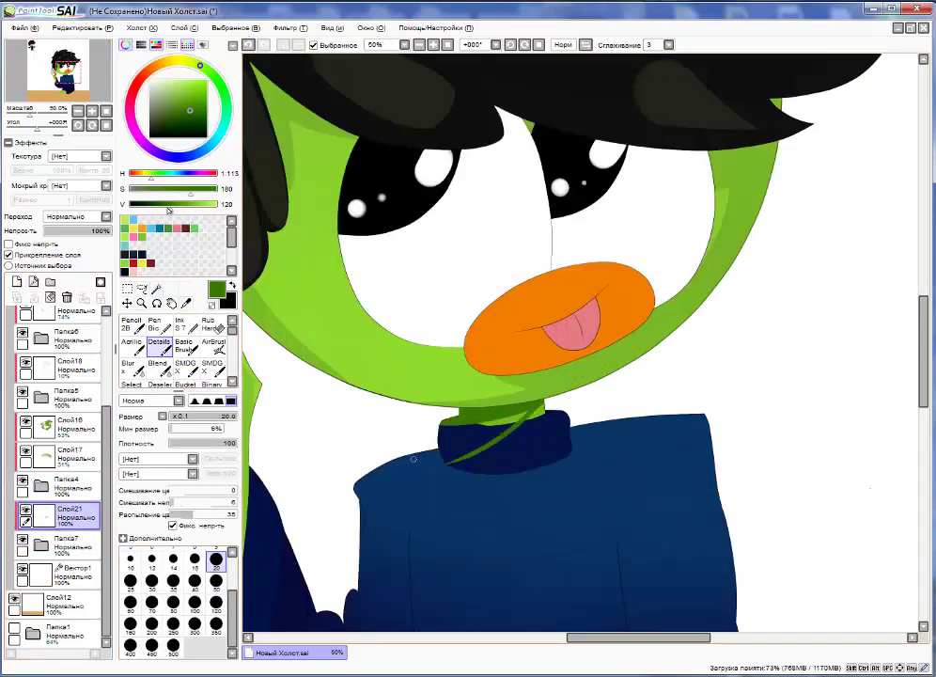
pyautogui.click(40, 543)
pyautogui.click(75, 575)
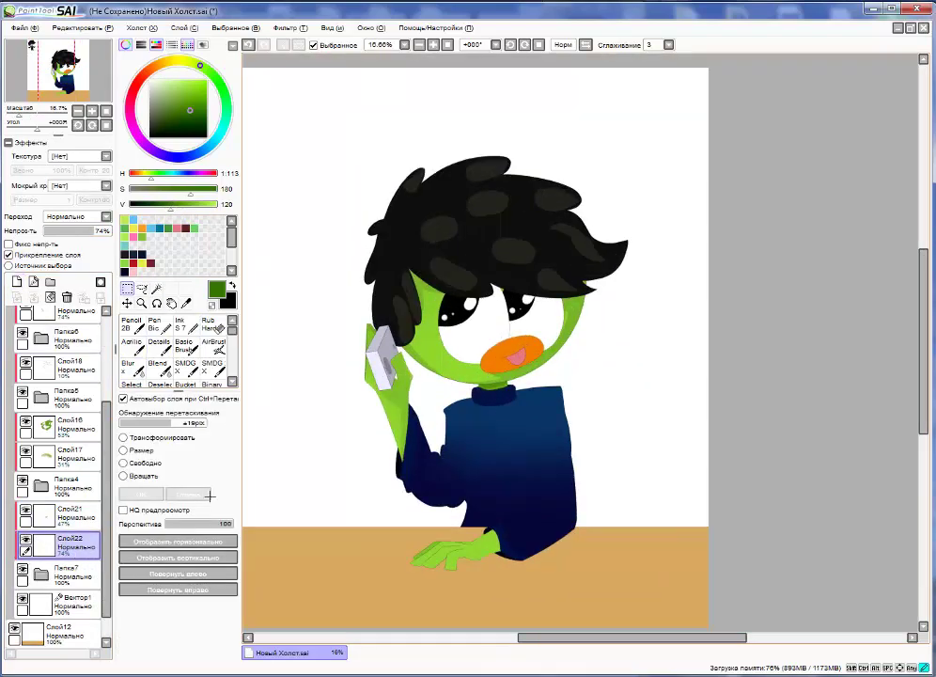
# - Add clipped layer Слой23 and paint sampled-green shadows on the table hand's wrist, lower edge and thumb with a size 50 brush
pyautogui.scroll(-1, 286, 505)
pyautogui.scroll(-3, 38, 451)
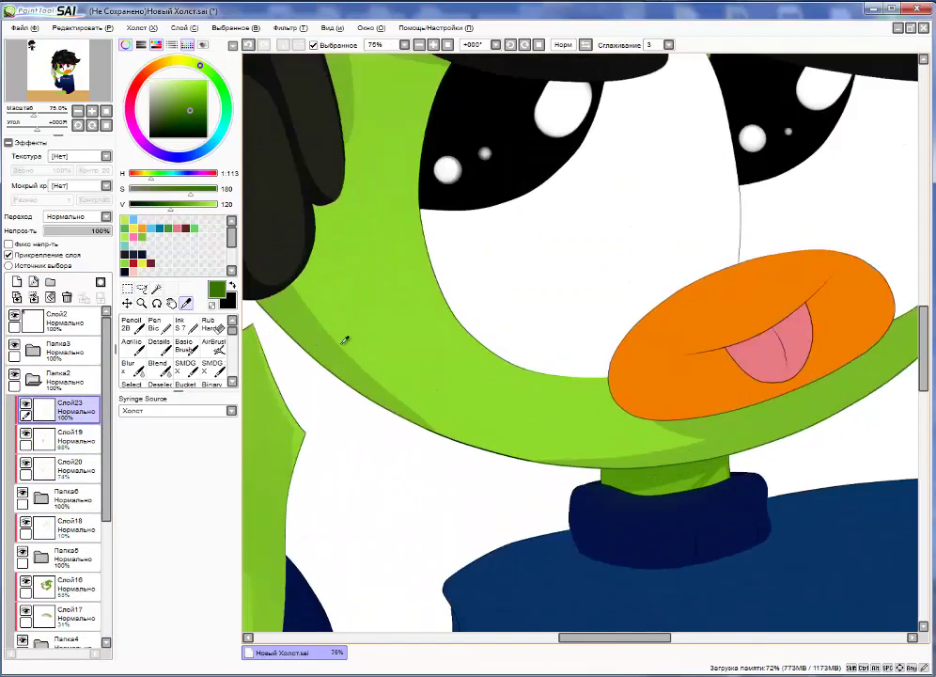
pyautogui.scroll(-5, 344, 340)
pyautogui.scroll(3, 455, 528)
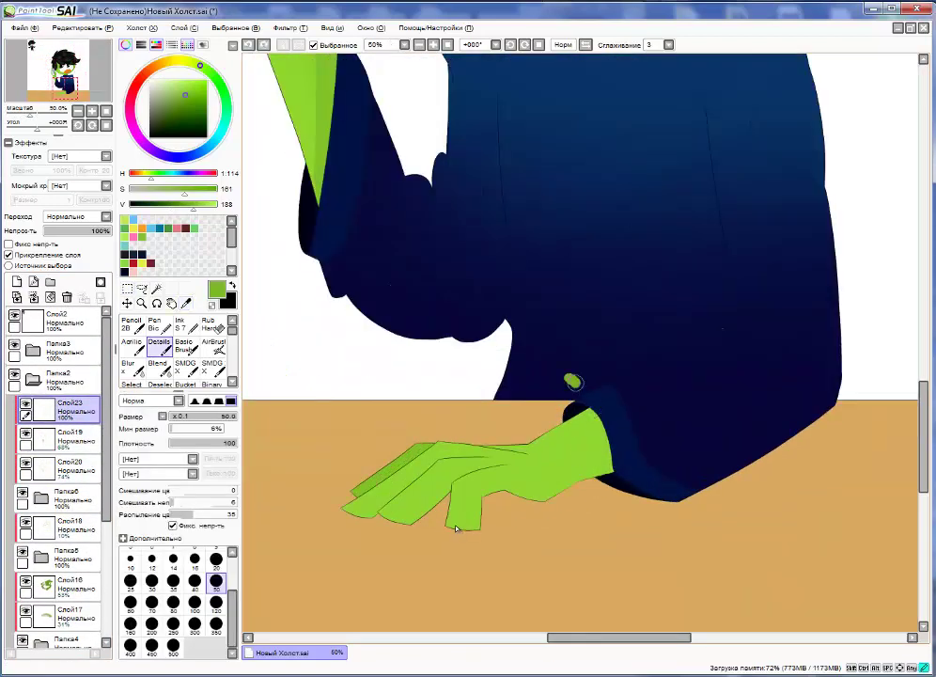
pyautogui.hotkey('ctrl', 'y')
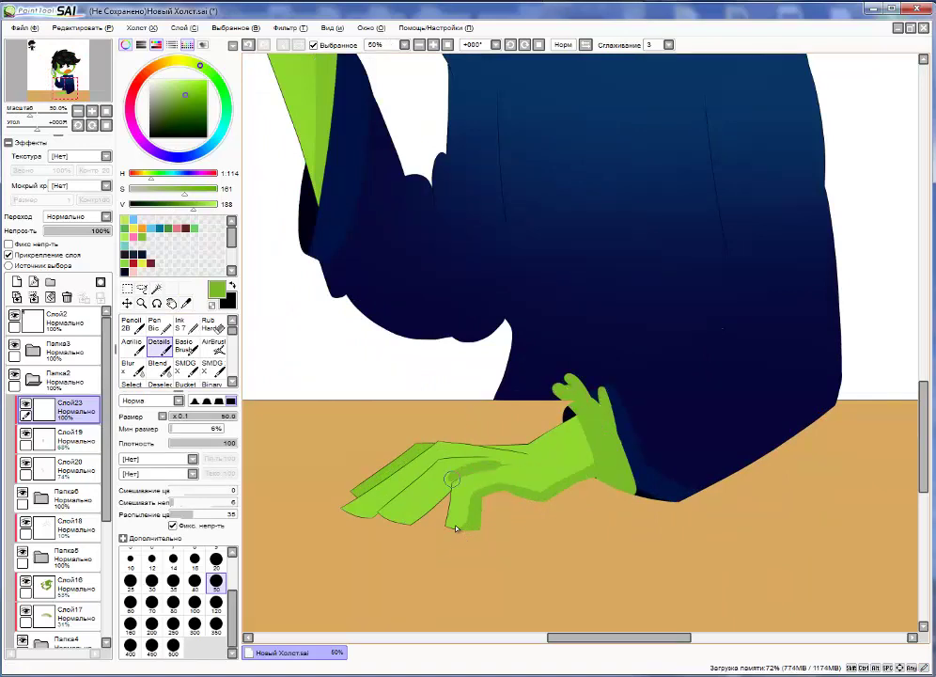
# - Set Слой23 to 59% opacity and shape the finger shadows by painting and erasing, enlarging the eraser to 120
pyautogui.press('e')
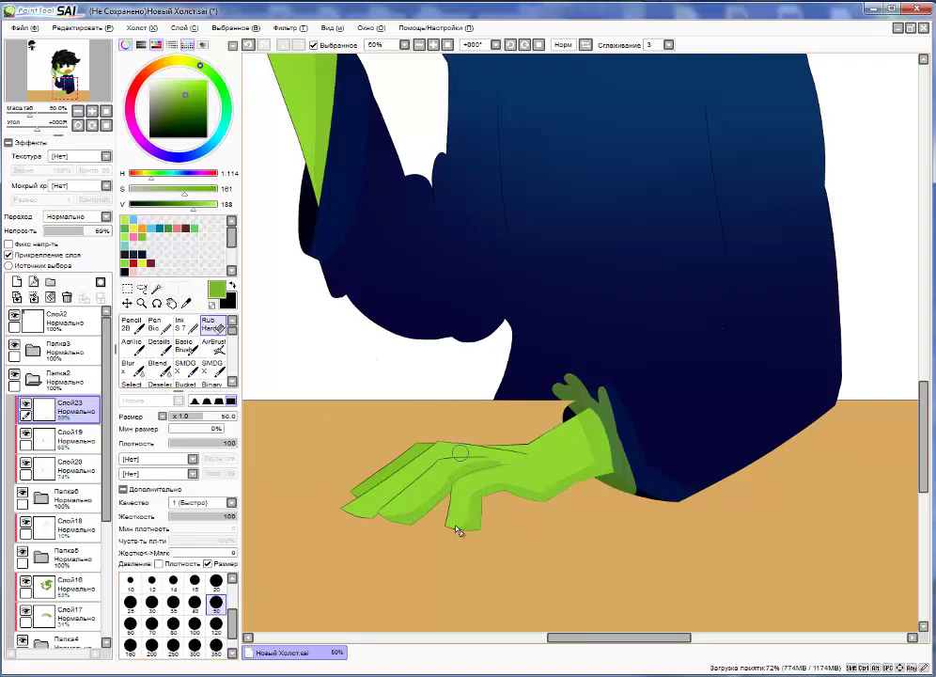
pyautogui.press('e')
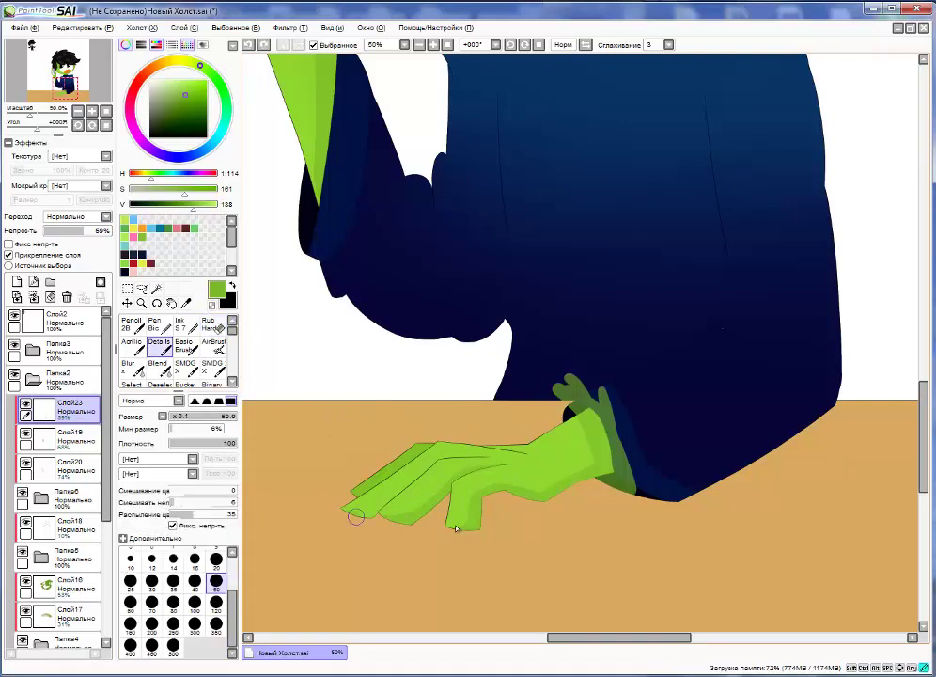
pyautogui.press('e')
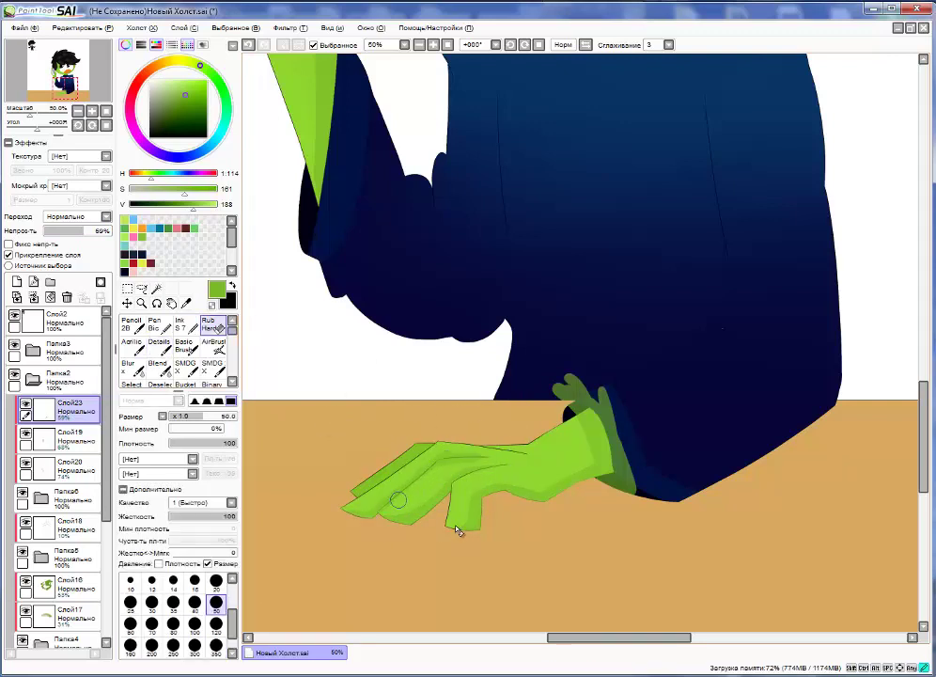
pyautogui.press(']')
pyautogui.press(']')
pyautogui.press(']')
pyautogui.press(']')
pyautogui.press(']')
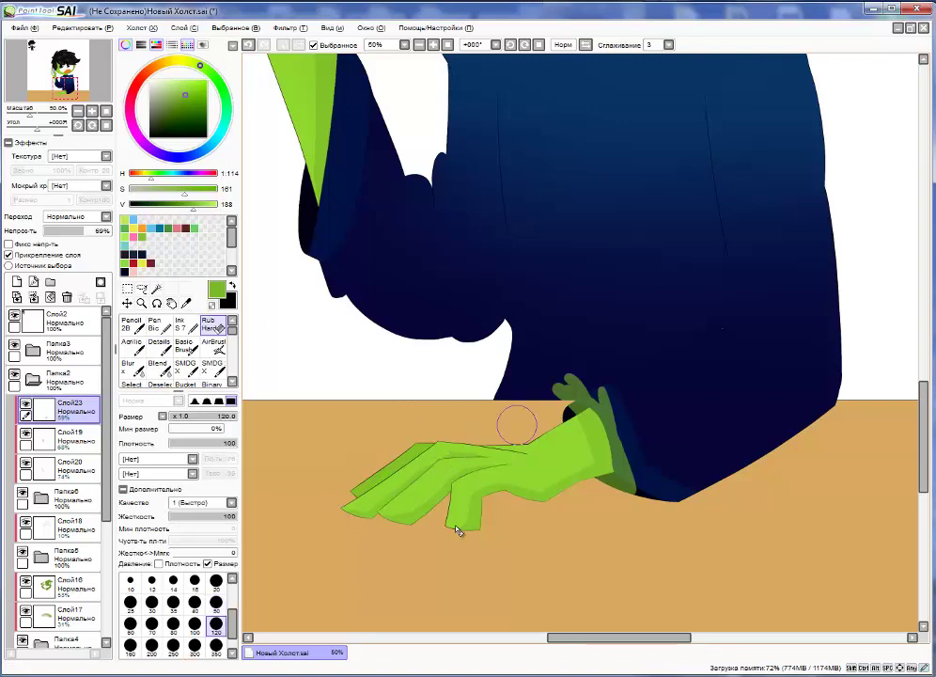
# - Extend the finger shadows on the table hand, using a darker green (V 164) for the rear finger, and trim them
pyautogui.press('e')
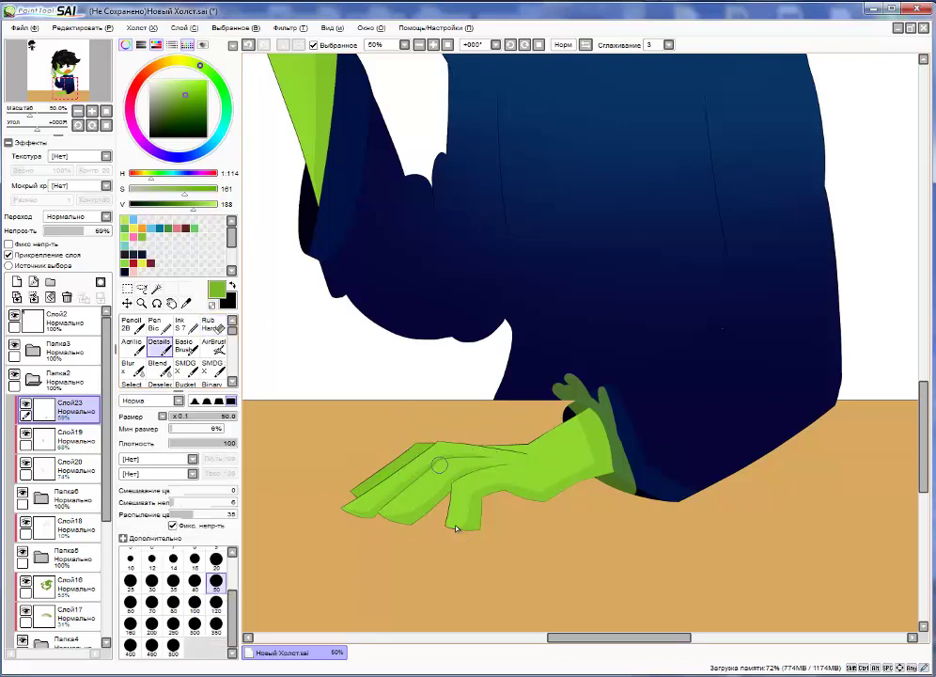
pyautogui.press('e')
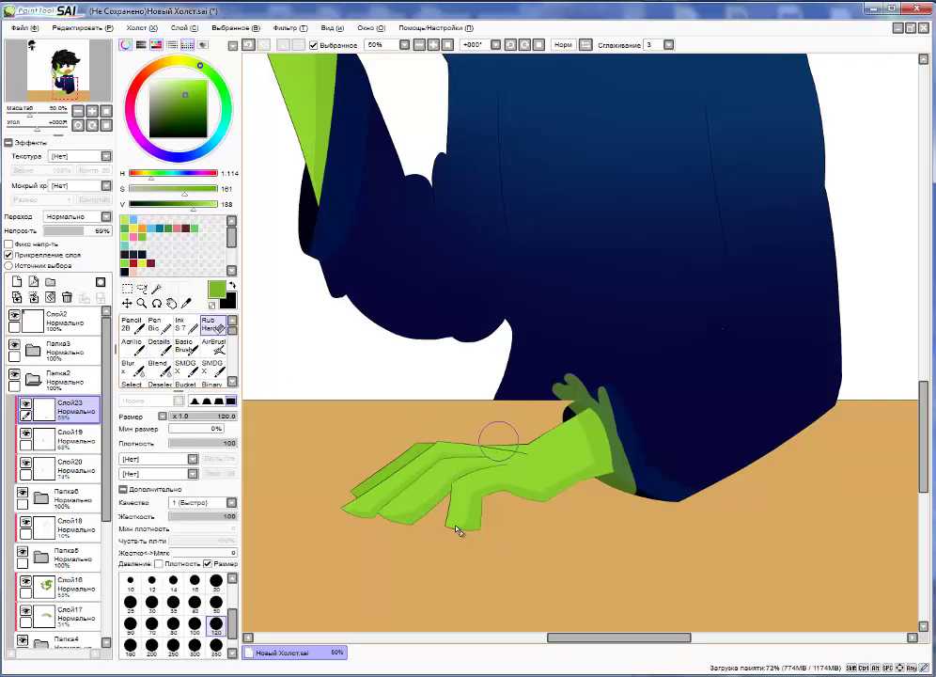
pyautogui.press('e')
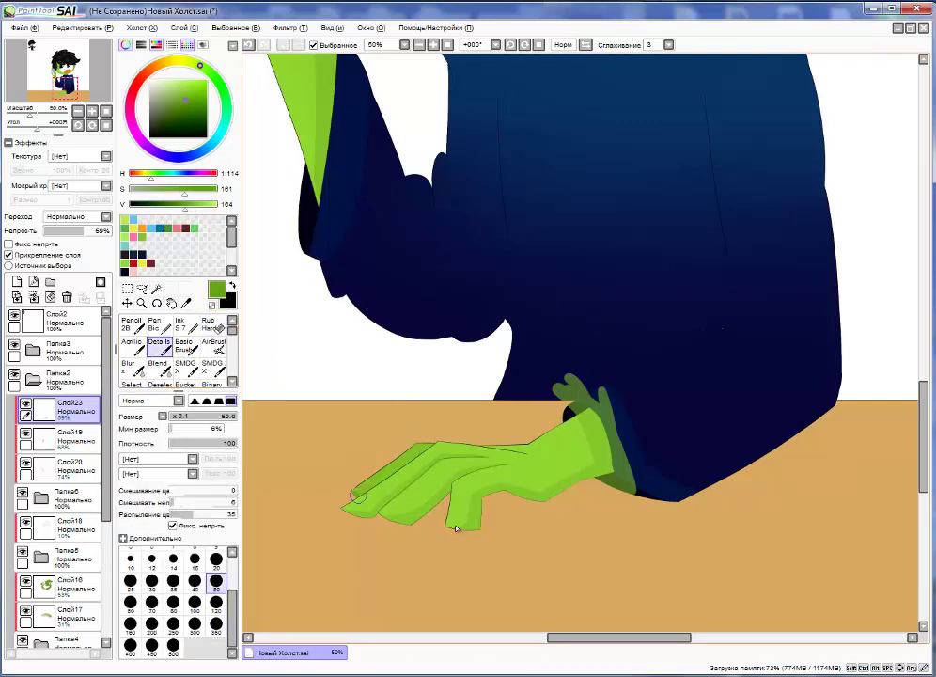
pyautogui.press('e')
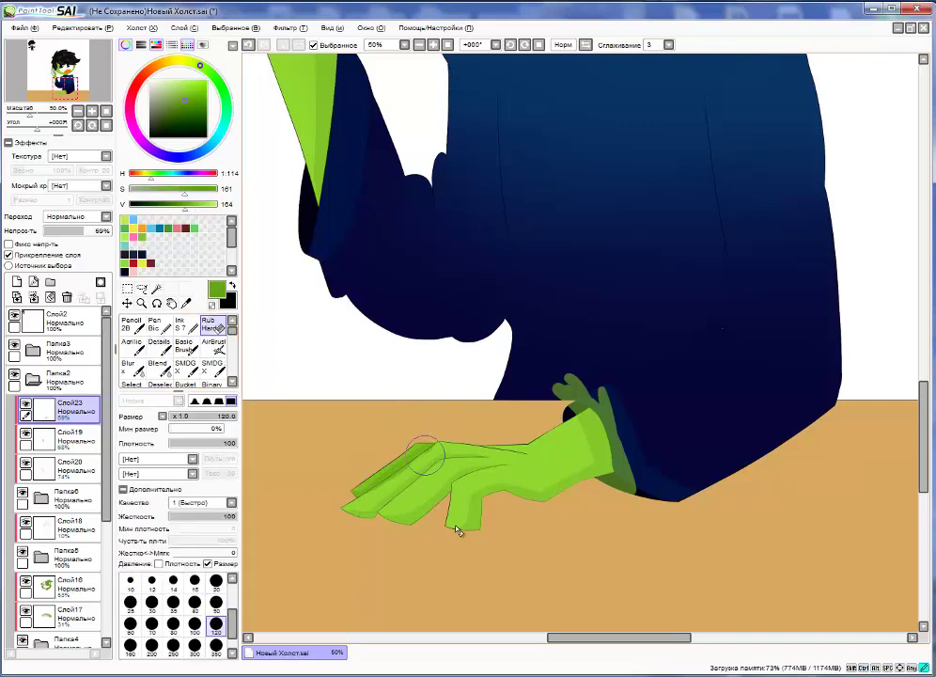
# - Select the table hand from the outline layer and remove the shadow spilling onto the sleeve on Слой23
pyautogui.press('w')
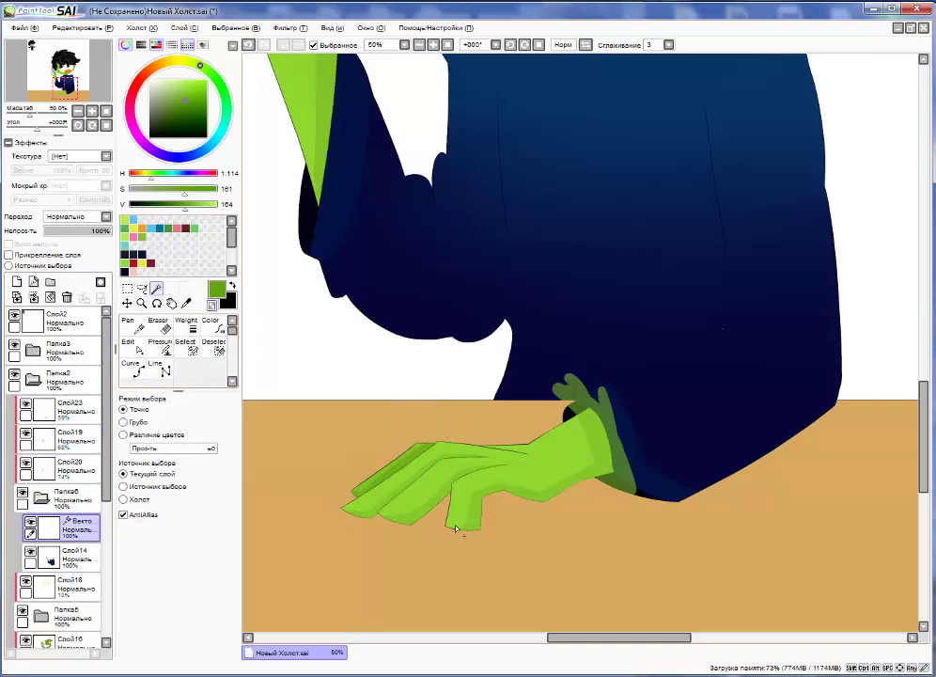
pyautogui.click(457, 526)
pyautogui.hotkey('ctrl', 'i')
pyautogui.press('b')
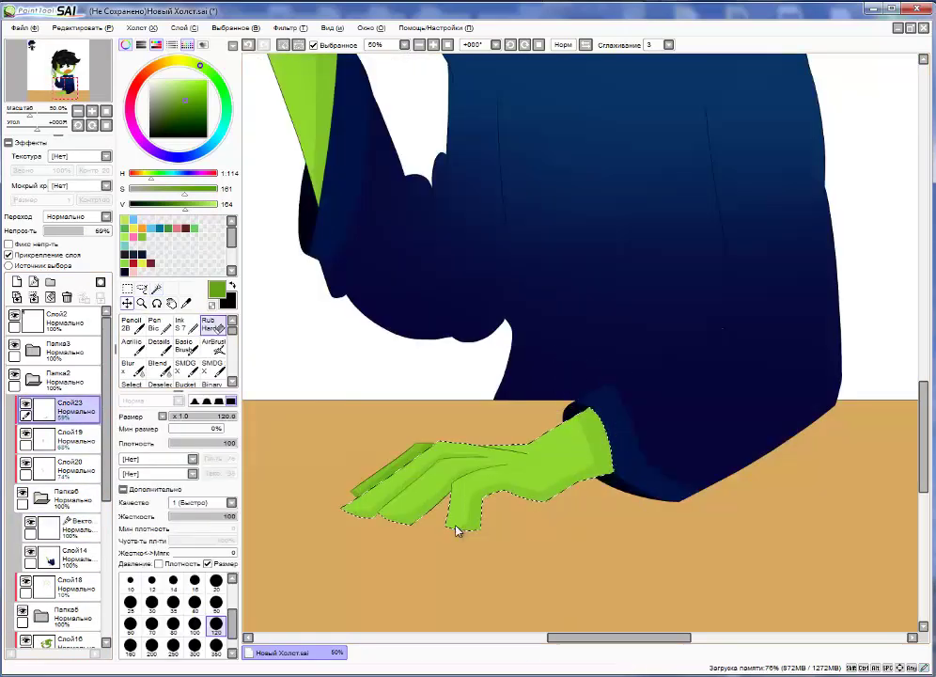
pyautogui.hotkey('ctrl', 'd')
# - Add clipped layer Слой24, paint a green shadow on the table hand with the Details brush, and blur it
pyautogui.press('v')
pyautogui.scroll(-2, 496, 411)
pyautogui.scroll(1, 496, 410)
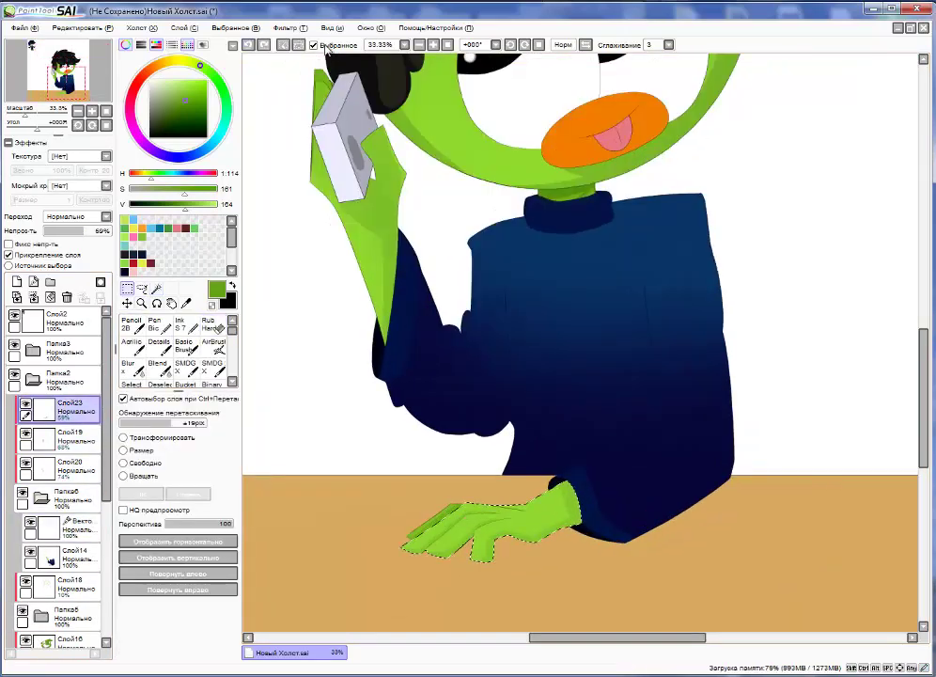
pyautogui.click(16, 281)
pyautogui.click(158, 346)
pyautogui.scroll(1, 499, 552)
pyautogui.moveTo(602, 451)
pyautogui.mouseDown()
pyautogui.moveTo(578, 522)
pyautogui.moveTo(483, 537)
pyautogui.mouseUp()
pyautogui.press('x')
pyautogui.moveTo(574, 470); pyautogui.dragTo(470, 545)
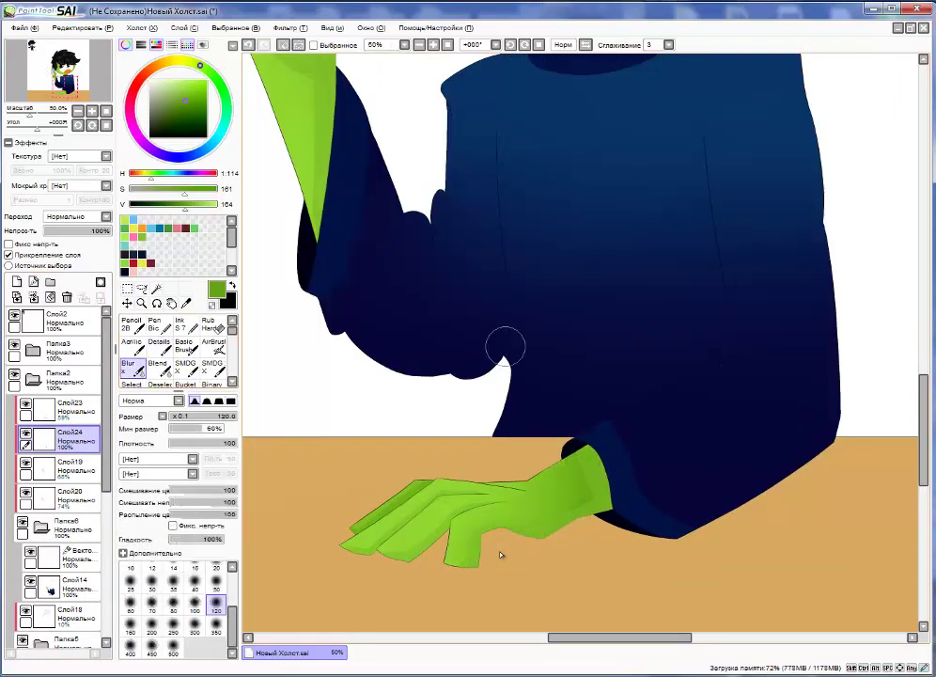
# - Set the blurred hand shadow layer Слой24 to 29% opacity
pyautogui.scroll(-2, 498, 503)
pyautogui.moveTo(51, 231); pyautogui.dragTo(66, 232)
pyautogui.scroll(-3, 259, 328)
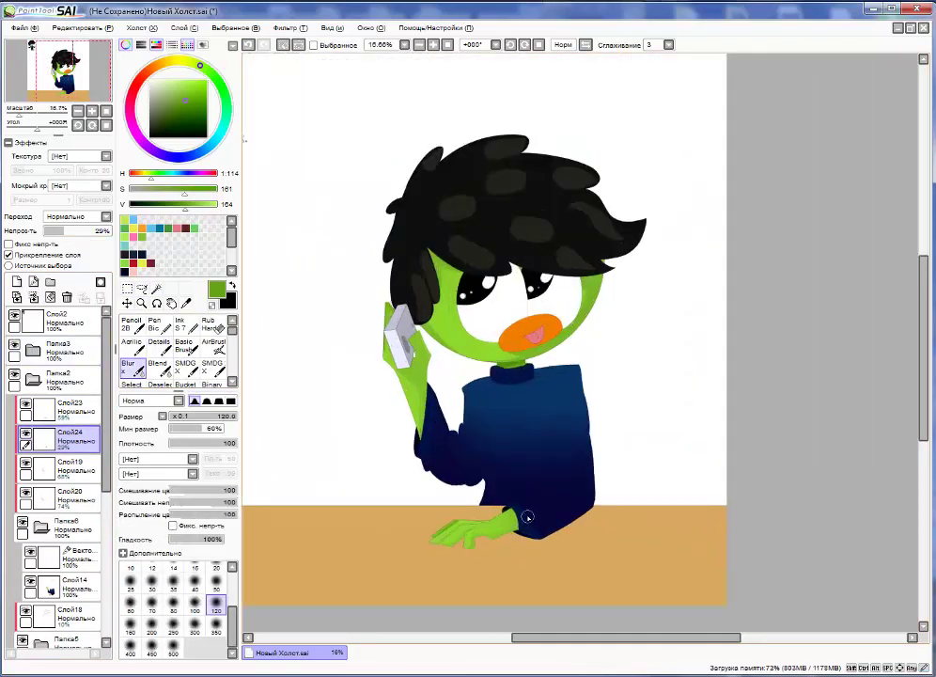
pyautogui.scroll(-1, 484, 356)
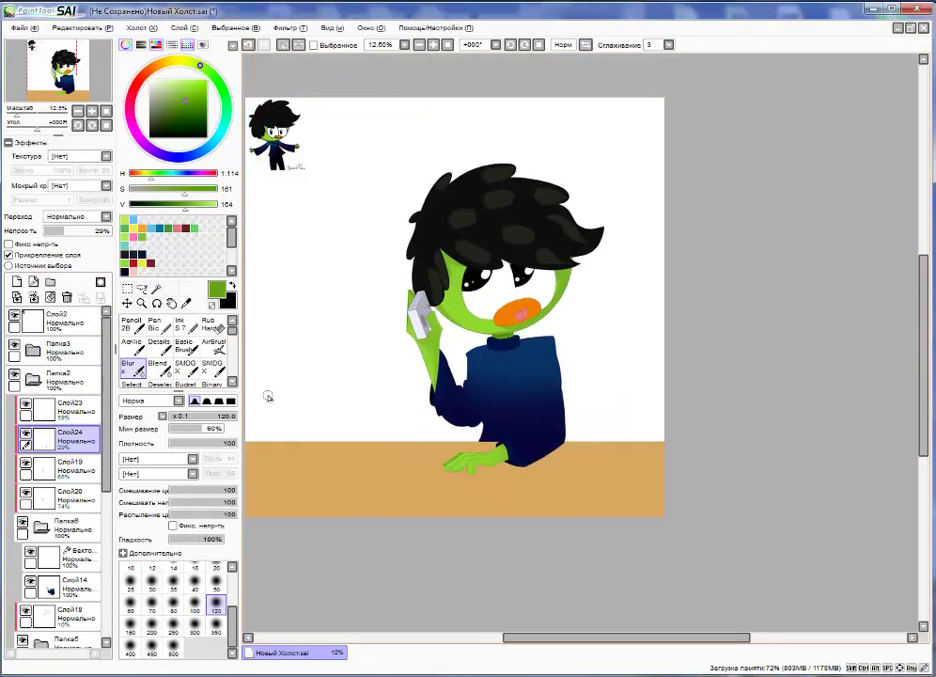
pyautogui.scroll(-1, 479, 470)
pyautogui.scroll(1, 478, 441)
pyautogui.doubleClick(70, 433)
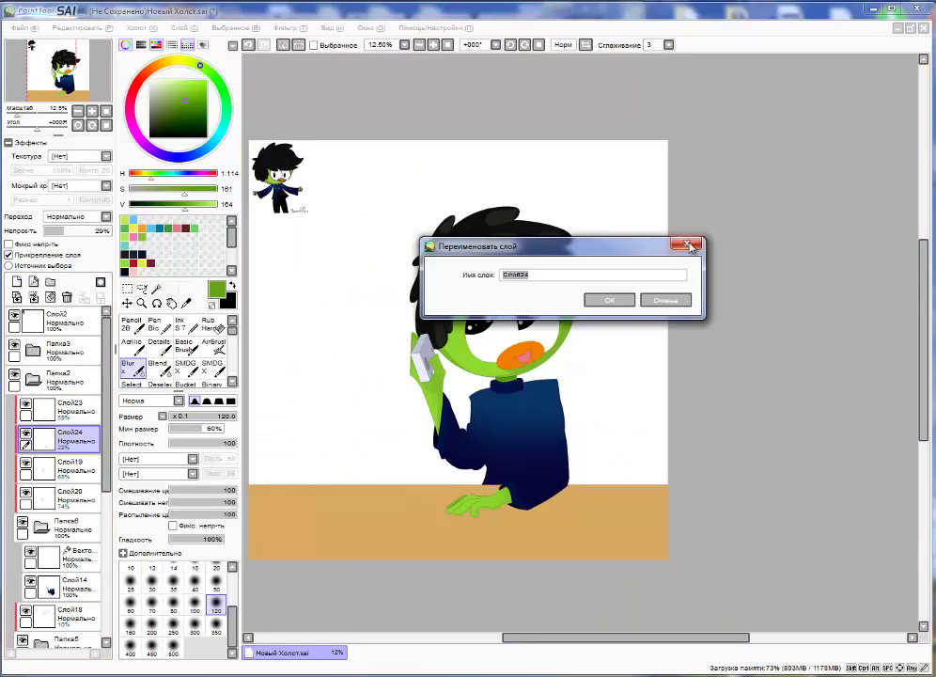
pyautogui.click(689, 246)
pyautogui.click(38, 528)
pyautogui.click(41, 522)
pyautogui.click(17, 282)
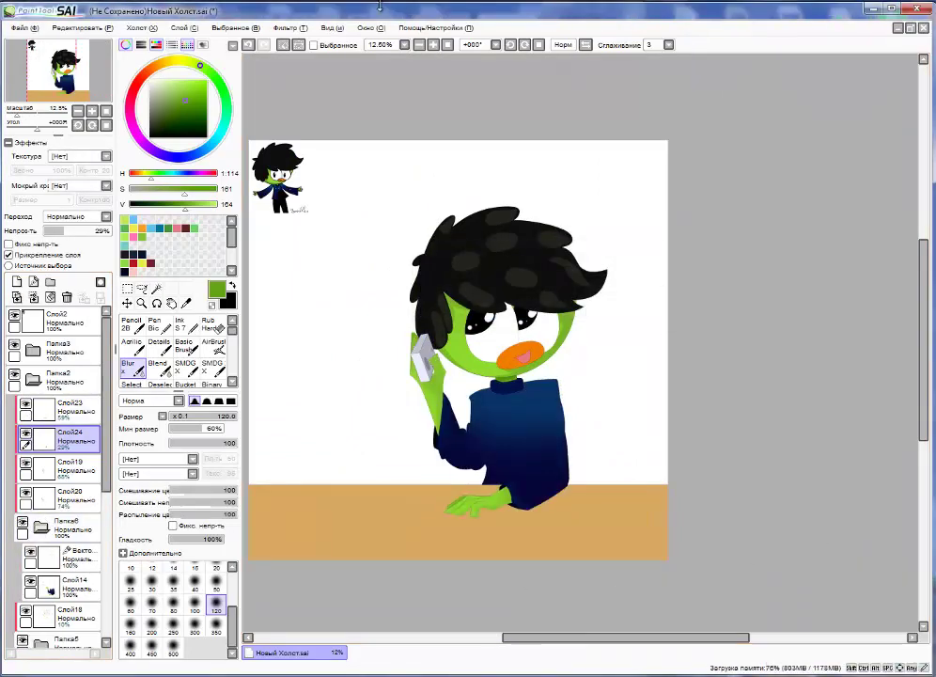
# - Paste the galaxy image as Слой25, move it above Папка2, place it over the body and set its opacity to 43%
pyautogui.click(127, 302)
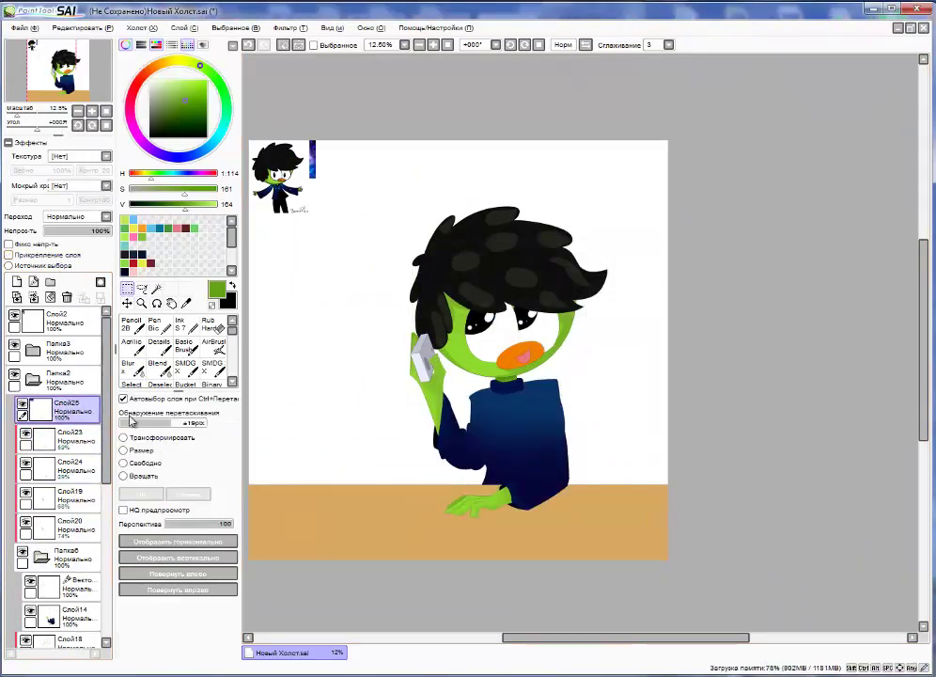
pyautogui.moveTo(63, 411); pyautogui.dragTo(57, 376)
pyautogui.hotkey('ctrl', 't')
pyautogui.moveTo(386, 261); pyautogui.dragTo(539, 438)
pyautogui.press('Return')
pyautogui.moveTo(104, 230); pyautogui.dragTo(73, 230)
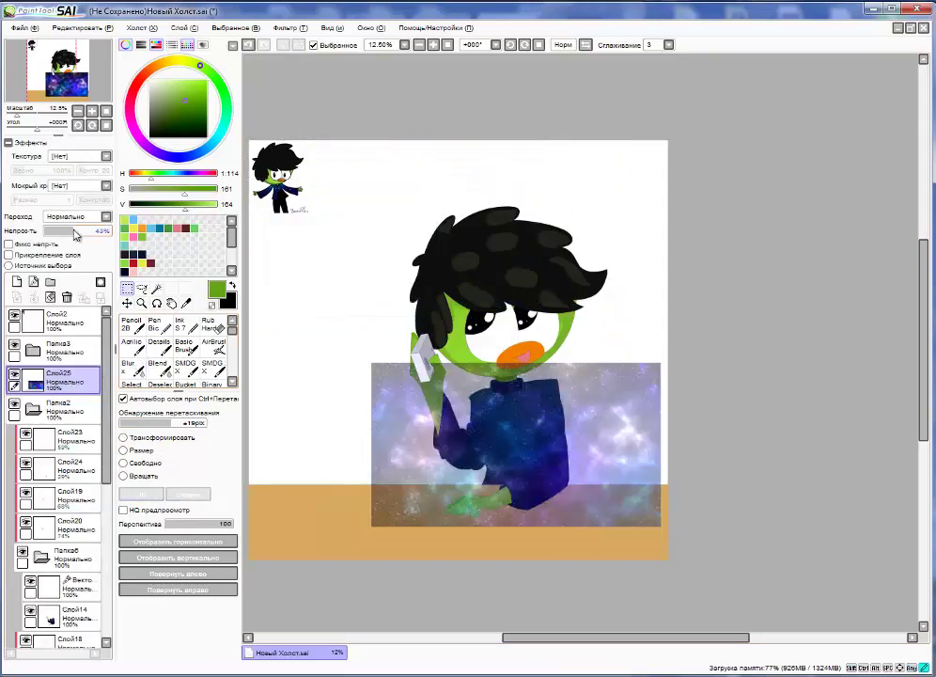
# - Hide the galaxy layer Слой25 and the colour layer Слой14, and activate the vector outline layer in Папка6
pyautogui.click(41, 564)
pyautogui.click(66, 584)
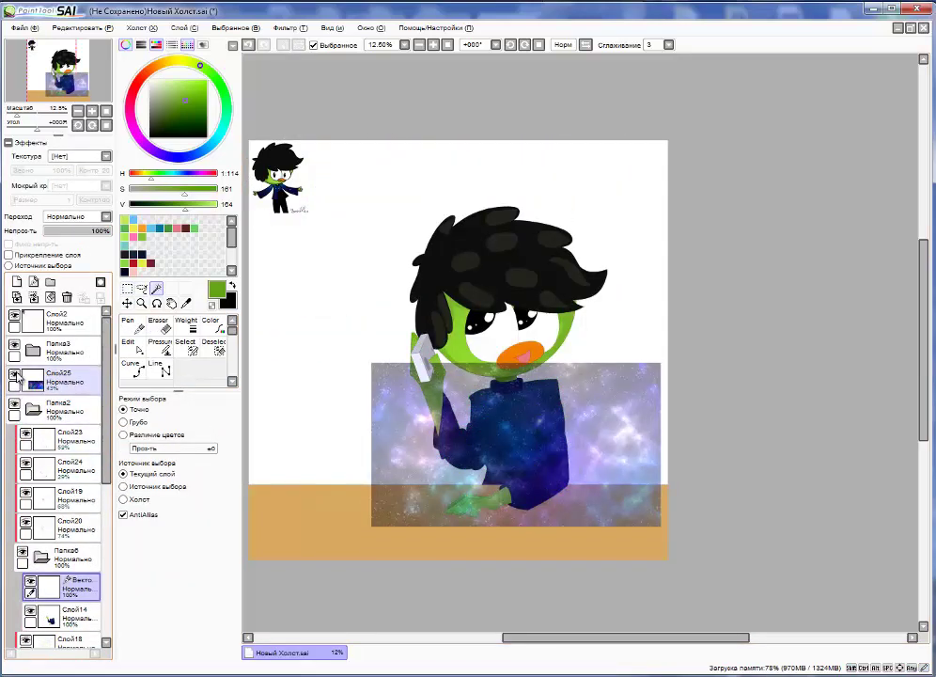
pyautogui.click(14, 373)
pyautogui.click(32, 408)
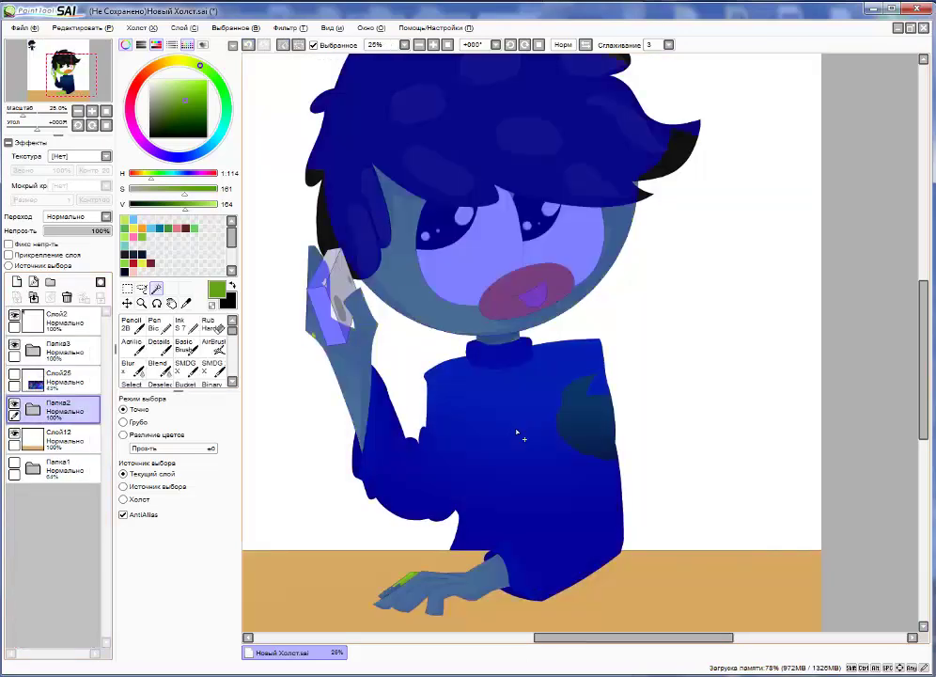
pyautogui.click(250, 46)
pyautogui.click(33, 408)
pyautogui.scroll(-3, 33, 393)
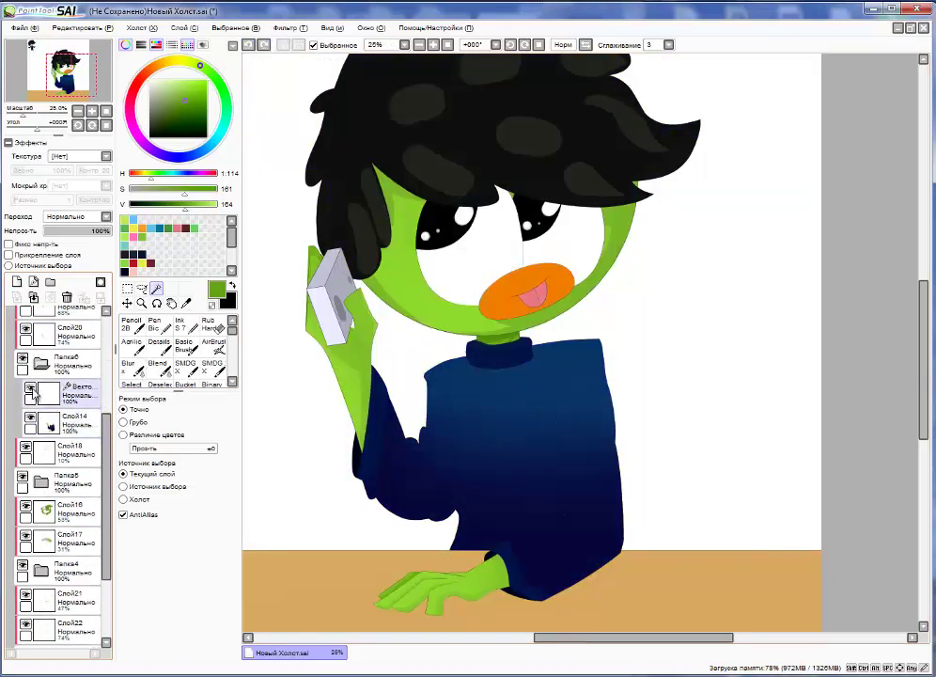
pyautogui.click(26, 331)
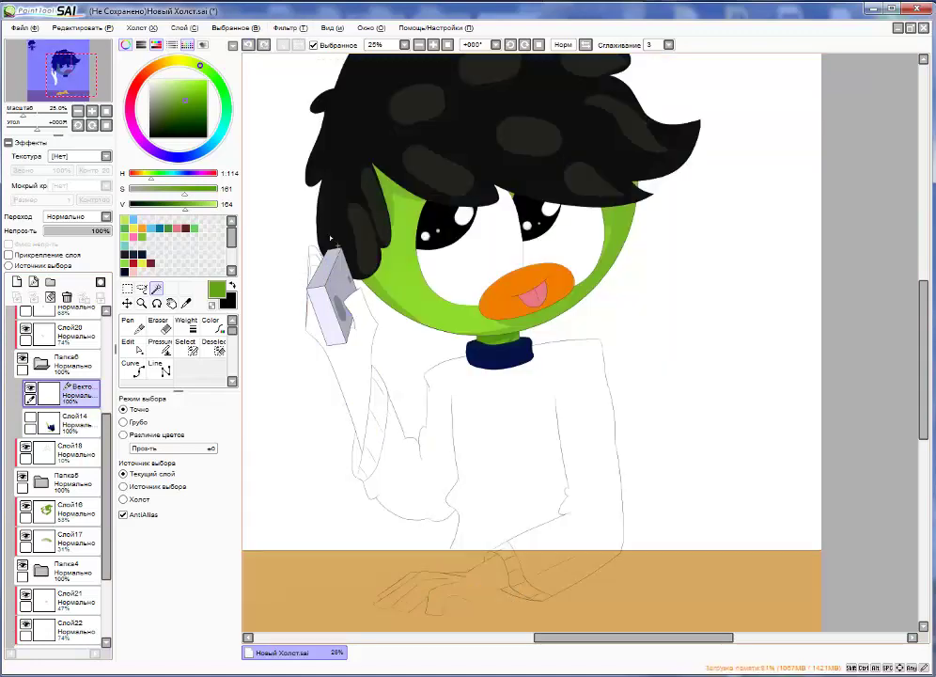
pyautogui.click(66, 390)
# - Copy the collar outlines from the vector layer in Папка7 and paste them into Папка6
pyautogui.scroll(-1, 90, 459)
pyautogui.scroll(-2, 89, 459)
pyautogui.click(62, 570)
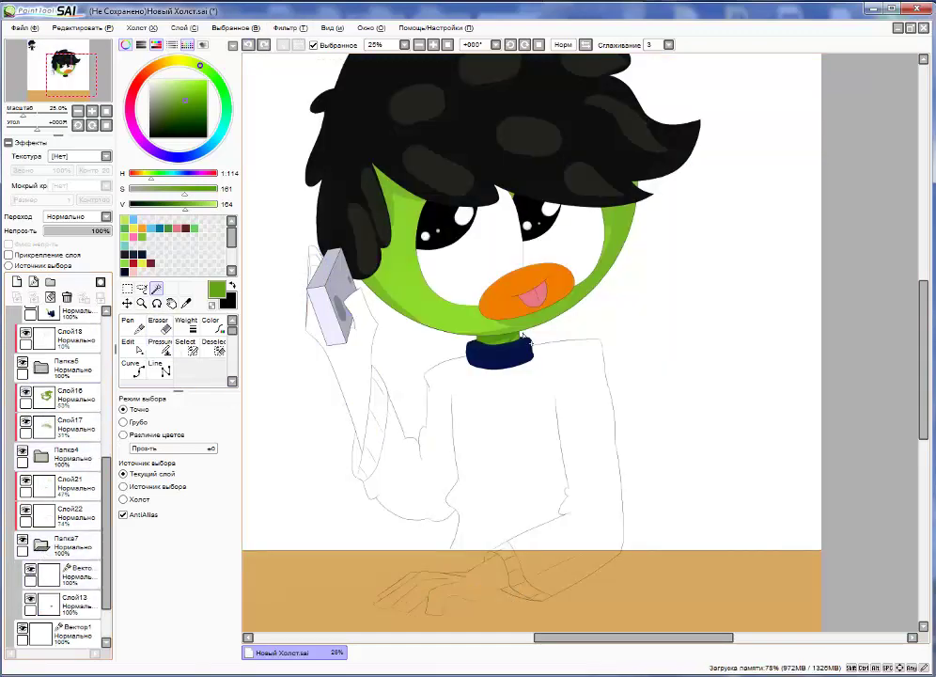
pyautogui.hotkey('ctrl', '+')
pyautogui.hotkey('ctrl', '-')
pyautogui.hotkey('ctrl', '-')
pyautogui.hotkey('ctrl', '-')
pyautogui.hotkey('ctrl', '-')
pyautogui.hotkey('ctrl', 't')
pyautogui.click(95, 27)
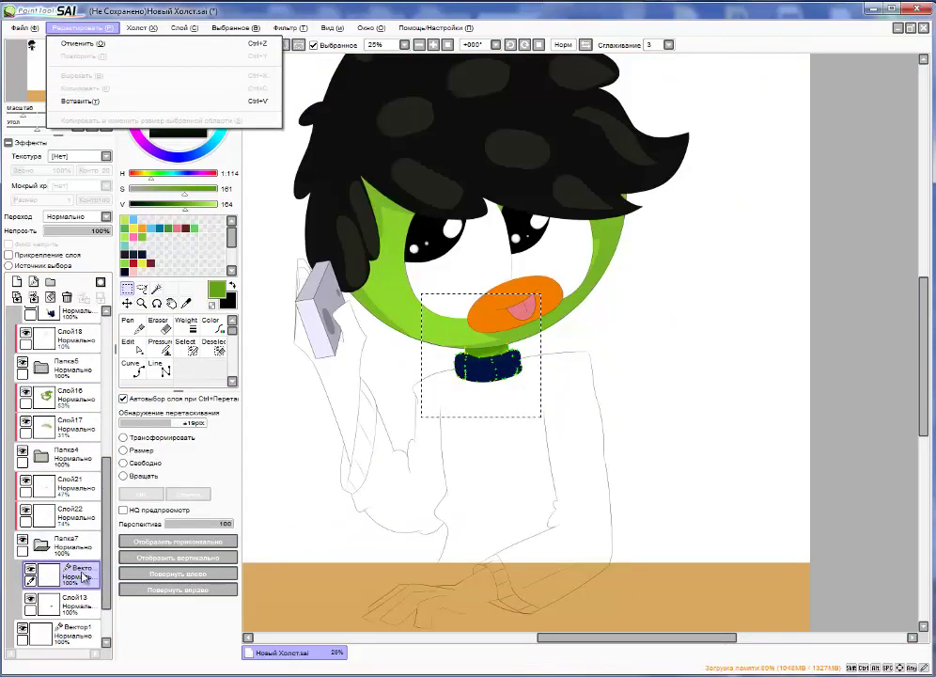
pyautogui.click(127, 344)
pyautogui.click(123, 406)
pyautogui.moveTo(386, 252); pyautogui.dragTo(543, 407)
pyautogui.scroll(3, 56, 423)
pyautogui.click(95, 28)
pyautogui.click(85, 98)
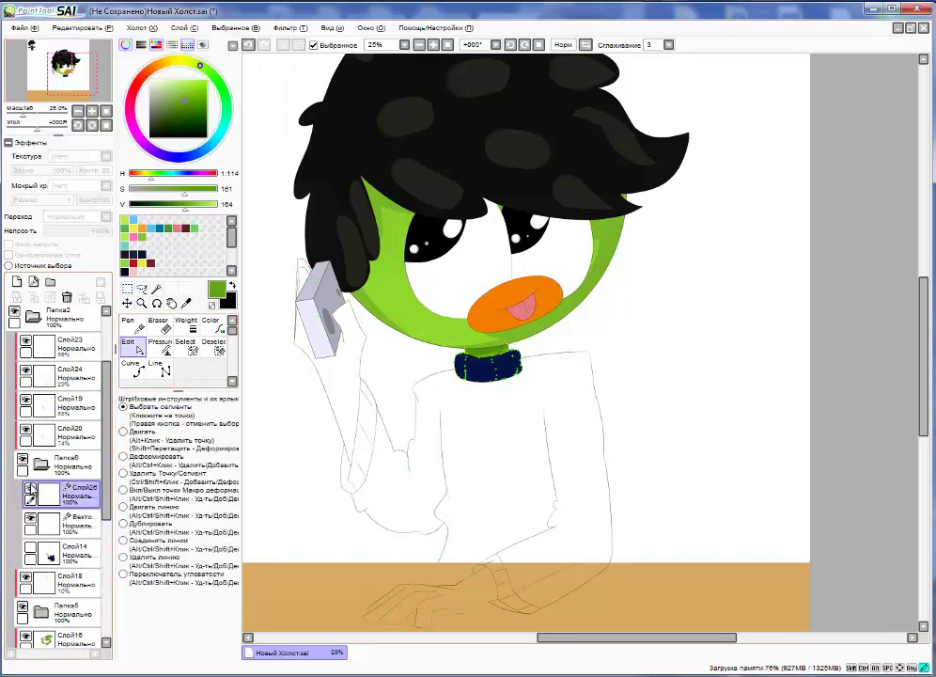
# - Merge the pasted collar lines into the vector outline layer of Папка6
pyautogui.hotkey('ctrl', '+')
pyautogui.press('e')
pyautogui.hotkey('ctrl', '+')
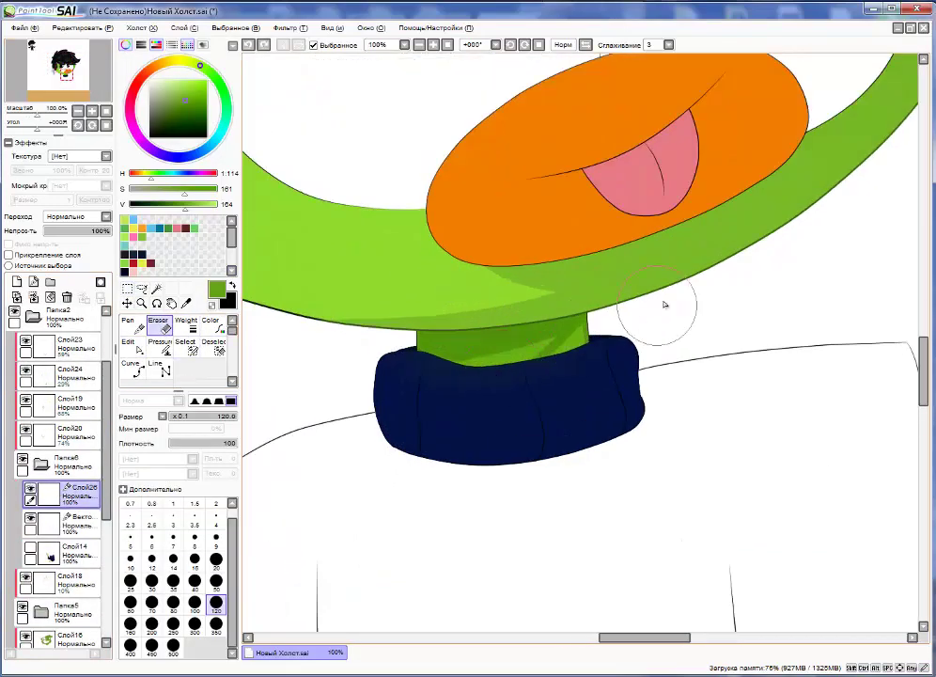
pyautogui.hotkey('ctrl', '-')
pyautogui.hotkey('ctrl', '-')
pyautogui.hotkey('ctrl', '-')
pyautogui.click(66, 298)
# - Try to select the torso inside the outlines with the Magic Wand
pyautogui.press('w')
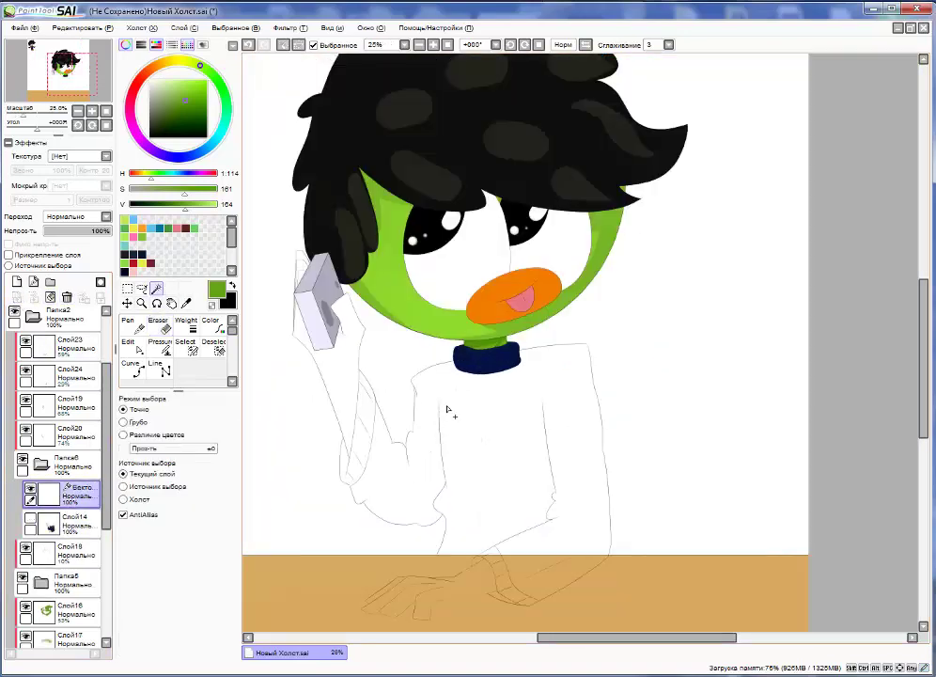
pyautogui.click(470, 415)
pyautogui.hotkey('ctrl', 'd')
pyautogui.click(502, 419)
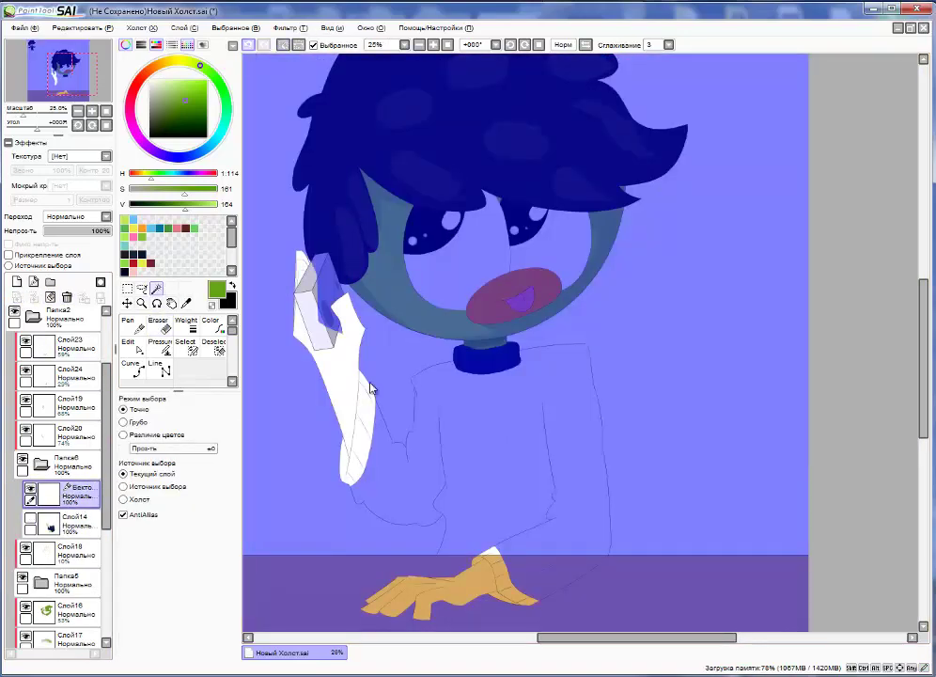
pyautogui.hotkey('ctrl', 'd')
# - Examine the lower end of the torso outline where it meets the table edge
pyautogui.hotkey('ctrl', '+')
pyautogui.hotkey('ctrl', '+')
pyautogui.hotkey('ctrl', '+')
pyautogui.click(129, 345)
pyautogui.hotkey('ctrl', '+')
pyautogui.hotkey('ctrl', '+')
pyautogui.hotkey('ctrl', '+')
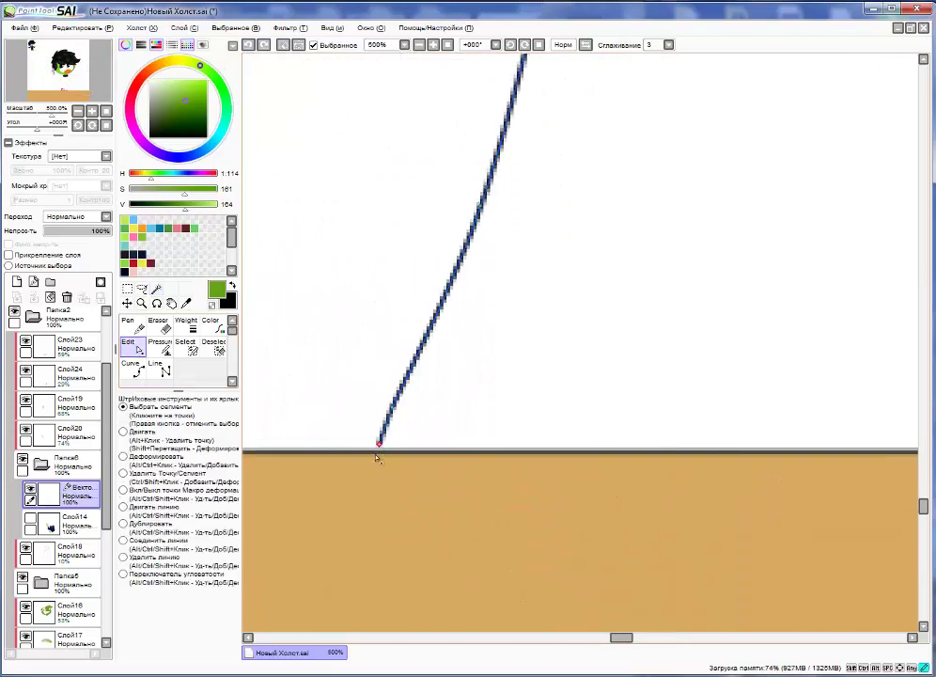
pyautogui.press('Home')
# - Copy the table edge line from the vector layer Вектор1 and paste it as a new layer in Папка6
pyautogui.moveTo(56, 493); pyautogui.dragTo(56, 611)
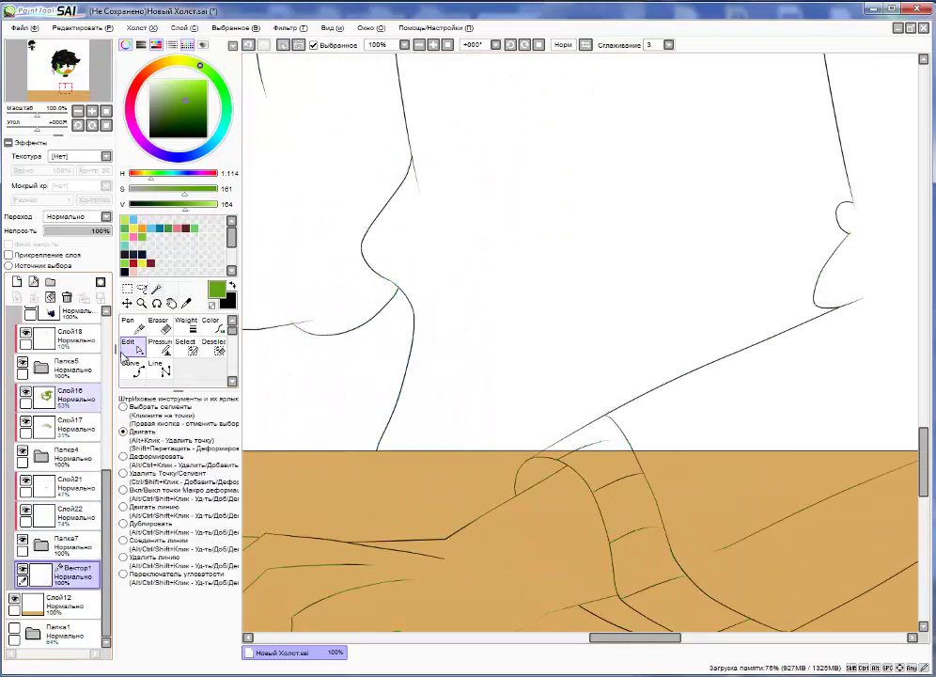
pyautogui.click(123, 406)
pyautogui.moveTo(372, 420); pyautogui.dragTo(472, 451)
pyautogui.click(490, 467)
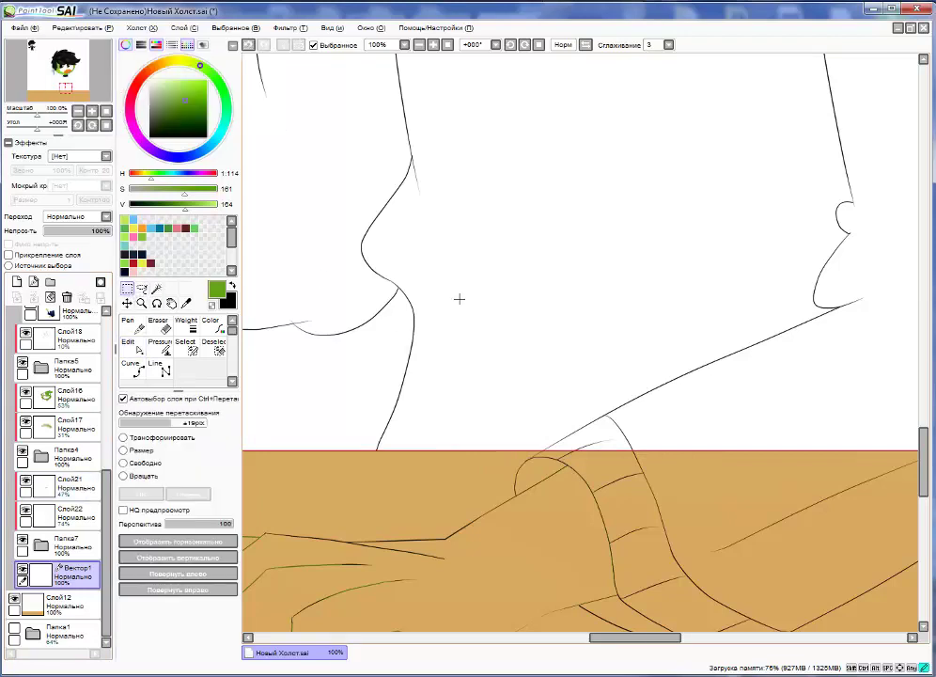
pyautogui.hotkey('ctrl', 'c')
pyautogui.hotkey('ctrl', 'v')
# - Trim the copied table line around the sleeve with the Eraser and merge it into the Папка6 outline layer
pyautogui.click(166, 326)
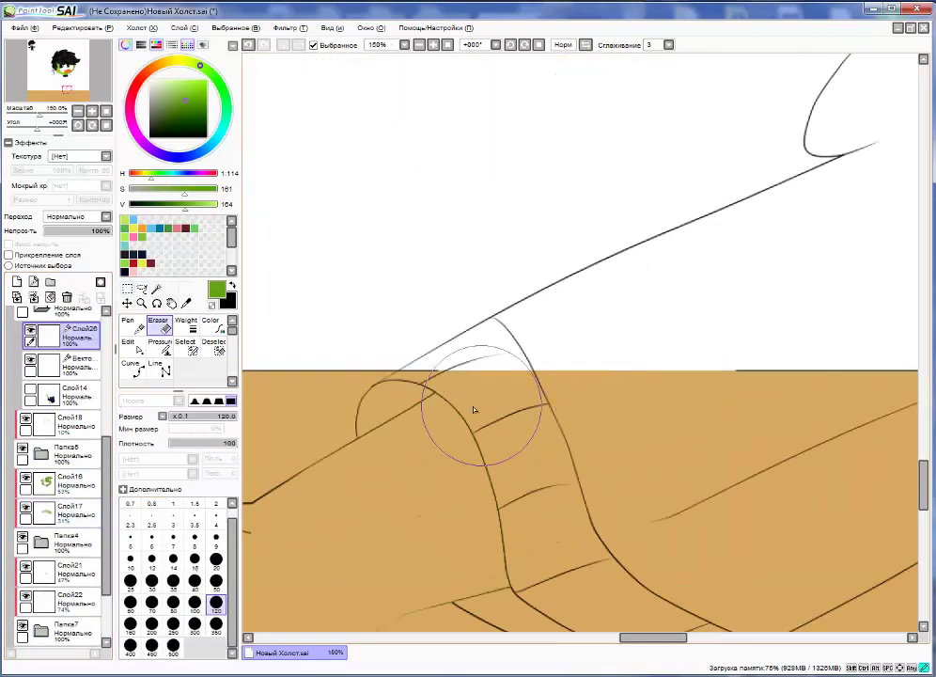
pyautogui.scroll(-5, 474, 410)
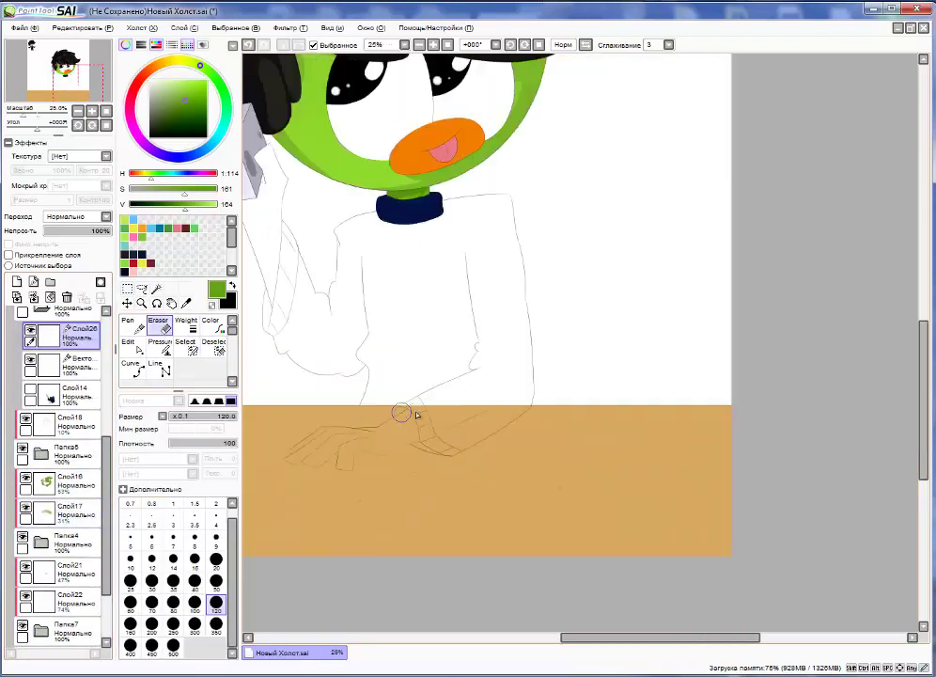
pyautogui.scroll(4, 642, 426)
pyautogui.scroll(-2, 643, 401)
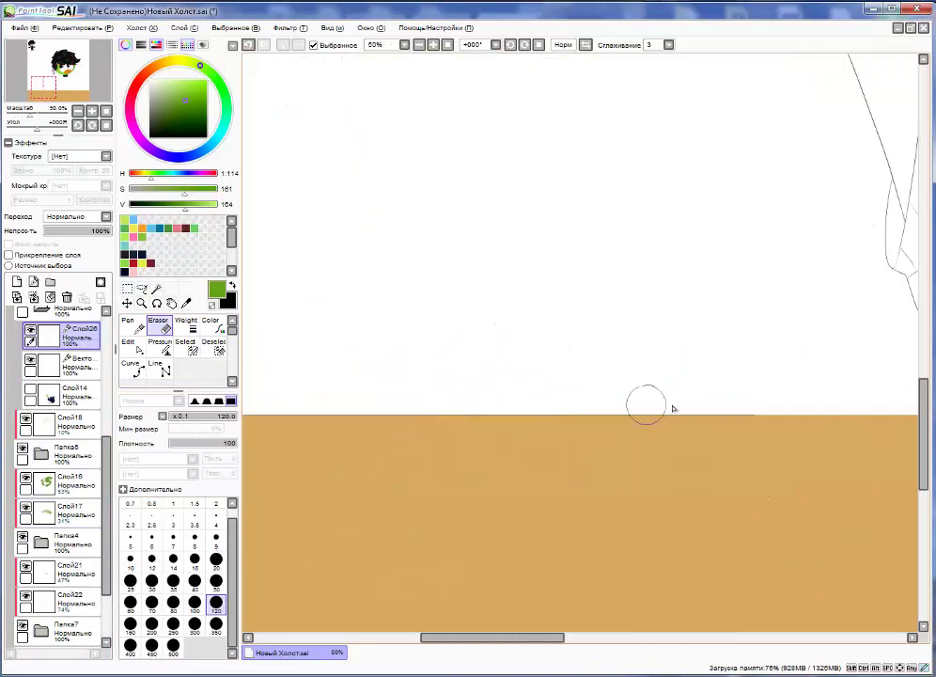
pyautogui.hscroll(-3, 582, 420)
pyautogui.hscroll(3, 581, 420)
pyautogui.scroll(1, 410, 420)
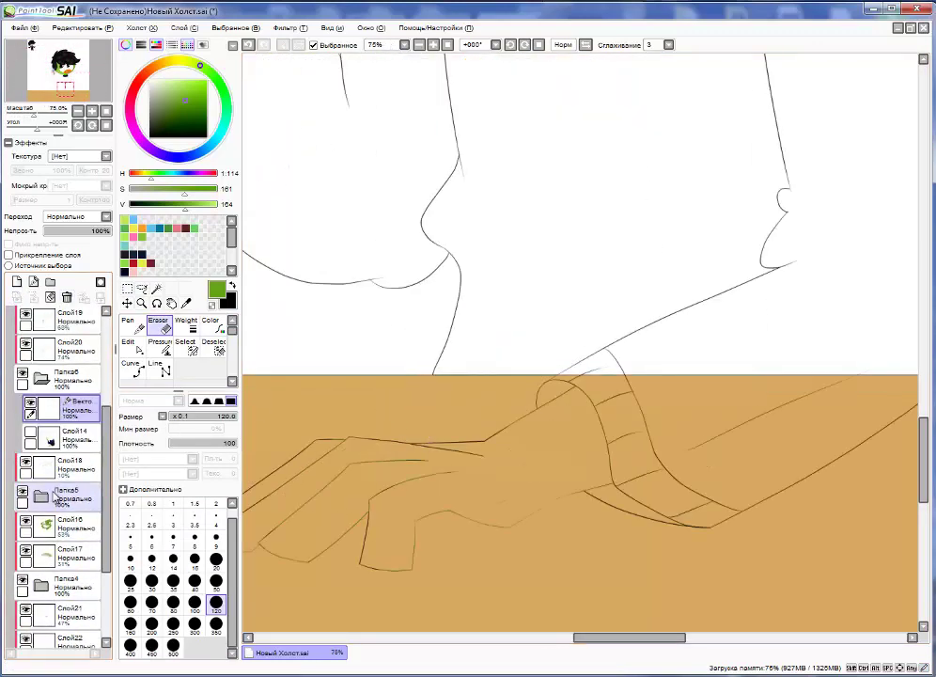
# - Select the sweater's torso and sleeve areas from the Папка6 outlines with the Magic Wand
pyautogui.click(156, 288)
pyautogui.scroll(-2, 394, 285)
pyautogui.scroll(1, 411, 318)
pyautogui.scroll(3, 411, 317)
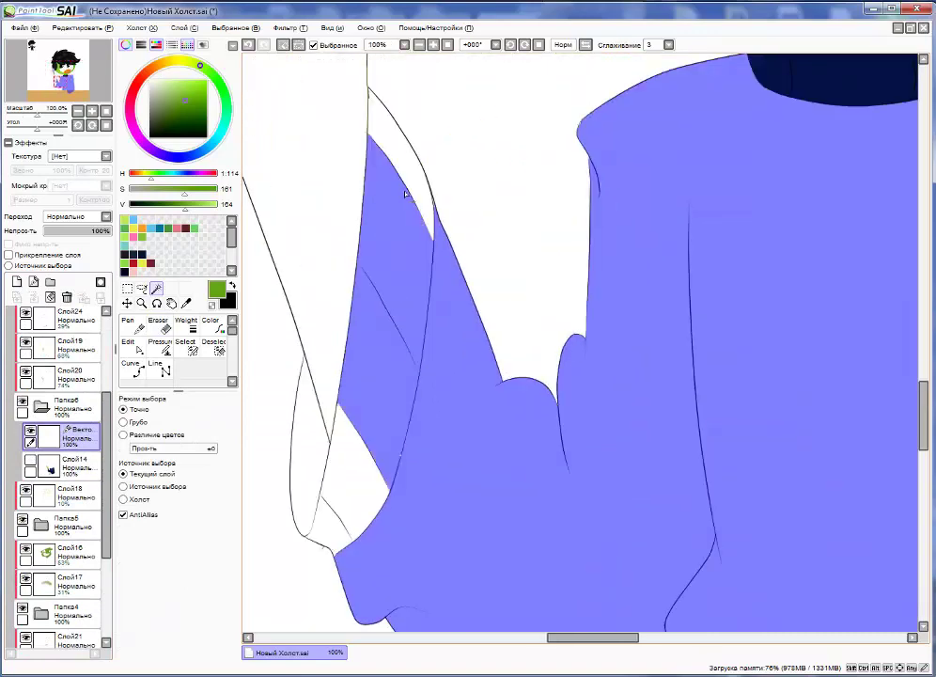
pyautogui.hscroll(-2, 402, 458)
pyautogui.hscroll(-3, 402, 458)
pyautogui.hscroll(-2, 412, 476)
pyautogui.scroll(3, 396, 292)
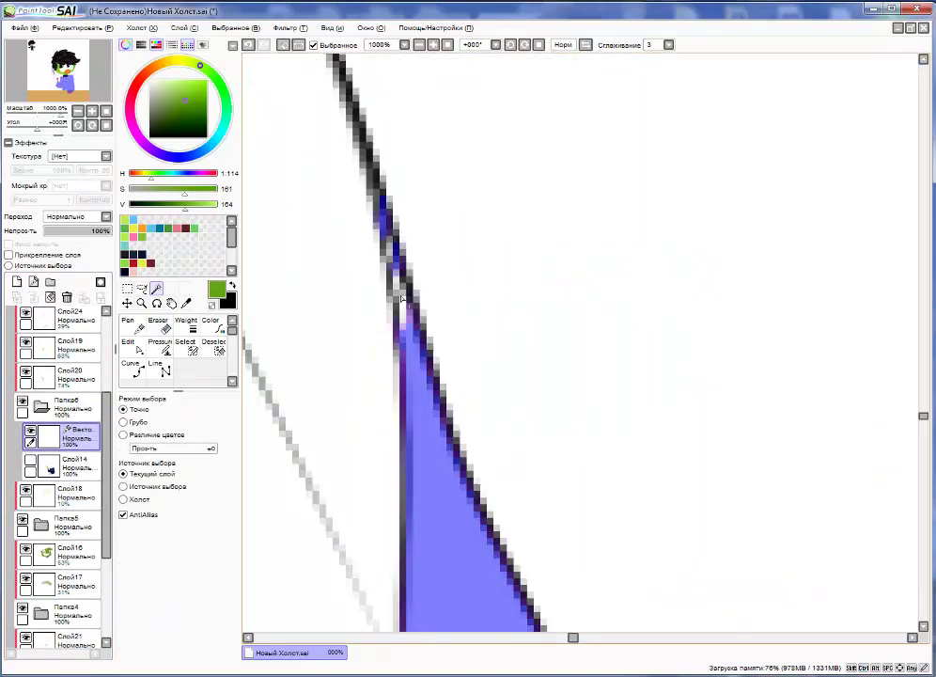
pyautogui.scroll(-4, 383, 313)
pyautogui.scroll(-4, 403, 480)
pyautogui.scroll(5, 470, 376)
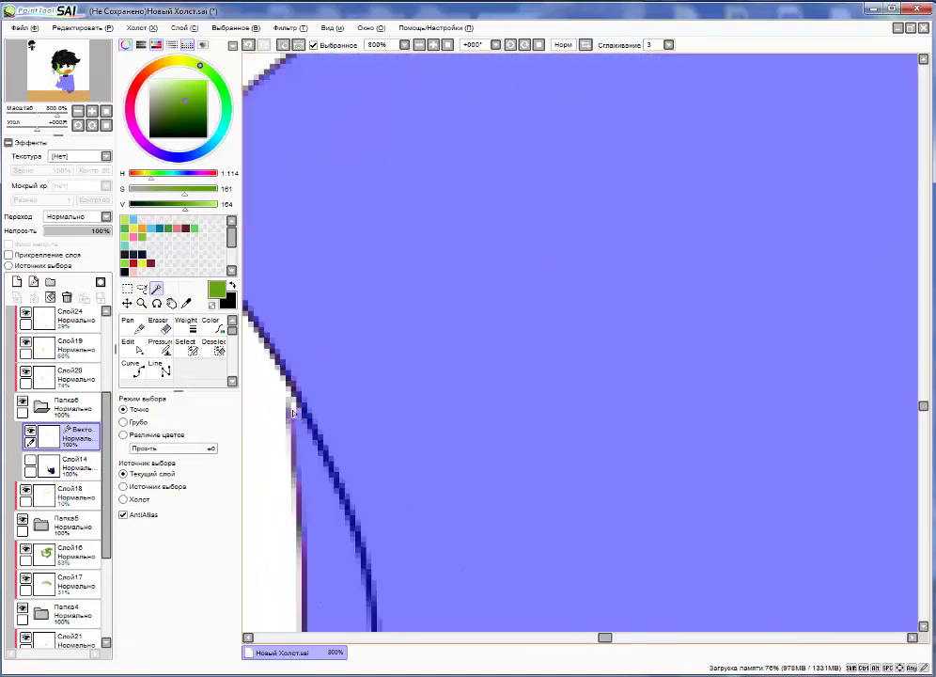
pyautogui.scroll(-5, 596, 289)
pyautogui.scroll(-2, 388, 347)
pyautogui.scroll(-3, 414, 349)
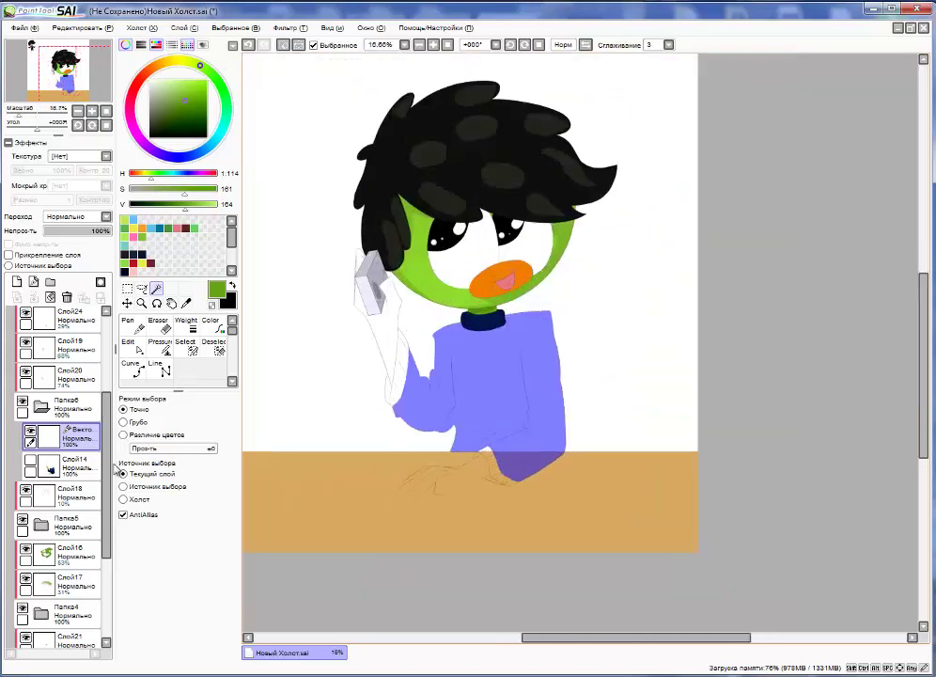
# - Show Слой14 and the galaxy layer Слой25 again, and erase the galaxy outside the sweater with the size 500 hard eraser
pyautogui.click(64, 438)
pyautogui.scroll(3, 64, 437)
pyautogui.click(66, 335)
pyautogui.click(13, 330)
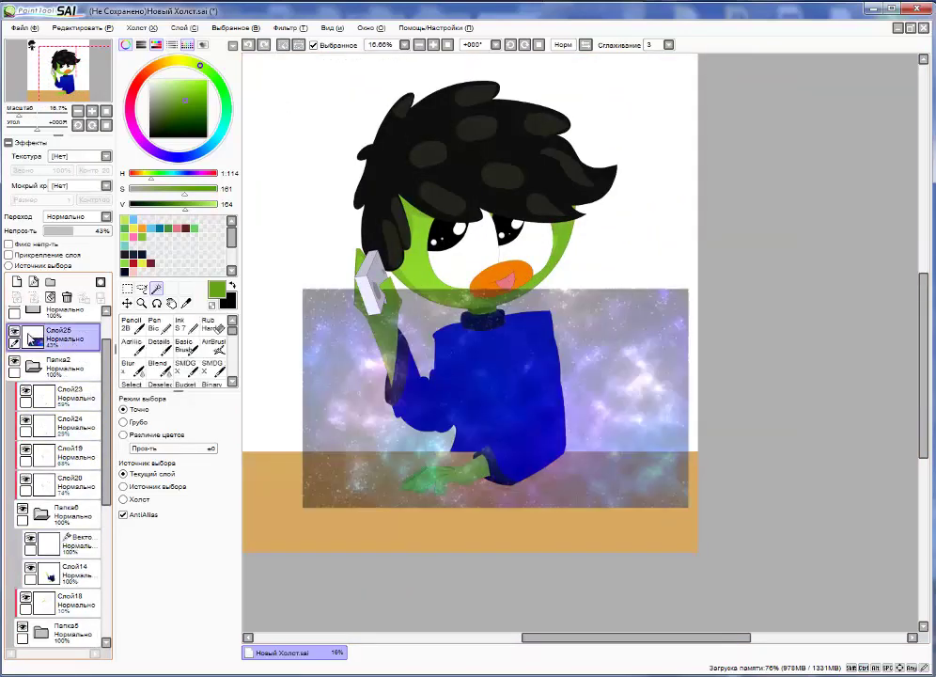
pyautogui.click(208, 325)
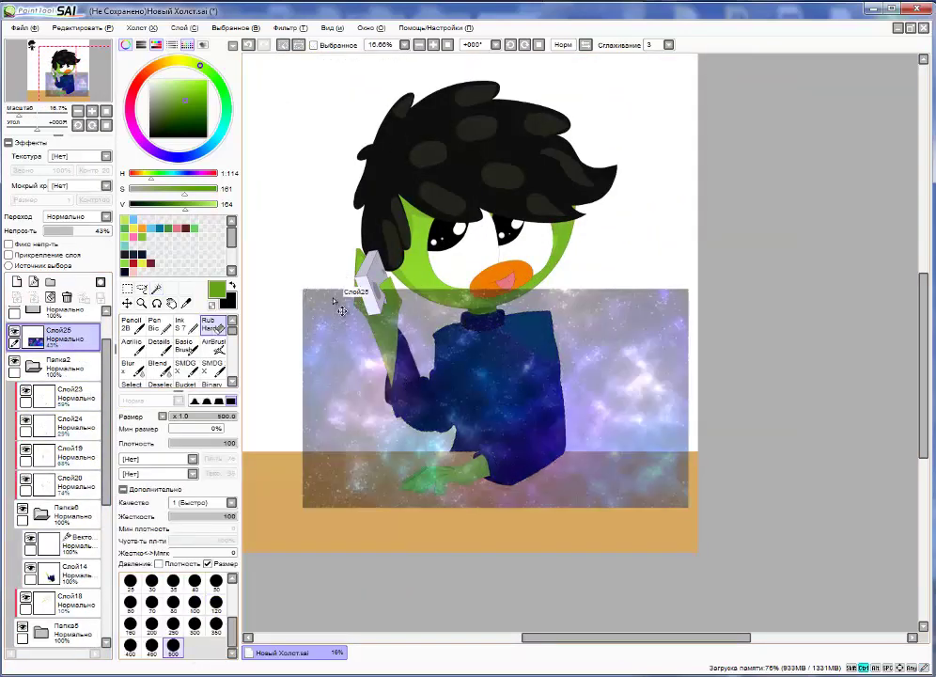
pyautogui.moveTo(309, 313)
pyautogui.mouseDown()
pyautogui.moveTo(742, 343)
pyautogui.moveTo(299, 456)
pyautogui.moveTo(528, 449)
pyautogui.moveTo(327, 502)
pyautogui.mouseUp()
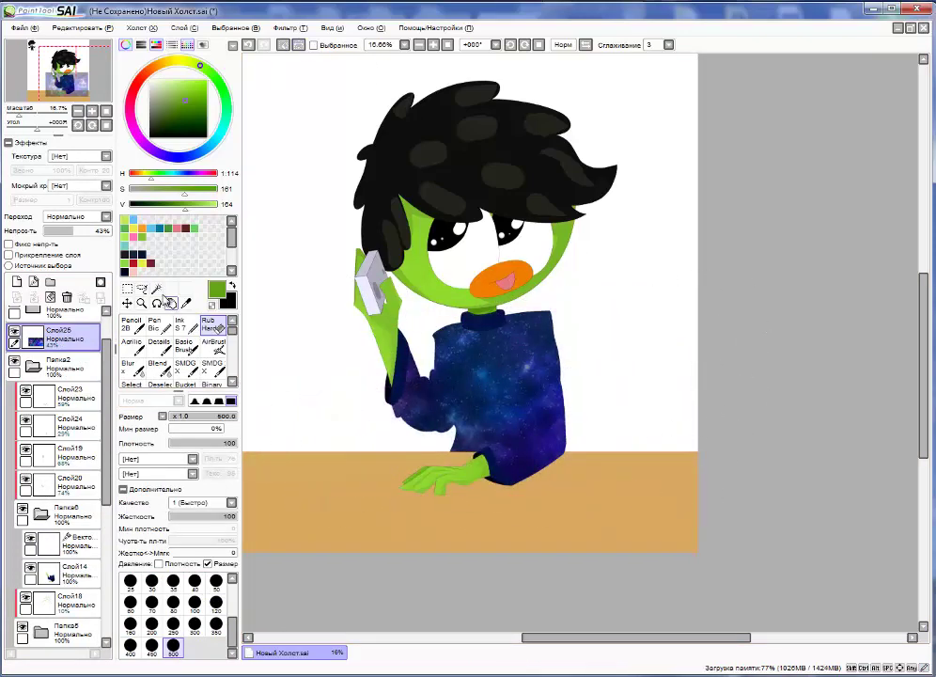
# - Set the galaxy layer Слой25 to 12% opacity
pyautogui.hotkey('ctrl', '+')
pyautogui.hotkey('ctrl', '+')
pyautogui.hotkey('ctrl', '-')
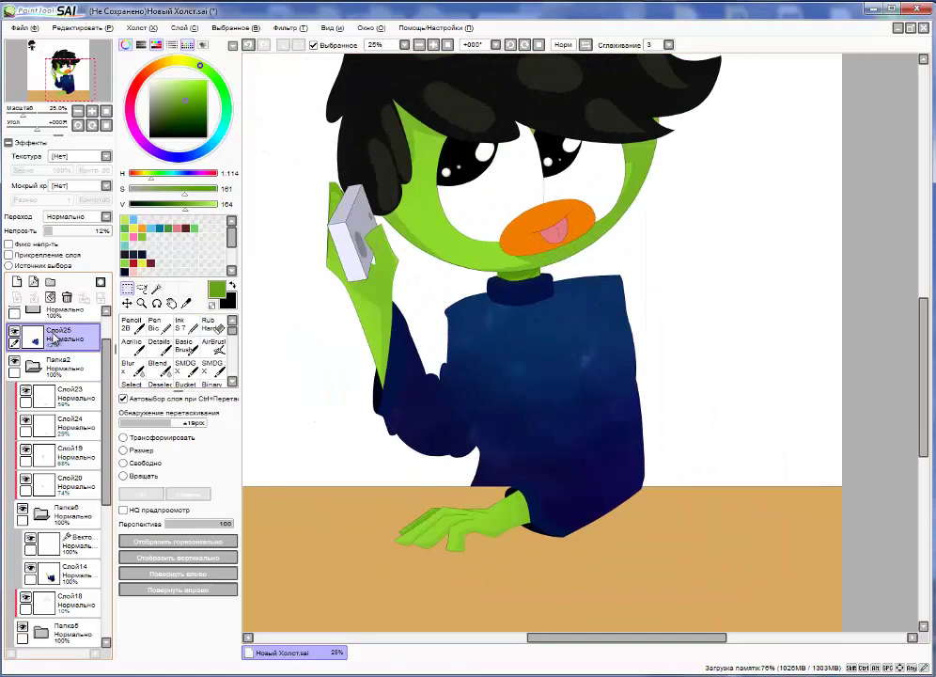
# - Add layer Слой26, draw a small white UFO low on the sweater with the size 9 Details brush, and erase its overlapping line
pyautogui.click(16, 282)
pyautogui.click(158, 346)
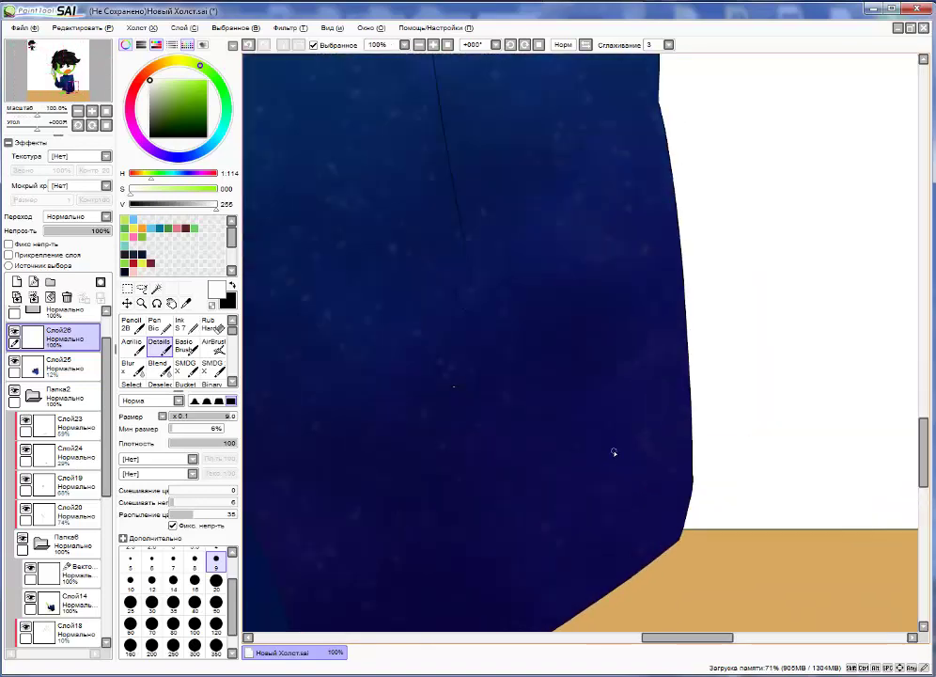
pyautogui.moveTo(582, 389); pyautogui.dragTo(579, 386)
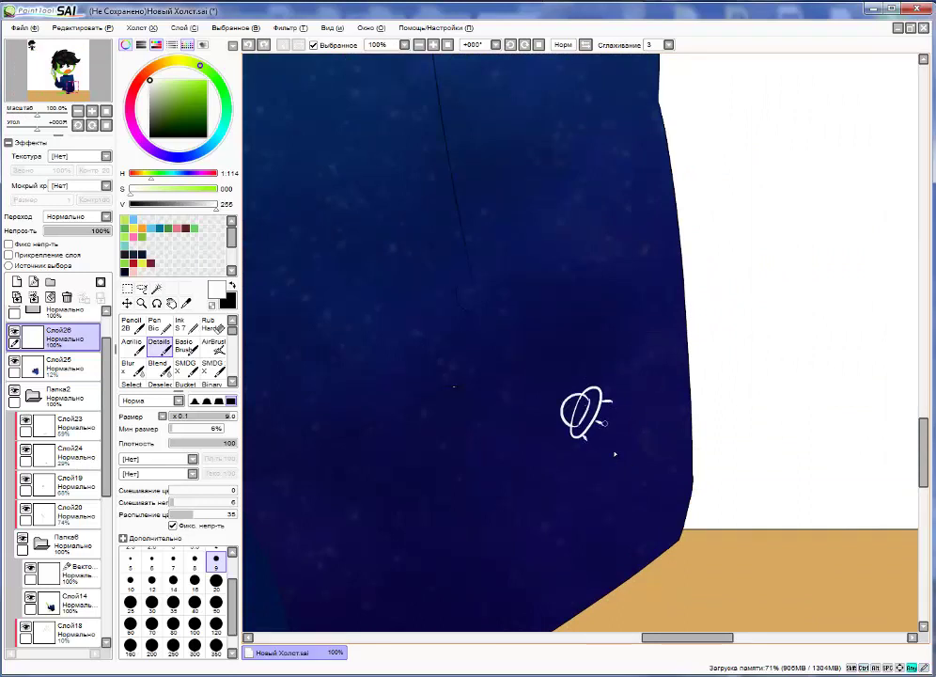
pyautogui.press('e')
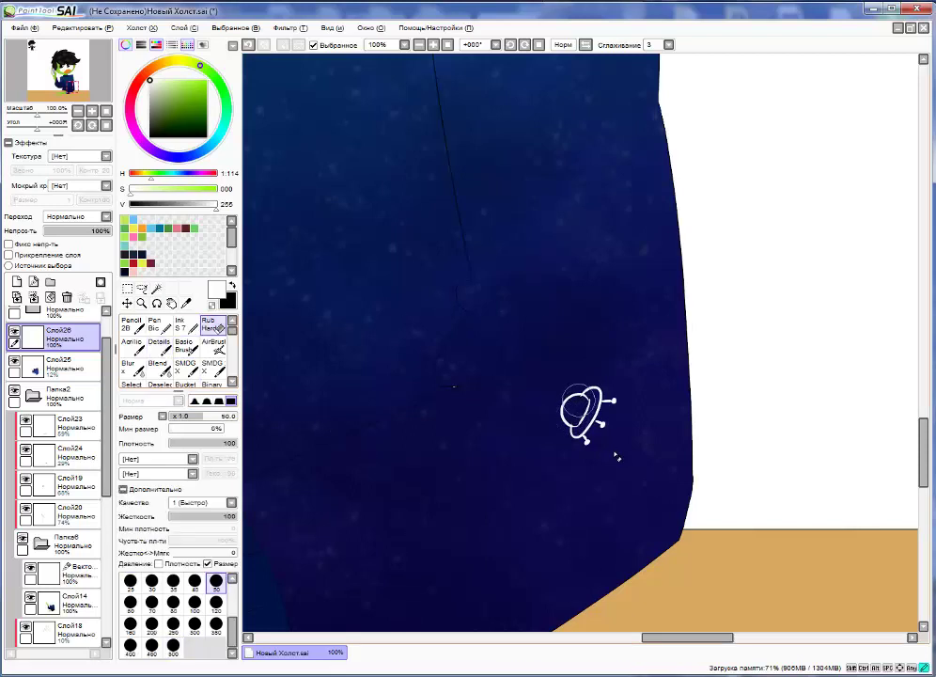
# - Paint a small comet beside the sleeve and a larger light grey (S 9, V 234) comet head on the chest on Слой26
pyautogui.press('b')
pyautogui.keyDown('alt'); pyautogui.click(615, 457); pyautogui.keyUp('alt')
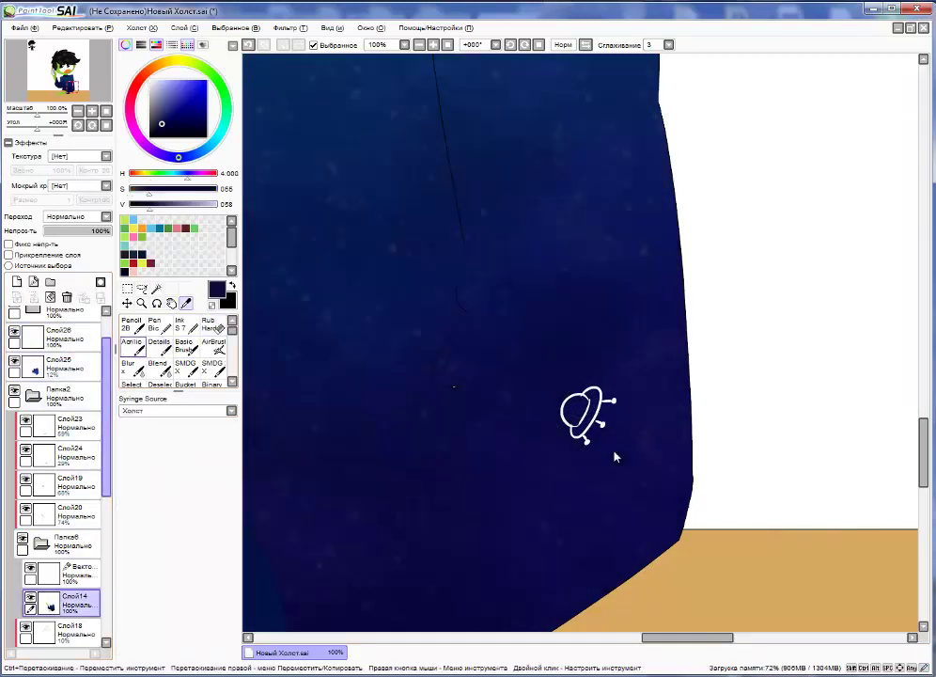
pyautogui.press('n')
pyautogui.scroll(2, 616, 395)
pyautogui.scroll(-5, 616, 394)
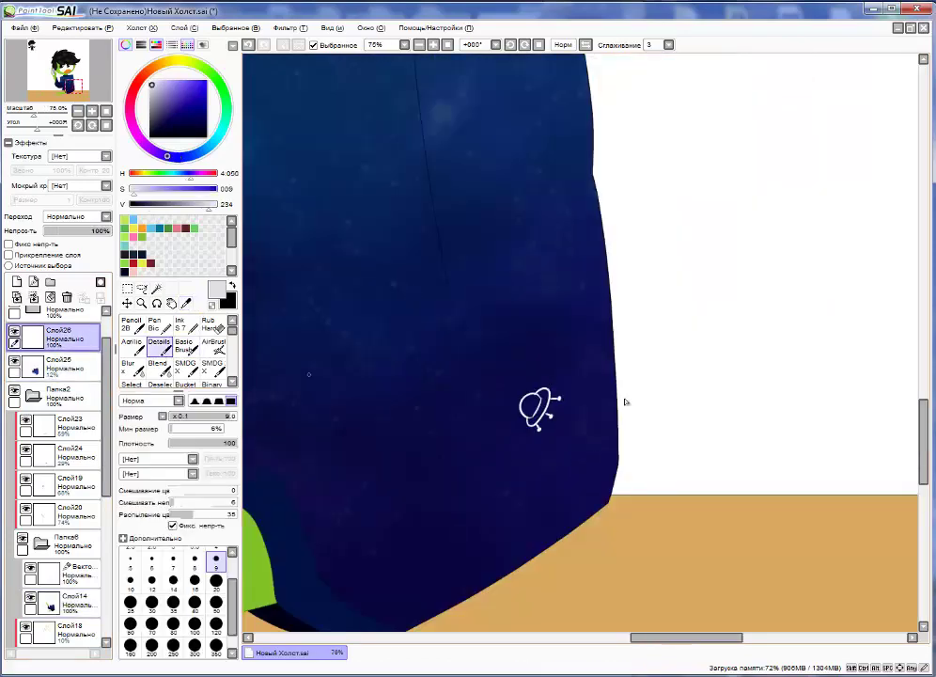
pyautogui.scroll(4, 502, 336)
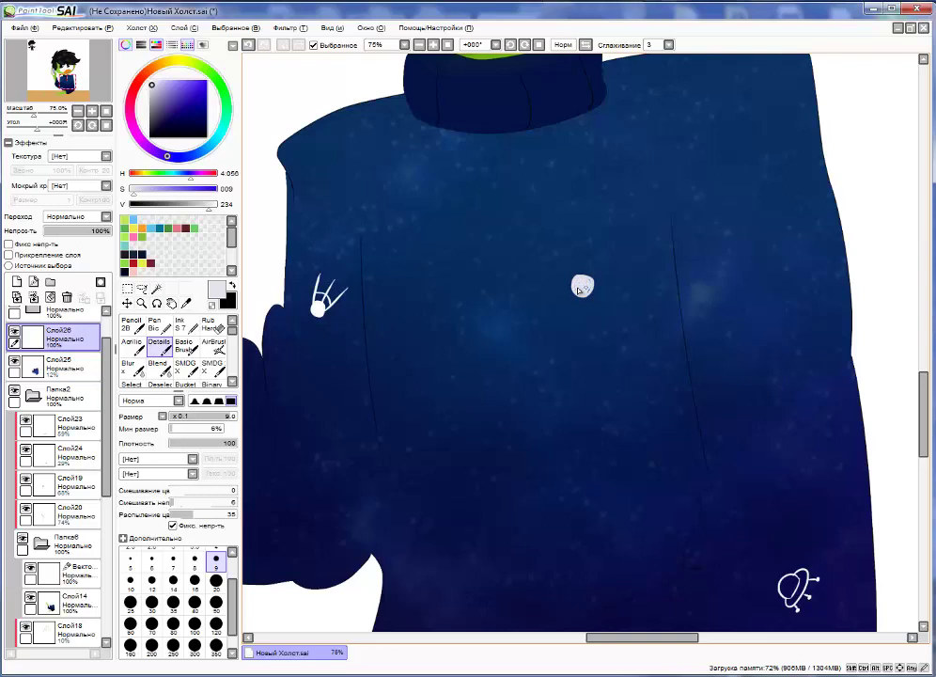
# - Draw a fan of thin light grey tail strokes rising from the comet head on the chest
pyautogui.moveTo(610, 203); pyautogui.dragTo(584, 278)
pyautogui.hotkey('ctrl', 'z')
pyautogui.hotkey('ctrl', 'z')
pyautogui.moveTo(618, 202); pyautogui.dragTo(583, 279)
pyautogui.moveTo(633, 217); pyautogui.dragTo(584, 280)
pyautogui.moveTo(590, 196); pyautogui.dragTo(583, 280)
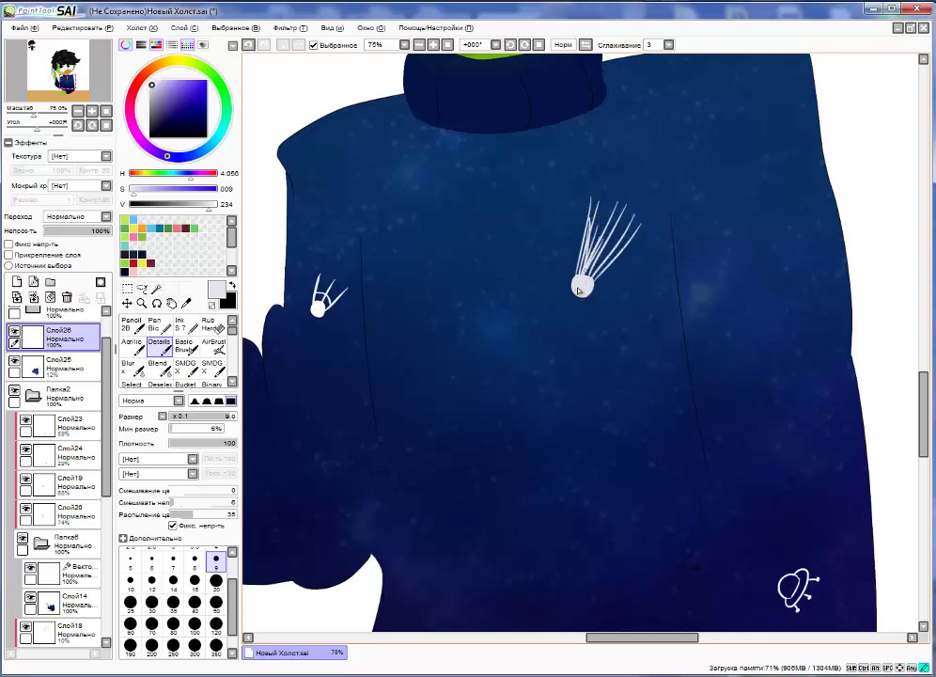
pyautogui.moveTo(640, 225); pyautogui.dragTo(584, 280)
pyautogui.moveTo(600, 201); pyautogui.dragTo(583, 279)
pyautogui.moveTo(628, 212); pyautogui.dragTo(583, 280)
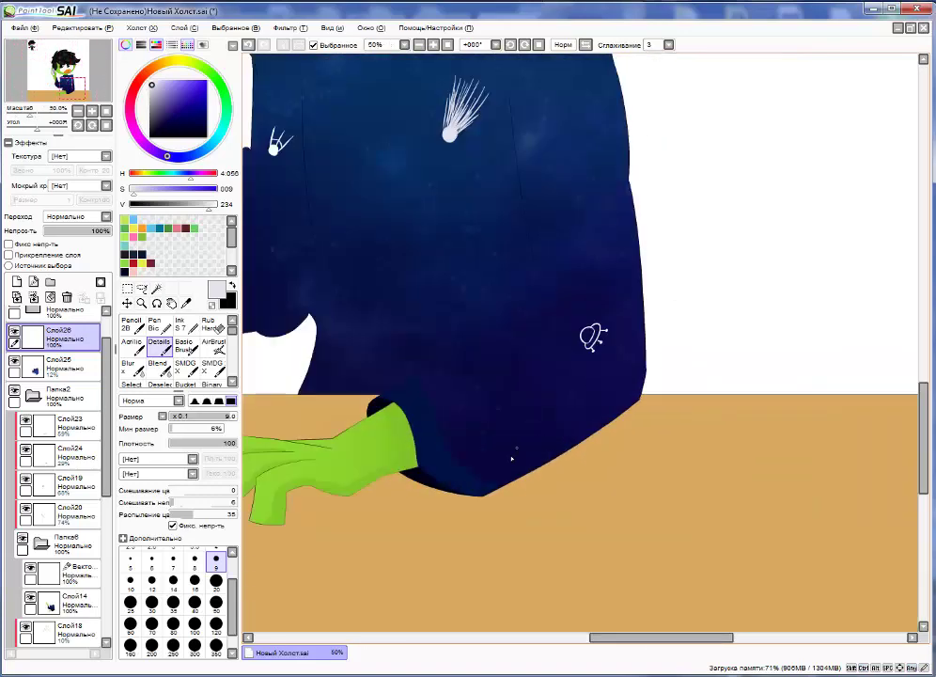
# - Draw a small light grey ringed planet low on the sweater sleeve with the size 9 Details brush, erasing the excess edge
pyautogui.scroll(-1, 510, 455)
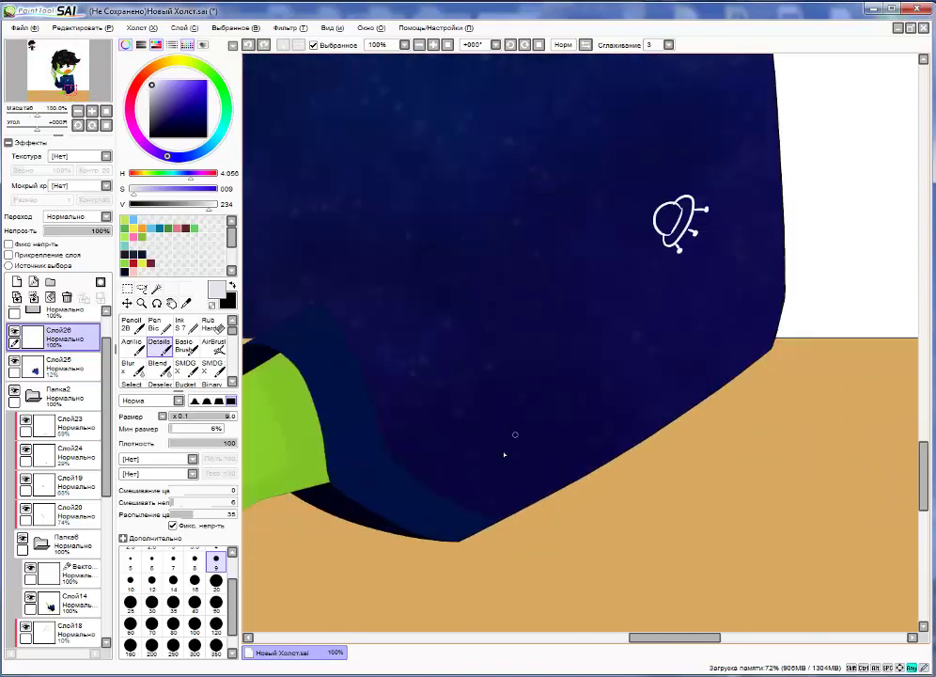
pyautogui.moveTo(504, 454); pyautogui.dragTo(512, 462)
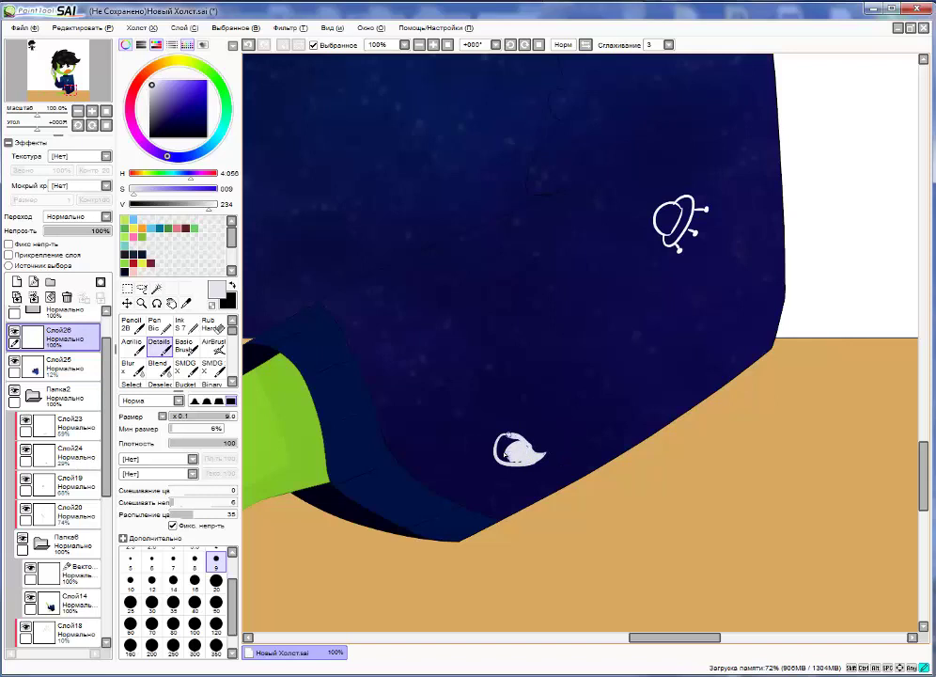
pyautogui.press('e')
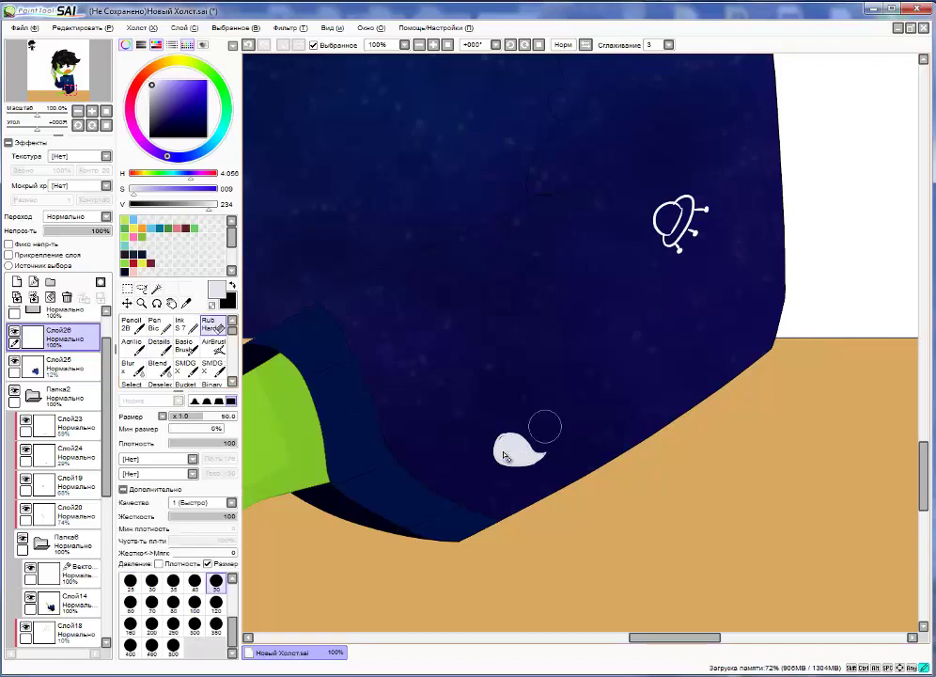
pyautogui.press('e')
pyautogui.press('e')
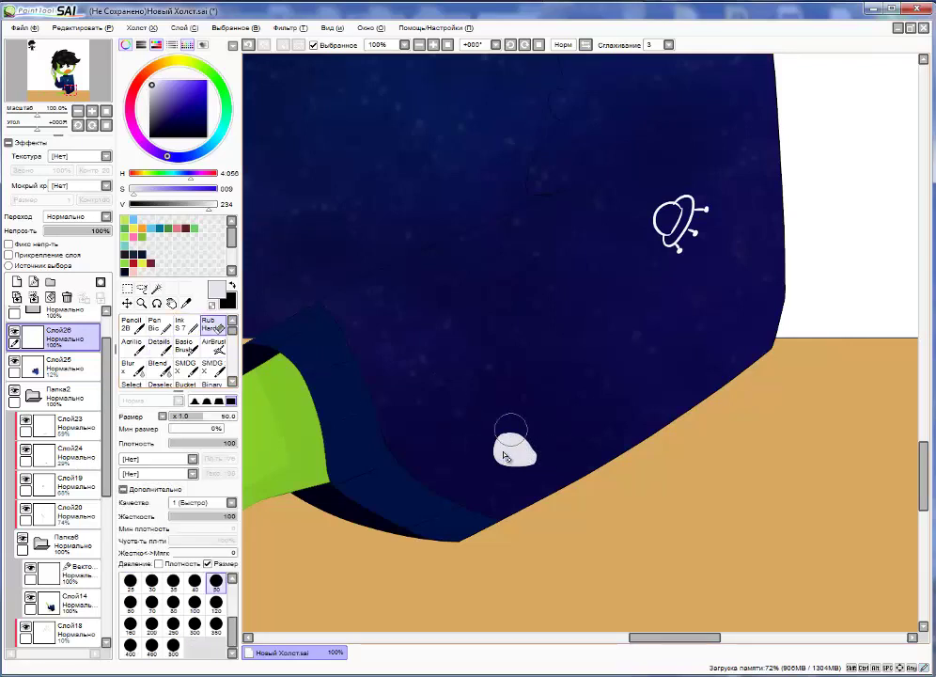
pyautogui.press('e')
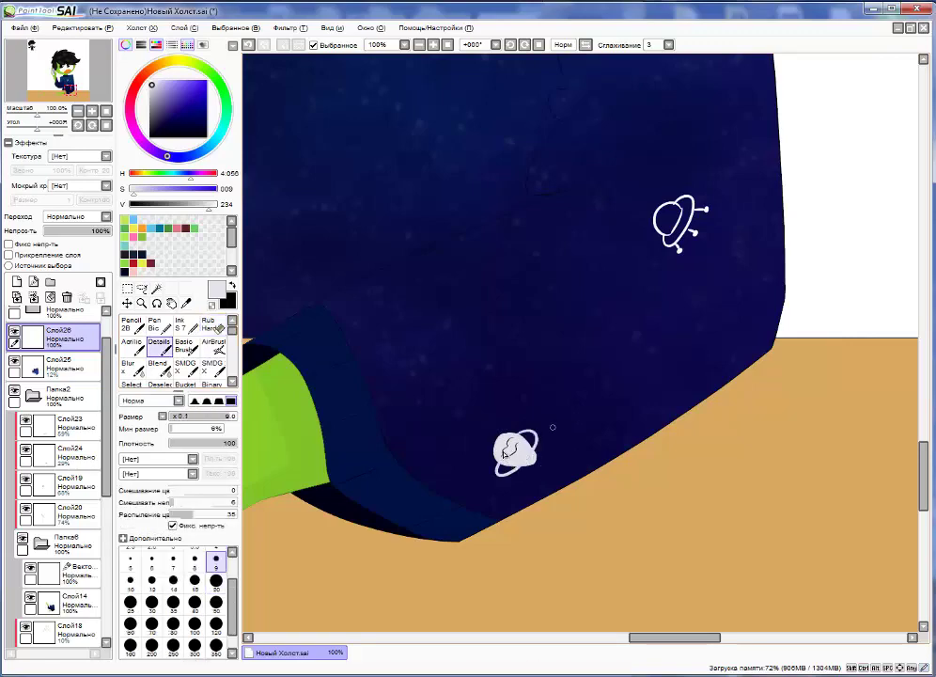
# - Examine the star, comet and planet decorations on the small reference character's galaxy sweater
pyautogui.scroll(-3, 676, 555)
pyautogui.scroll(2, 583, 470)
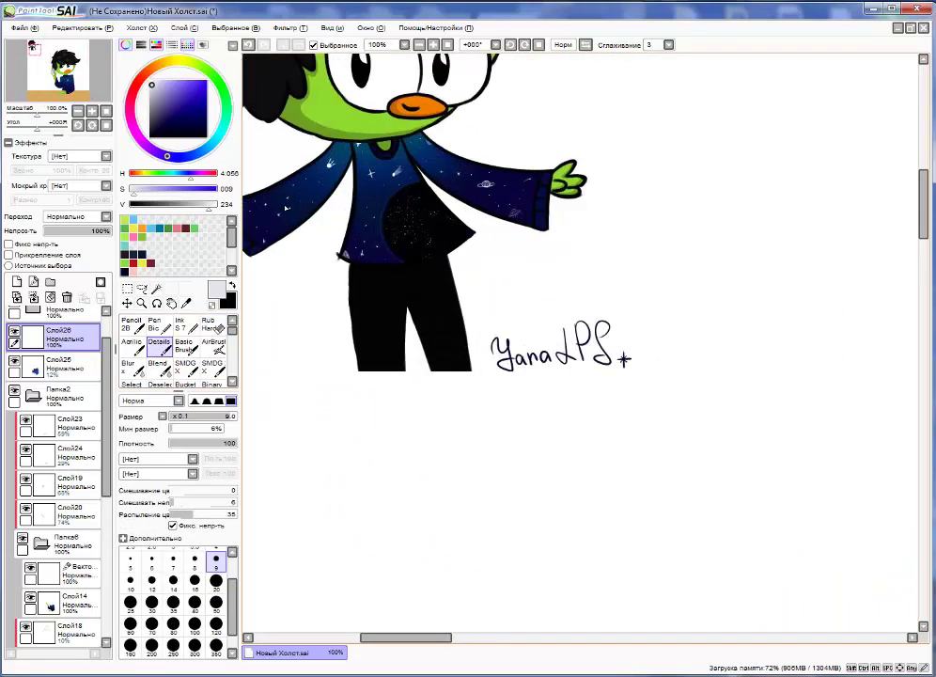
pyautogui.scroll(-3, 564, 423)
pyautogui.scroll(4, 395, 270)
pyautogui.scroll(-4, 394, 270)
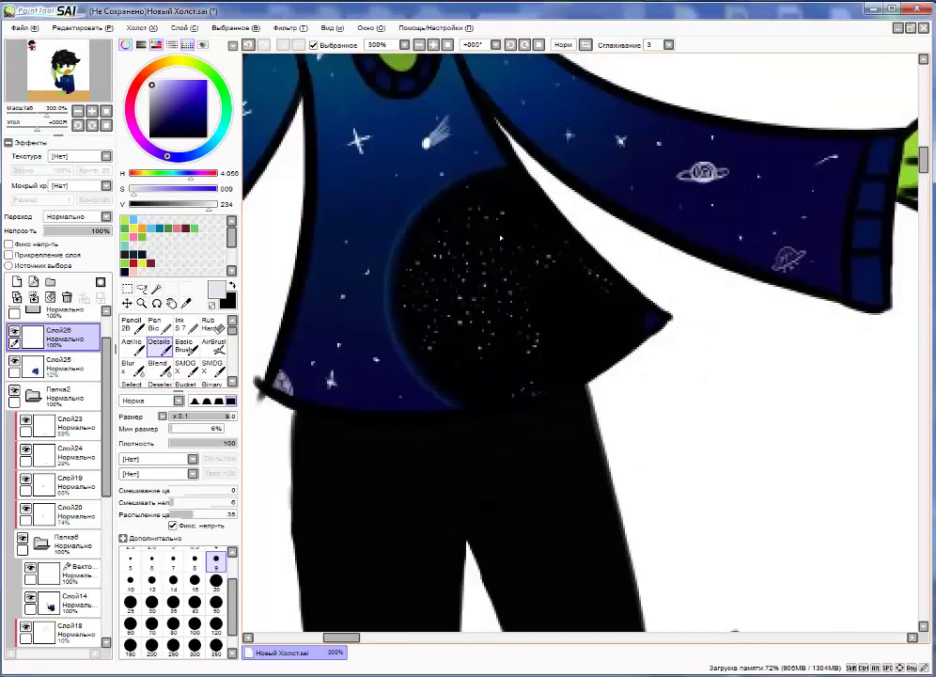
pyautogui.scroll(1, 501, 476)
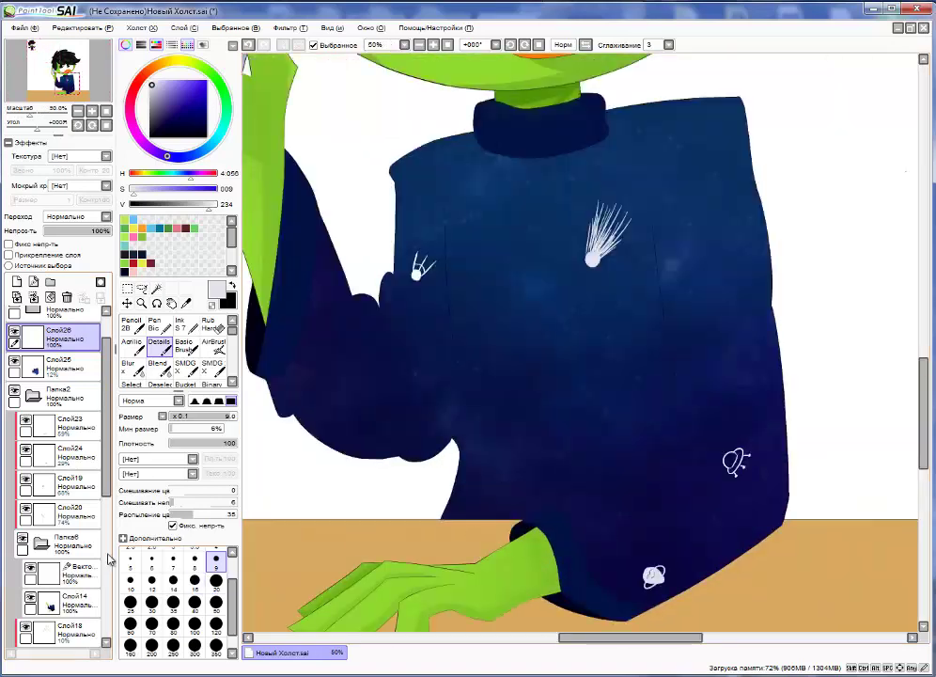
# - Try merging the decoration layer Слой26 with the galaxy layer Слой25
pyautogui.click(32, 296)
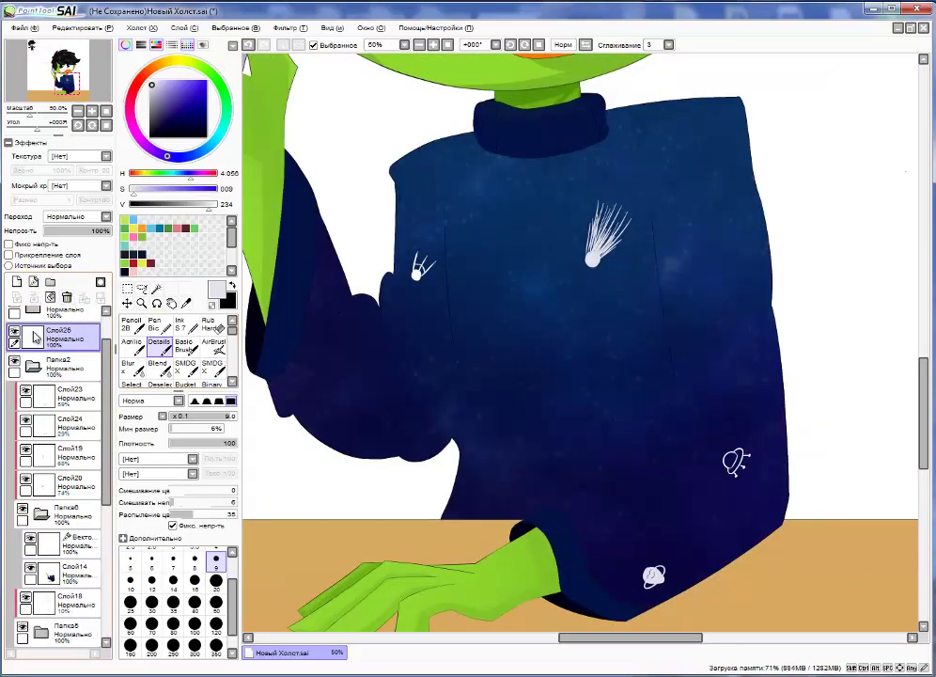
pyautogui.click(13, 335)
pyautogui.click(13, 335)
pyautogui.click(16, 282)
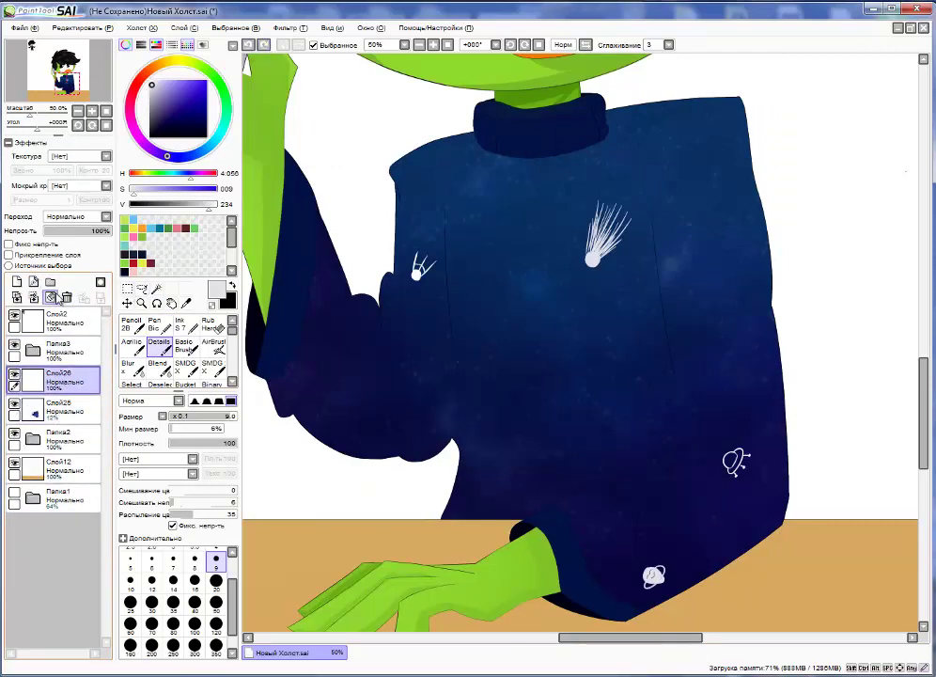
# - Add a linework layer, hide Слой26 and paint a rough selection over the sweater's lower area with the size 500 selection brush
pyautogui.click(67, 297)
pyautogui.hotkey('ctrl', 'z')
pyautogui.hotkey('ctrl', 'z')
pyautogui.hotkey('ctrl', 'z')
pyautogui.hotkey('ctrl', 'z')
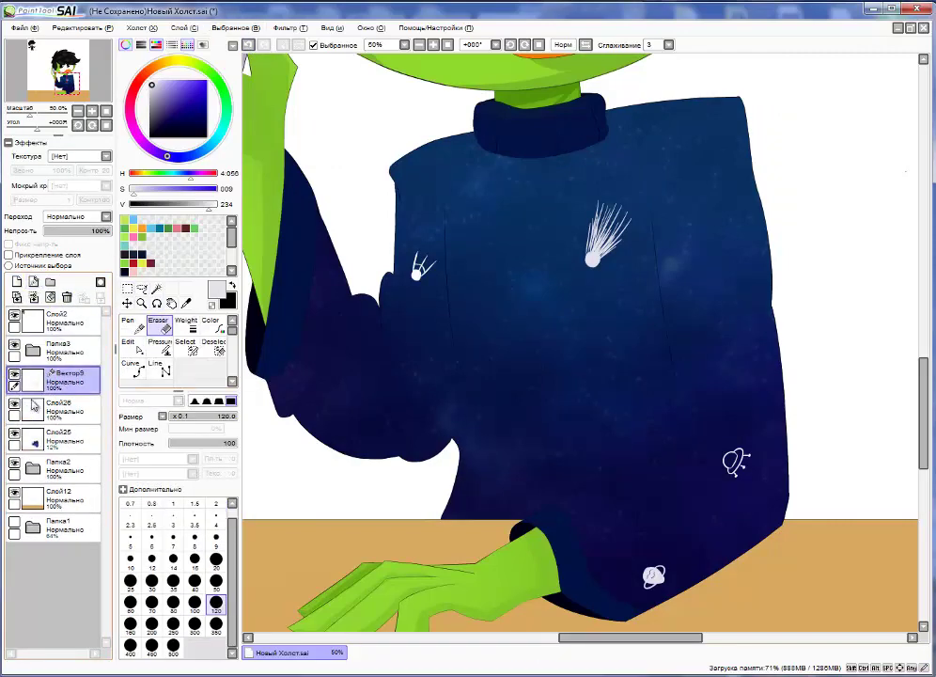
pyautogui.click(185, 347)
pyautogui.click(173, 653)
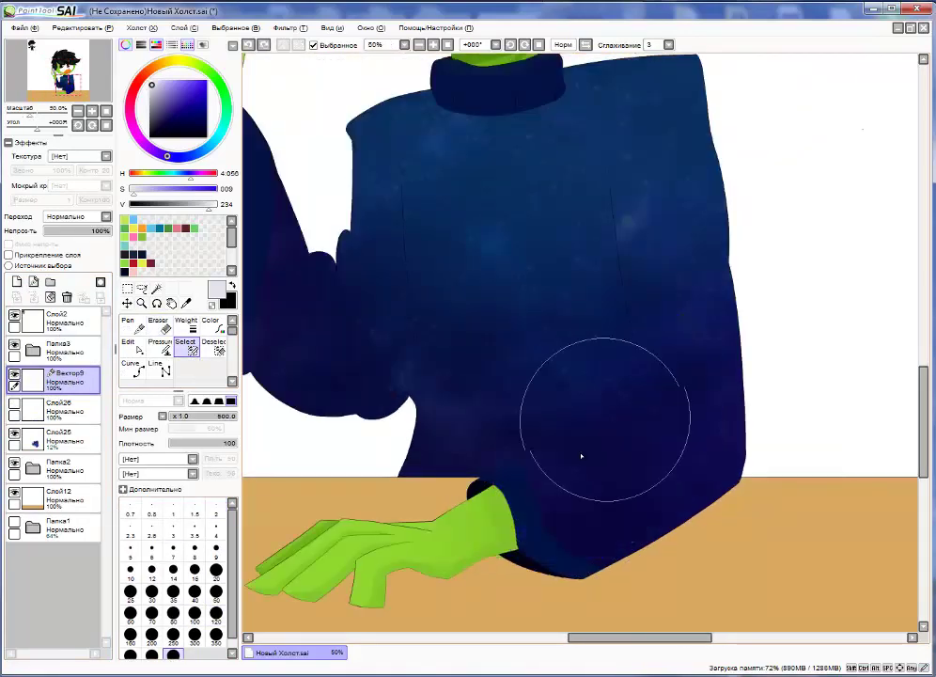
pyautogui.moveTo(579, 453); pyautogui.dragTo(620, 433)
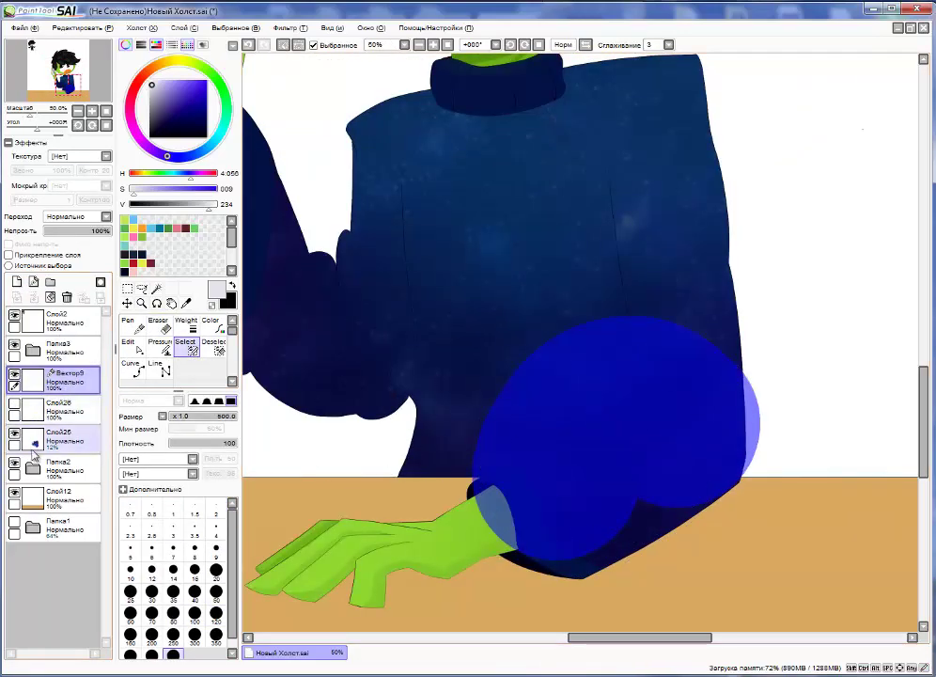
# - Try to add the sweater body to the selection with the Magic Wand on the linework layer in Папка6
pyautogui.click(71, 453)
pyautogui.click(75, 493)
pyautogui.click(156, 288)
pyautogui.click(673, 291)
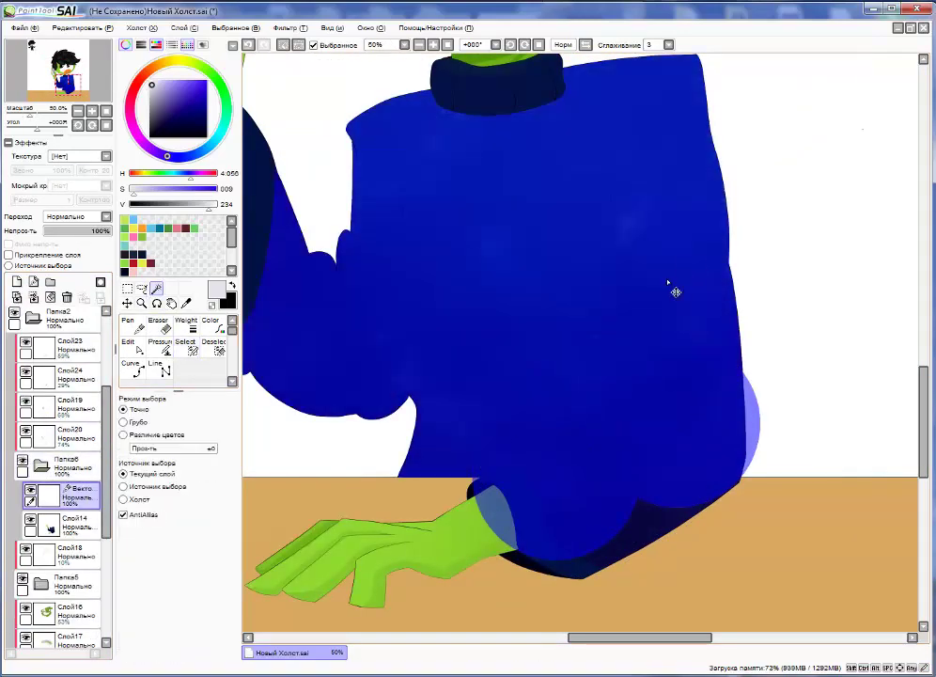
pyautogui.hotkey('ctrl', 'z')
# - Hide the colour layer Слой14 and remove the selection over the cuff along its upper outline with the size 120 Deselect brush
pyautogui.click(214, 349)
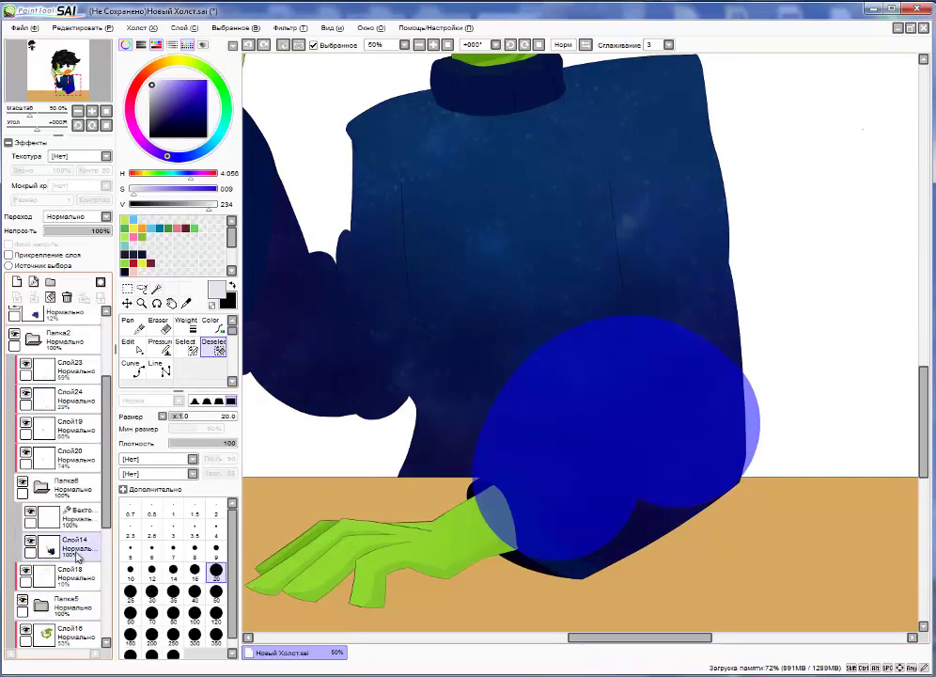
pyautogui.scroll(-1, 461, 428)
pyautogui.scroll(7, 461, 428)
pyautogui.press(']')
pyautogui.press(']')
pyautogui.press(']')
pyautogui.press(']')
pyautogui.press(']')
pyautogui.press(']')
pyautogui.press(']')
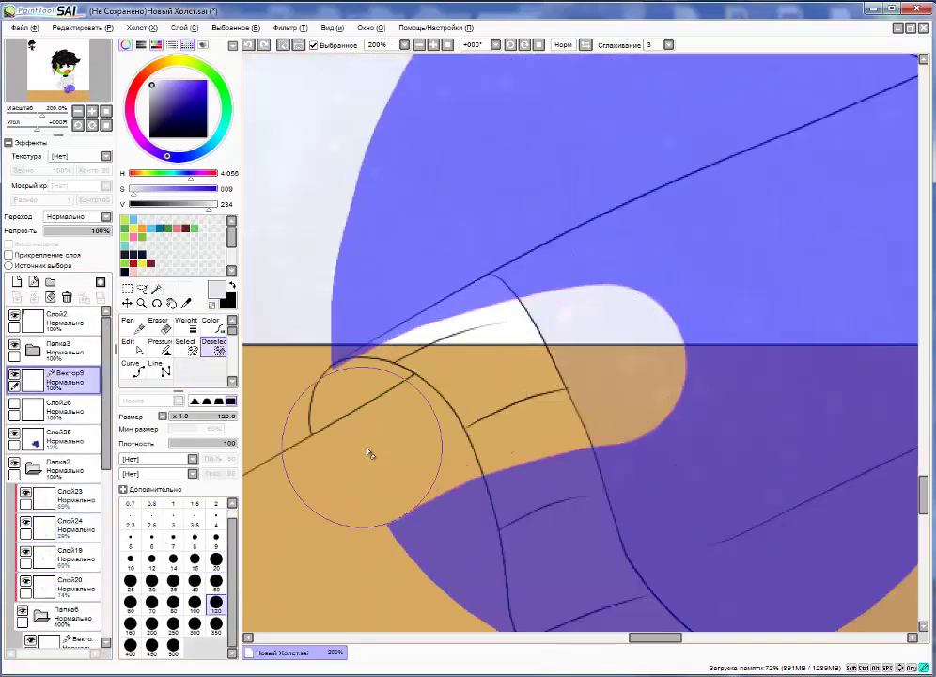
pyautogui.press(']')
pyautogui.press(']')
pyautogui.press(']')
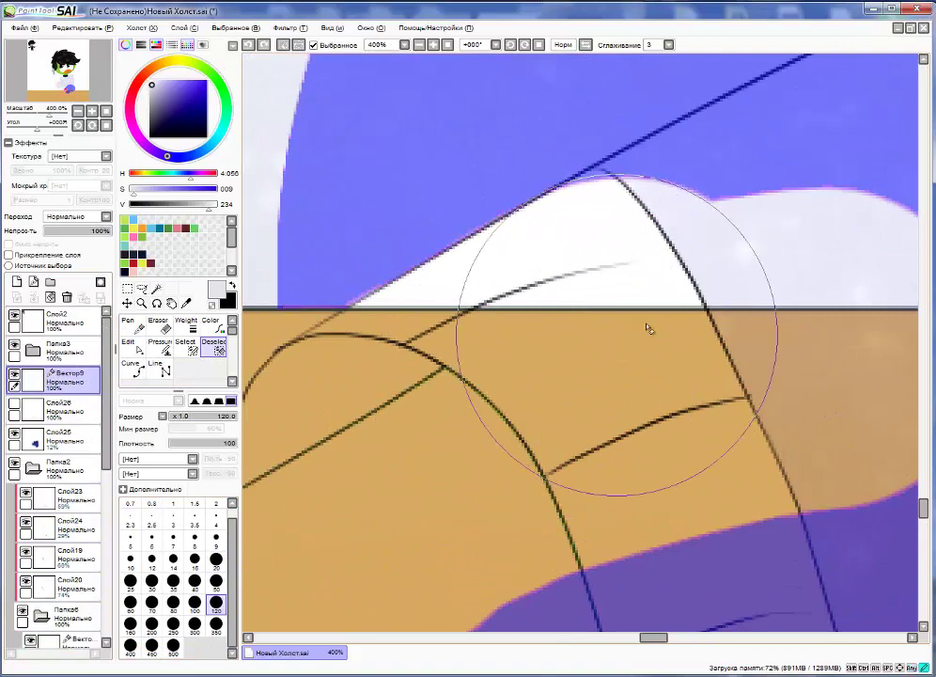
# - Trim the selection so that its lower edge follows the upper outline of the resting sleeve
pyautogui.scroll(-6, 798, 389)
pyautogui.scroll(4, 783, 387)
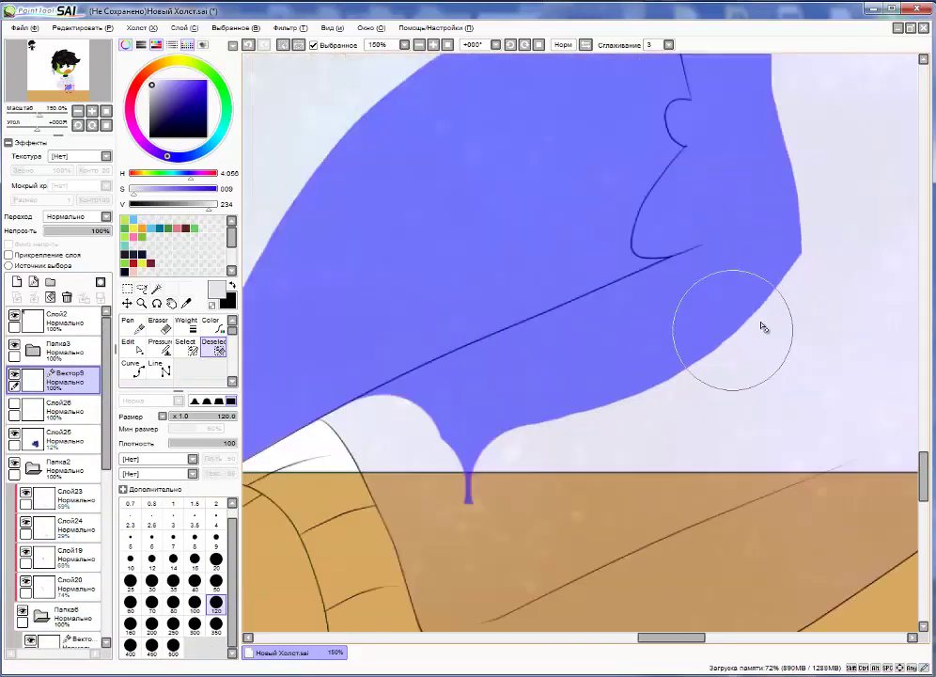
pyautogui.moveTo(380, 459)
pyautogui.mouseDown()
pyautogui.moveTo(670, 325)
pyautogui.moveTo(599, 358)
pyautogui.mouseUp()
pyautogui.scroll(2, 599, 358)
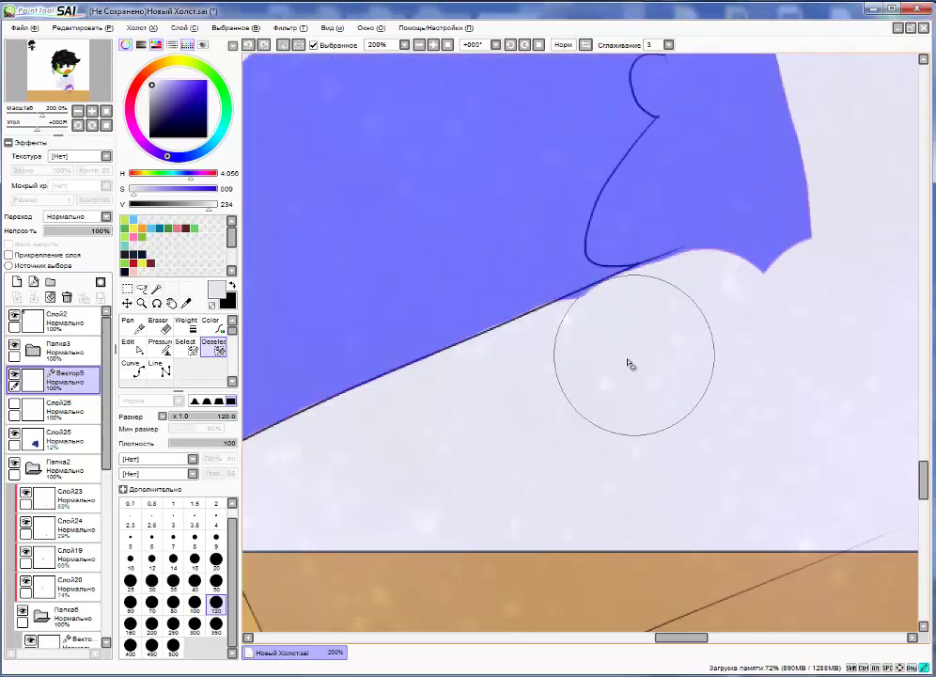
# - Trim the selection's inner end along the sweater's fold lines, refining it with the size 20 Deselect brush
pyautogui.scroll(-2, 621, 188)
pyautogui.click(216, 558)
pyautogui.moveTo(583, 319); pyautogui.dragTo(569, 349)
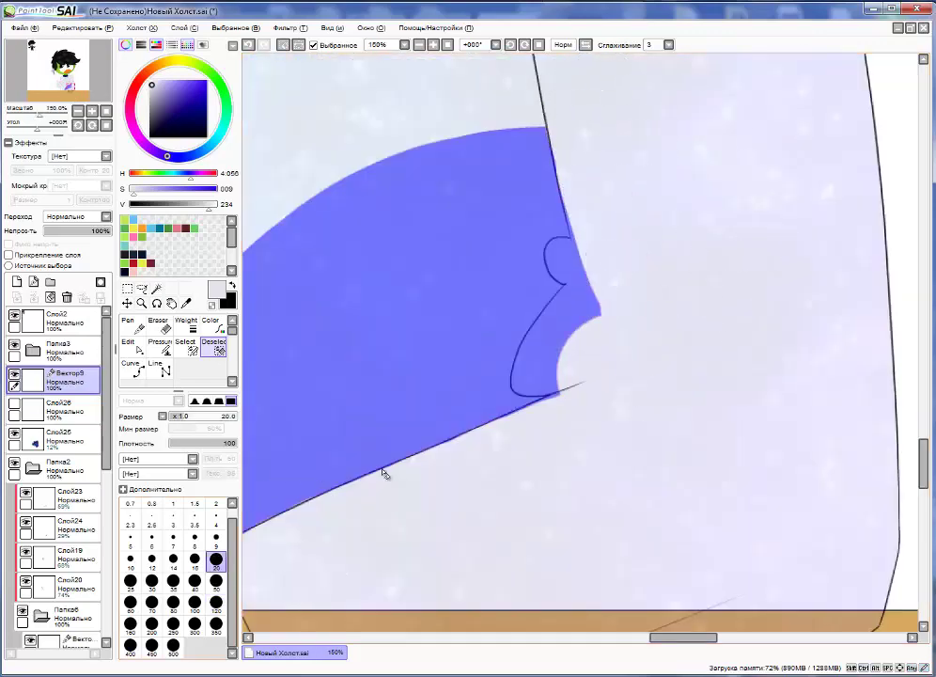
pyautogui.scroll(2, 613, 378)
pyautogui.scroll(2, 595, 302)
pyautogui.moveTo(594, 302)
pyautogui.mouseDown()
pyautogui.moveTo(509, 409)
pyautogui.moveTo(562, 369)
pyautogui.moveTo(551, 384)
pyautogui.moveTo(691, 122)
pyautogui.moveTo(585, 262)
pyautogui.moveTo(674, 146)
pyautogui.moveTo(547, 298)
pyautogui.mouseUp()
pyautogui.scroll(-2, 668, 146)
pyautogui.moveTo(668, 146)
pyautogui.mouseDown()
pyautogui.moveTo(683, 207)
pyautogui.moveTo(601, 217)
pyautogui.moveTo(660, 312)
pyautogui.mouseUp()
# - Show Слой14, darken its selected area above the resting sleeve with a colour adjustment filter, and clear the selection
pyautogui.scroll(-3, 554, 428)
pyautogui.scroll(-1, 554, 429)
pyautogui.scroll(-3, 57, 470)
pyautogui.click(66, 606)
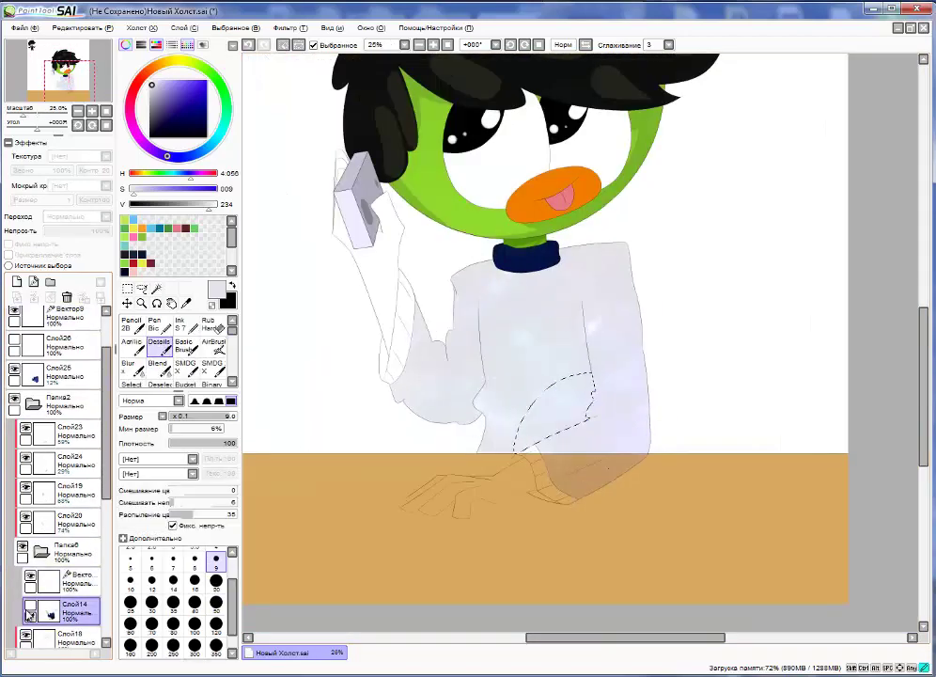
pyautogui.click(25, 564)
pyautogui.scroll(3, 56, 469)
pyautogui.click(289, 29)
pyautogui.click(319, 45)
pyautogui.click(832, 273)
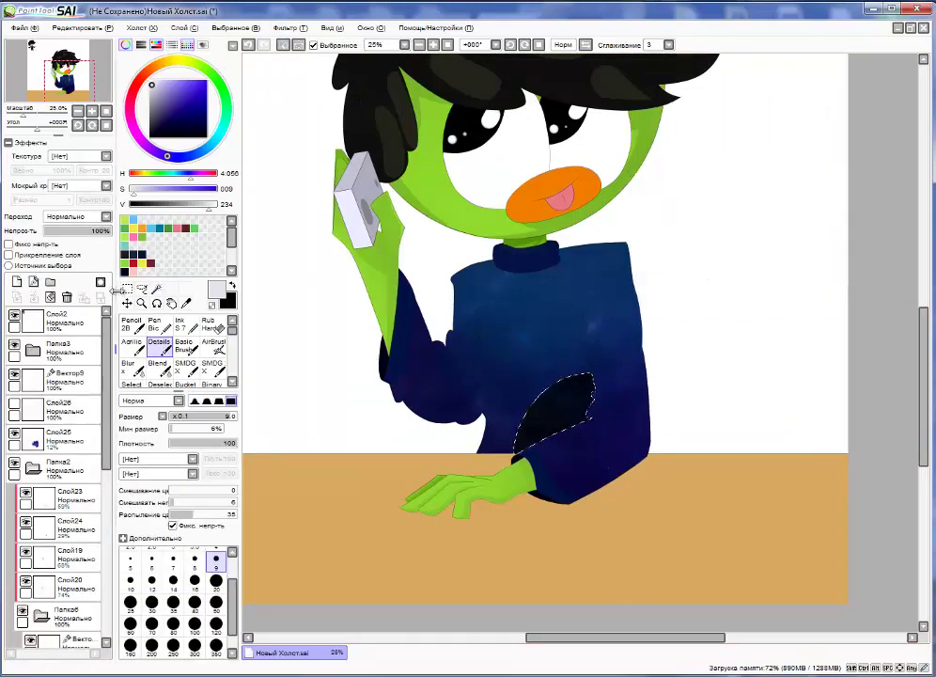
pyautogui.hotkey('ctrl', 't')
# - Collapse folder Папка2, then show and select the decoration layer Слой26
pyautogui.click(33, 467)
pyautogui.click(14, 407)
pyautogui.click(56, 407)
pyautogui.scroll(1, 499, 420)
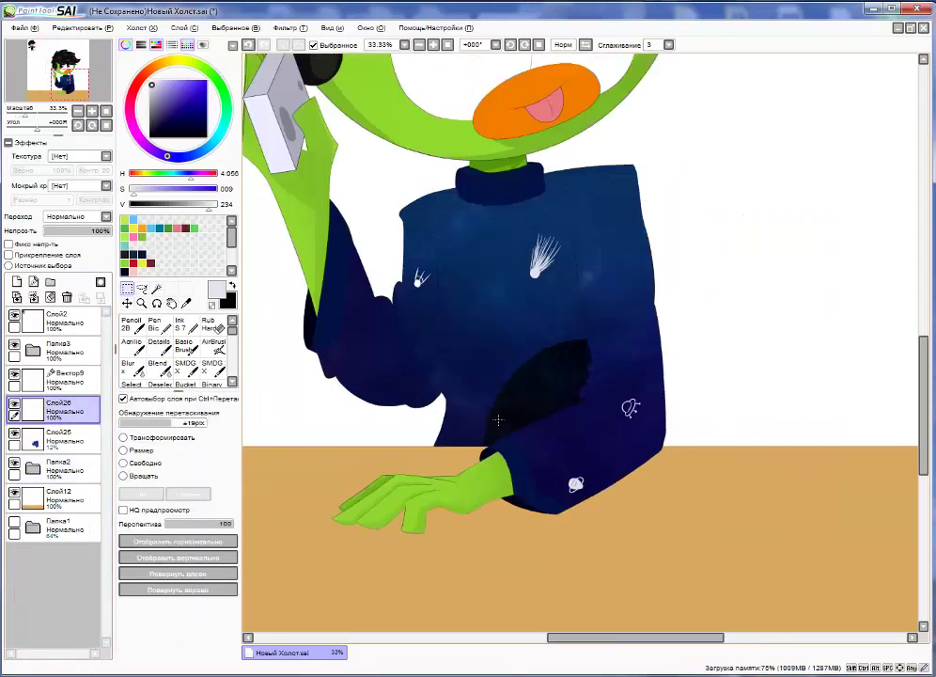
# - Try to duplicate the sweater decorations by copying and pasting them, and delete the pasted layer
pyautogui.moveTo(334, 181); pyautogui.dragTo(710, 526)
pyautogui.click(59, 27)
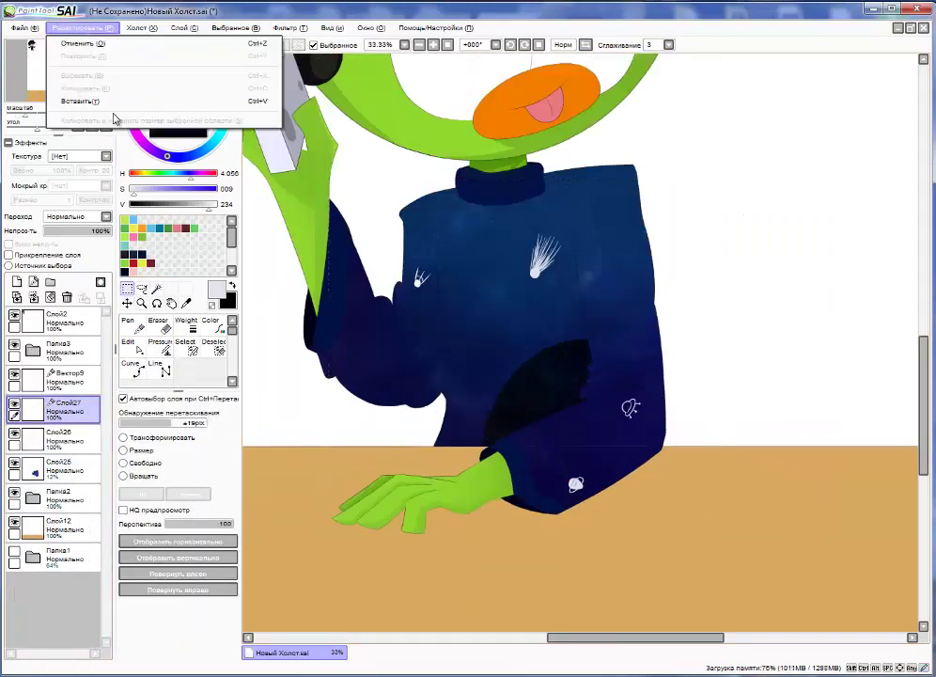
pyautogui.click(115, 119)
pyautogui.scroll(-1, 433, 464)
pyautogui.scroll(1, 433, 464)
pyautogui.press('Return')
pyautogui.doubleClick(61, 407)
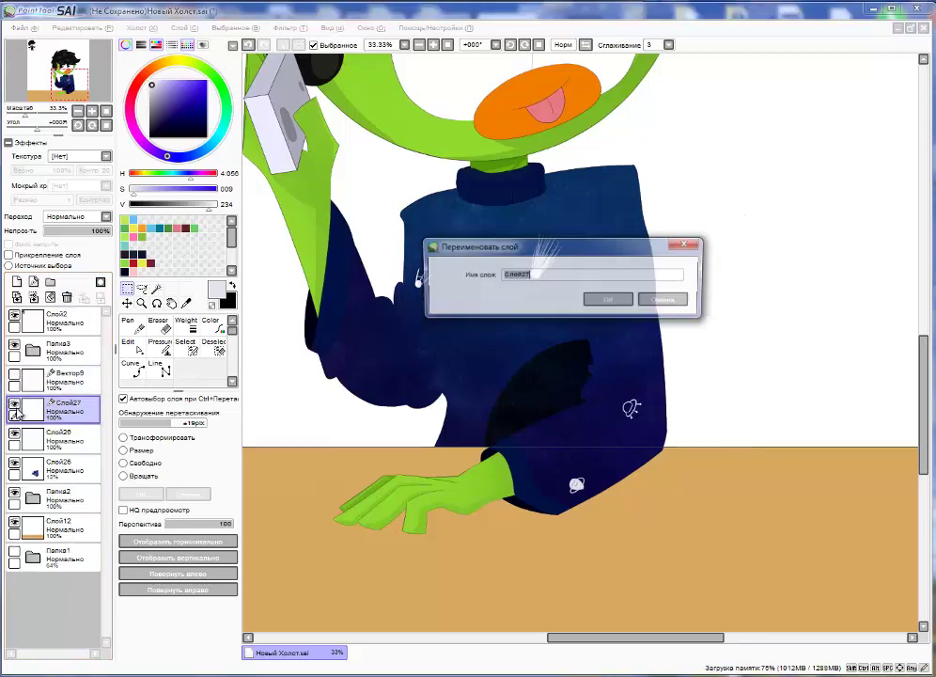
pyautogui.click(686, 244)
pyautogui.click(66, 296)
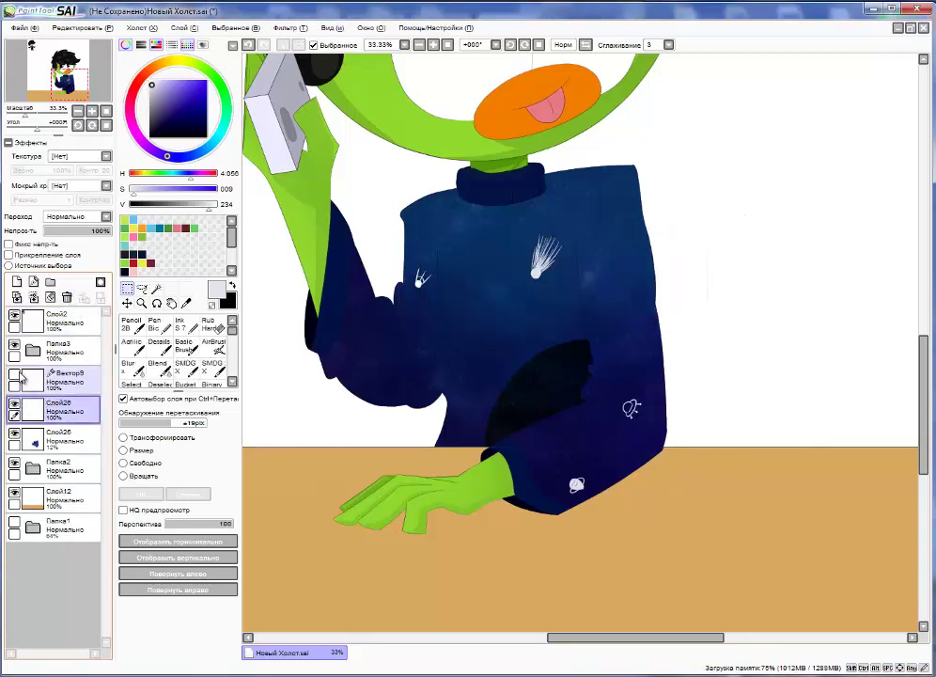
# - Delete the linework layer Вектор9 and make a rectangular selection around the sweater decorations on Слой26
pyautogui.hotkey('ctrl', 'z')
pyautogui.hotkey('ctrl', 'z')
pyautogui.hotkey('ctrl', 'z')
pyautogui.hotkey('ctrl', 'z')
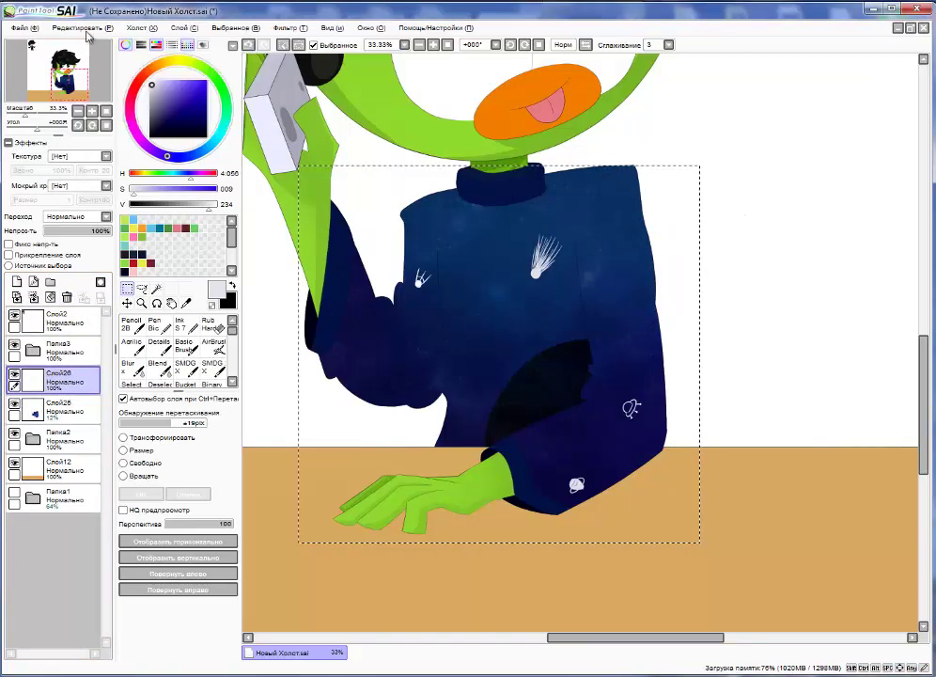
# - Paste a shifted copy of the decorations, keep only the UFO in the middle of the sweater, and merge it into Слой26
pyautogui.hotkey('ctrl', 'z')
pyautogui.hotkey('ctrl', 'z')
pyautogui.hotkey('ctrl', 'z')
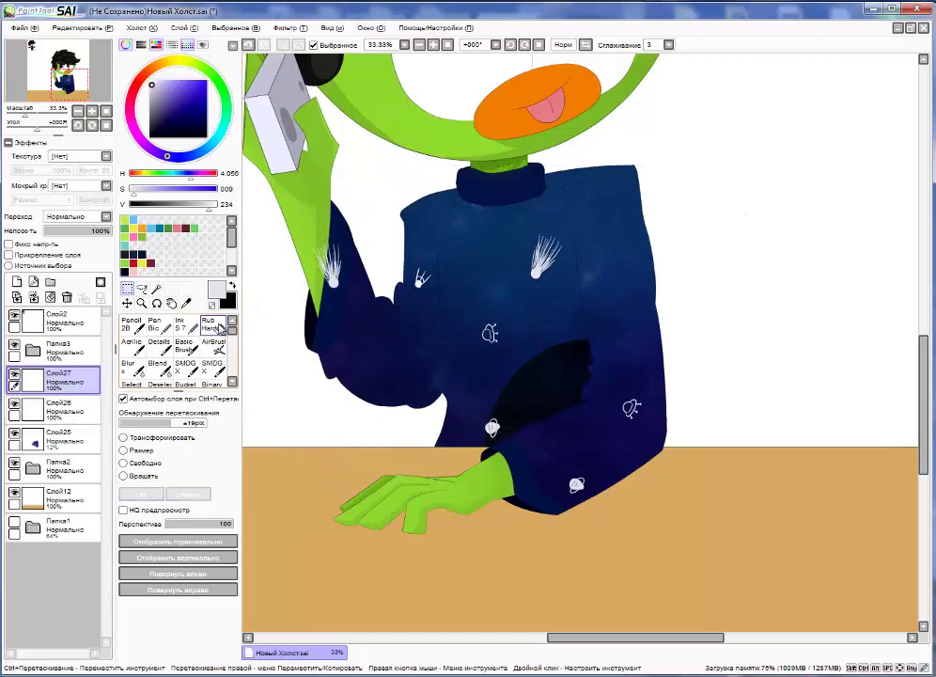
pyautogui.click(16, 299)
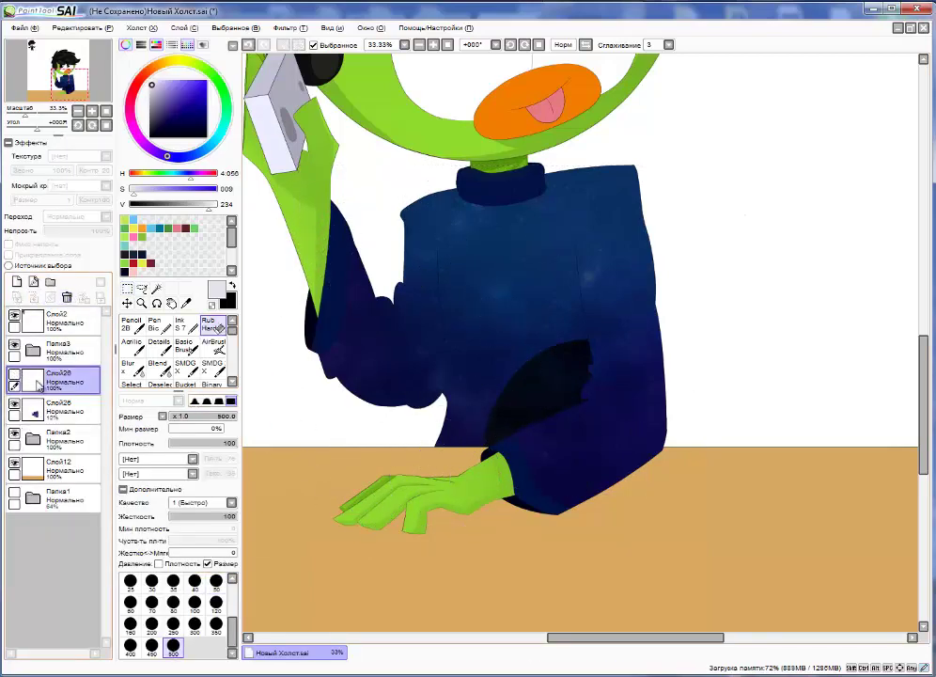
# - Copy the Слой26 decorations again and place the duplicate so a small comet sits on the sweater's far shoulder, erasing unneeded copies
pyautogui.scroll(-1, 360, 376)
pyautogui.press('ctrl')
pyautogui.moveTo(292, 208); pyautogui.dragTo(664, 522)
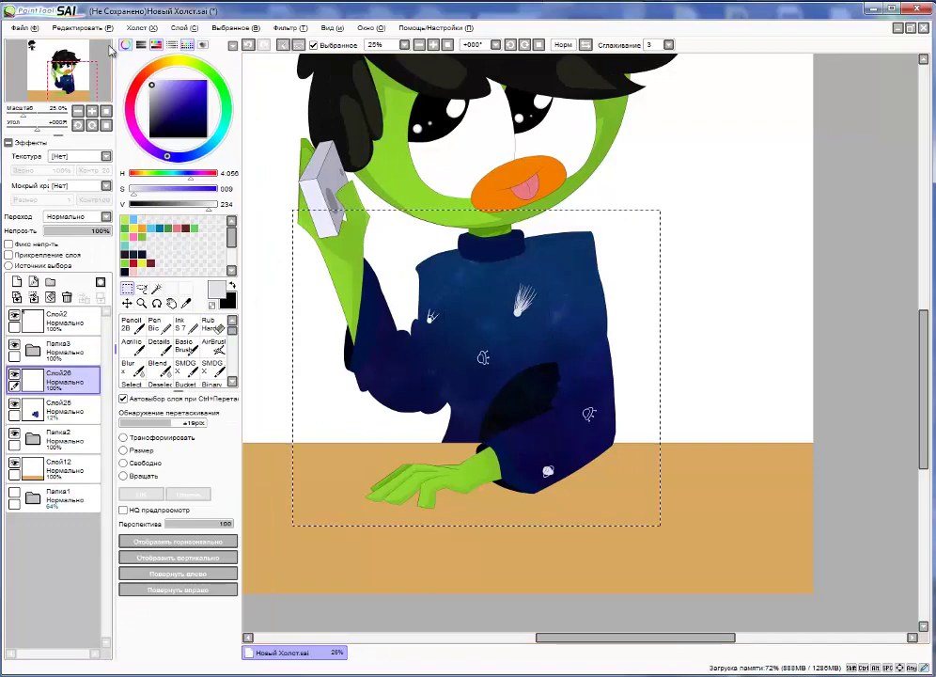
pyautogui.click(79, 27)
pyautogui.click(125, 100)
pyautogui.moveTo(373, 420)
pyautogui.mouseDown()
pyautogui.moveTo(535, 369)
pyautogui.moveTo(528, 341)
pyautogui.mouseUp()
pyautogui.press('Return')
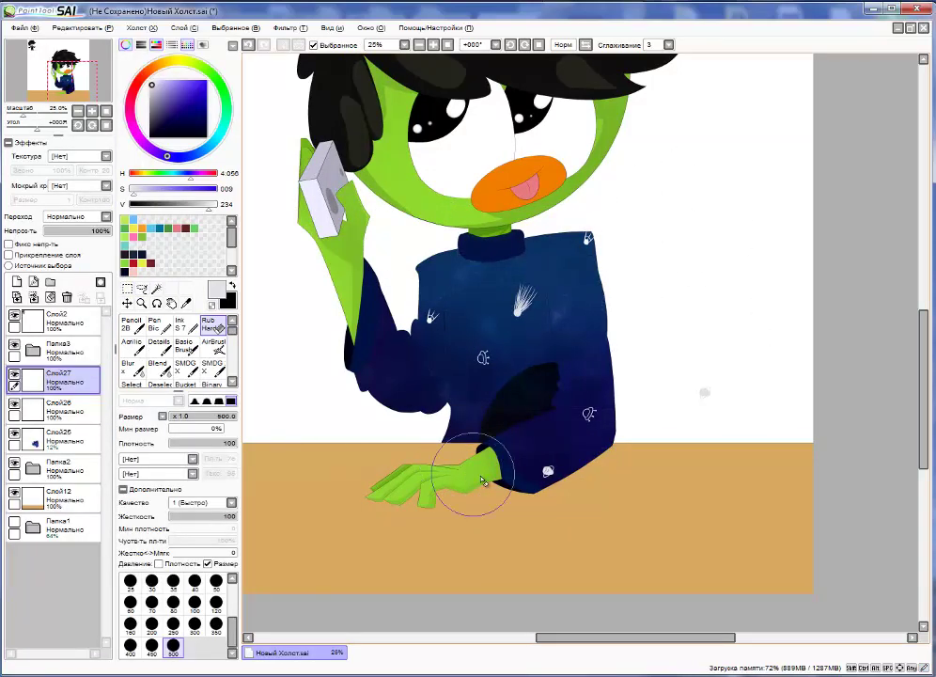
# - Move and rotate another copy of the decorations so the fan-tailed comet lies on the raised arm's lower sleeve, erasing the extras
pyautogui.hotkey('ctrl', 't')
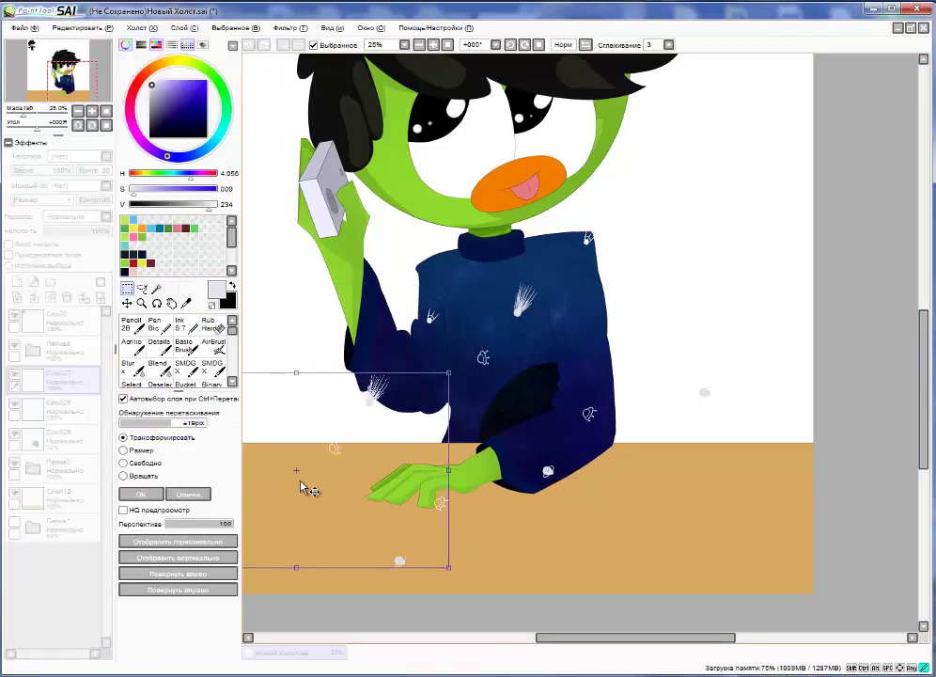
pyautogui.moveTo(300, 487)
pyautogui.mouseDown()
pyautogui.moveTo(320, 527)
pyautogui.moveTo(397, 456)
pyautogui.moveTo(386, 464)
pyautogui.mouseUp()
pyautogui.click(146, 495)
pyautogui.moveTo(237, 448); pyautogui.dragTo(397, 428)
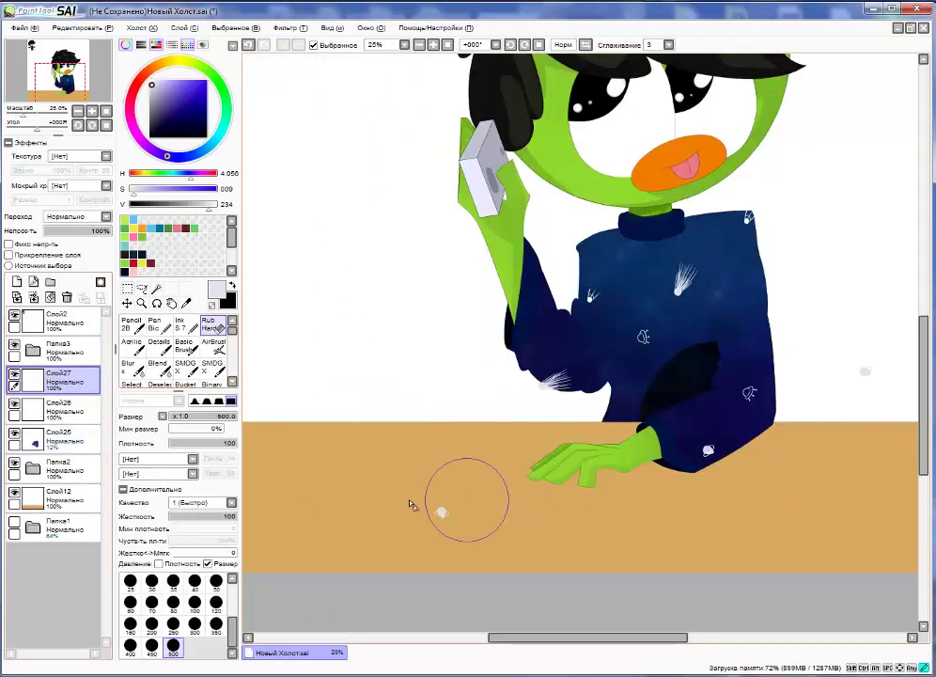
# - Erase the part of the fan-tailed comet that sticks out past the raised arm's sleeve, using a size 50 eraser
pyautogui.scroll(2, 543, 410)
pyautogui.hotkey('ctrl', 't')
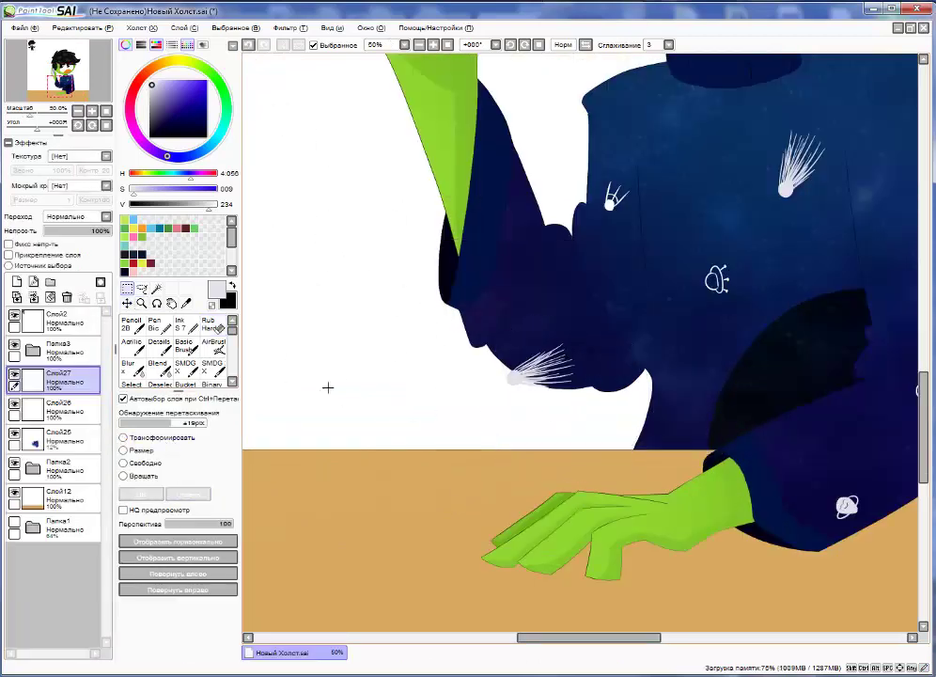
pyautogui.press('Escape')
pyautogui.click(216, 580)
pyautogui.scroll(5, 534, 371)
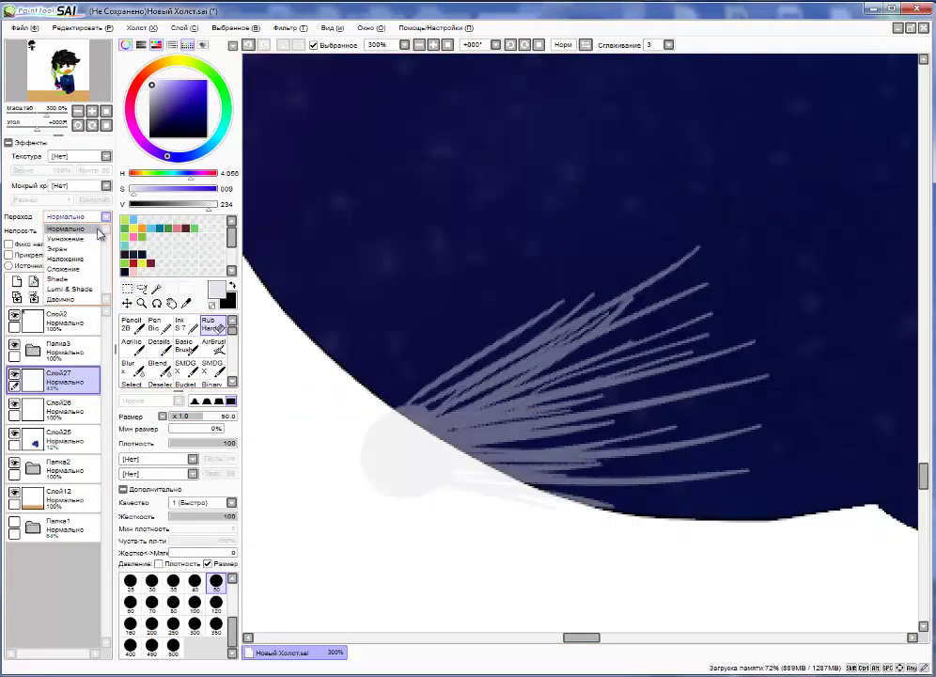
pyautogui.moveTo(596, 564)
pyautogui.mouseDown()
pyautogui.moveTo(346, 442)
pyautogui.moveTo(416, 479)
pyautogui.moveTo(377, 449)
pyautogui.mouseUp()
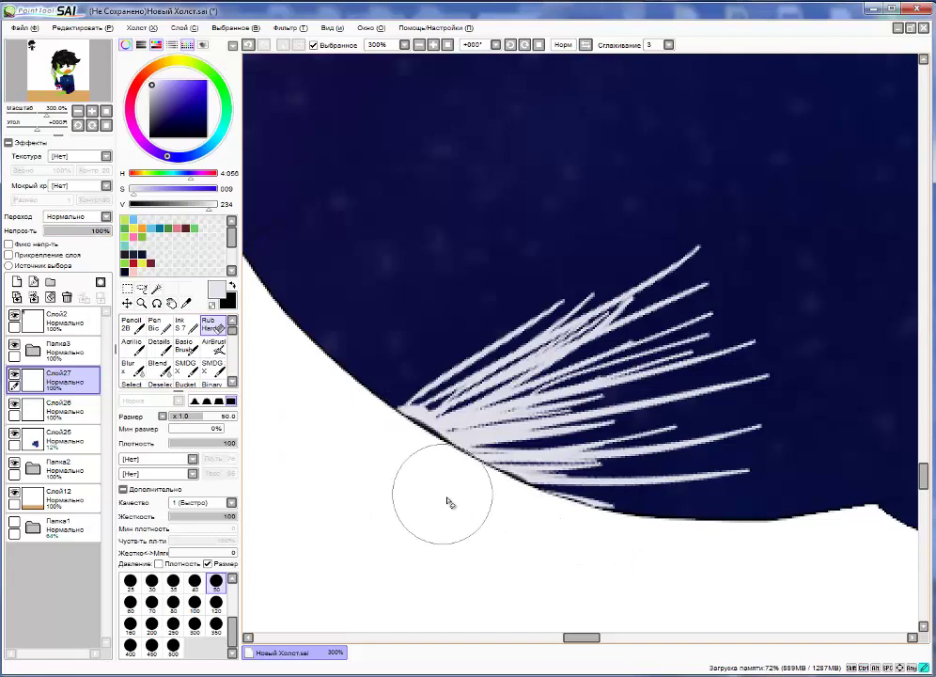
# - Merge the comet copy into the decorations layer Слой26 and lower that layer's opacity to 45%
pyautogui.scroll(-7, 554, 534)
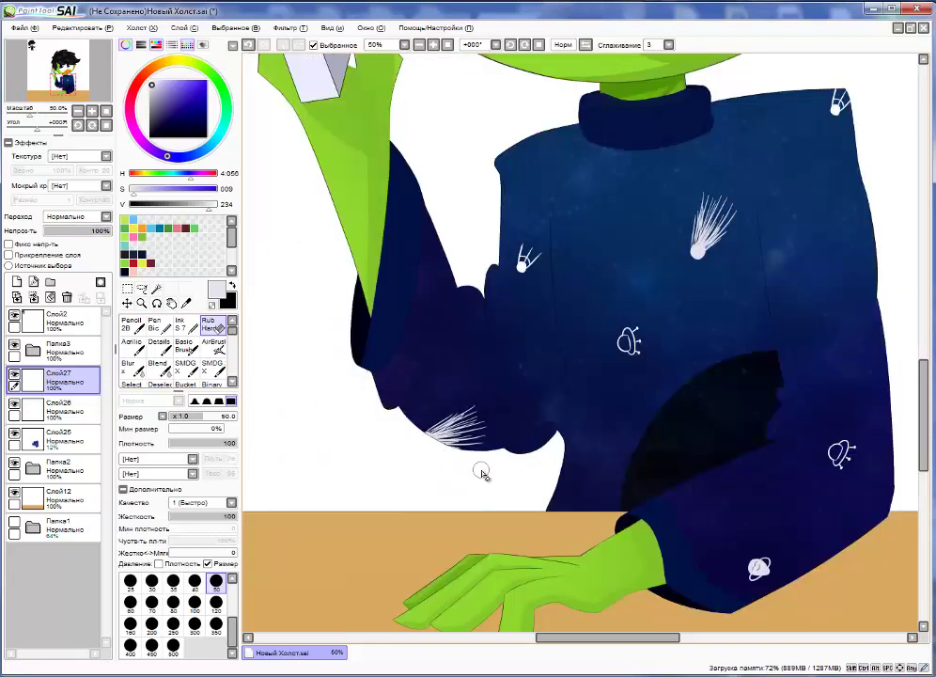
pyautogui.hotkey('ctrl', 'e')
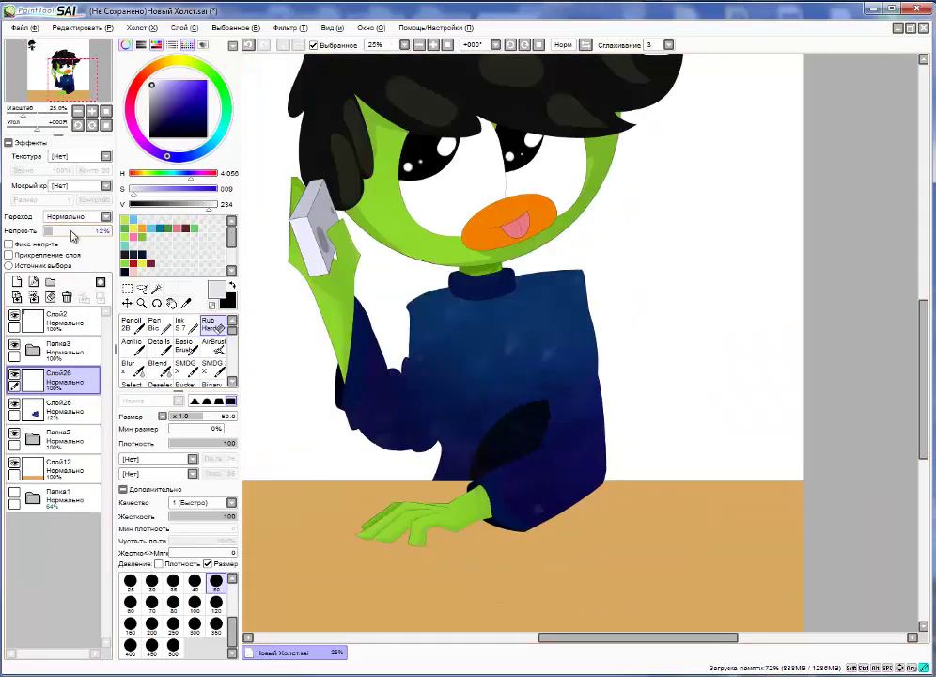
pyautogui.scroll(-2, 555, 426)
pyautogui.moveTo(110, 230); pyautogui.dragTo(75, 230)
pyautogui.scroll(2, 562, 458)
# - Copy the planet on the resting sleeve and place the pasted copy on the far side edge of the sweater
pyautogui.click(127, 286)
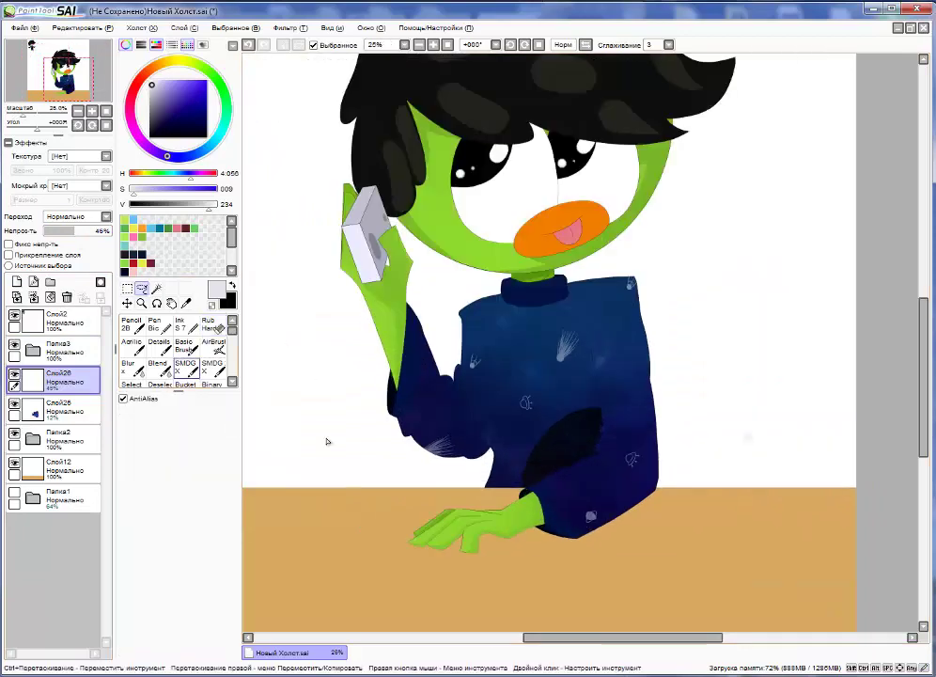
pyautogui.moveTo(557, 496); pyautogui.dragTo(617, 545)
pyautogui.hotkey('ctrl', 'c')
pyautogui.hotkey('ctrl', 'v')
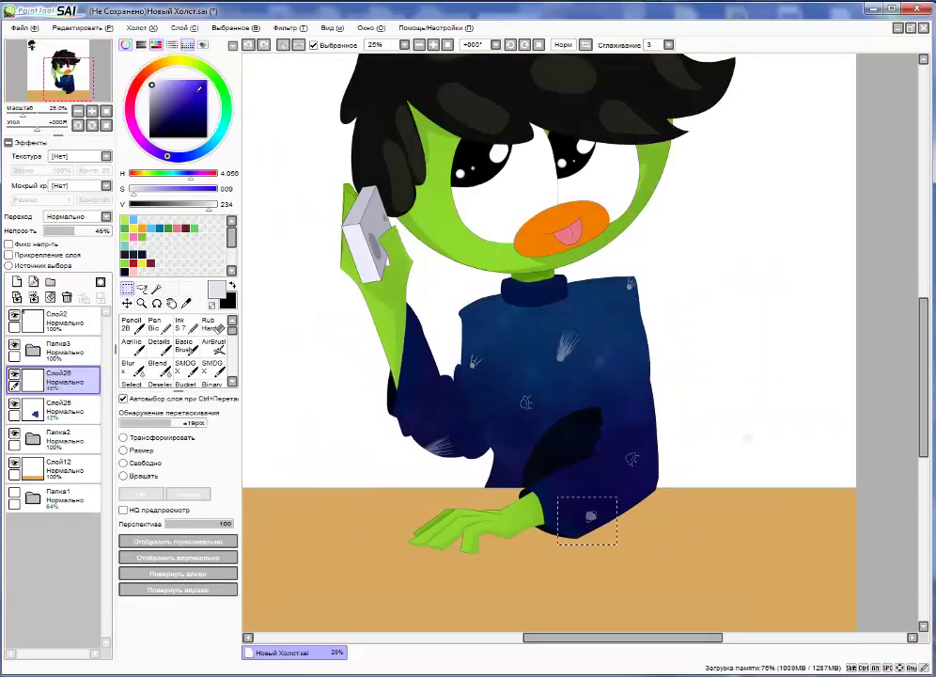
pyautogui.click(75, 28)
pyautogui.click(66, 120)
pyautogui.scroll(1, 554, 531)
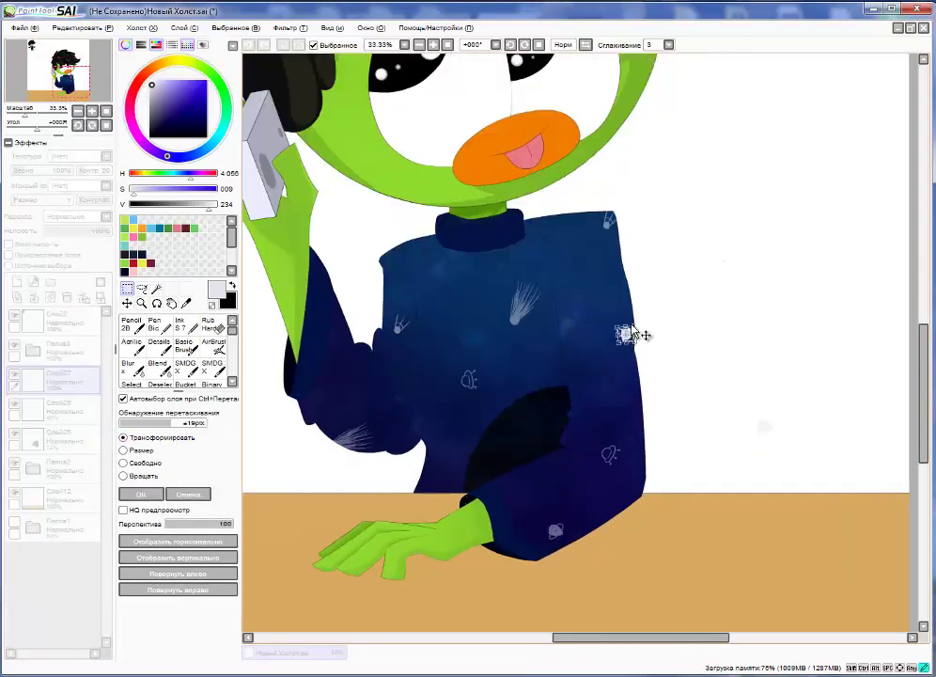
pyautogui.press('Return')
# - Erase the planet copy's overhang beyond the sweater's edge and merge it into Слой26 at 45% opacity
pyautogui.scroll(6, 631, 350)
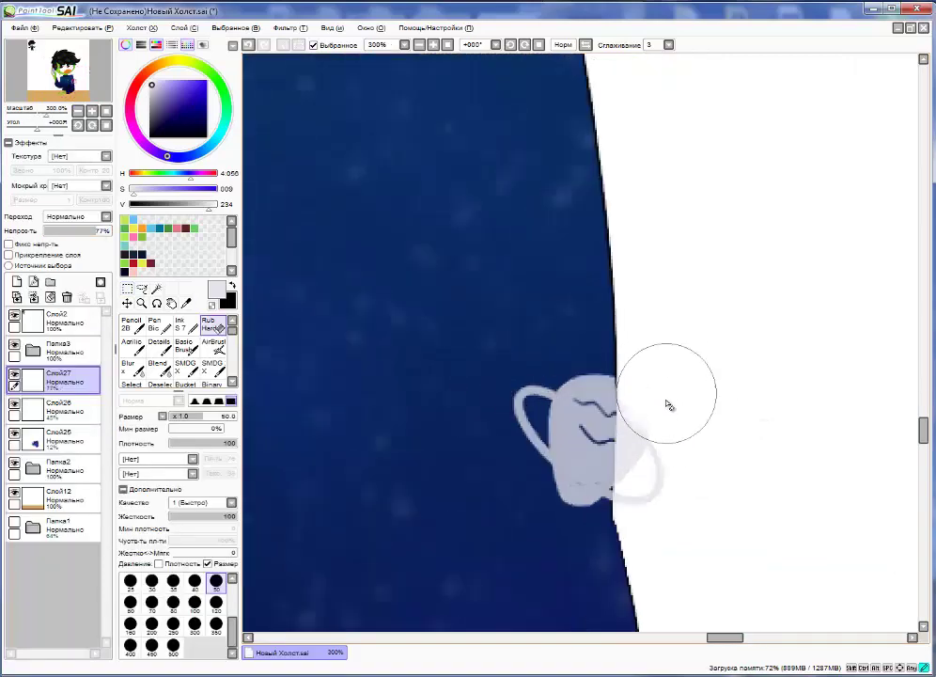
pyautogui.moveTo(660, 377); pyautogui.dragTo(665, 442)
pyautogui.scroll(-8, 658, 376)
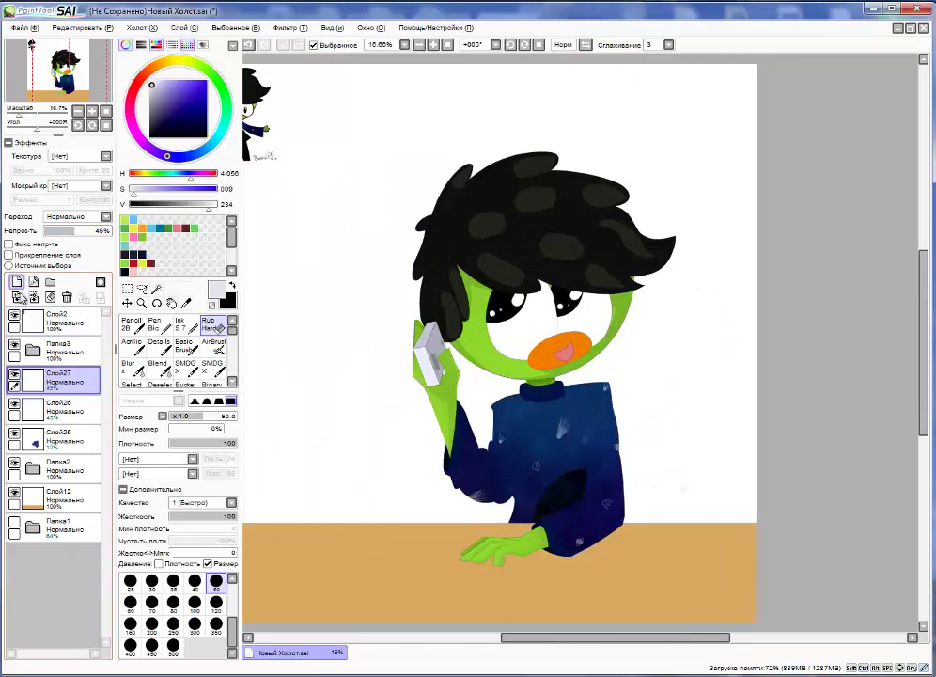
pyautogui.hotkey('ctrl', 'e')
# - Gather the sweater layers, including Слой26, Слой25 and Папка6, into a new folder inside Папка2 and collapse it
pyautogui.moveTo(599, 515); pyautogui.dragTo(523, 503)
pyautogui.click(33, 438)
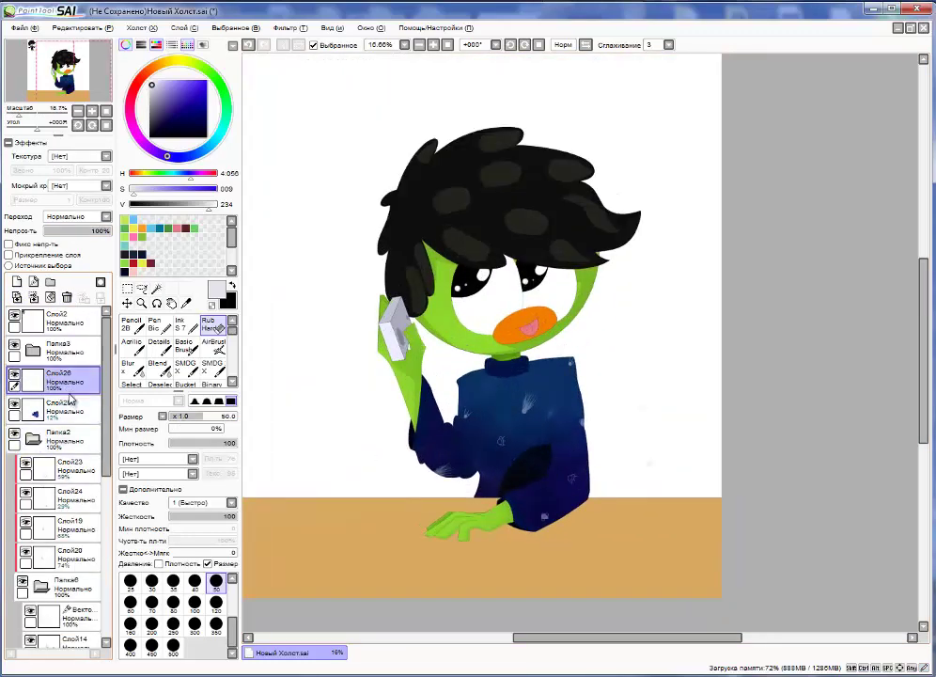
pyautogui.moveTo(71, 399); pyautogui.dragTo(75, 470)
pyautogui.click(50, 282)
pyautogui.moveTo(75, 515)
pyautogui.mouseDown()
pyautogui.moveTo(75, 393)
pyautogui.moveTo(65, 515)
pyautogui.mouseUp()
pyautogui.click(83, 531)
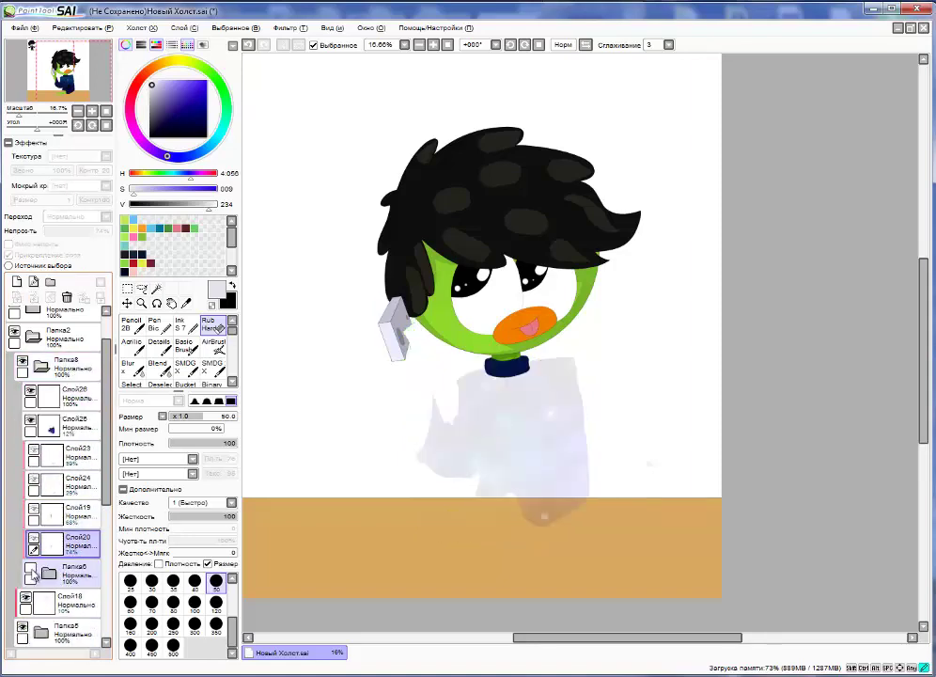
pyautogui.click(39, 365)
# - Add a new clipped layer above the sweater folder and sample a very dark navy from the reference drawing
pyautogui.click(17, 282)
pyautogui.click(185, 302)
pyautogui.scroll(7, 506, 385)
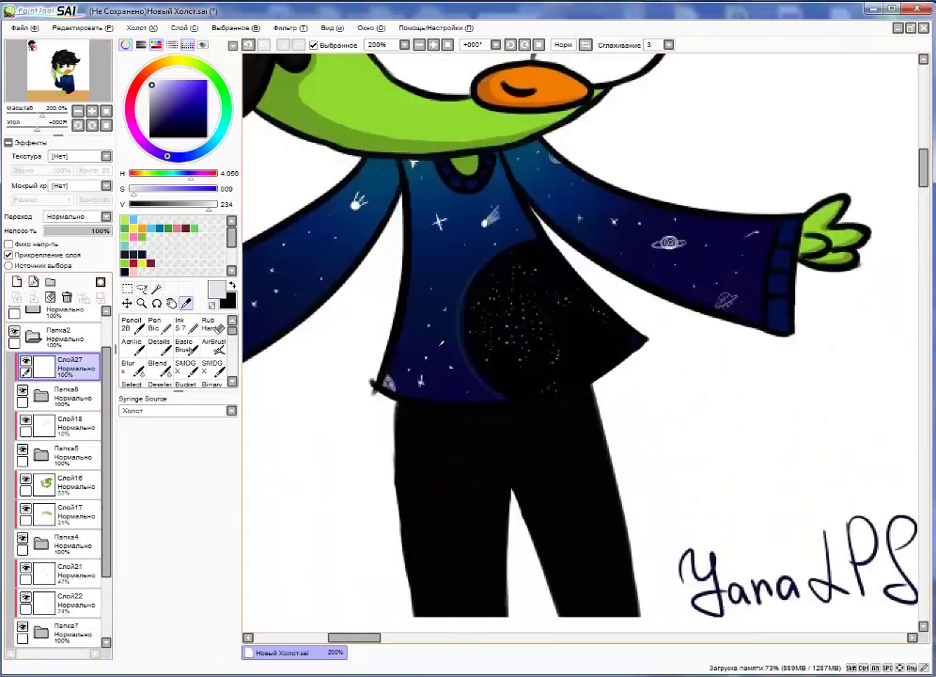
pyautogui.scroll(-8, 593, 467)
pyautogui.scroll(4, 593, 467)
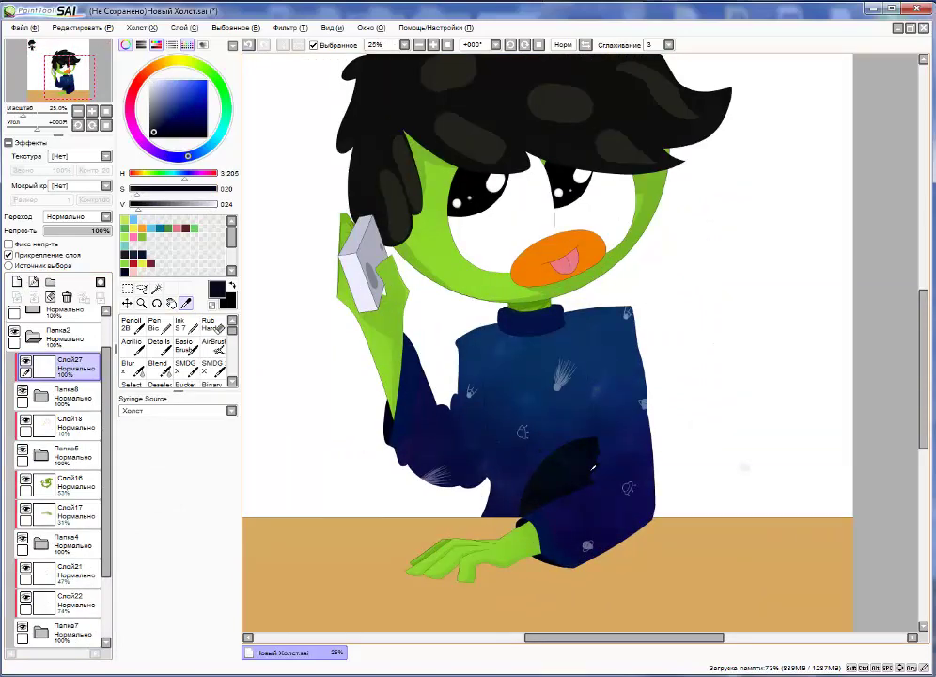
pyautogui.scroll(1, 593, 467)
# - Paint shadows on the raised sleeve and beside it on the torso with a size 120 Details brush, at 60% layer opacity
pyautogui.click(158, 346)
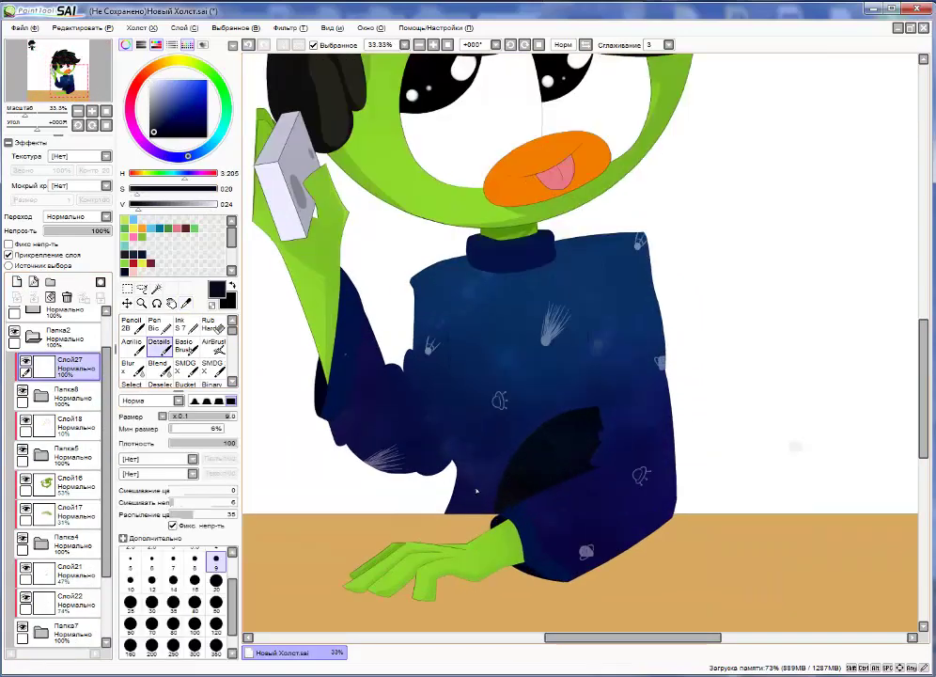
pyautogui.press('[')
pyautogui.press('[')
pyautogui.press('[')
pyautogui.press('[')
pyautogui.press('[')
pyautogui.moveTo(370, 379)
pyautogui.mouseDown()
pyautogui.moveTo(345, 271)
pyautogui.moveTo(324, 360)
pyautogui.mouseUp()
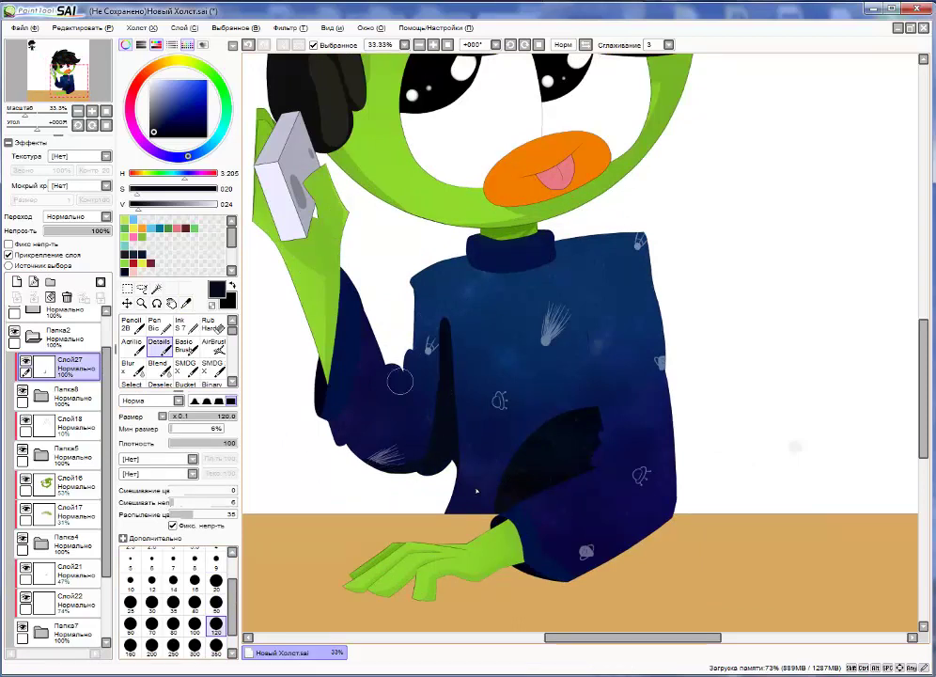
pyautogui.press('e')
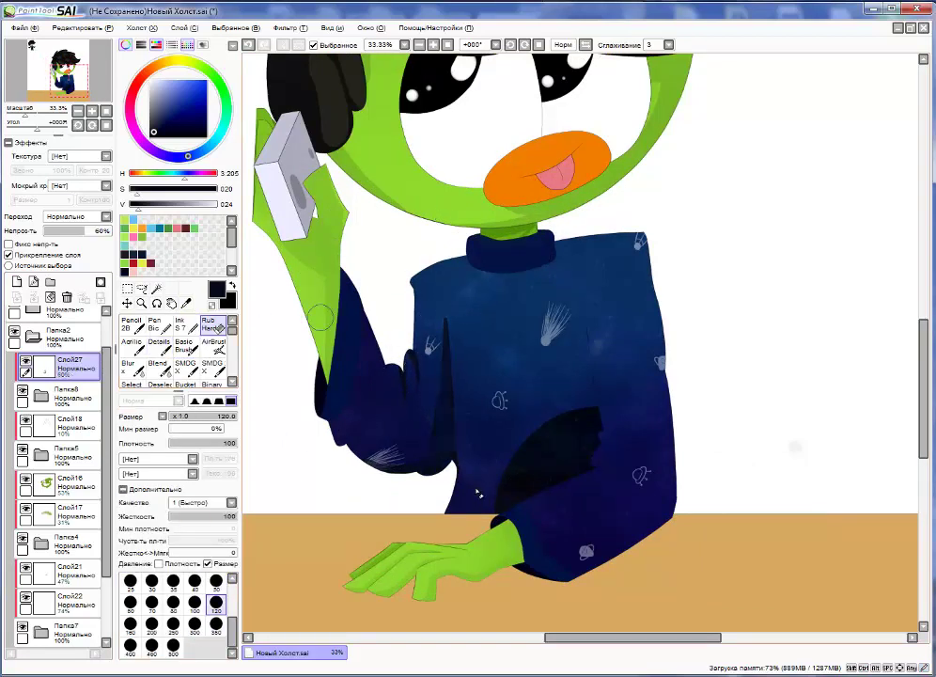
# - Refine the torso shadow beside the raised arm, erasing its lower part near the waist with a size 50 eraser
pyautogui.scroll(4, 477, 492)
pyautogui.press('b')
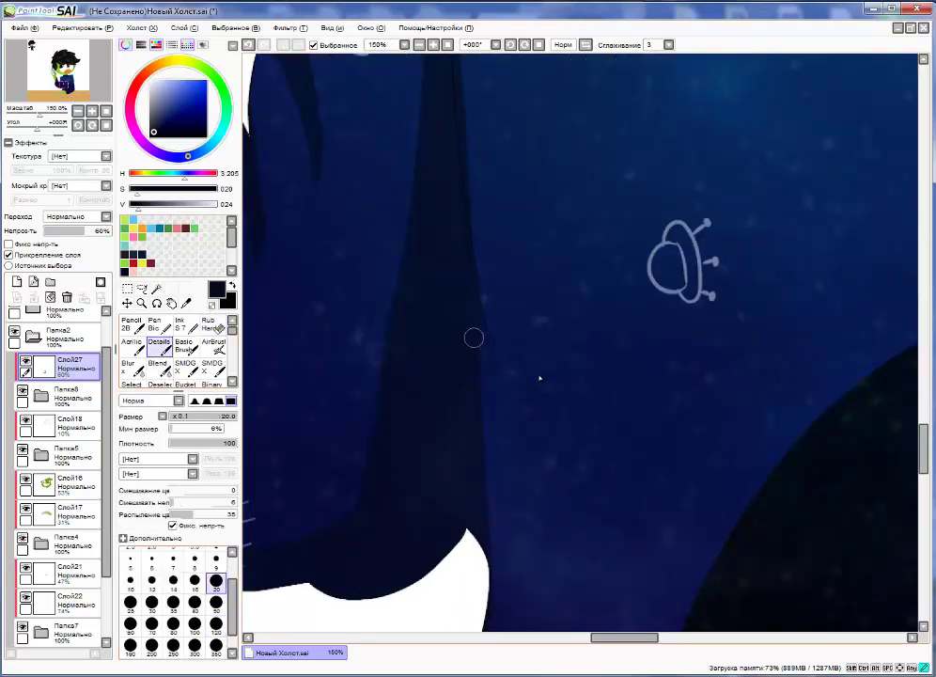
pyautogui.press('e')
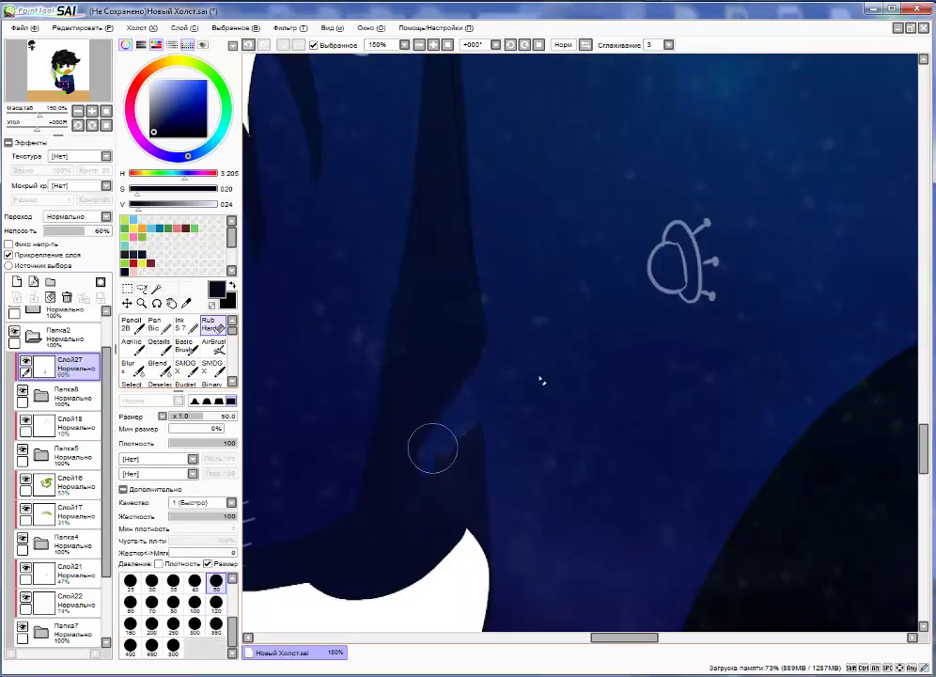
pyautogui.moveTo(424, 460); pyautogui.dragTo(462, 439)
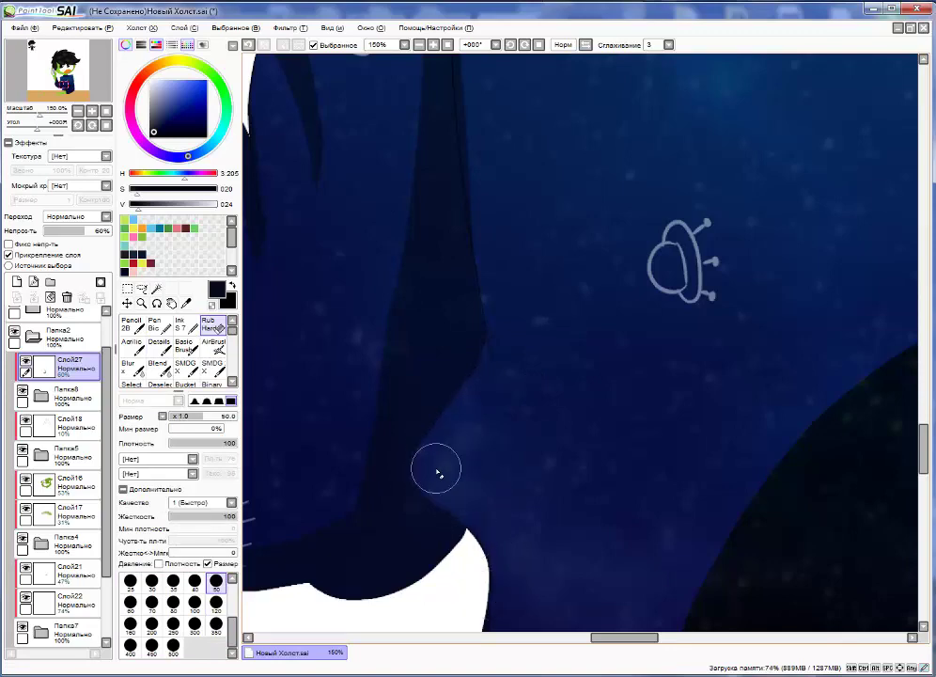
pyautogui.scroll(-4, 438, 467)
pyautogui.scroll(2, 463, 286)
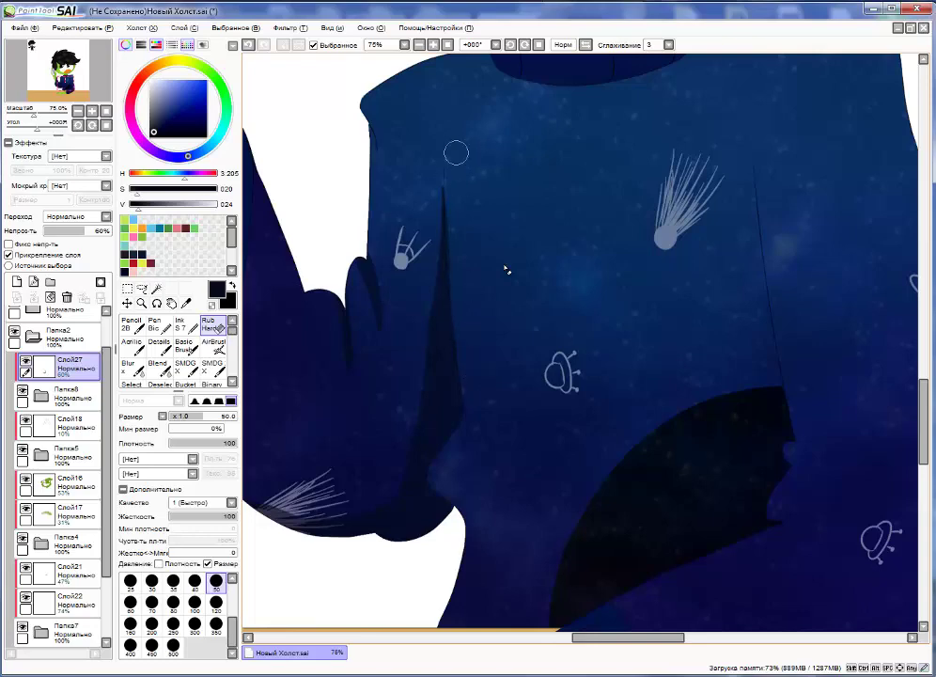
pyautogui.scroll(-3, 522, 437)
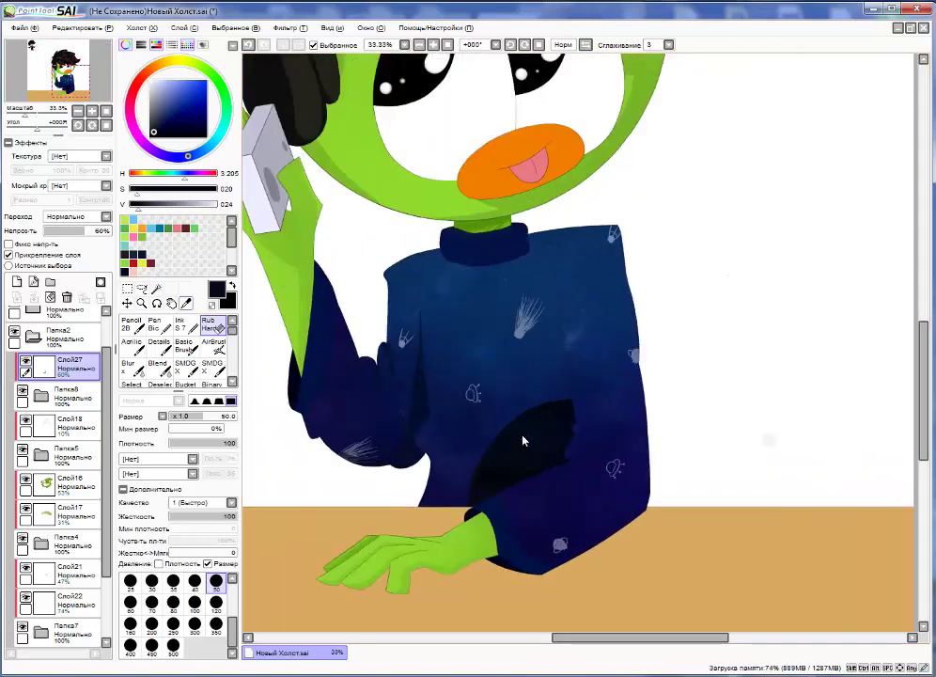
# - Paint shadows down the sweater's far side and along the fold above the resting arm, then tidy the fold with the eraser
pyautogui.press('b')
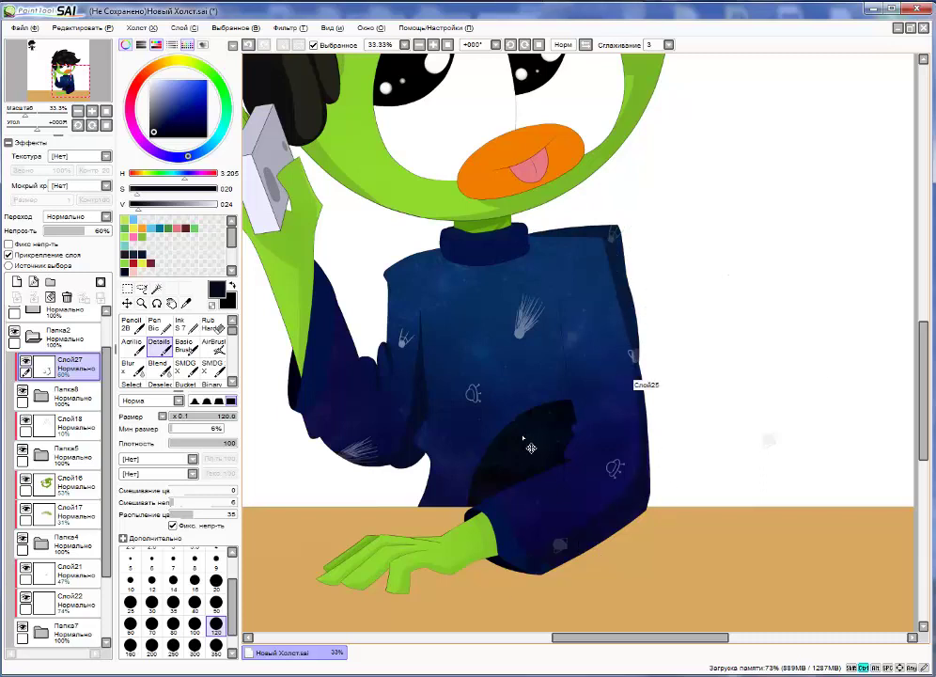
pyautogui.press('e')
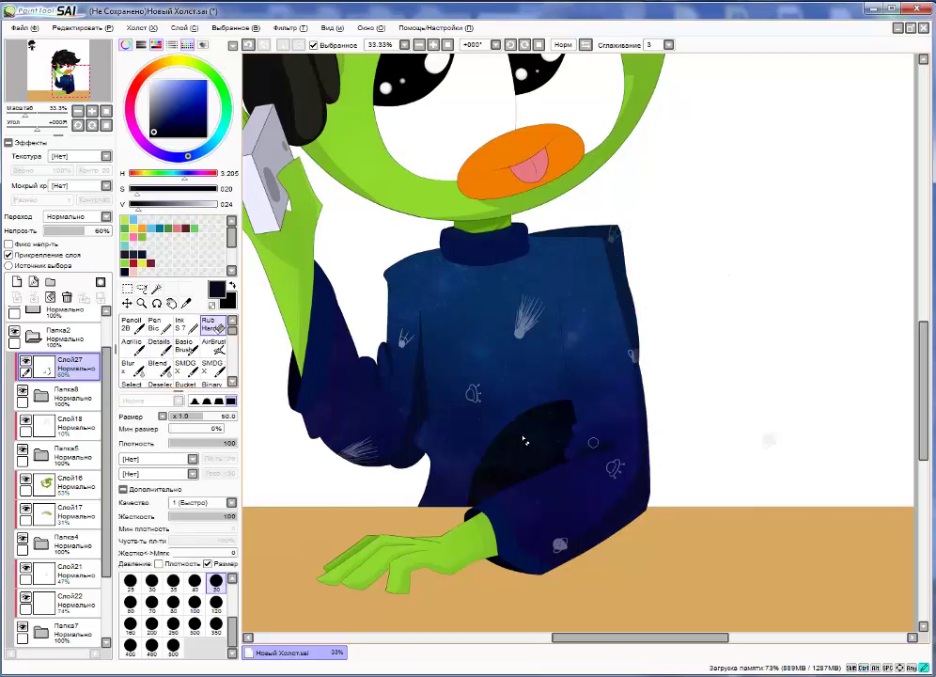
pyautogui.press('b')
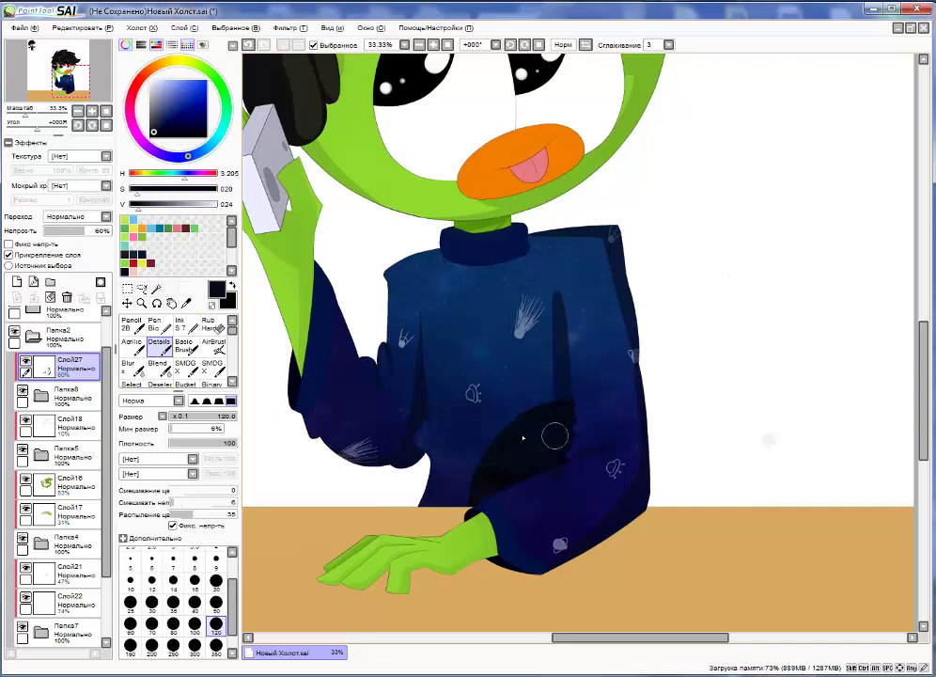
pyautogui.press('e')
pyautogui.scroll(3, 526, 437)
pyautogui.moveTo(512, 84); pyautogui.dragTo(580, 417)
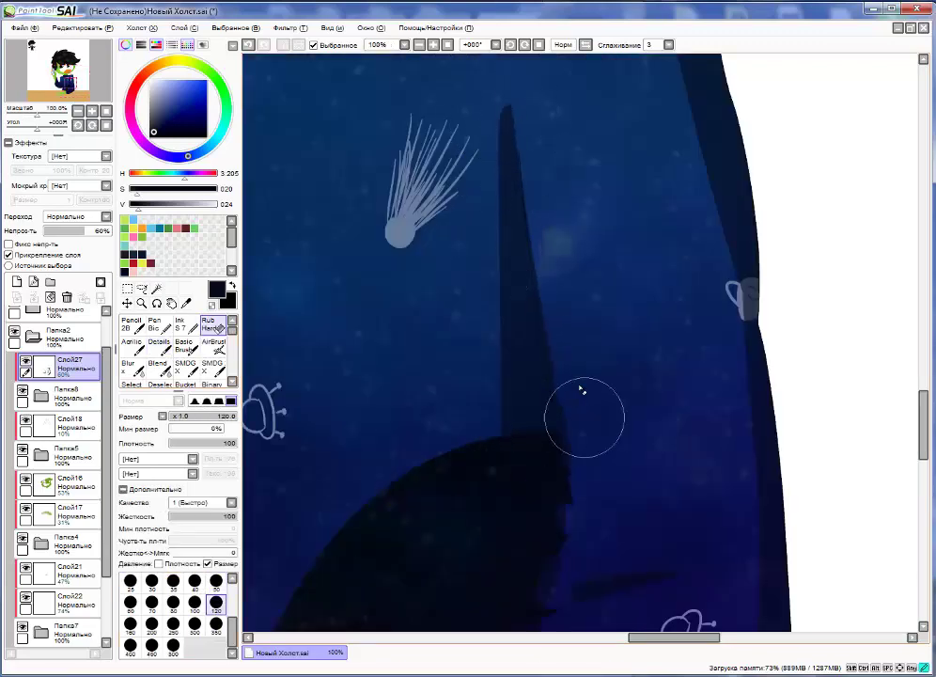
# - Erase excess shadow from the resting arm's sleeve around the elbow crease and the dark patch with a size 120 eraser
pyautogui.scroll(2, 581, 389)
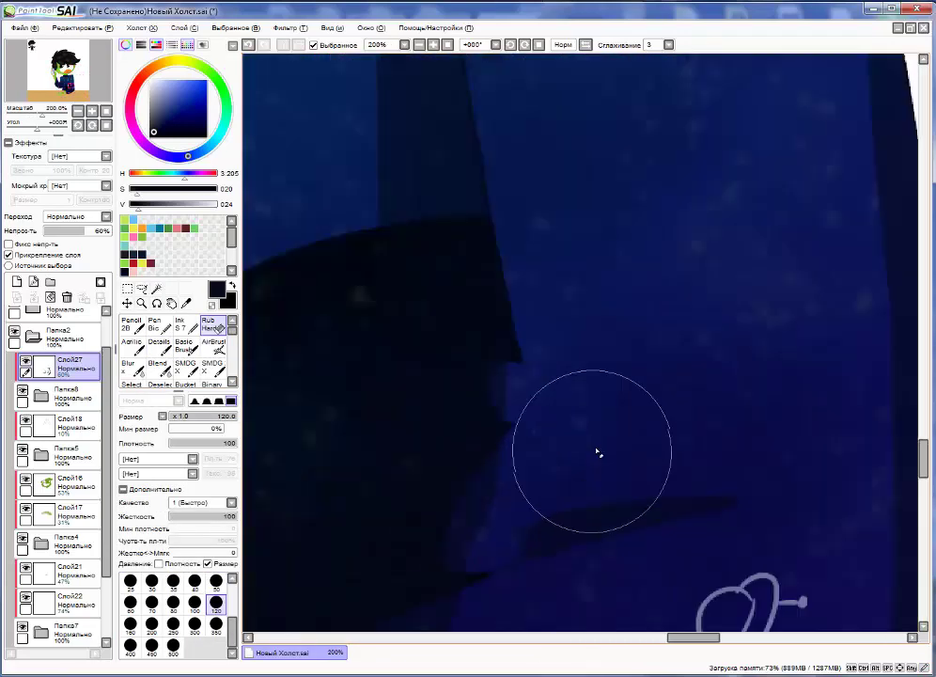
pyautogui.scroll(-2, 514, 504)
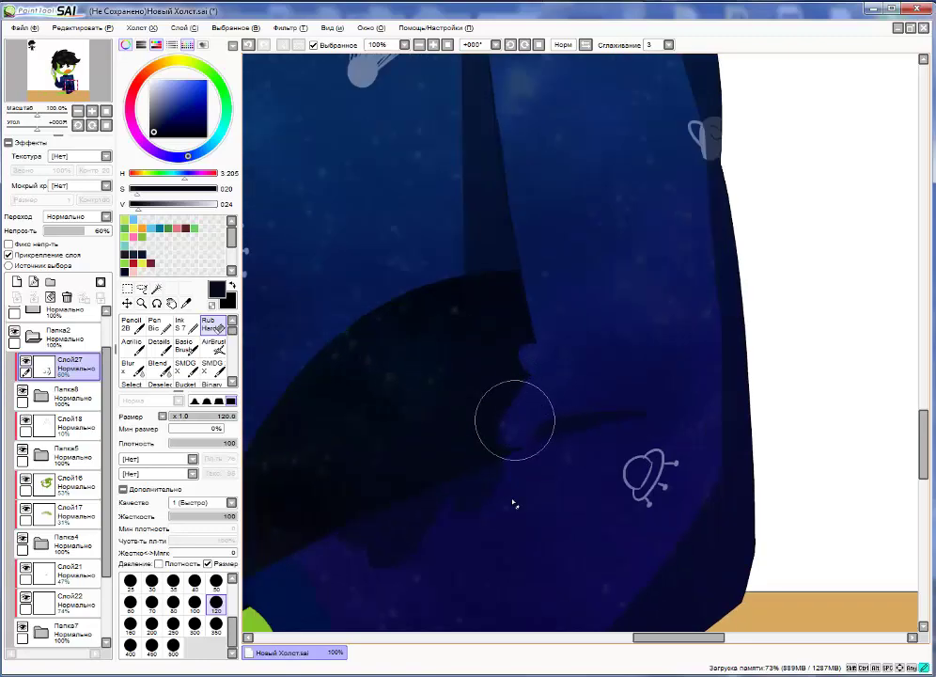
pyautogui.moveTo(514, 505); pyautogui.dragTo(694, 325)
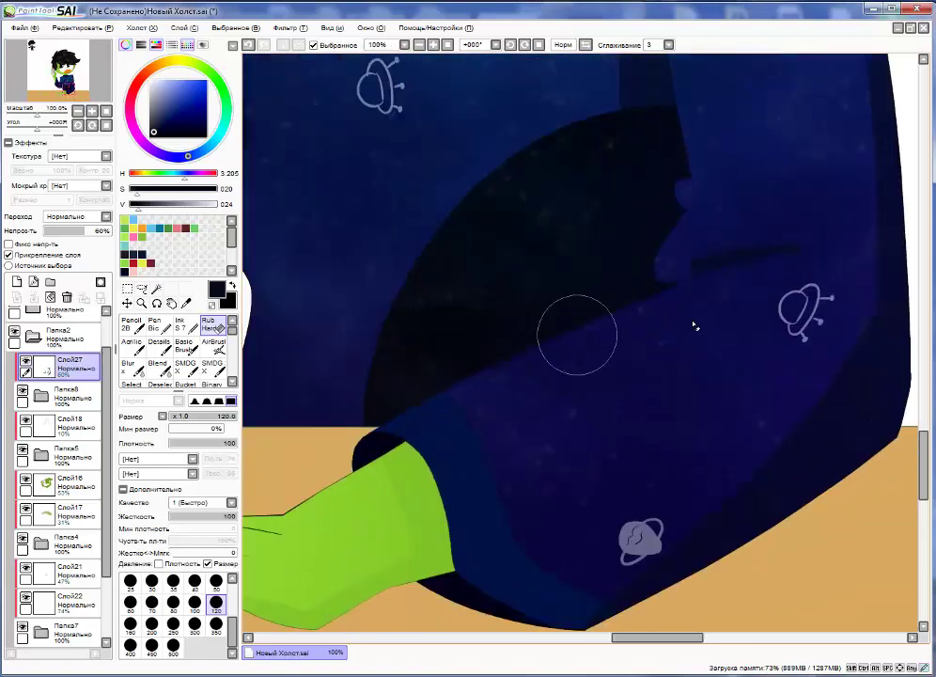
pyautogui.scroll(-5, 537, 474)
pyautogui.scroll(3, 648, 531)
# - Paint and refine shadows along the resting sleeve's lower edge and beside its cuff, using the size 50 Details brush and size 120 eraser
pyautogui.press('b')
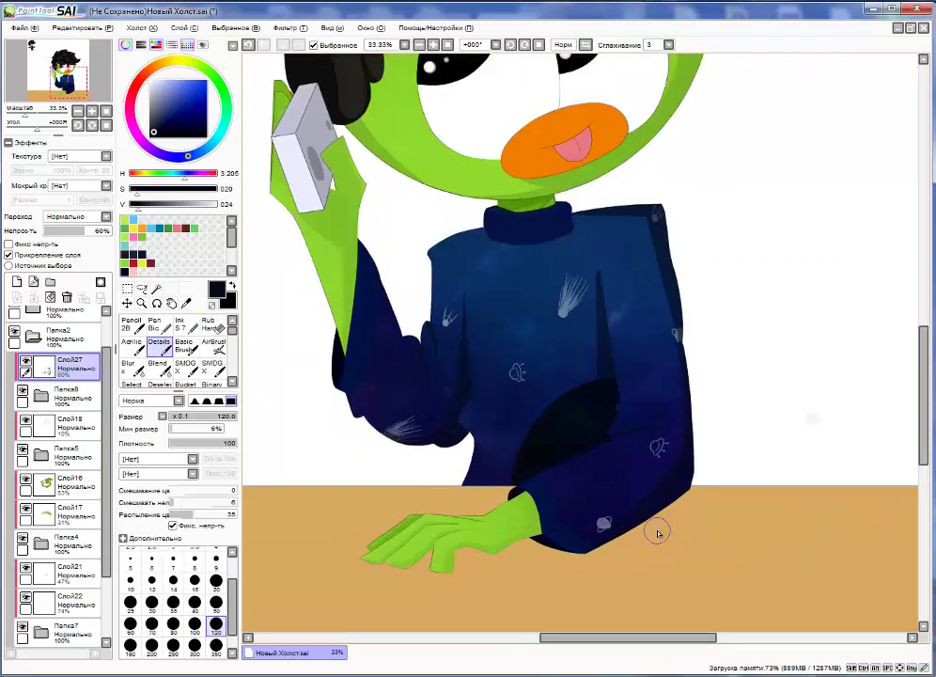
pyautogui.press('e')
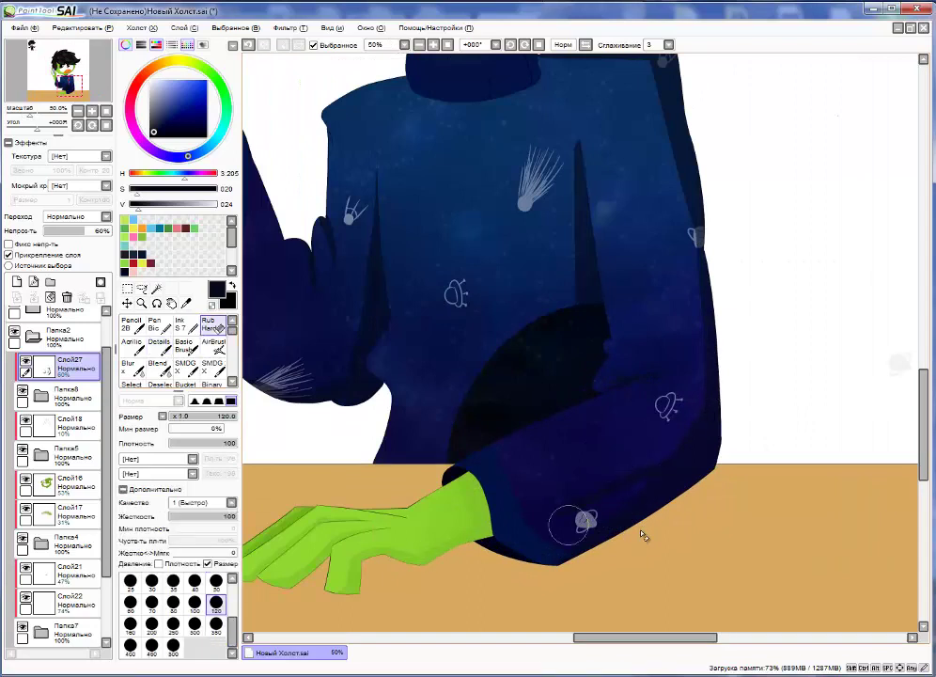
pyautogui.press('b')
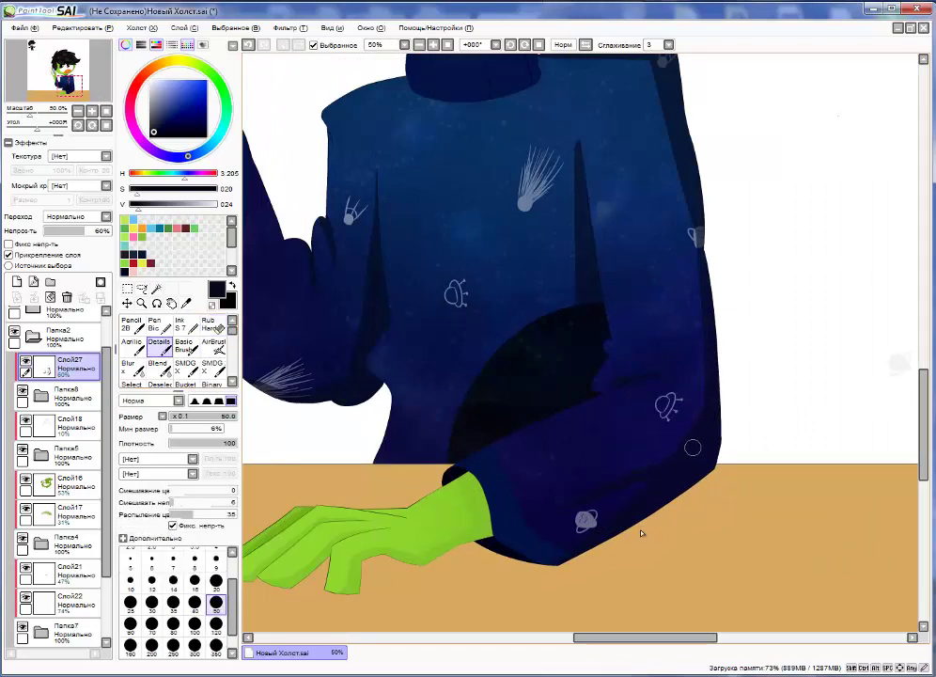
pyautogui.press('e')
pyautogui.press('b')
pyautogui.press('ctrl')
pyautogui.press('e')
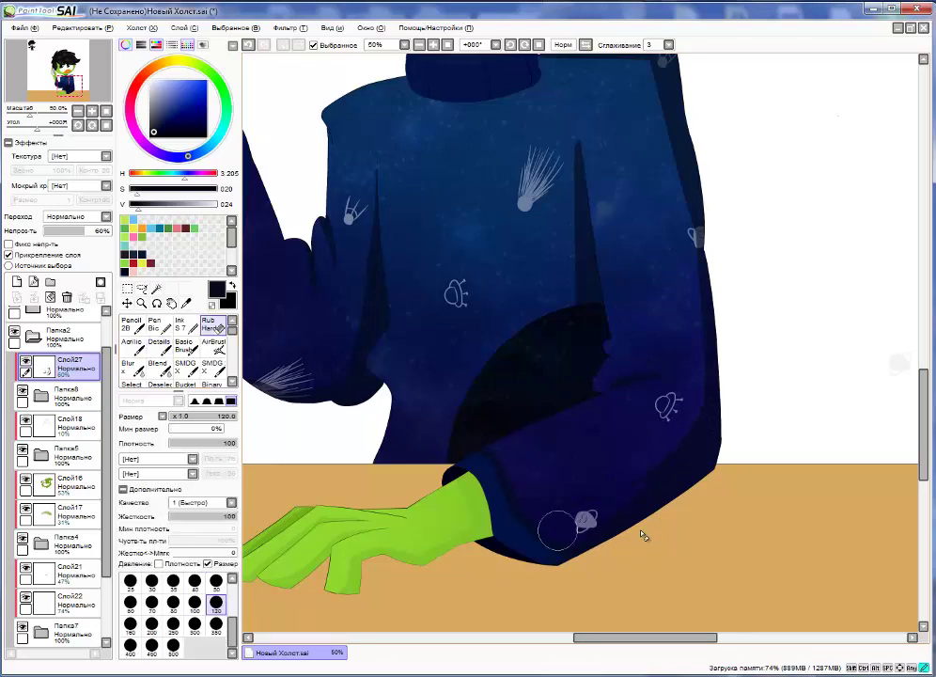
pyautogui.scroll(-1, 641, 535)
pyautogui.press('ctrl')
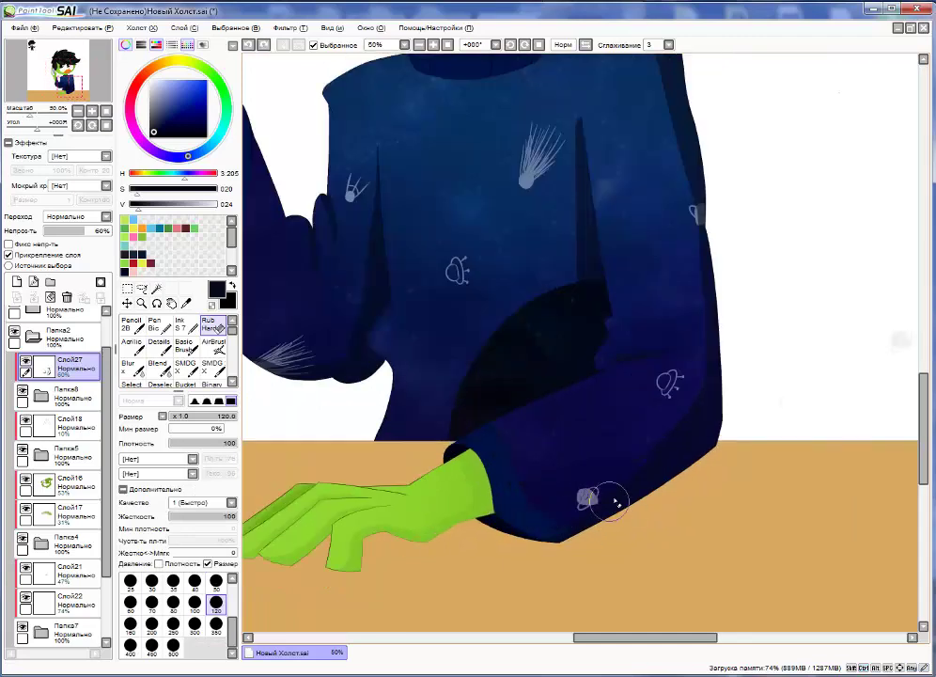
pyautogui.scroll(-1, 613, 501)
# - Shade the sweater's shoulders beside the collar with the size 50 Details brush, trim with the eraser, and lower the layer opacity to 55%
pyautogui.press('b')
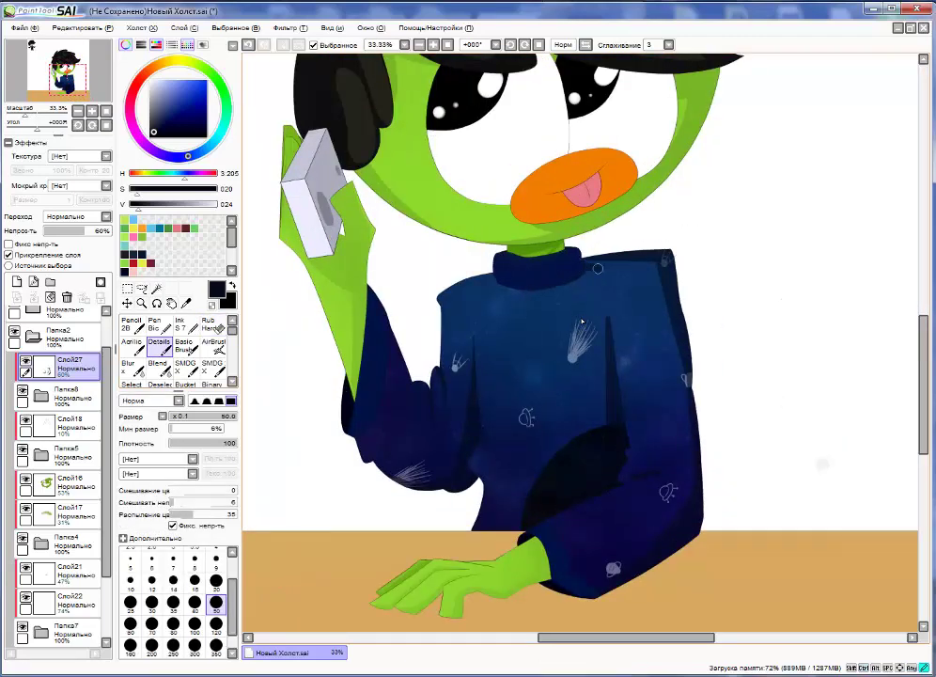
pyautogui.press('e')
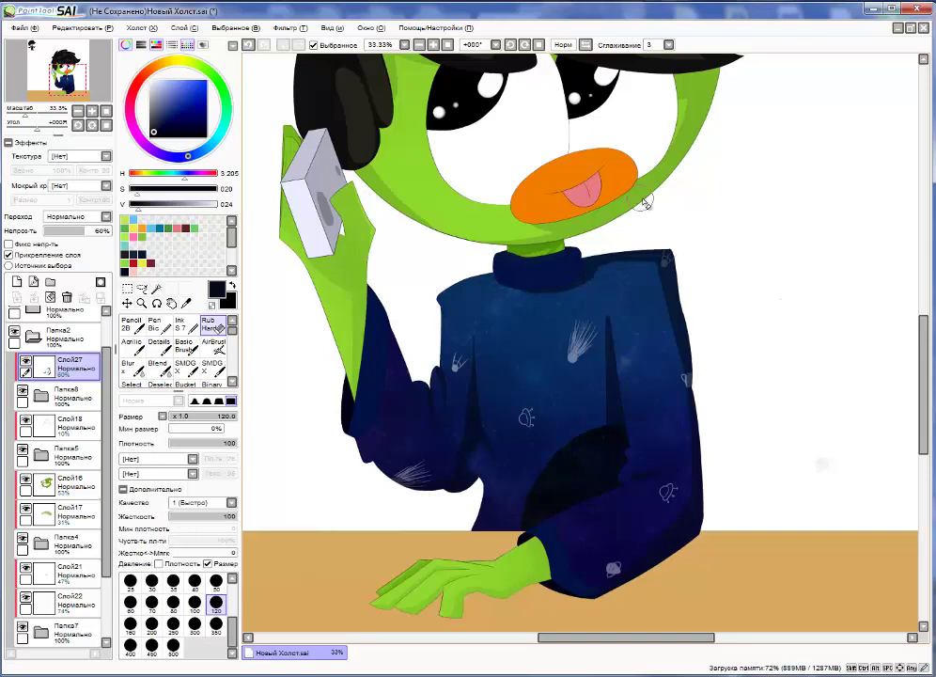
pyautogui.press('b')
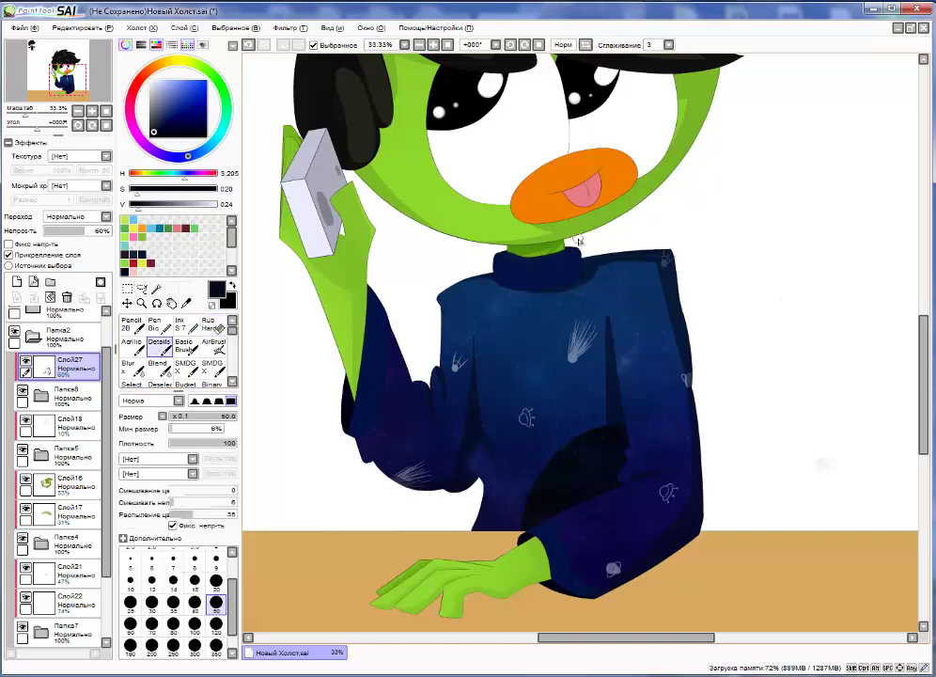
pyautogui.scroll(-1, 579, 242)
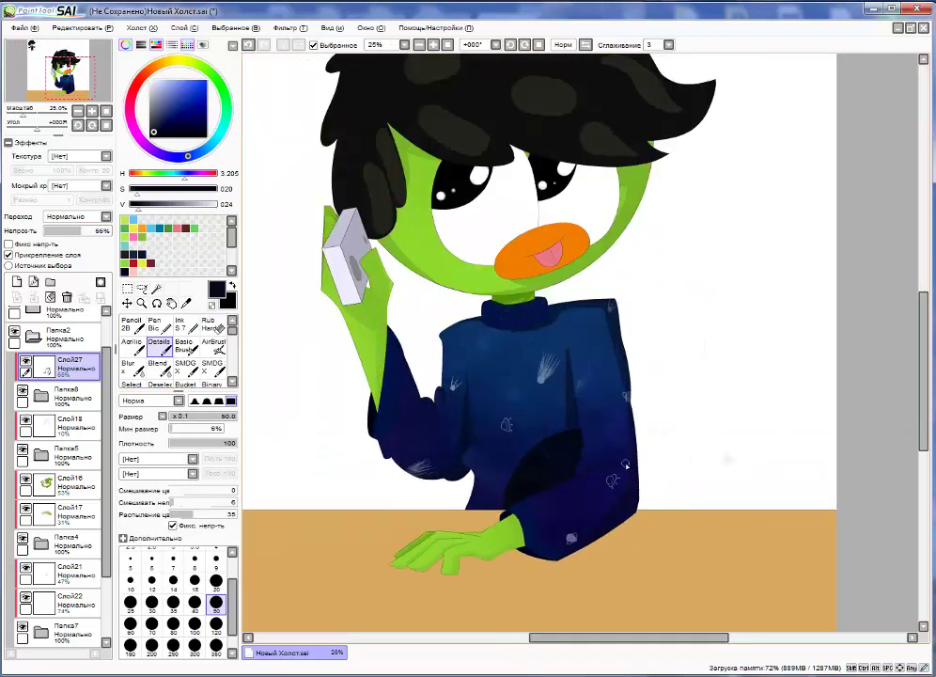
# - Paint broad sweater shadows on a new layer with a size 350 Details brush, blur them at size 500, and set 55% opacity
pyautogui.click(17, 282)
pyautogui.click(216, 649)
pyautogui.moveTo(648, 299)
pyautogui.mouseDown()
pyautogui.moveTo(606, 383)
pyautogui.moveTo(523, 396)
pyautogui.mouseUp()
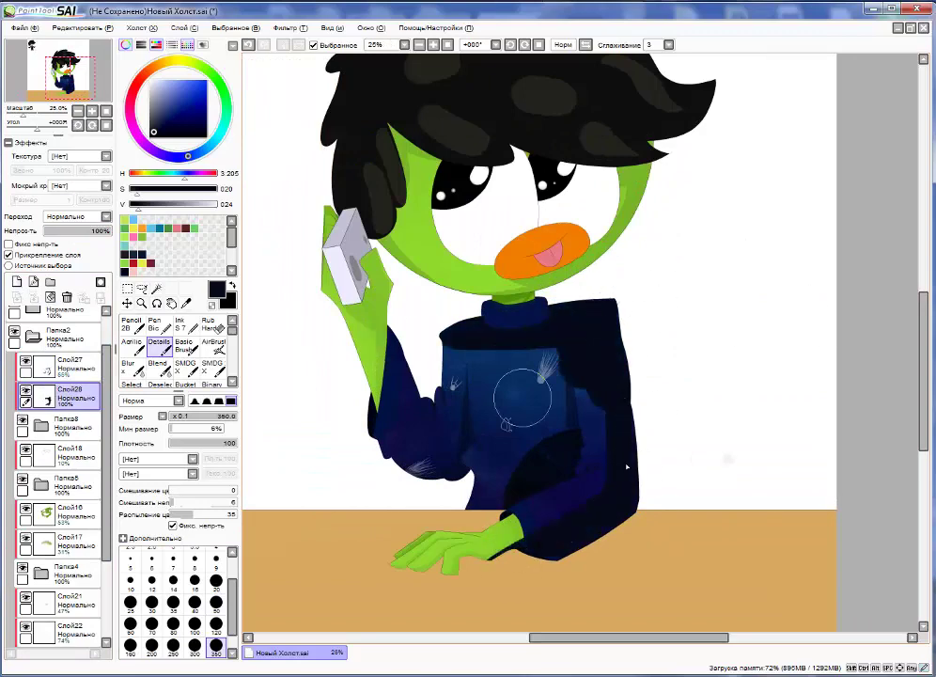
pyautogui.press('v')
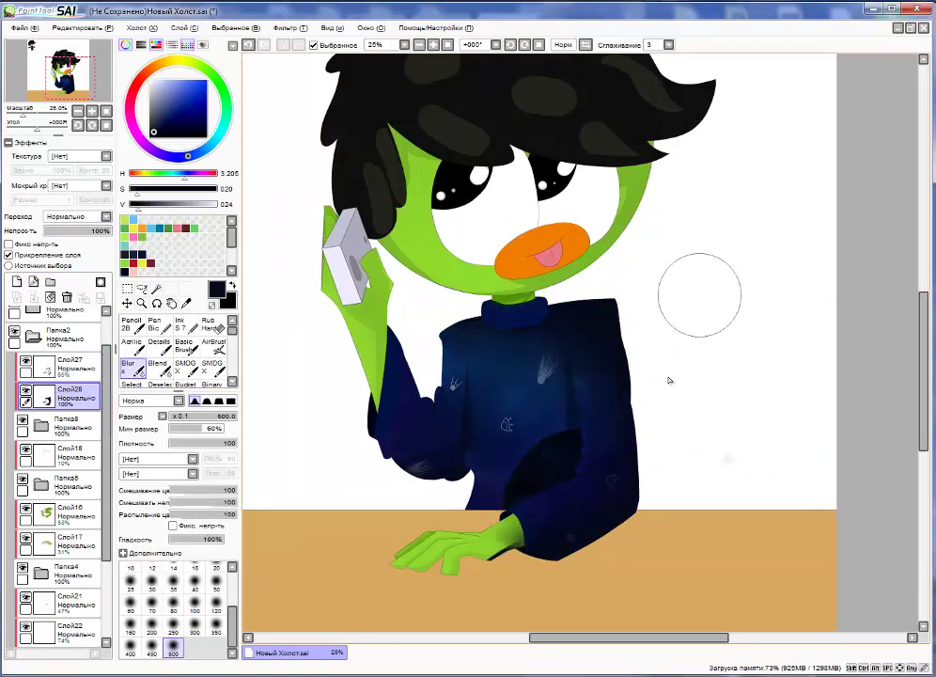
pyautogui.scroll(-1, 553, 490)
pyautogui.click(77, 230)
pyautogui.scroll(-2, 545, 498)
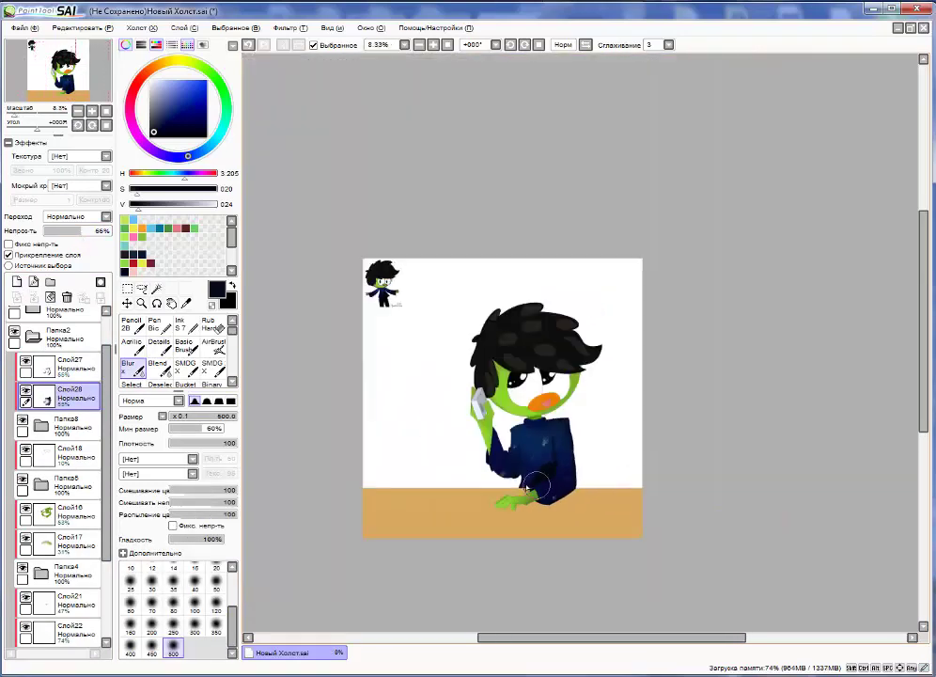
# - Select the white area around the character's eyes with the Magic Wand
pyautogui.scroll(1, 536, 484)
pyautogui.scroll(-3, 44, 369)
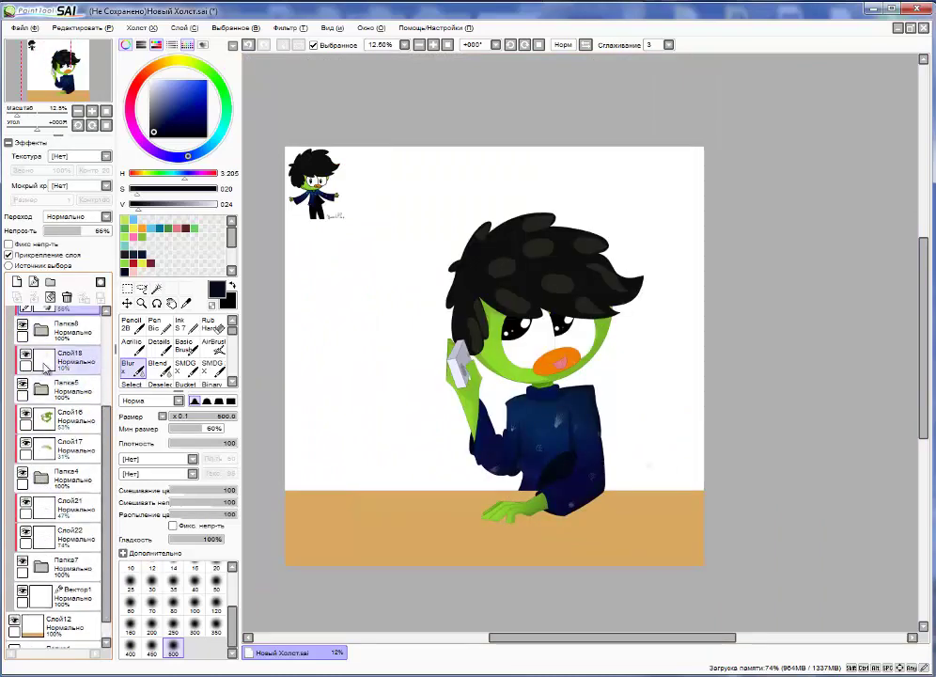
pyautogui.click(42, 387)
pyautogui.press('w')
pyautogui.click(564, 346)
pyautogui.scroll(1, 564, 346)
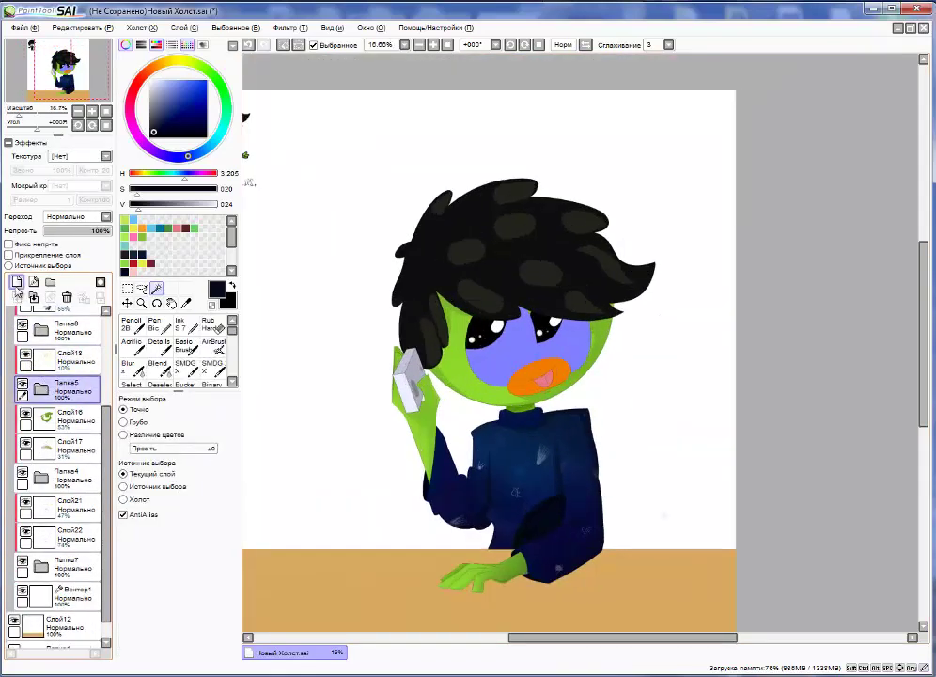
# - Paint a dark band under the fringe on a new clipped layer with the size 350 Details brush, hiding the selection overlay and setting 14% opacity
pyautogui.click(16, 282)
pyautogui.click(9, 254)
pyautogui.click(314, 44)
pyautogui.moveTo(460, 329); pyautogui.dragTo(582, 315)
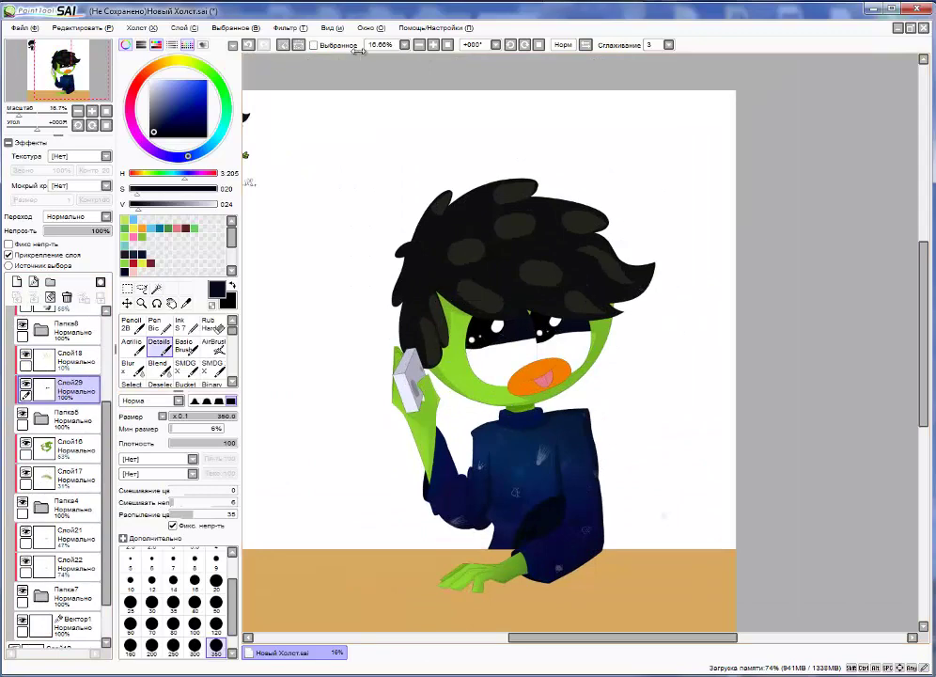
# - Add a blurred face shadow on another layer at 27% opacity, then erase rounded notches along the fringe shadow's lower edge
pyautogui.click(16, 282)
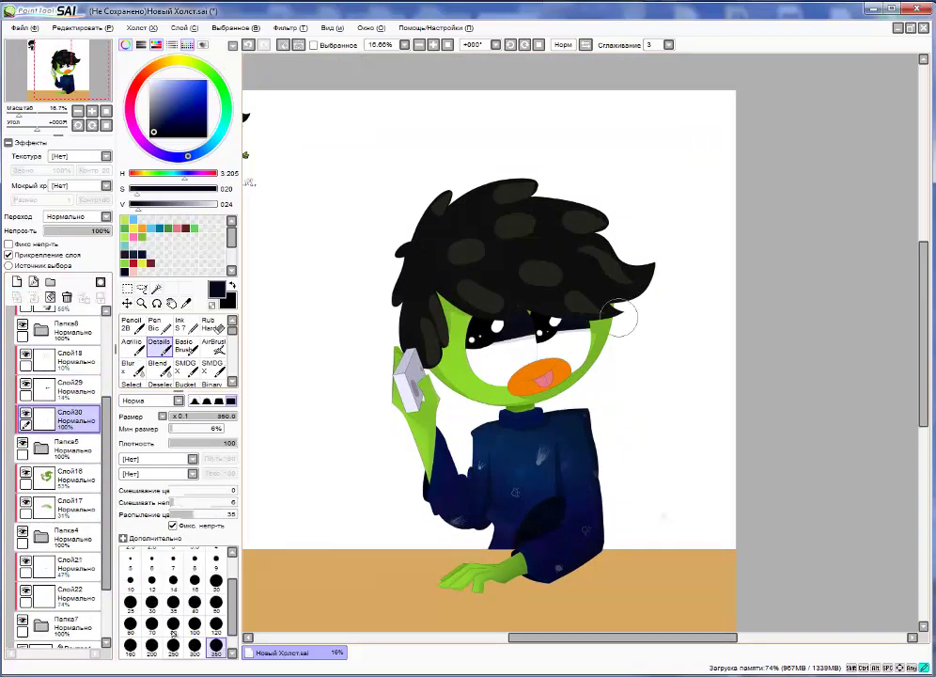
pyautogui.press('e')
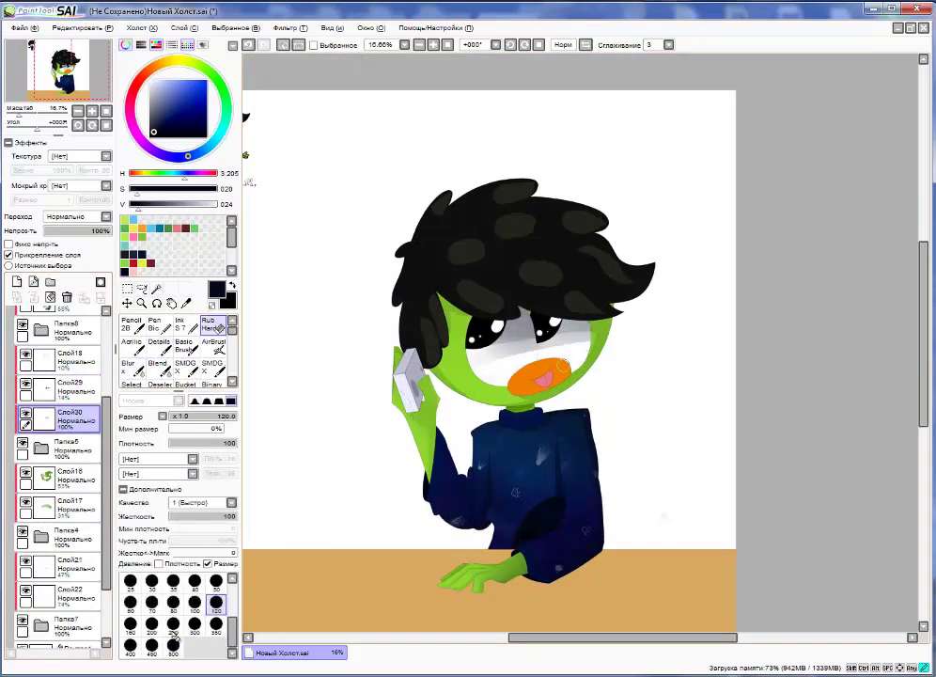
pyautogui.press('x')
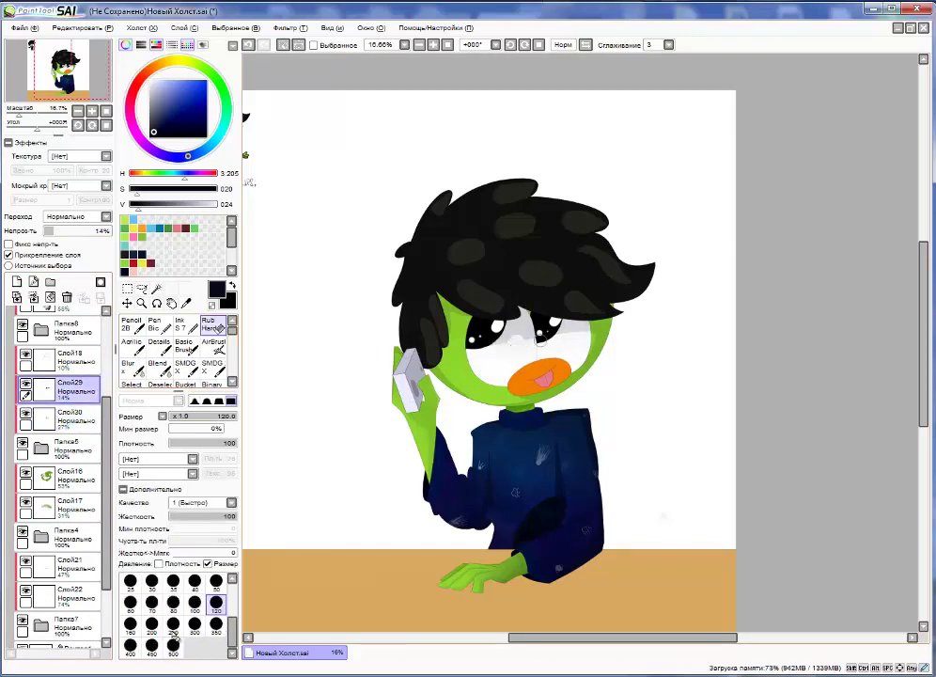
pyautogui.scroll(2, 549, 343)
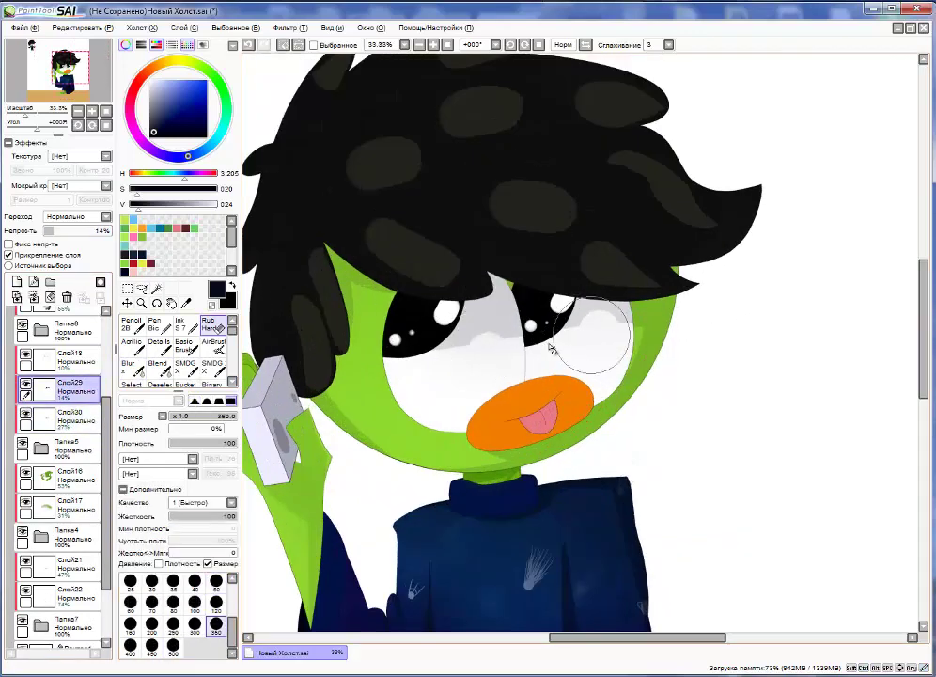
pyautogui.scroll(-2, 644, 350)
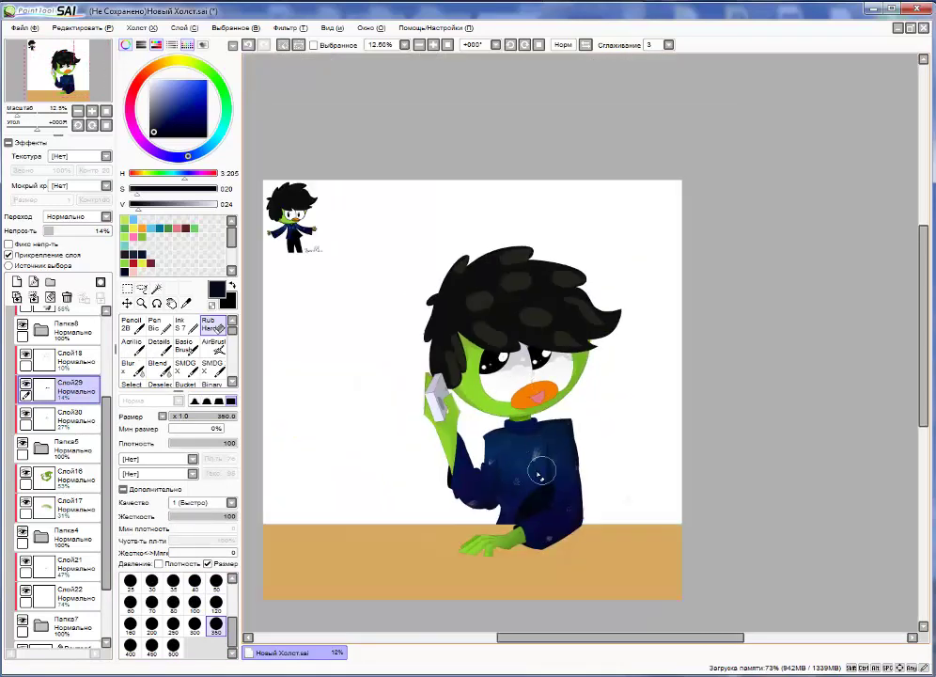
# - Select the tongue with the Magic Wand, add a clipped layer, and prepare a darker pink based on the tongue's colour
pyautogui.click(41, 448)
pyautogui.click(127, 287)
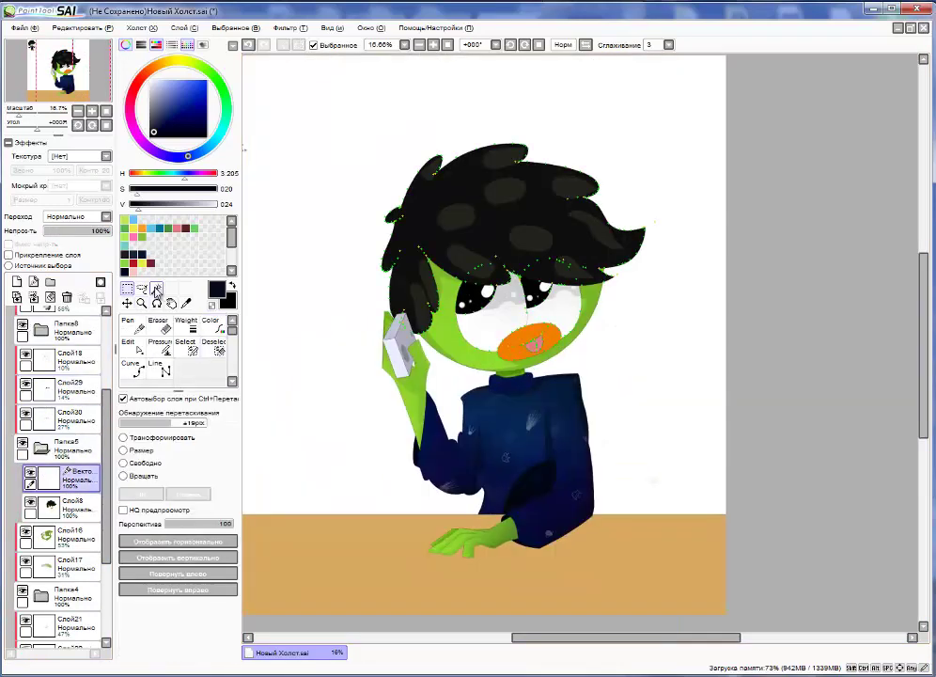
pyautogui.click(156, 287)
pyautogui.click(185, 302)
pyautogui.click(186, 227)
pyautogui.scroll(2, 531, 362)
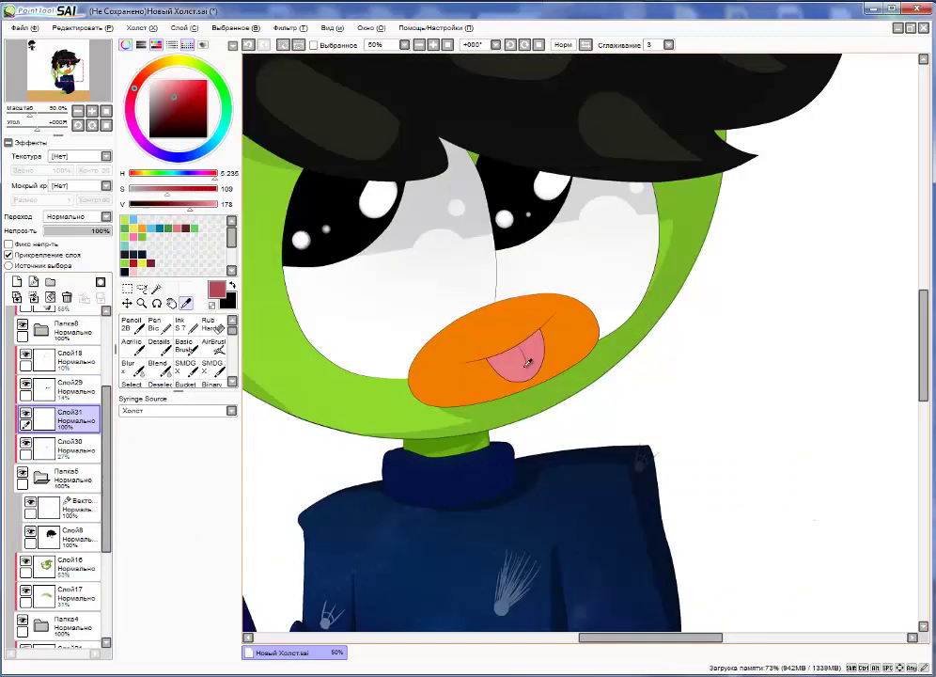
# - Shade the tongue with the Details brush and erase two rounded light spots from the shading
pyautogui.click(159, 344)
pyautogui.press('e')
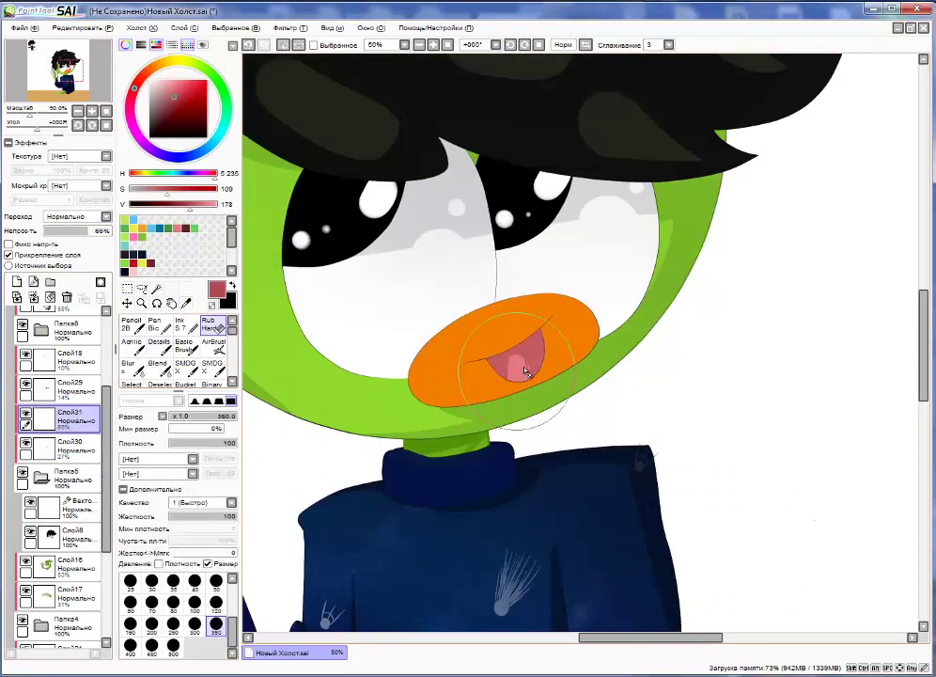
pyautogui.press('e')
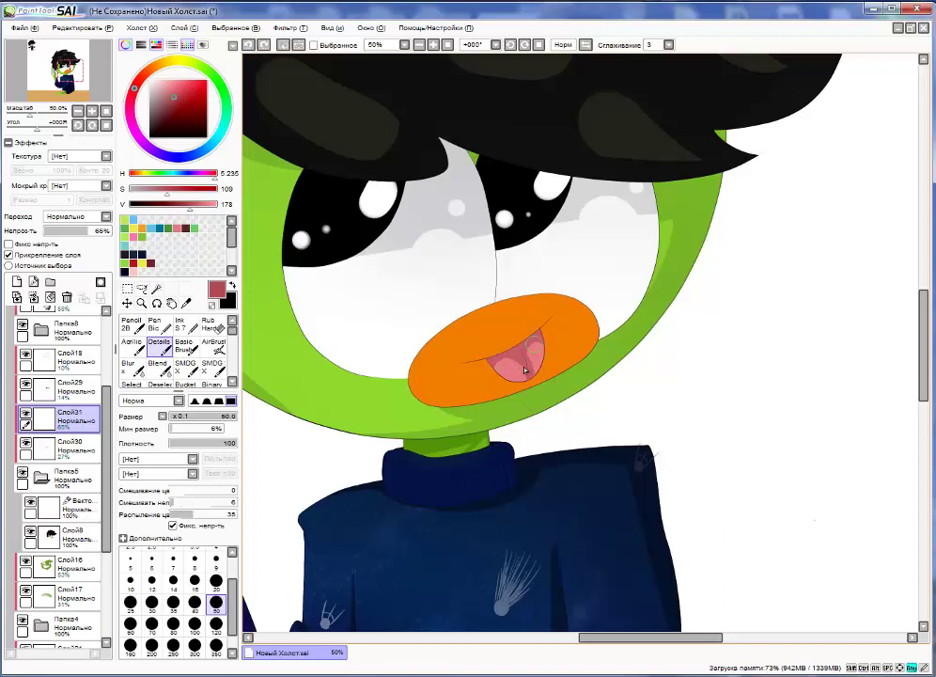
pyautogui.press('e')
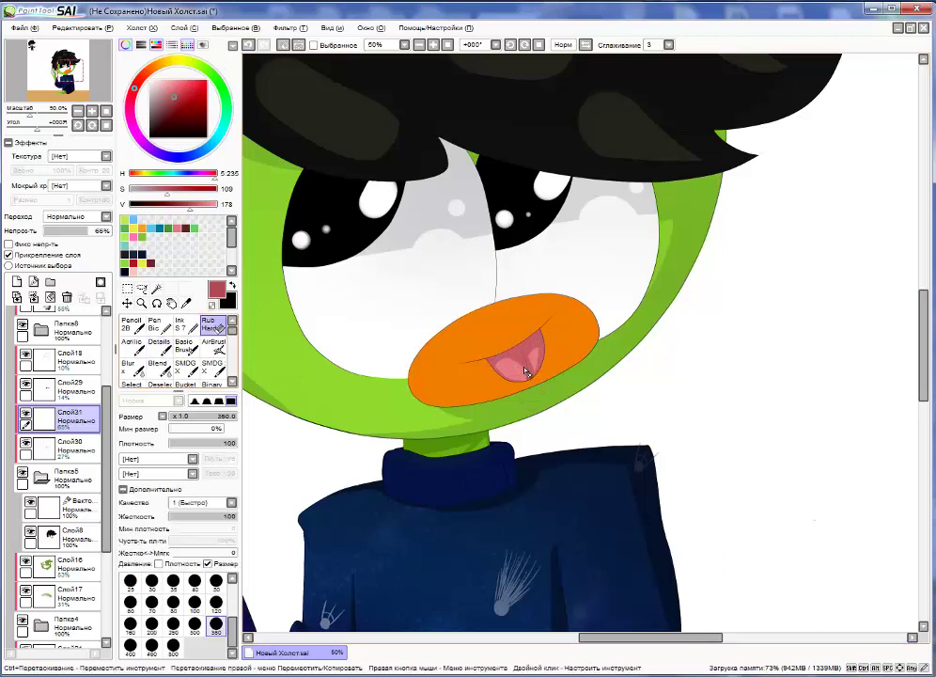
pyautogui.moveTo(533, 380); pyautogui.dragTo(524, 369)
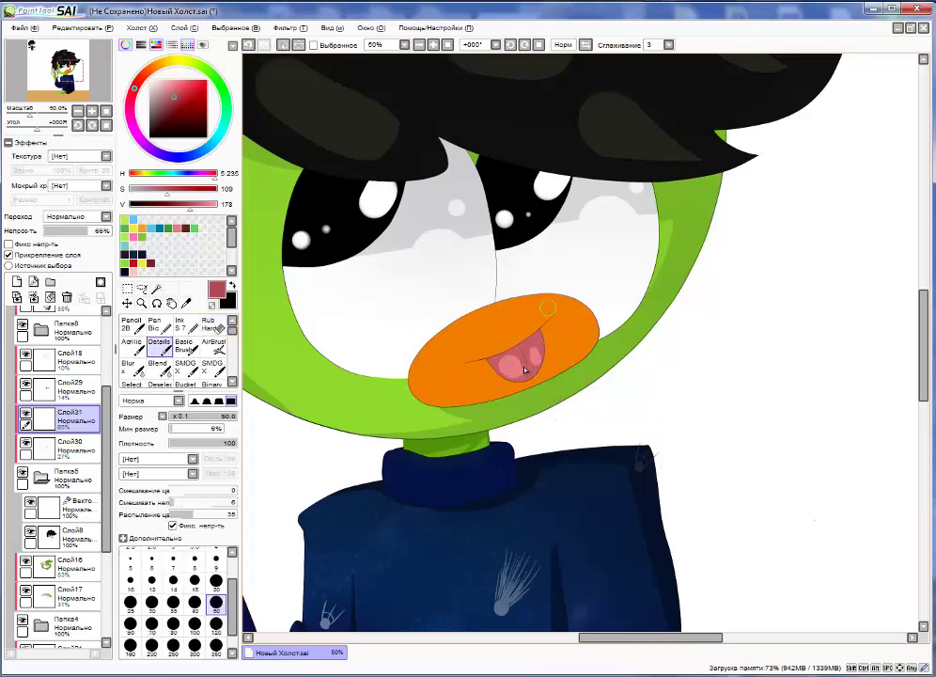
# - Add blurred tongue shading on a new layer at 33% opacity, and lower the spotted tongue shading to 19%
pyautogui.hotkey('ctrl', 'shift', 'n')
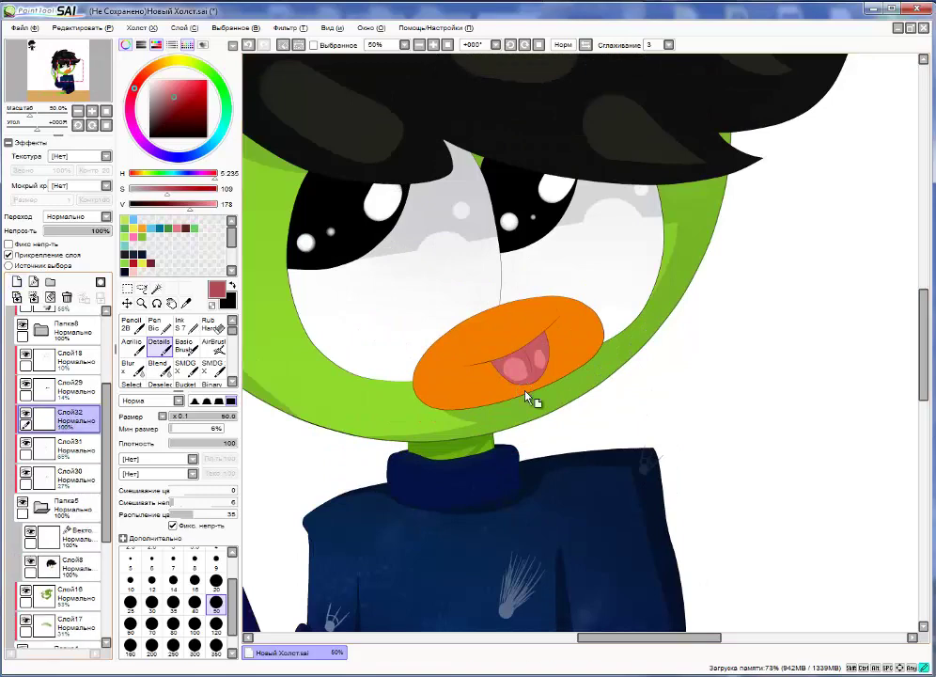
pyautogui.press('b')
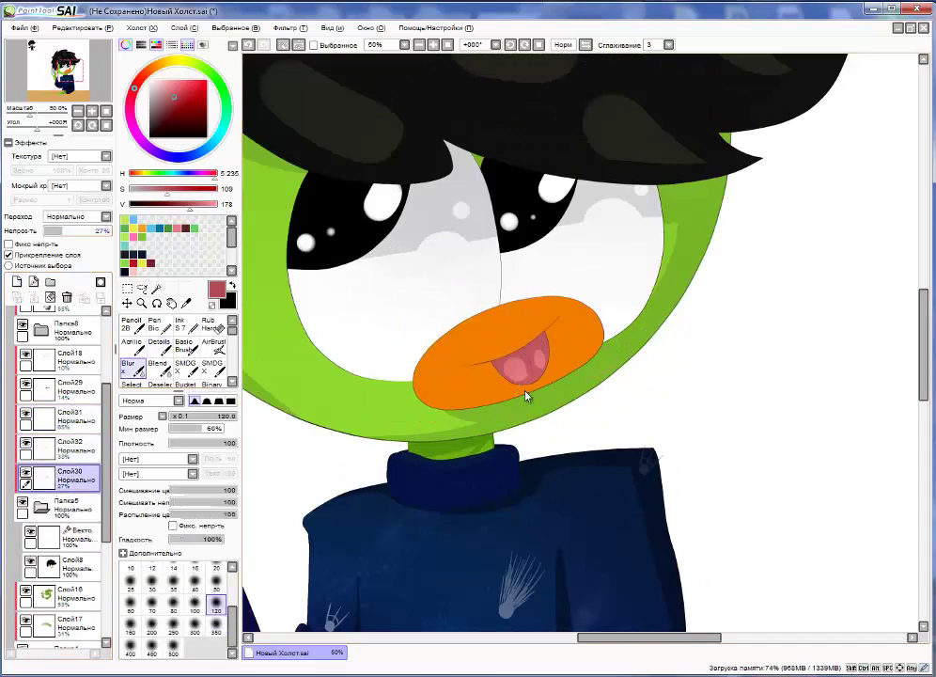
pyautogui.click(58, 416)
# - Select the orange beak and shade it on a new clipped layer in darker orange with the size 120 Details brush, at 28% opacity
pyautogui.press('-')
pyautogui.click(156, 287)
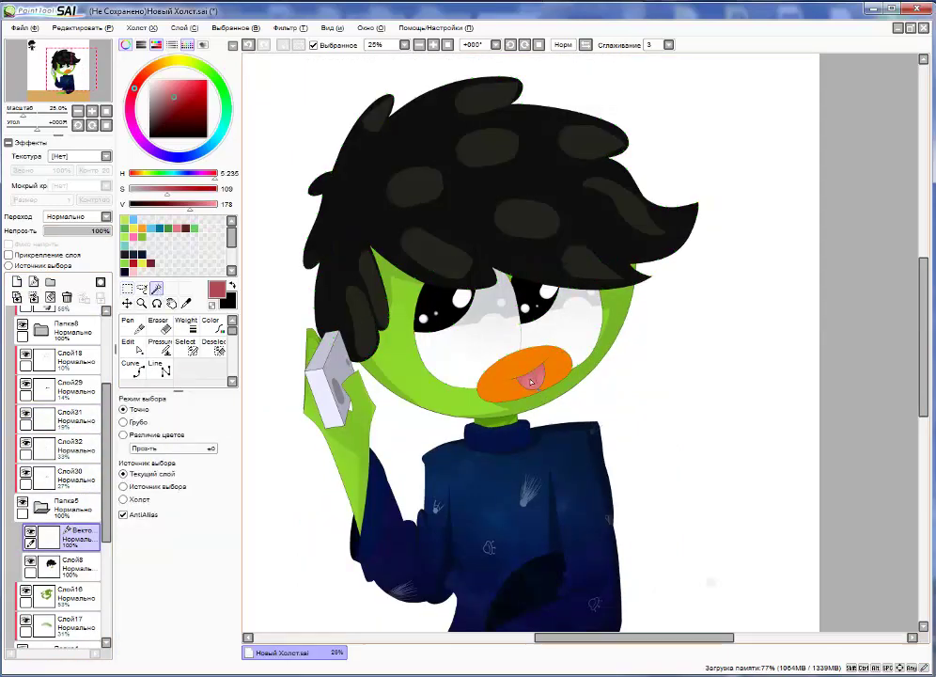
pyautogui.hotkey('ctrl', 'shift', 'n')
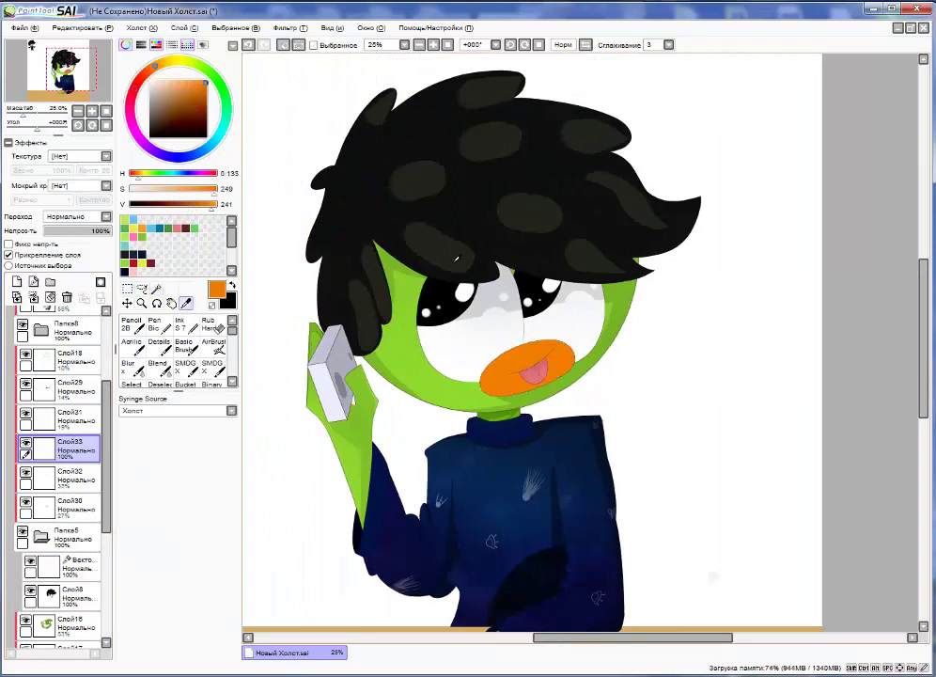
pyautogui.press('+')
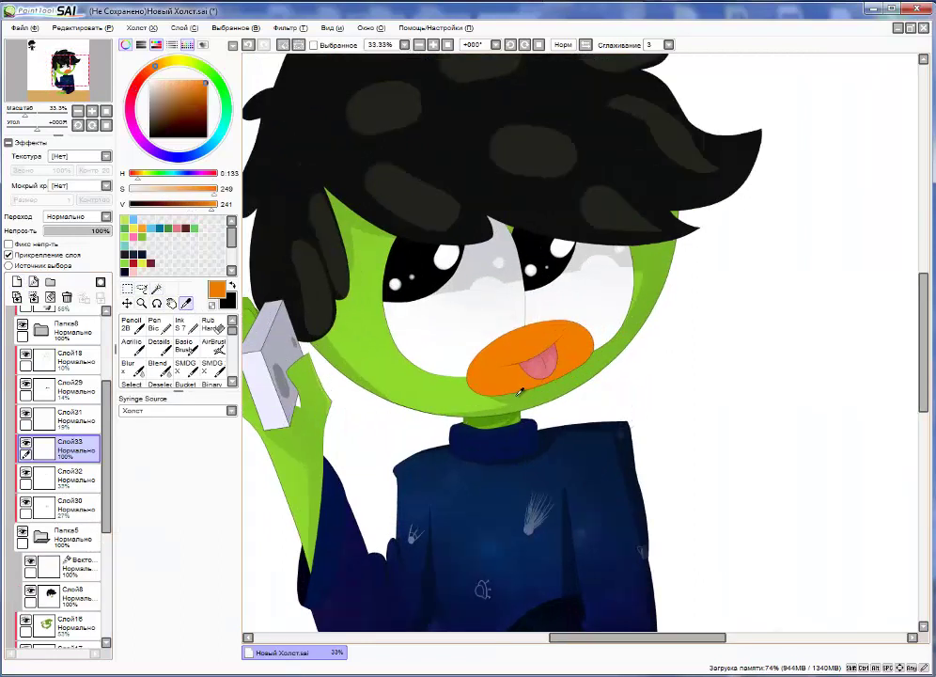
pyautogui.moveTo(550, 349); pyautogui.dragTo(585, 357)
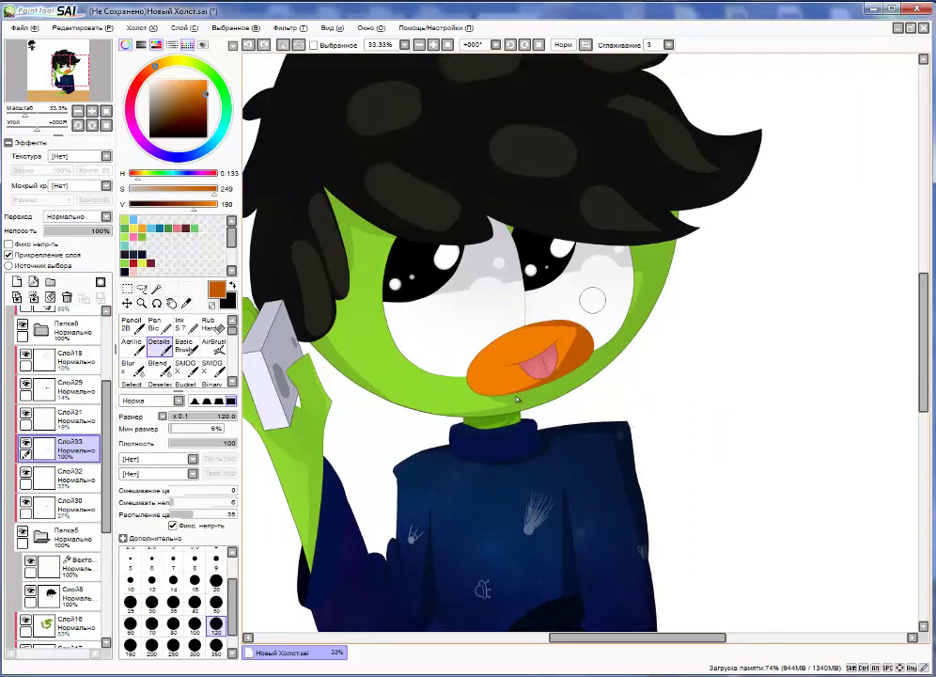
pyautogui.press('e')
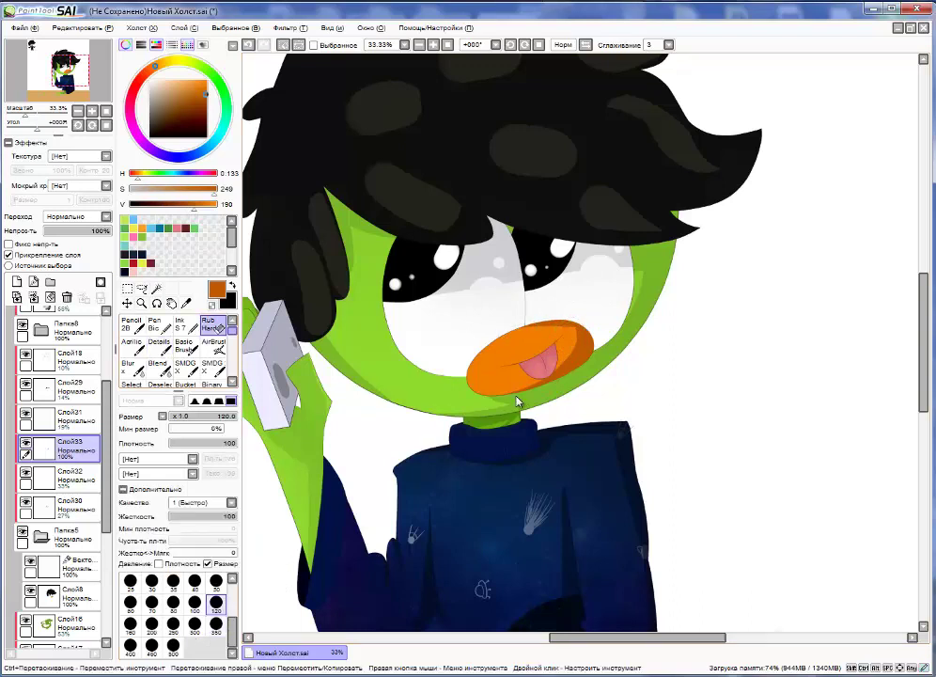
pyautogui.press('b')
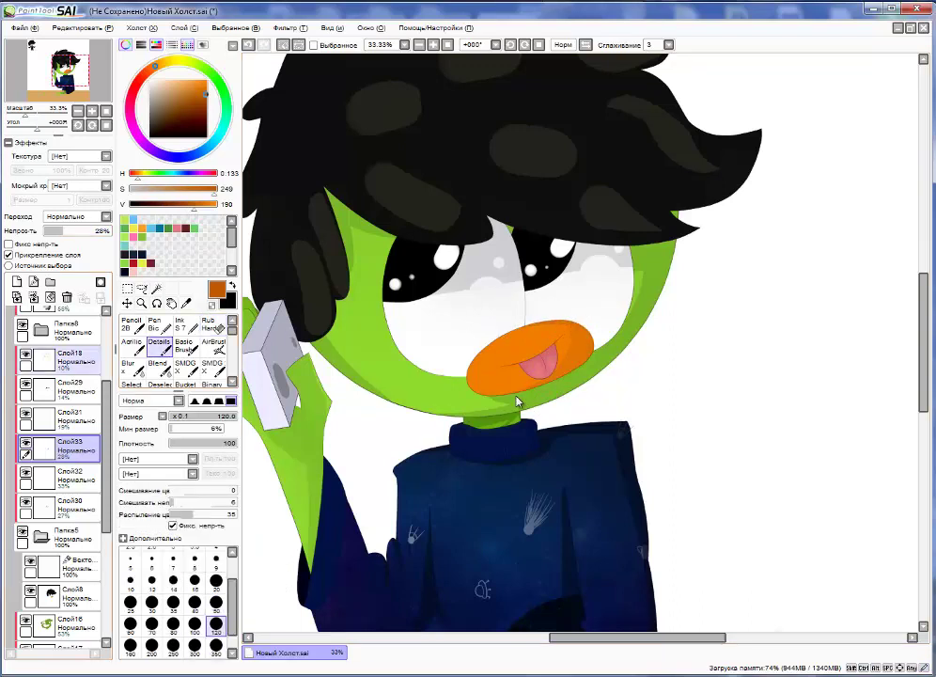
# - Add softly blurred beak shading on a new layer, move it below the hard shadow layer, and set its opacity to 38%
pyautogui.hotkey('ctrl', 'shift', 'n')
pyautogui.press('r')
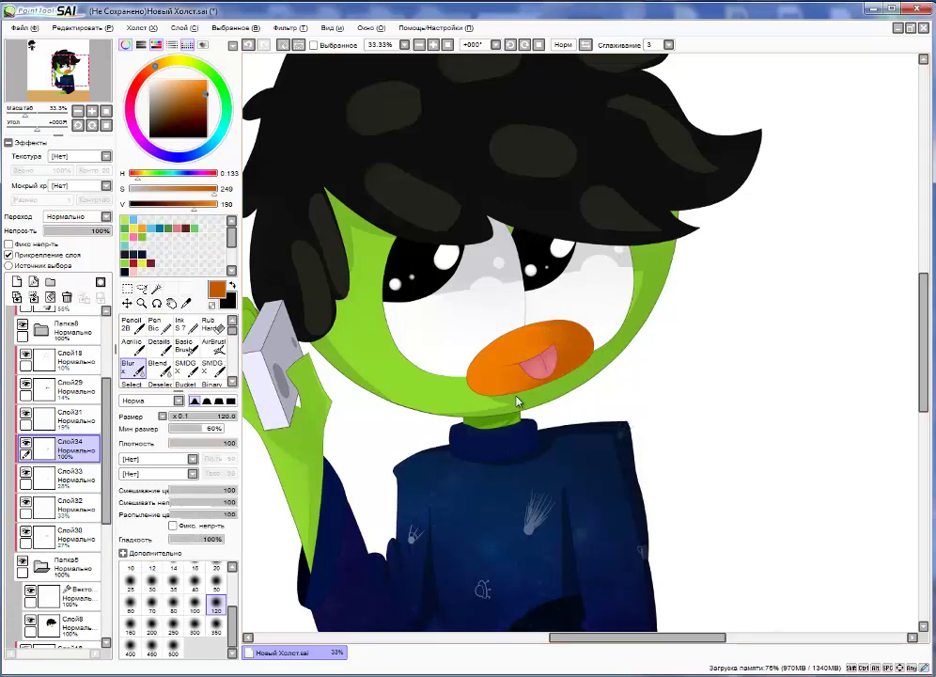
pyautogui.moveTo(56, 447); pyautogui.dragTo(57, 474)
pyautogui.scroll(-2, 516, 401)
pyautogui.scroll(3, 516, 401)
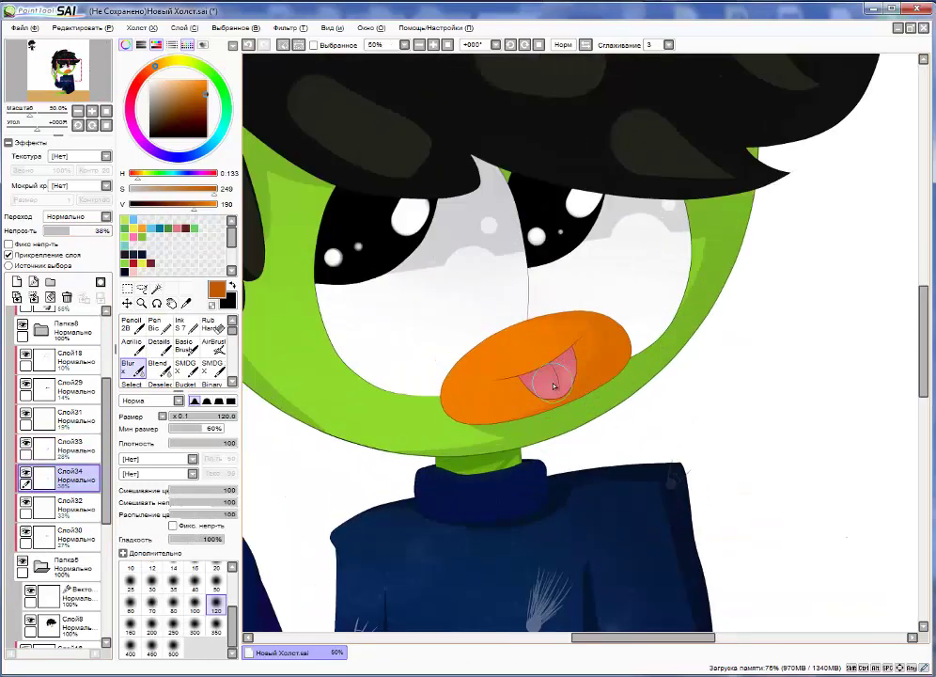
# - Refine the hard beak shadow around the mouth with the size 120 Details brush and eraser, and deselect the beak
pyautogui.hotkey('ctrl', 'Up')
pyautogui.press('b')
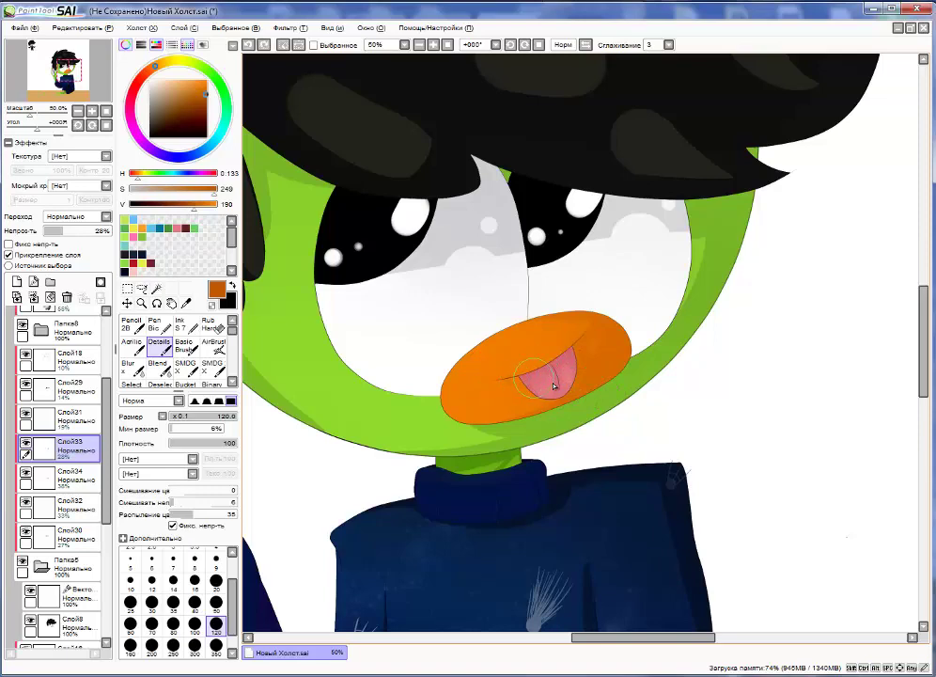
pyautogui.press('e')
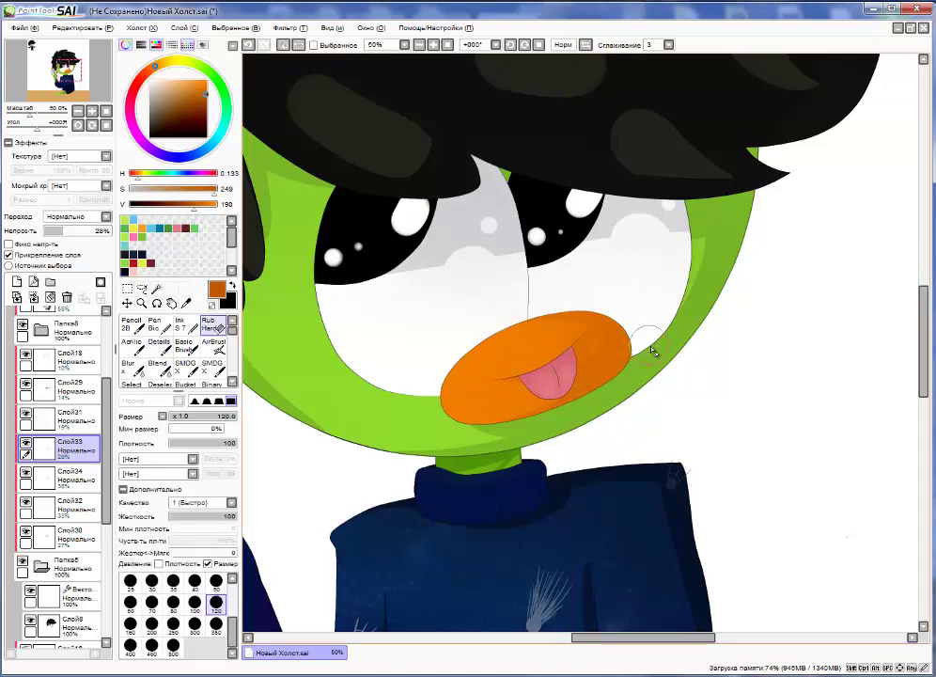
pyautogui.scroll(-2, 653, 350)
pyautogui.scroll(2, 589, 385)
pyautogui.press('b')
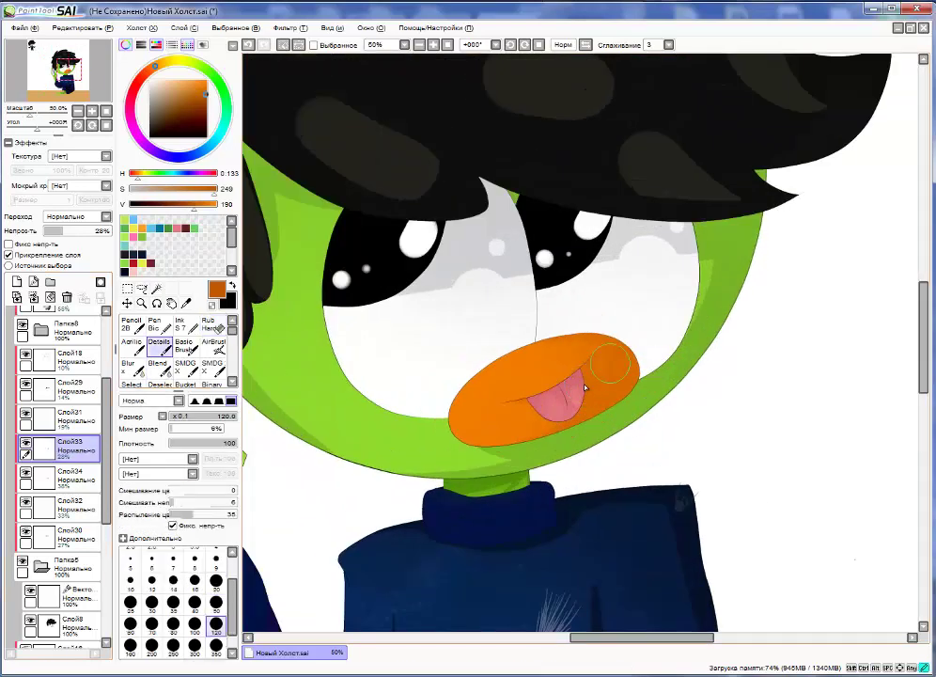
pyautogui.scroll(-2, 482, 293)
pyautogui.scroll(1, 245, 309)
pyautogui.scroll(-1, 567, 491)
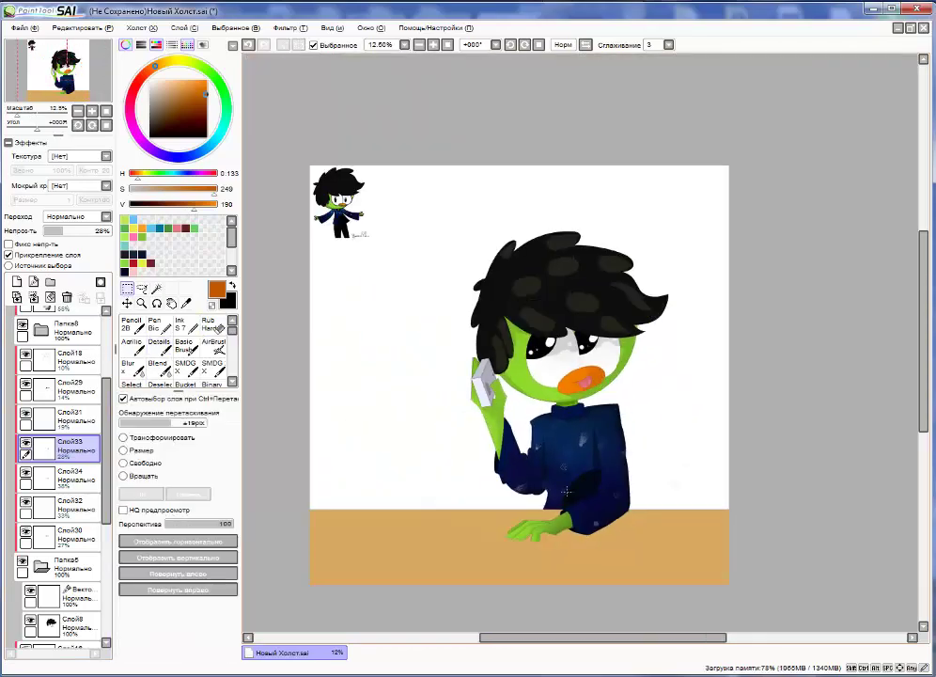